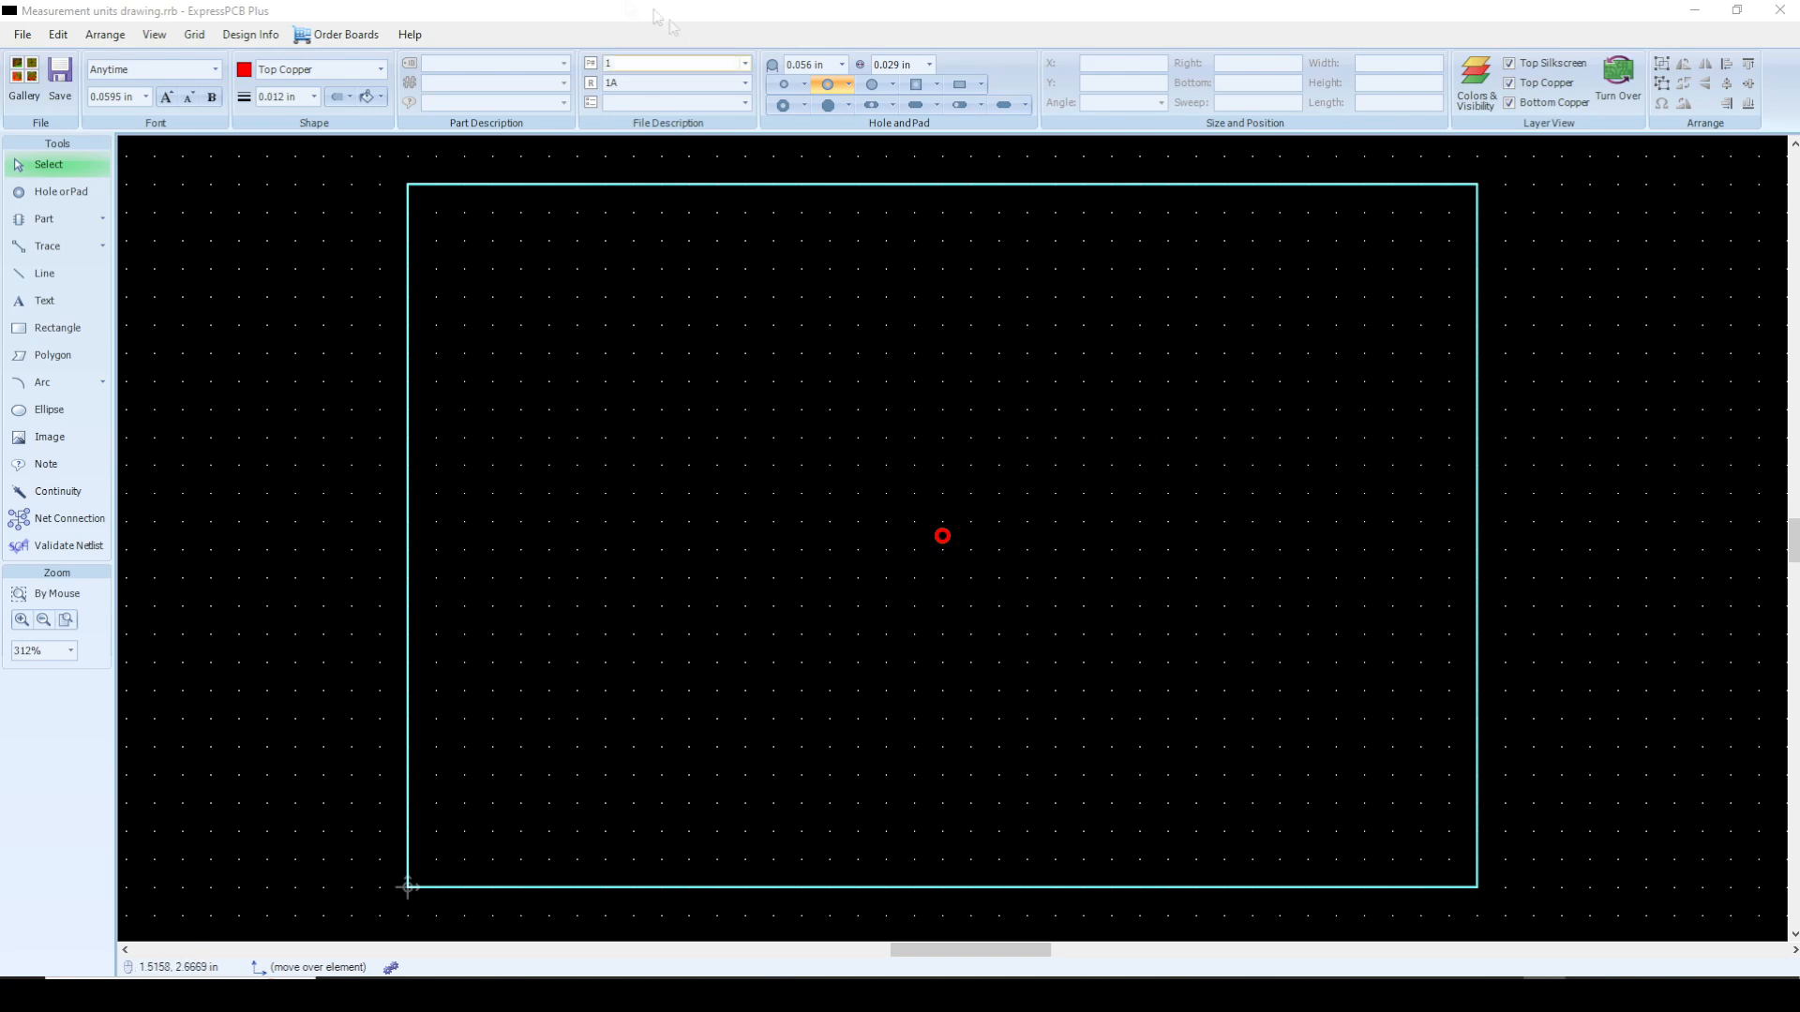
# Step: Set the visual grid spacing to 0.156 in
pyautogui.click(195, 36)
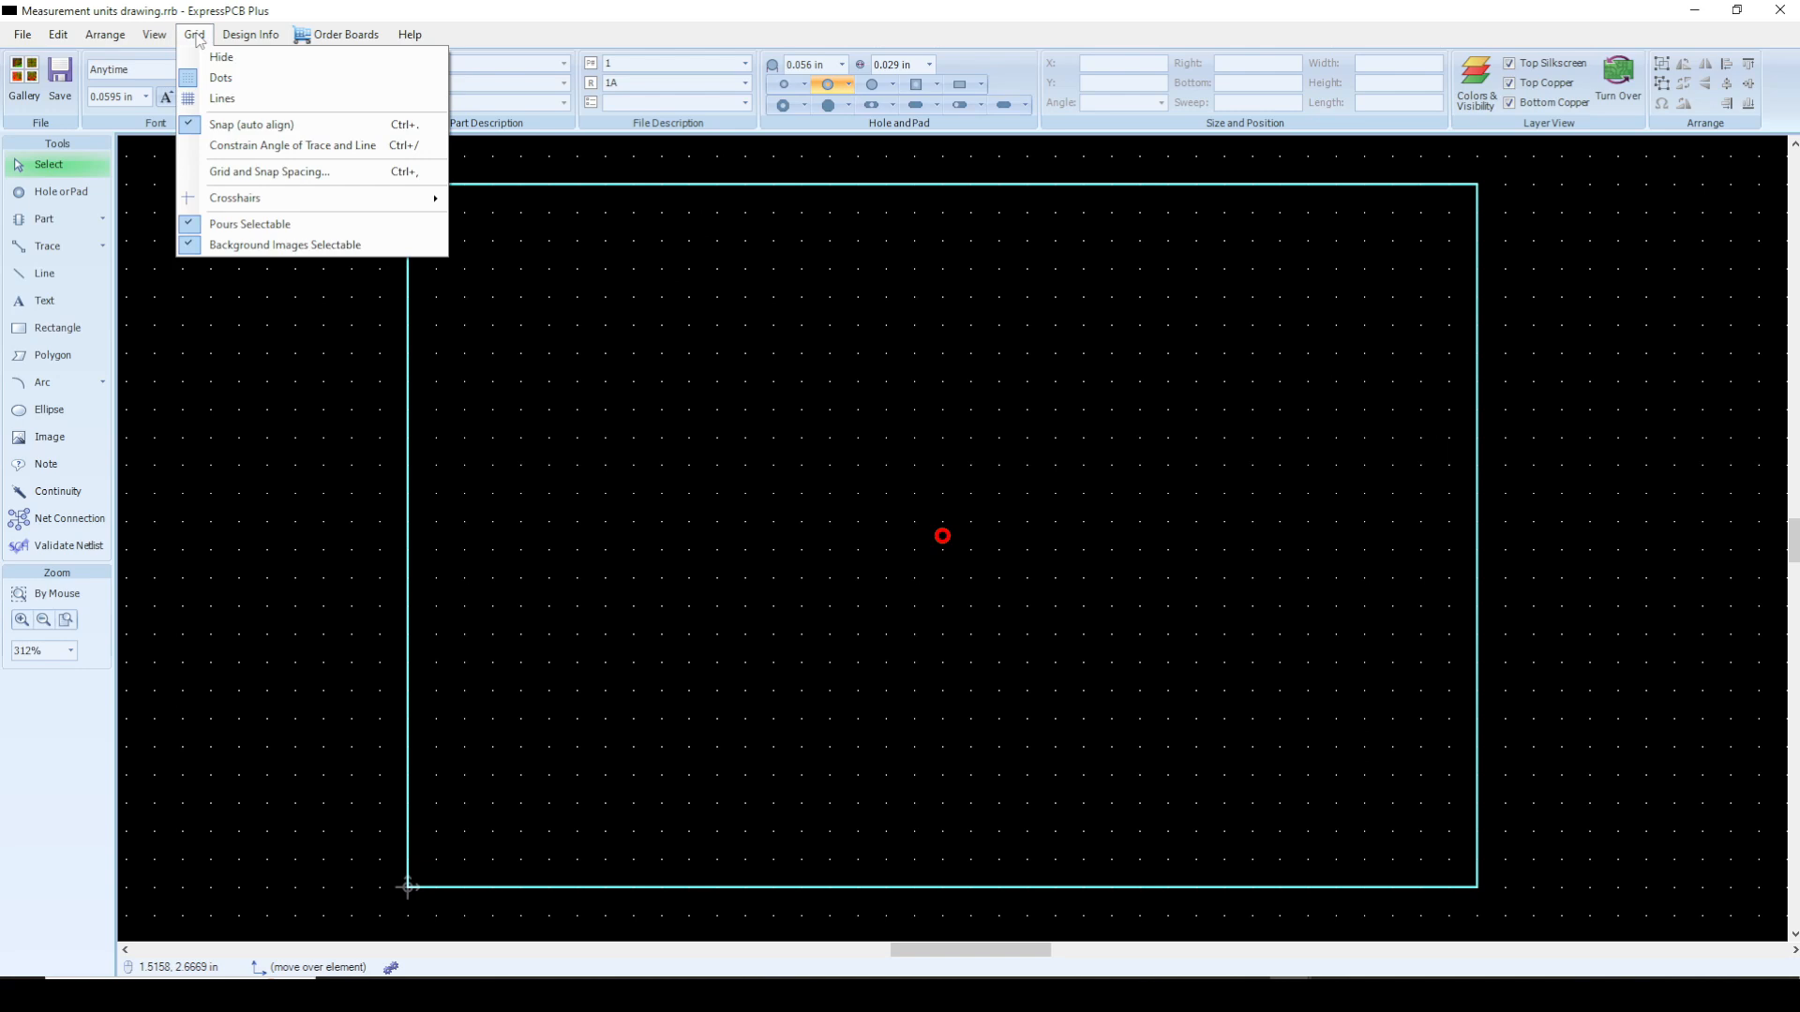
pyautogui.click(228, 173)
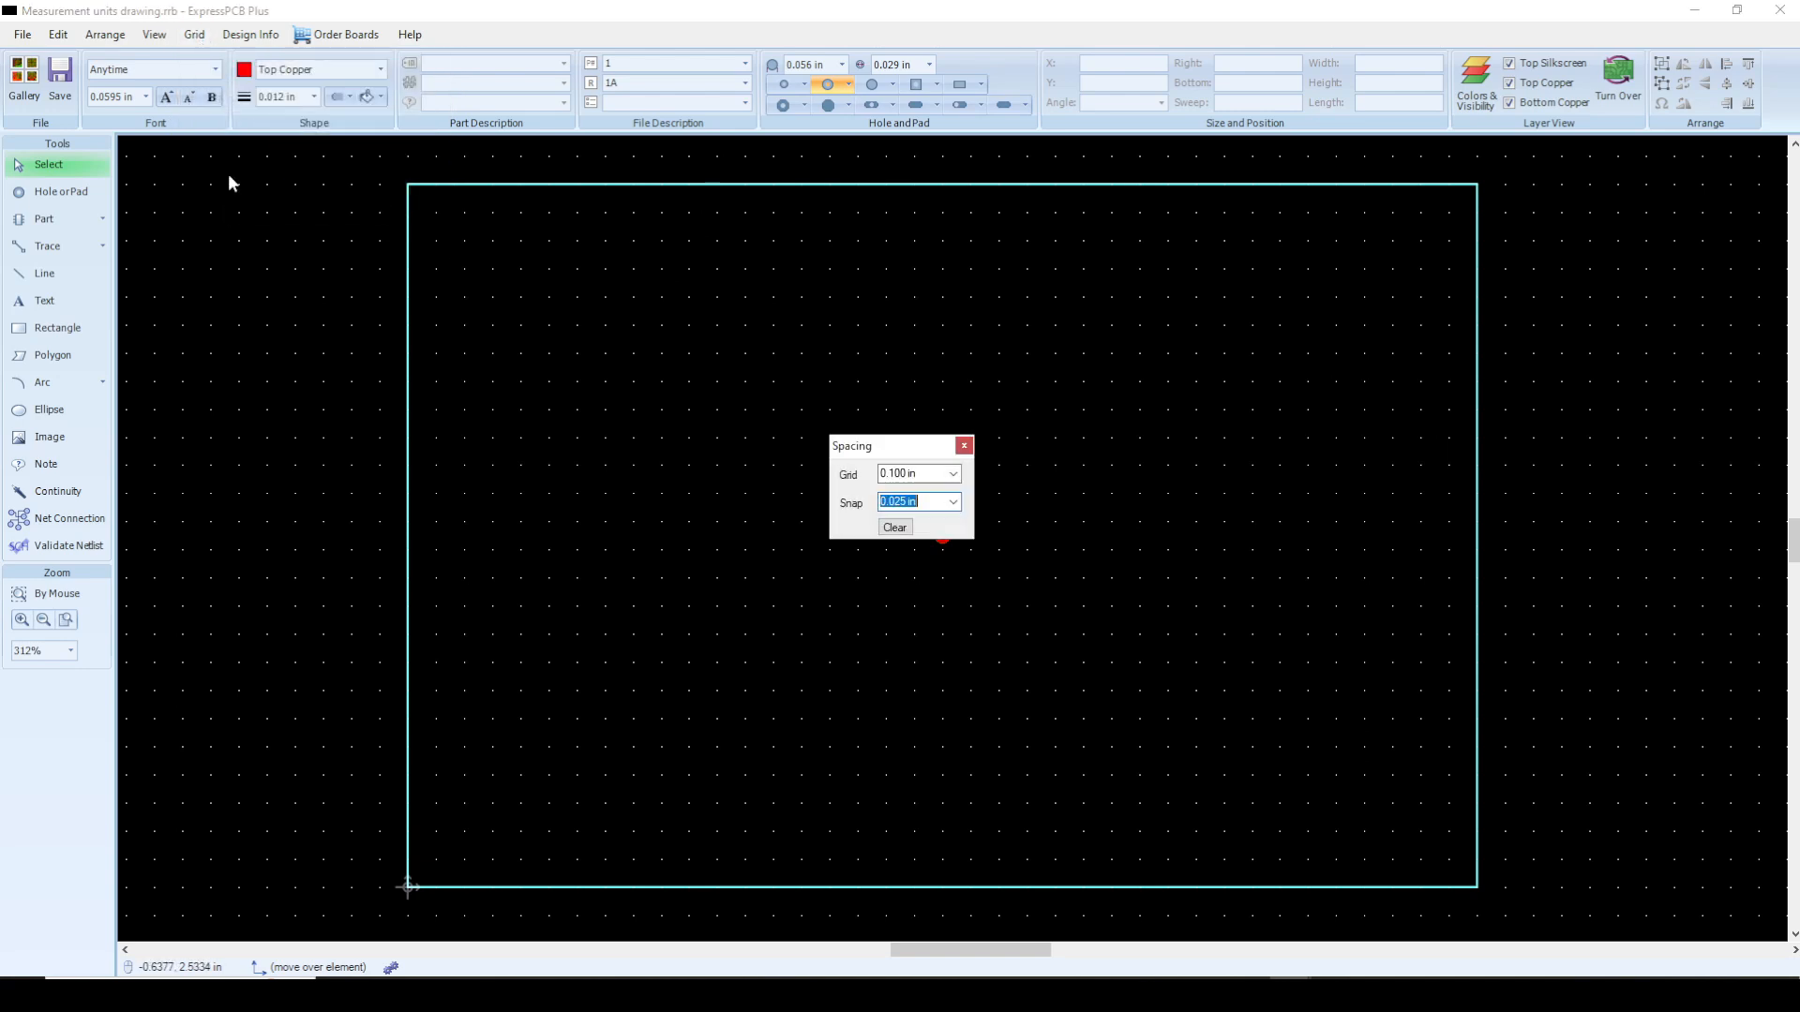
pyautogui.click(966, 446)
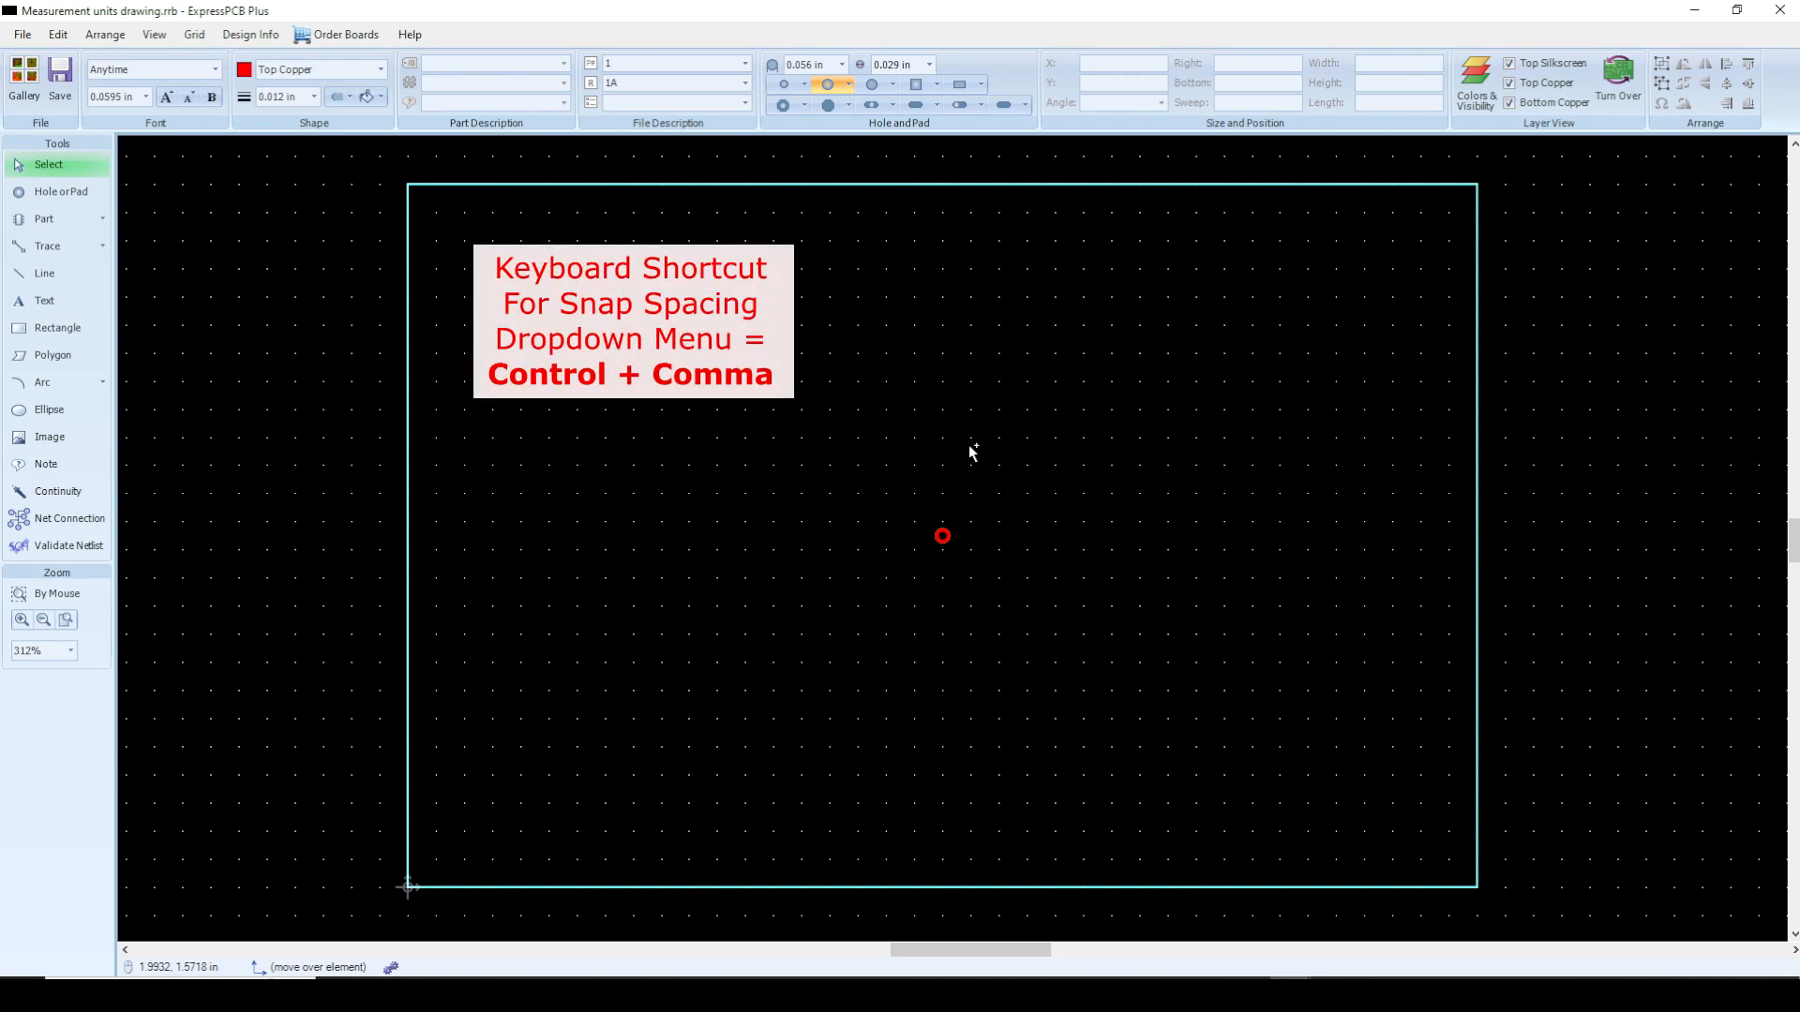
pyautogui.hotkey('ctrl', ',')
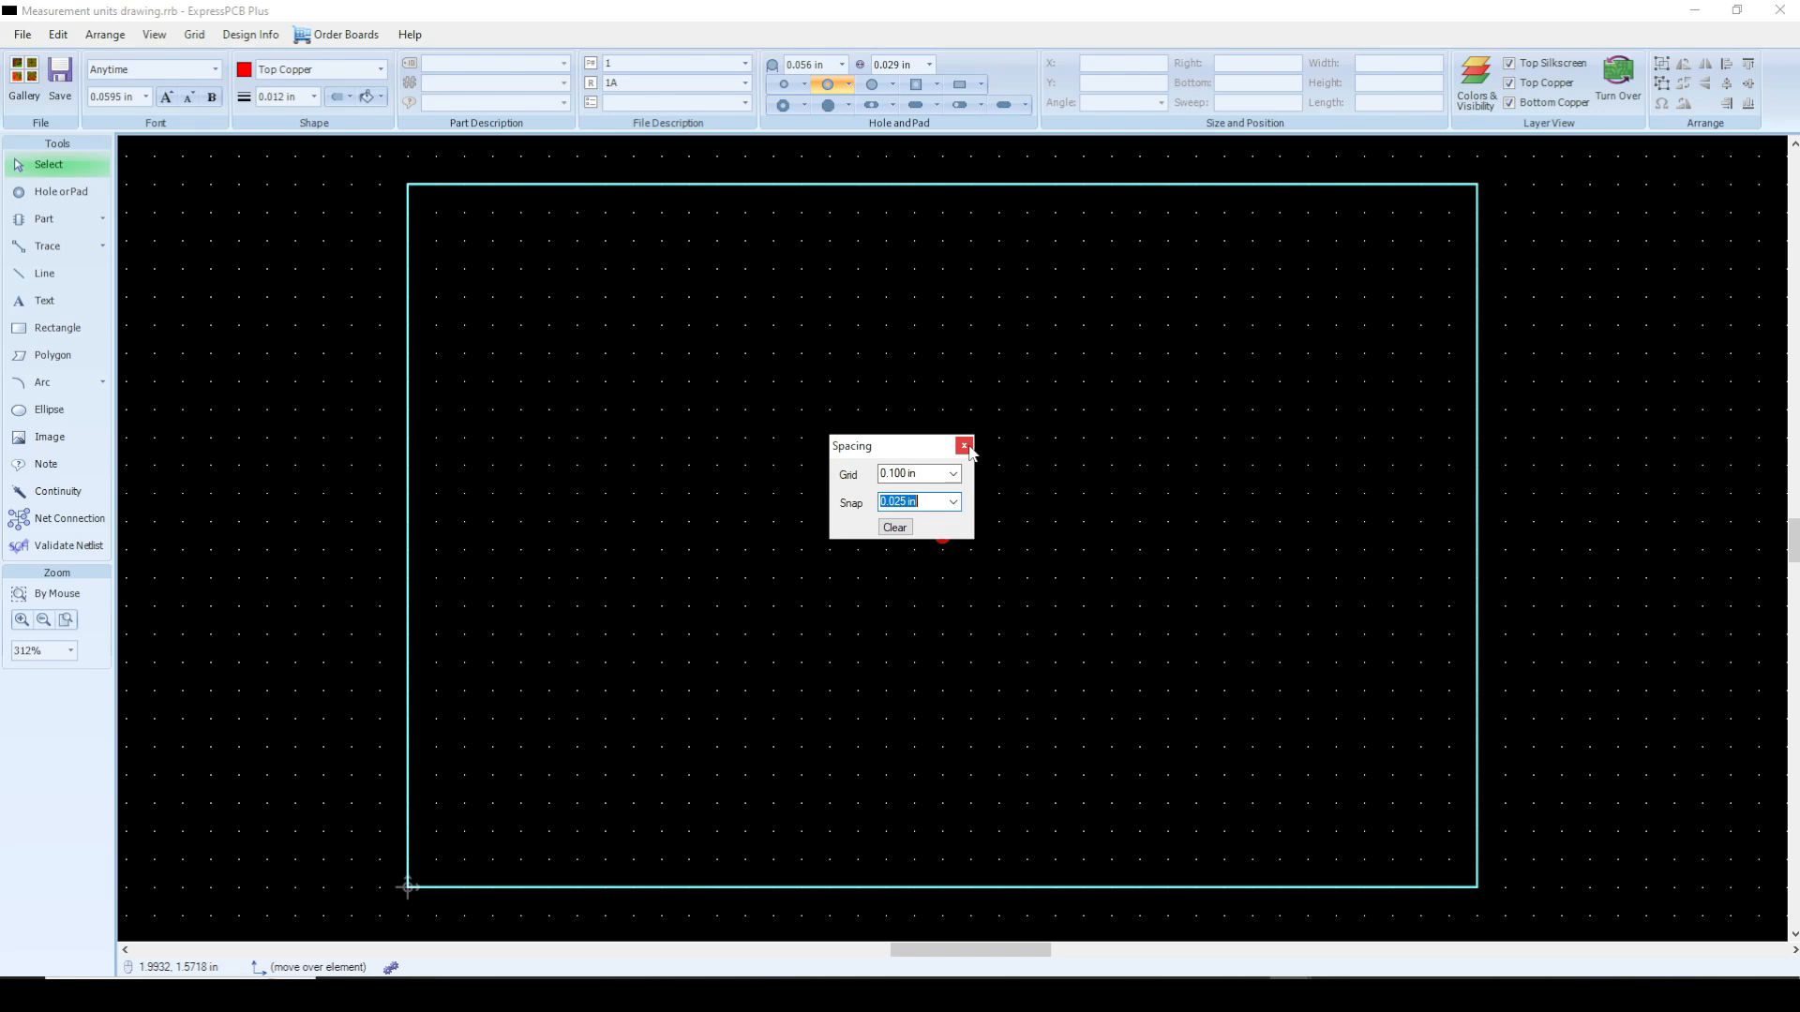
pyautogui.click(953, 474)
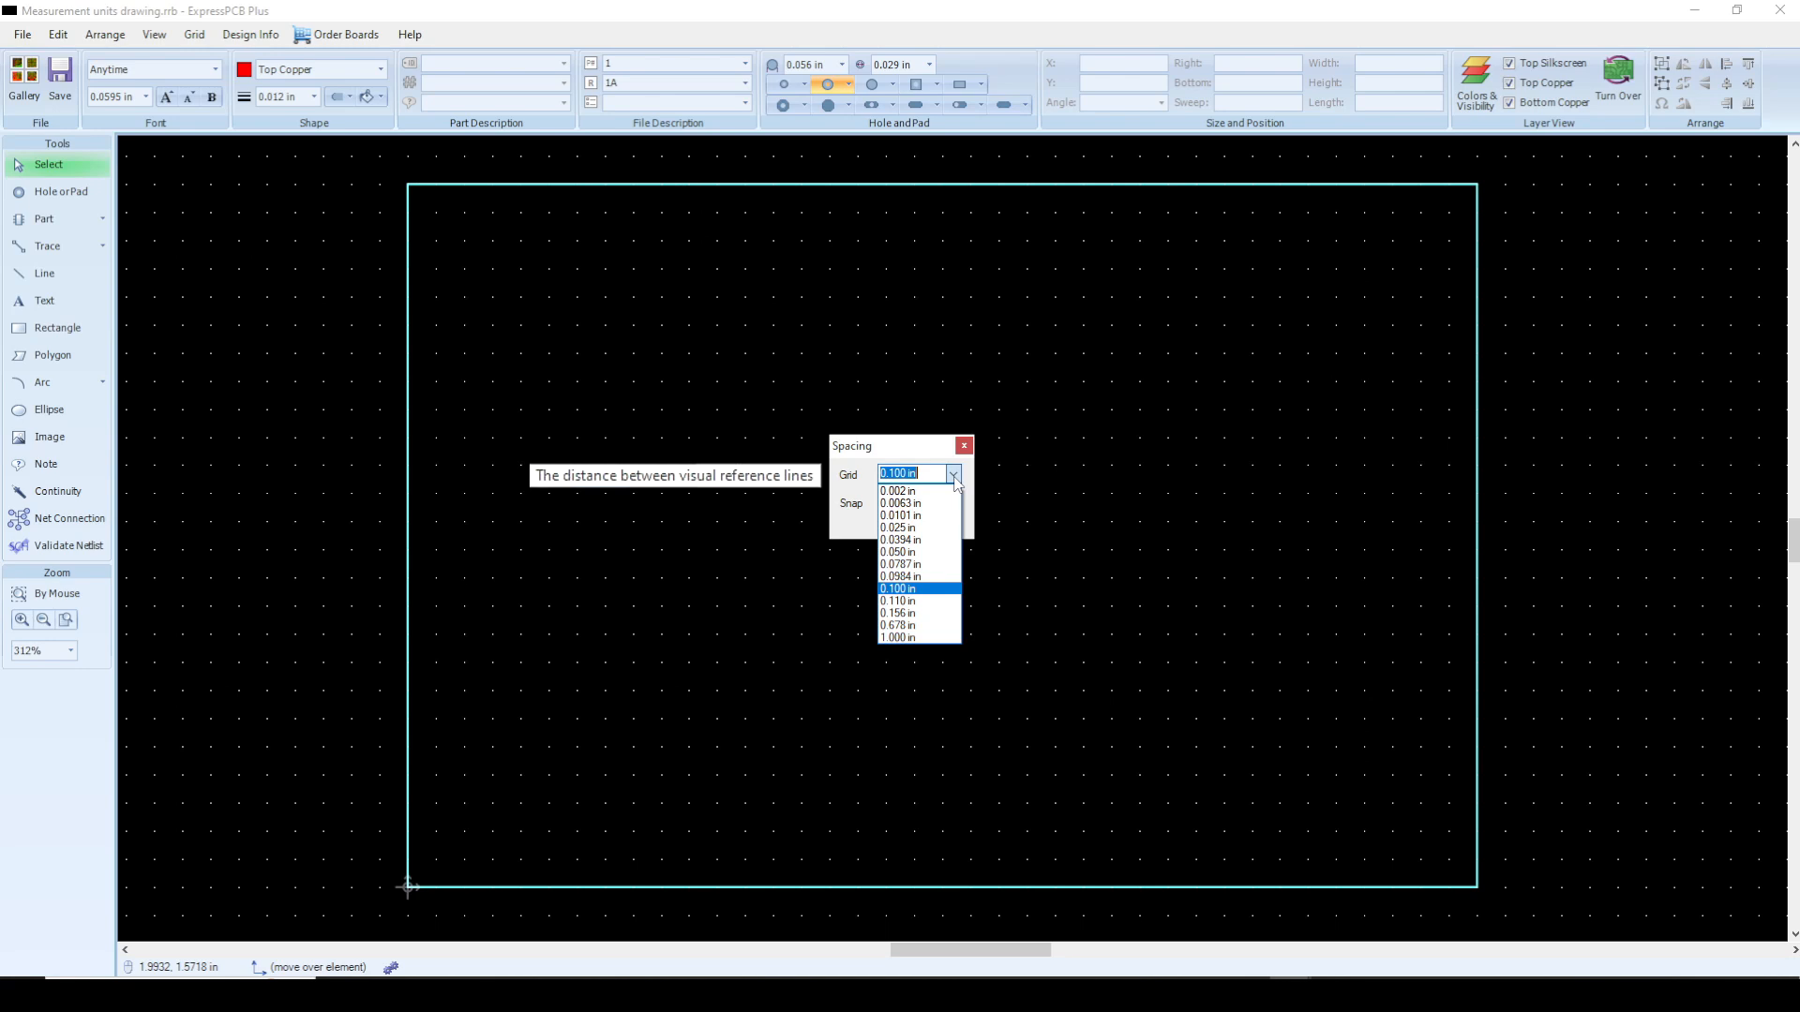
pyautogui.click(902, 614)
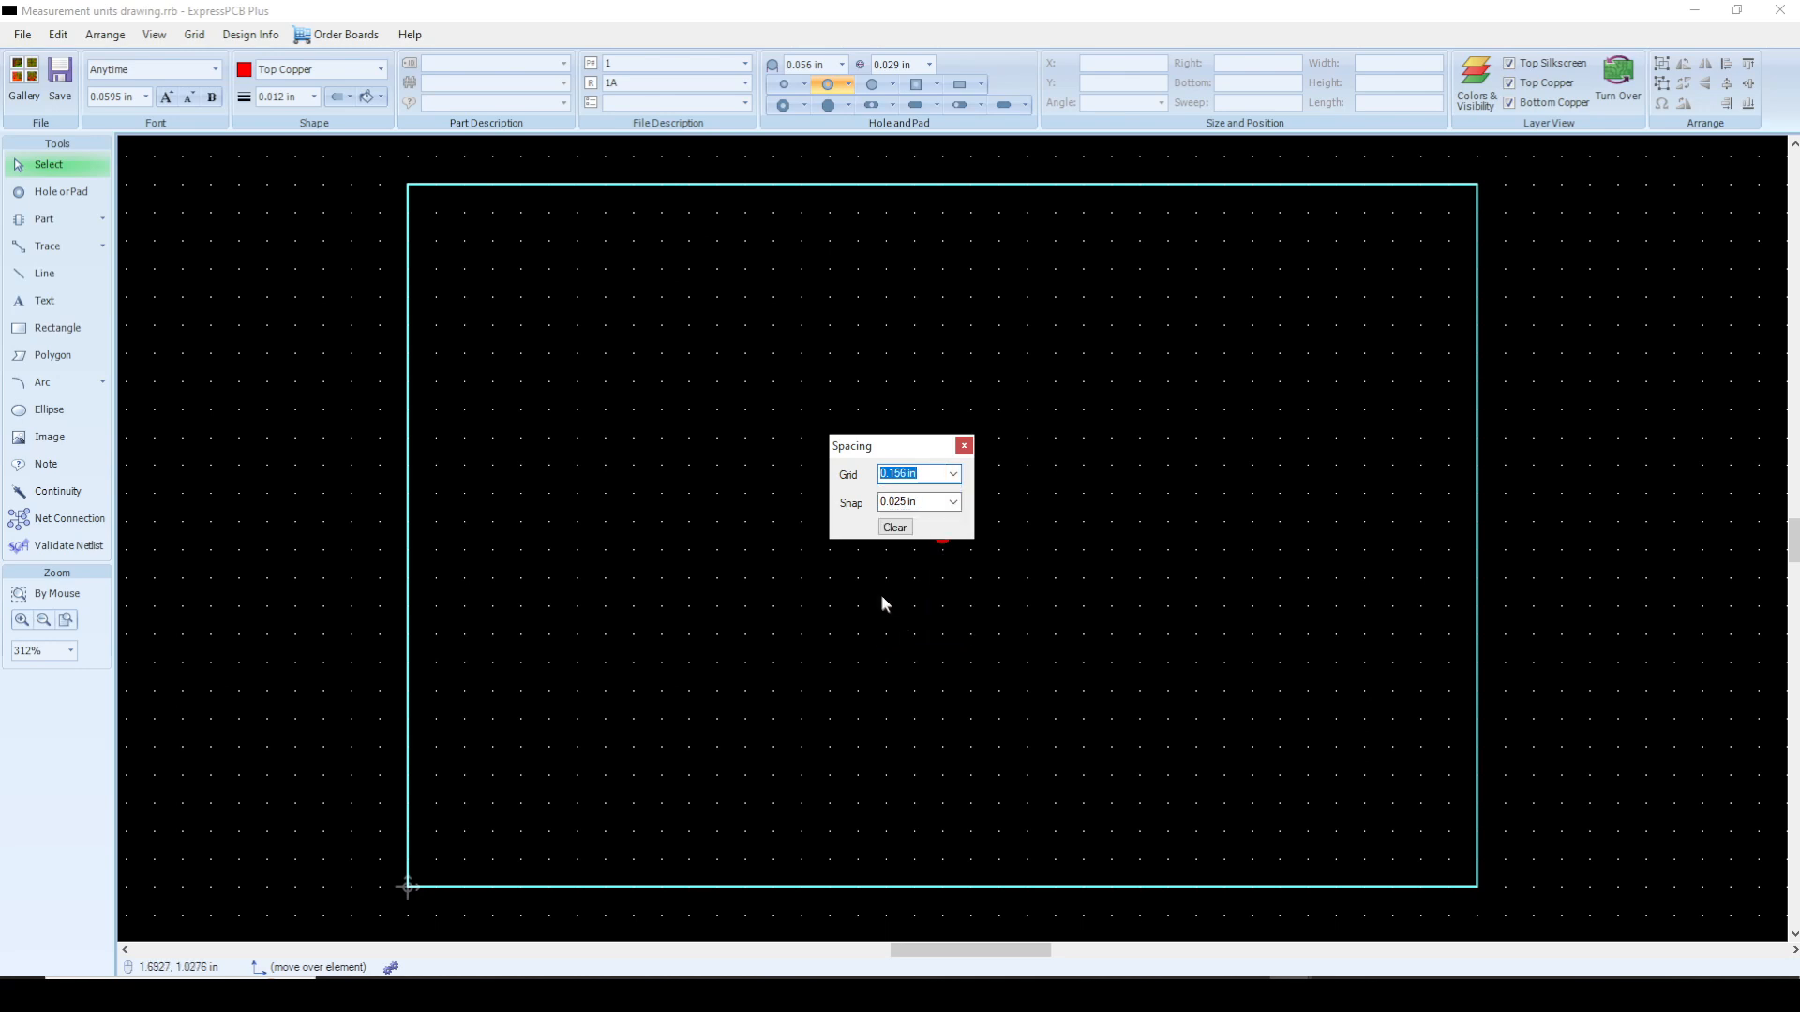
pyautogui.click(963, 446)
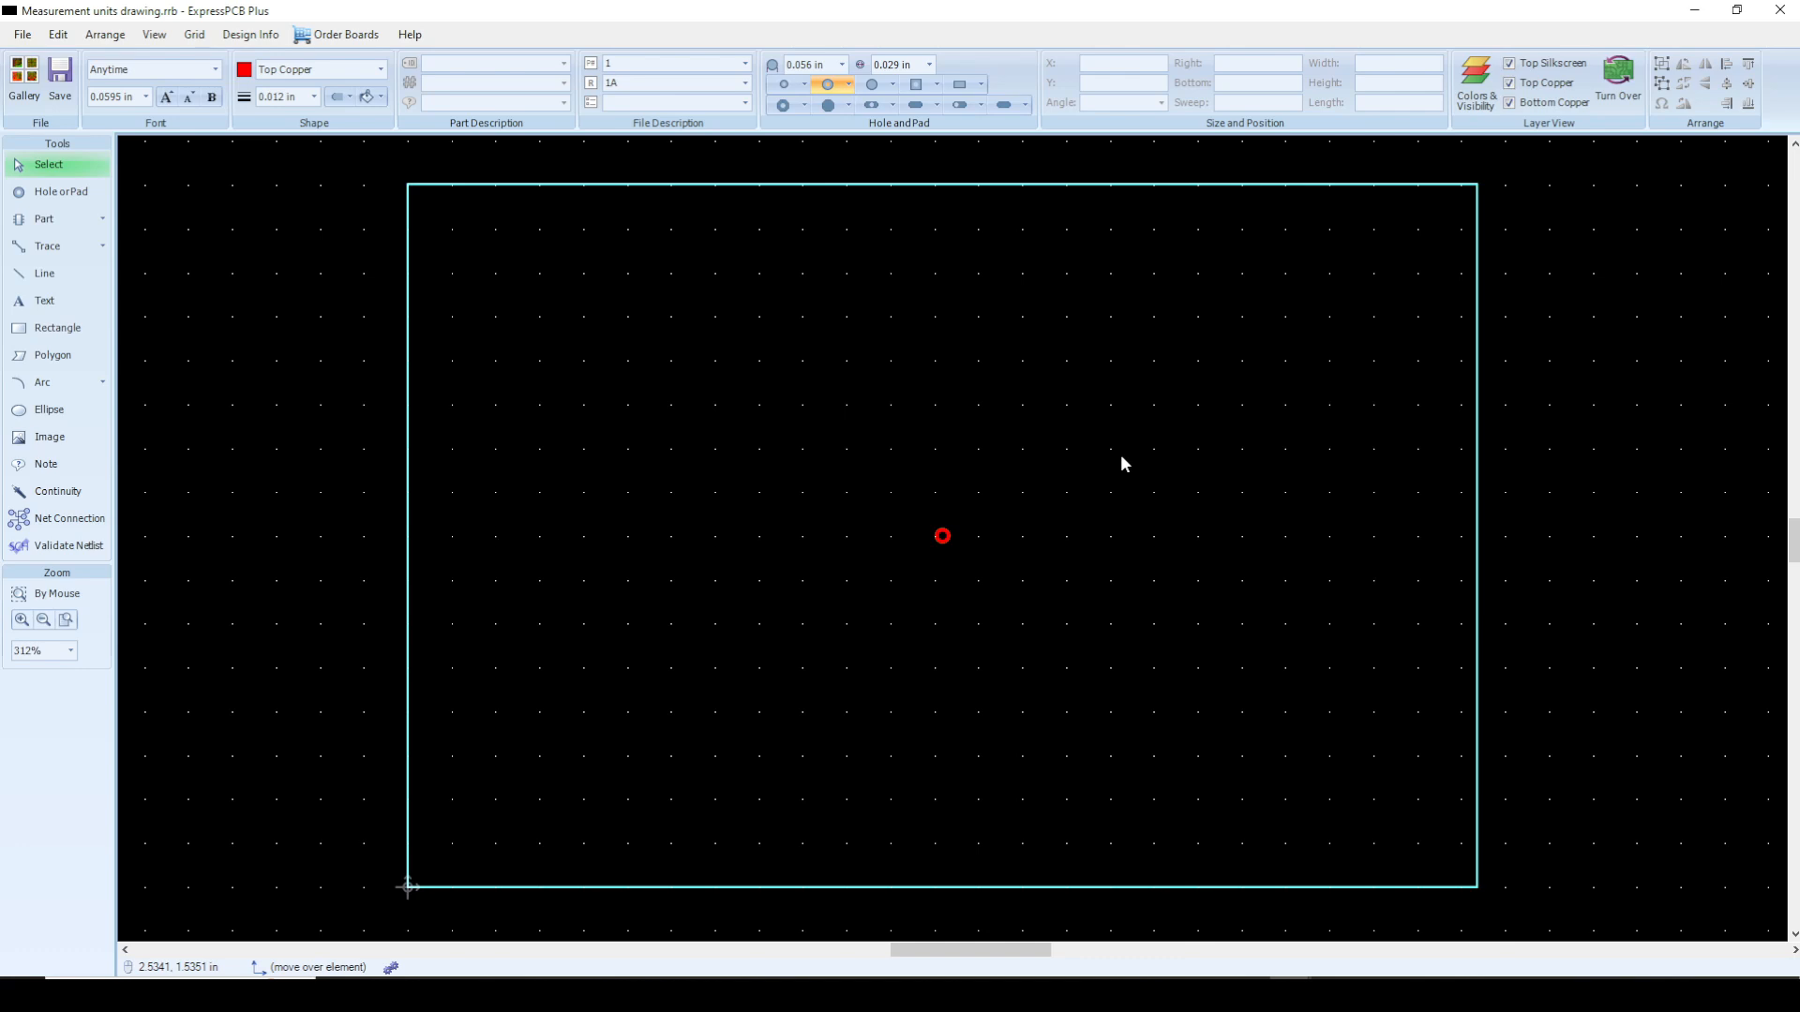
# Step: Set the visual grid spacing to 0.100 in
pyautogui.press('g')
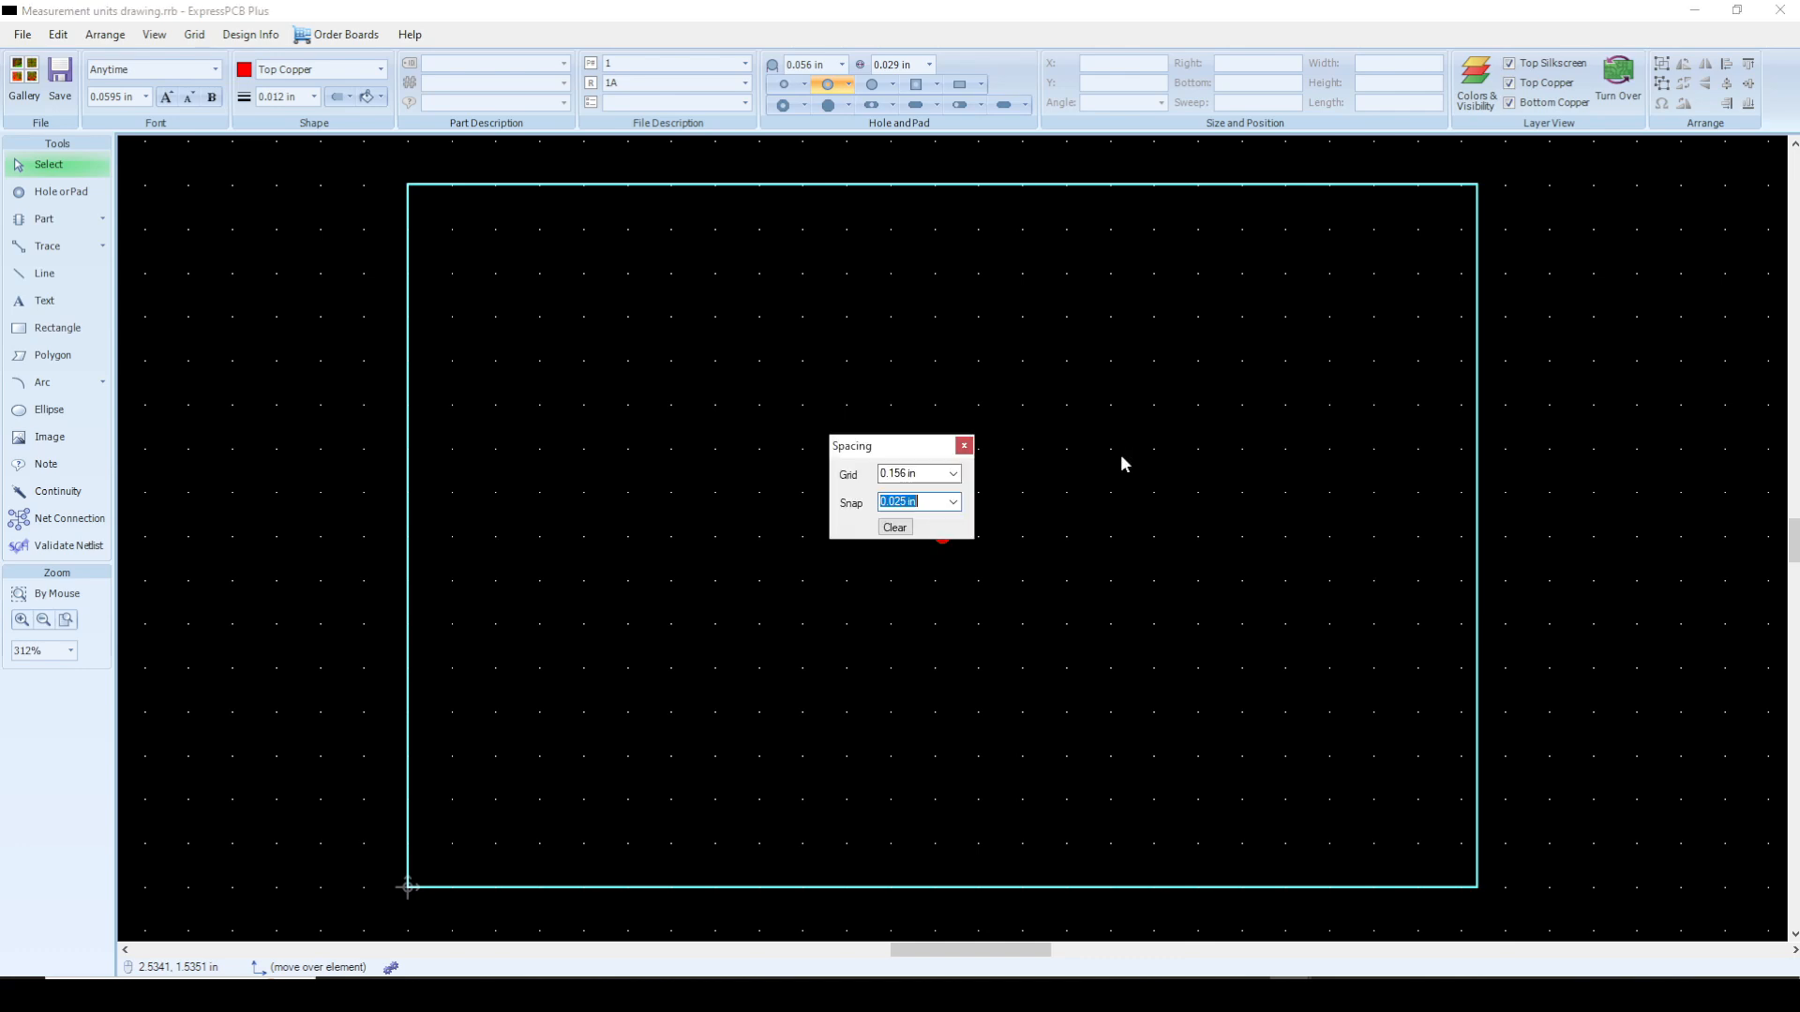
pyautogui.click(952, 473)
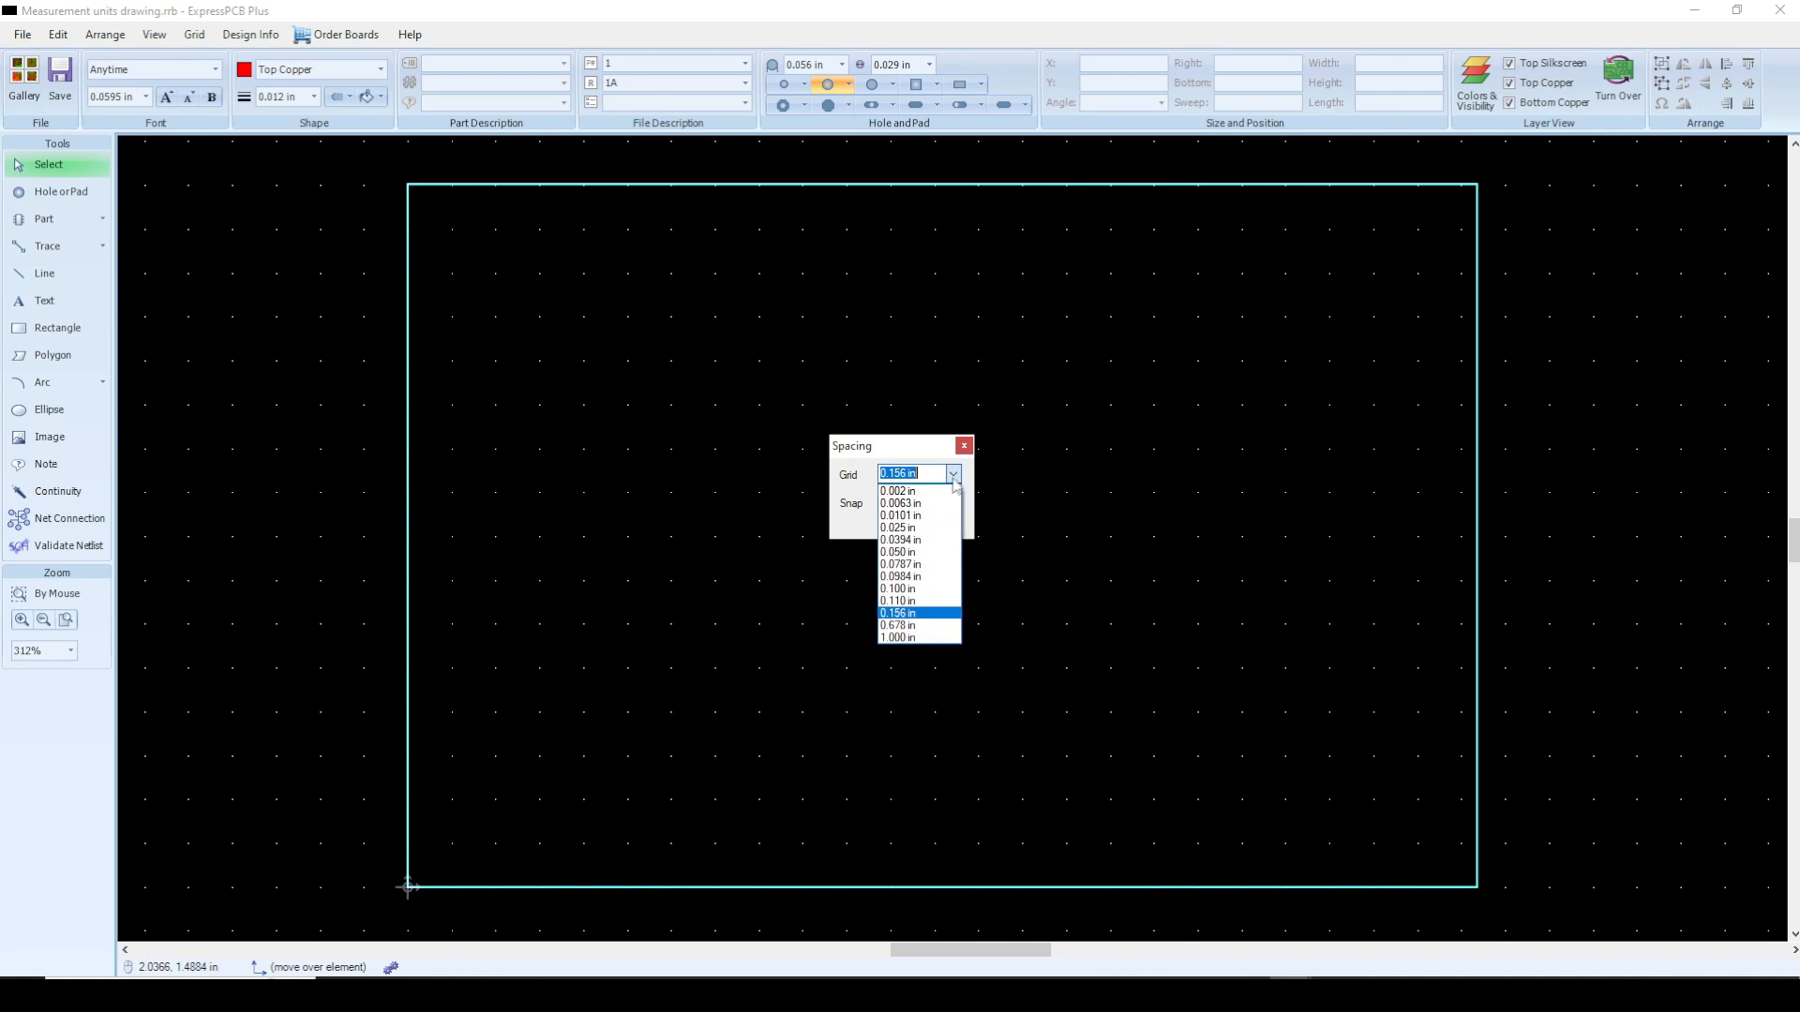
pyautogui.click(903, 588)
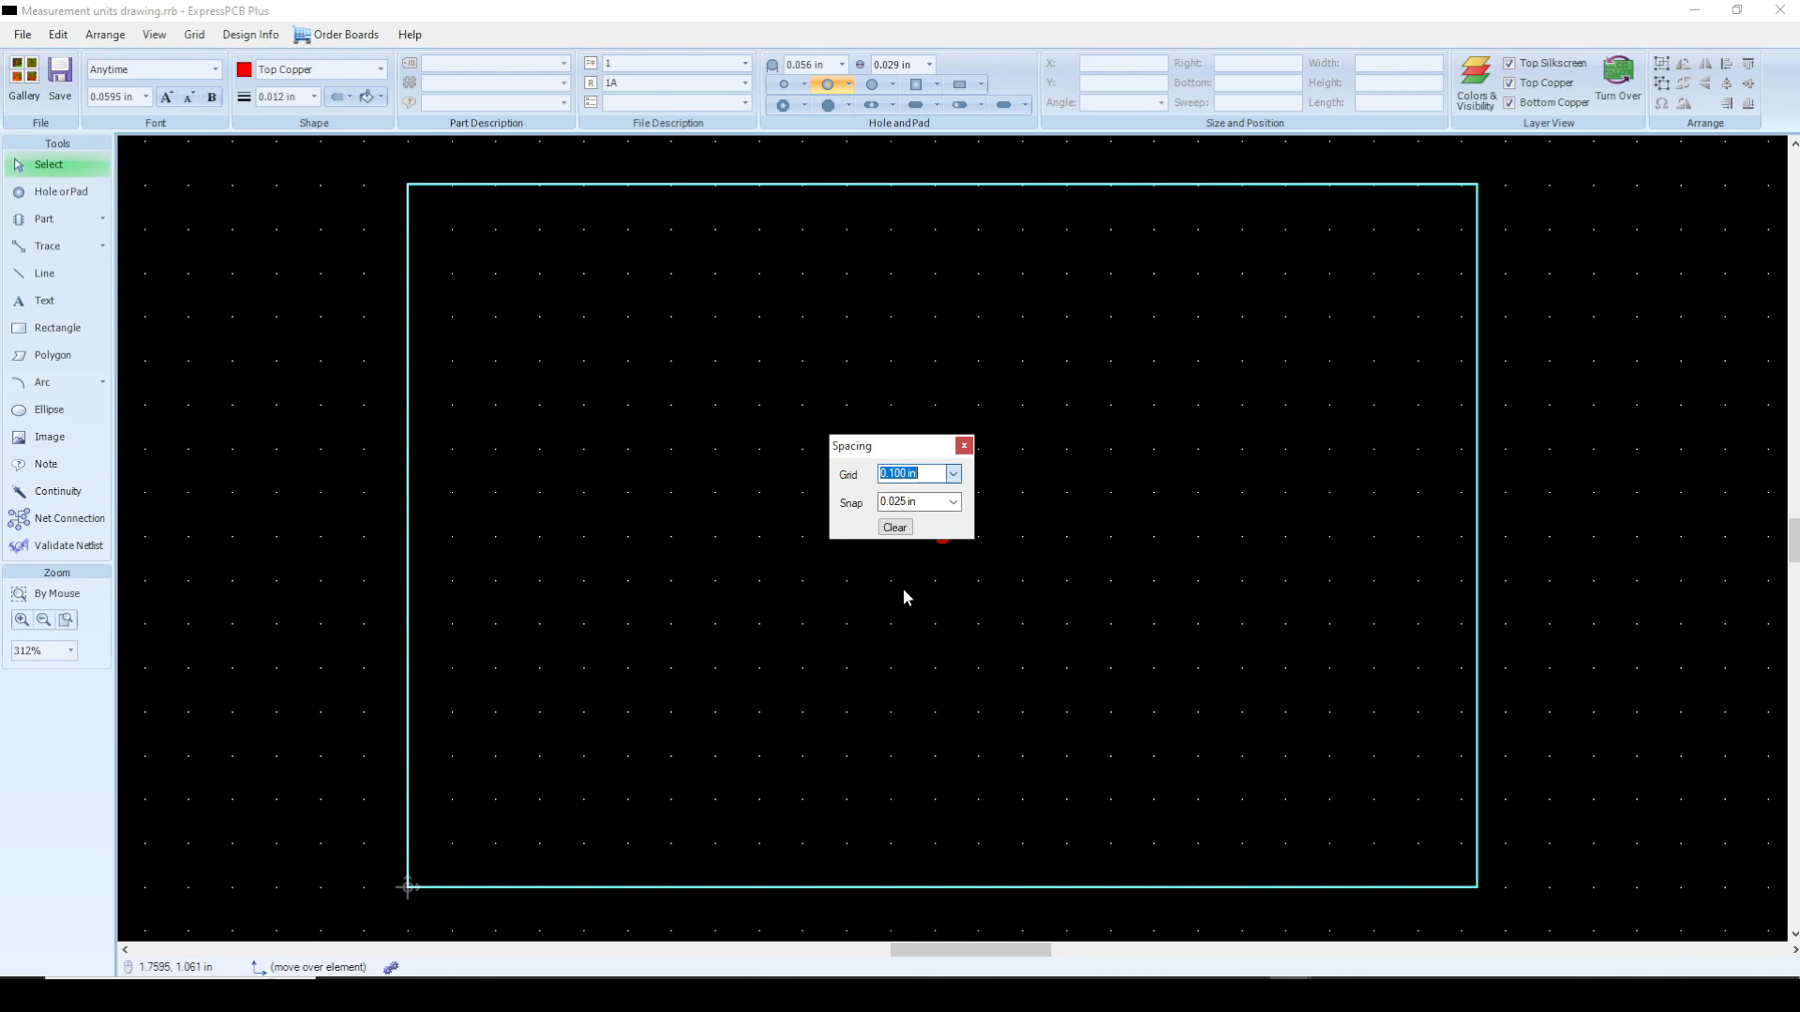
pyautogui.click(964, 447)
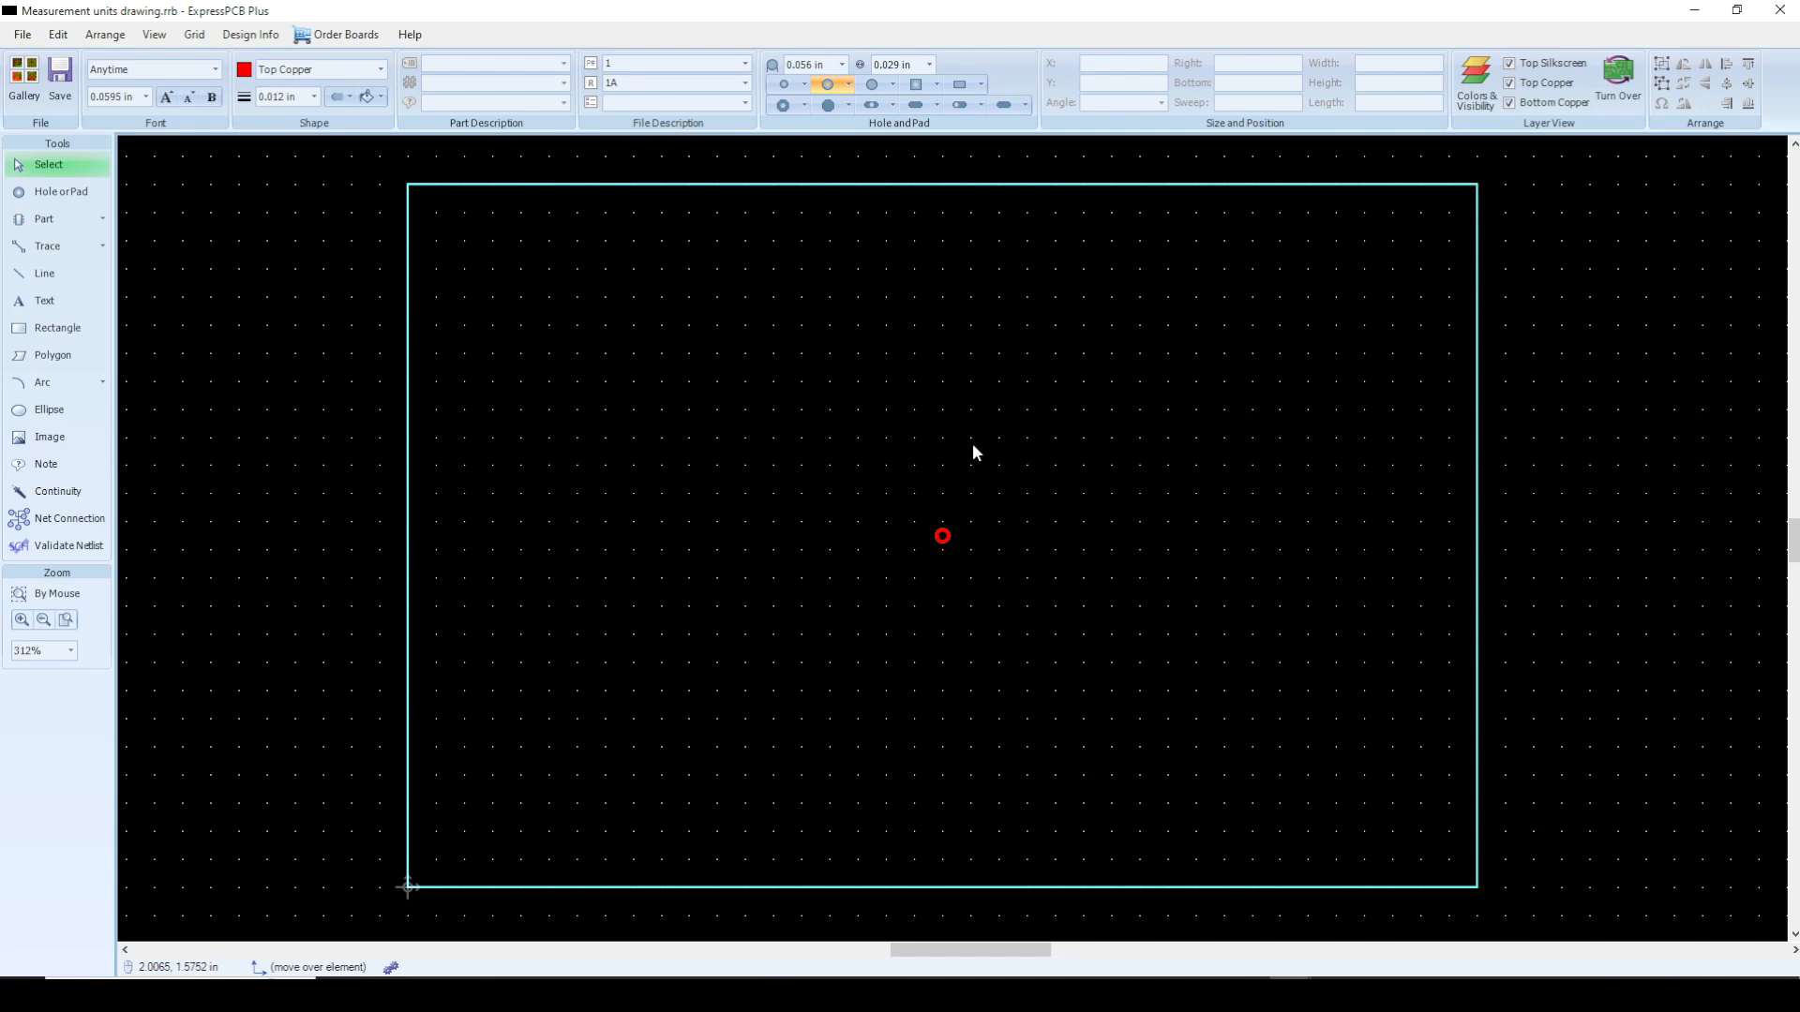
# Step: Set the snap spacing to 0.05 in
pyautogui.press('s')
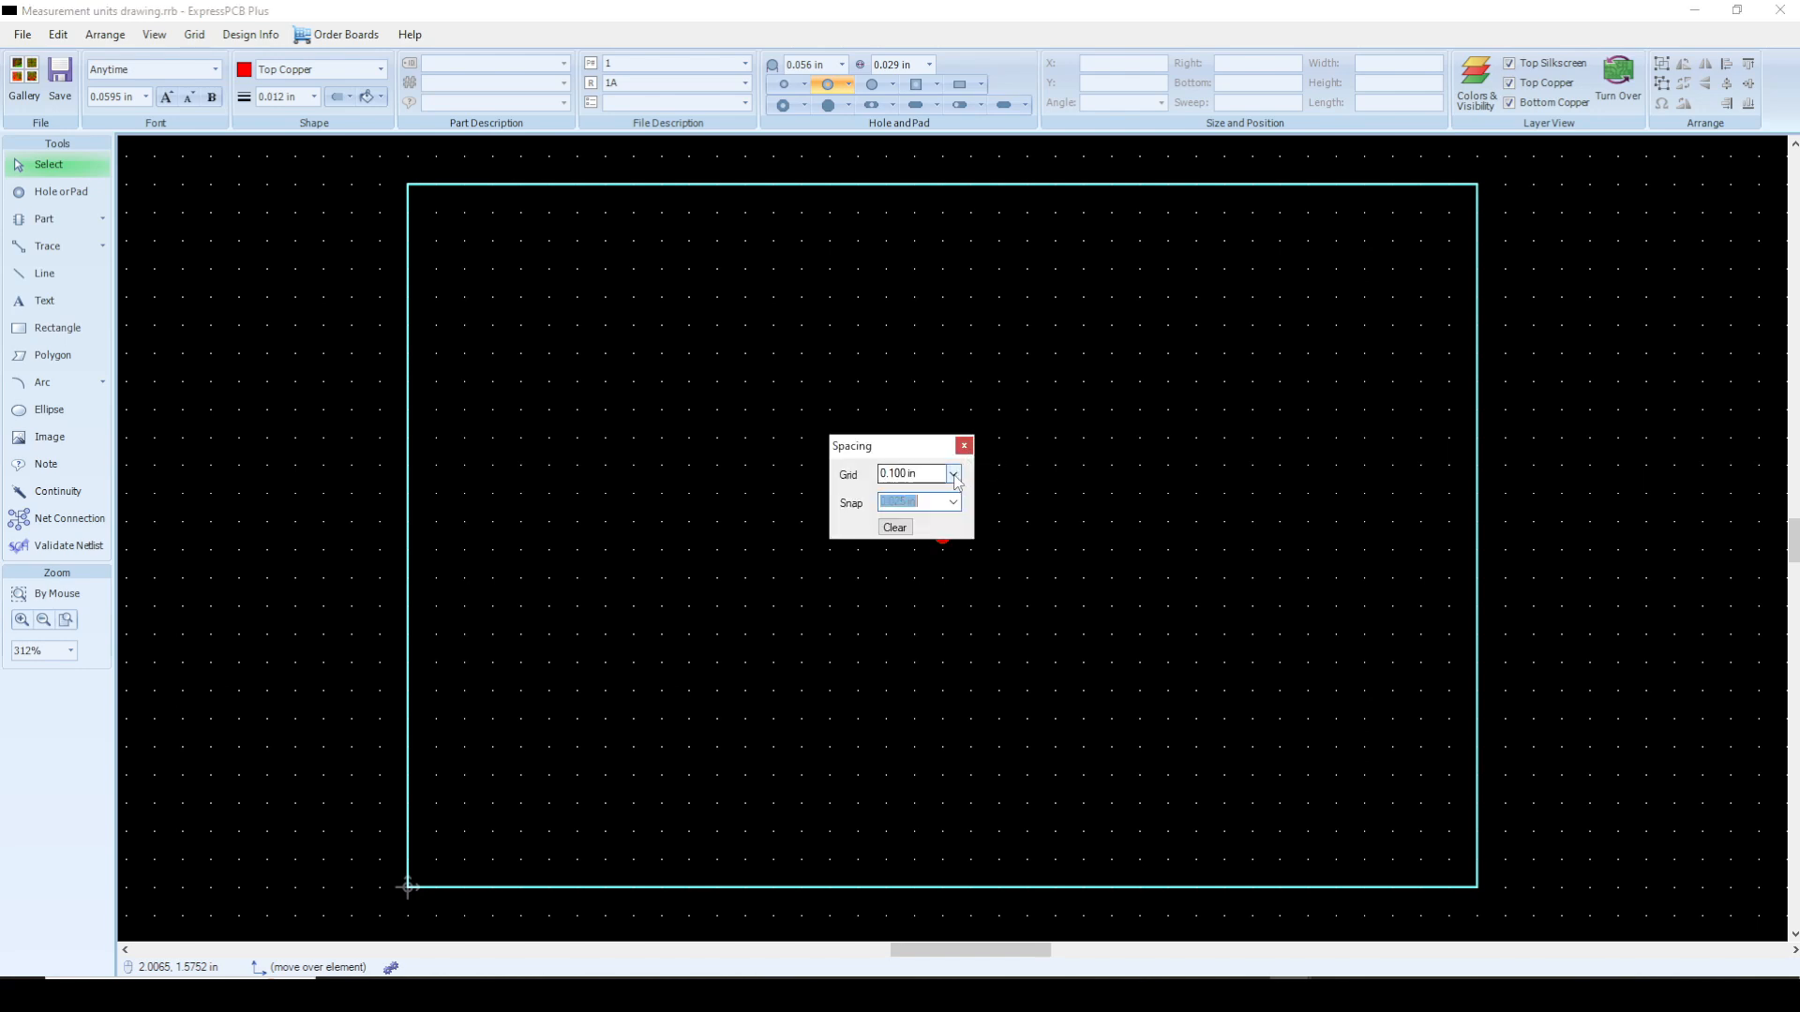
pyautogui.click(954, 474)
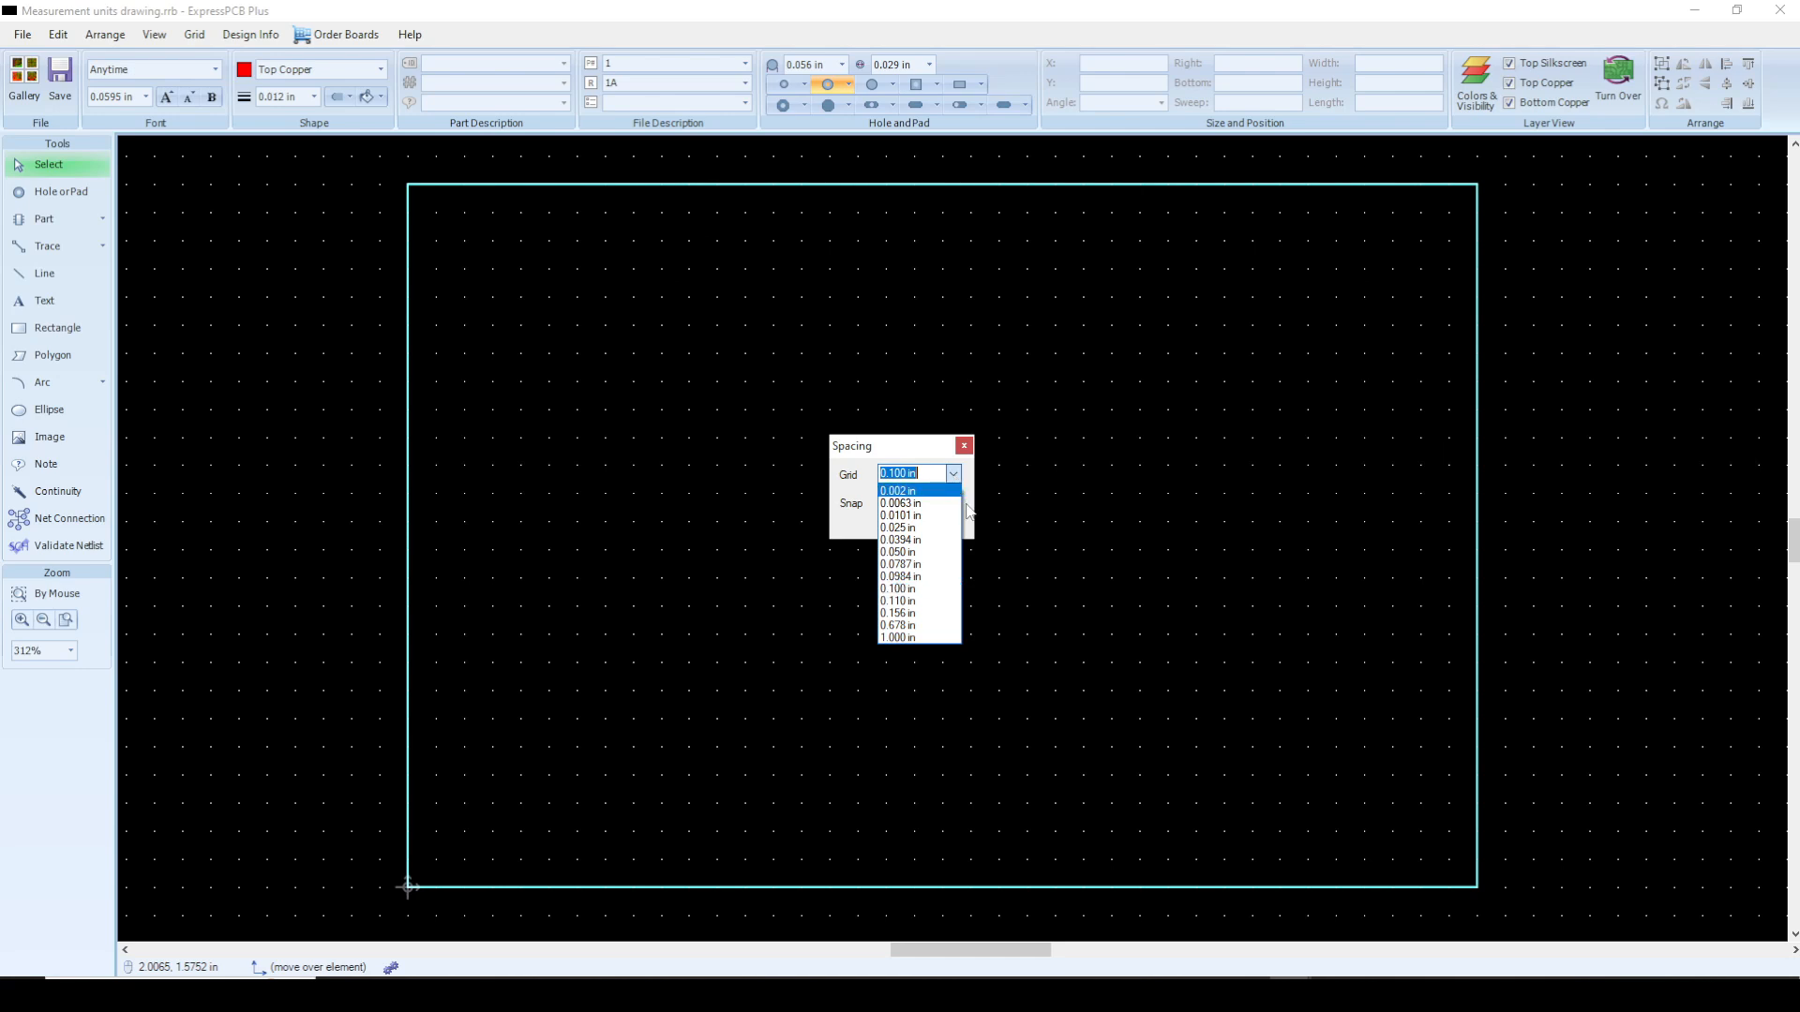
pyautogui.click(971, 513)
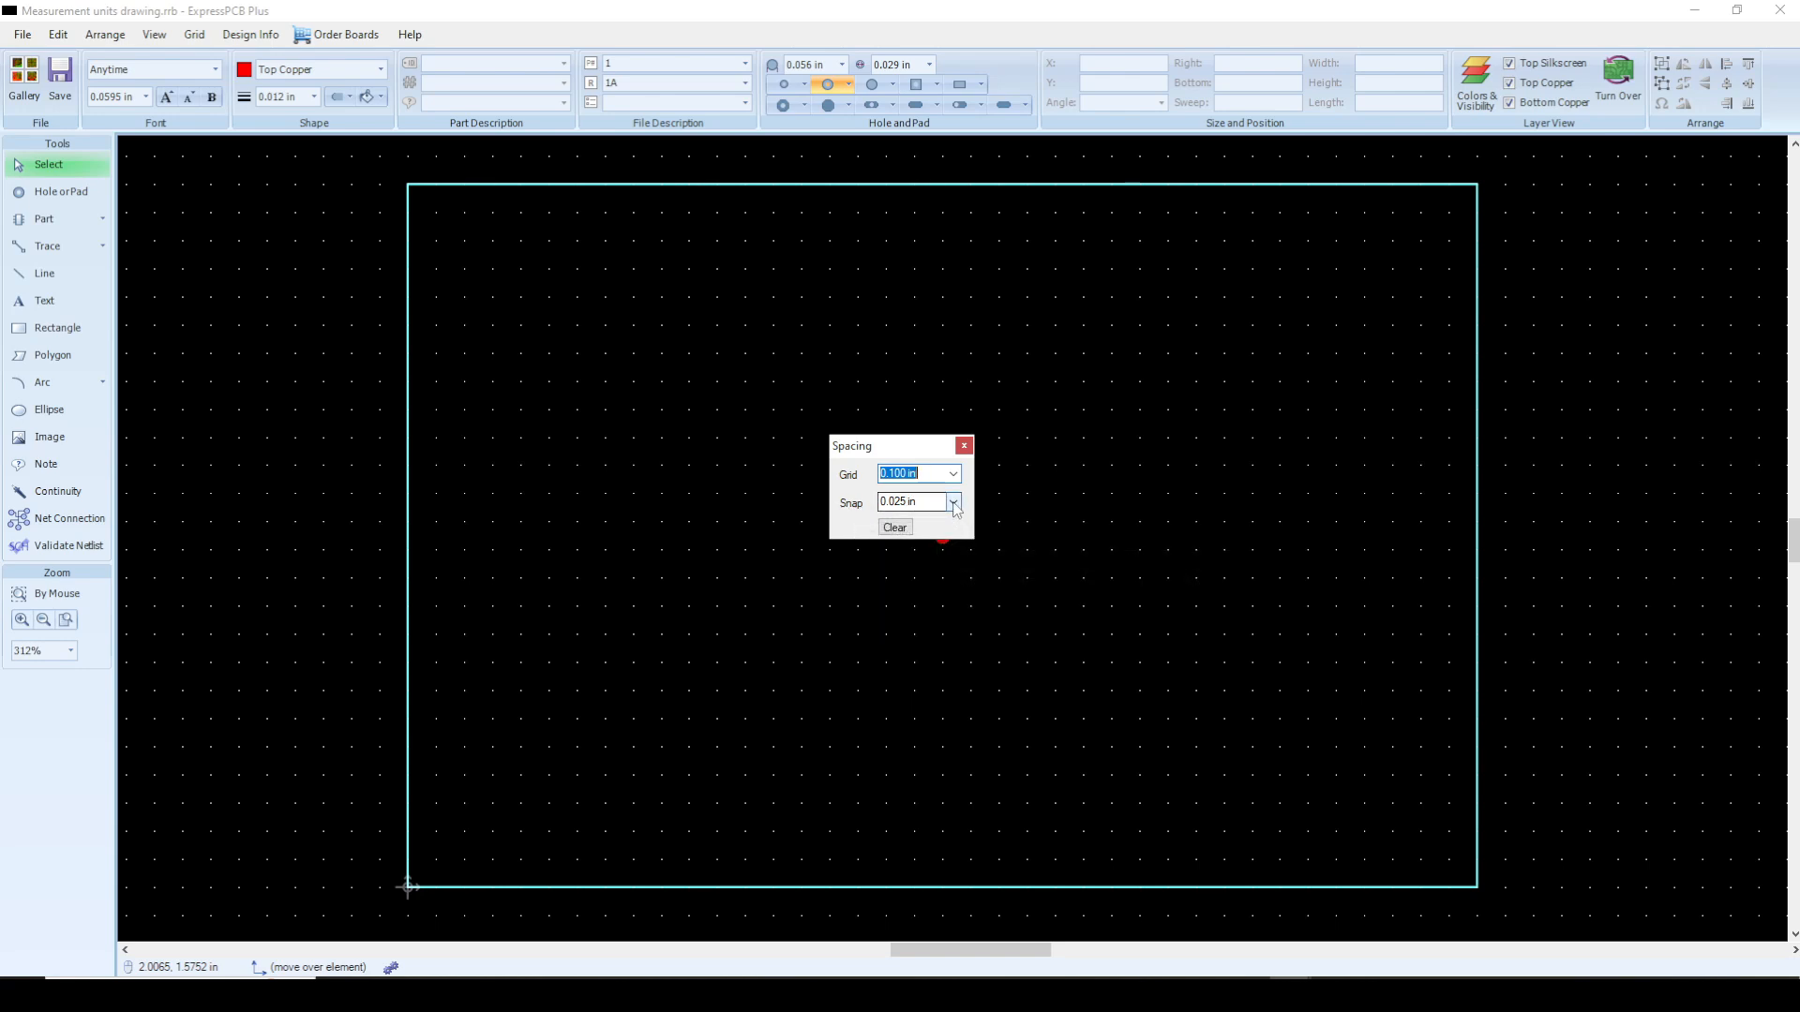
pyautogui.click(953, 504)
pyautogui.moveTo(955, 507)
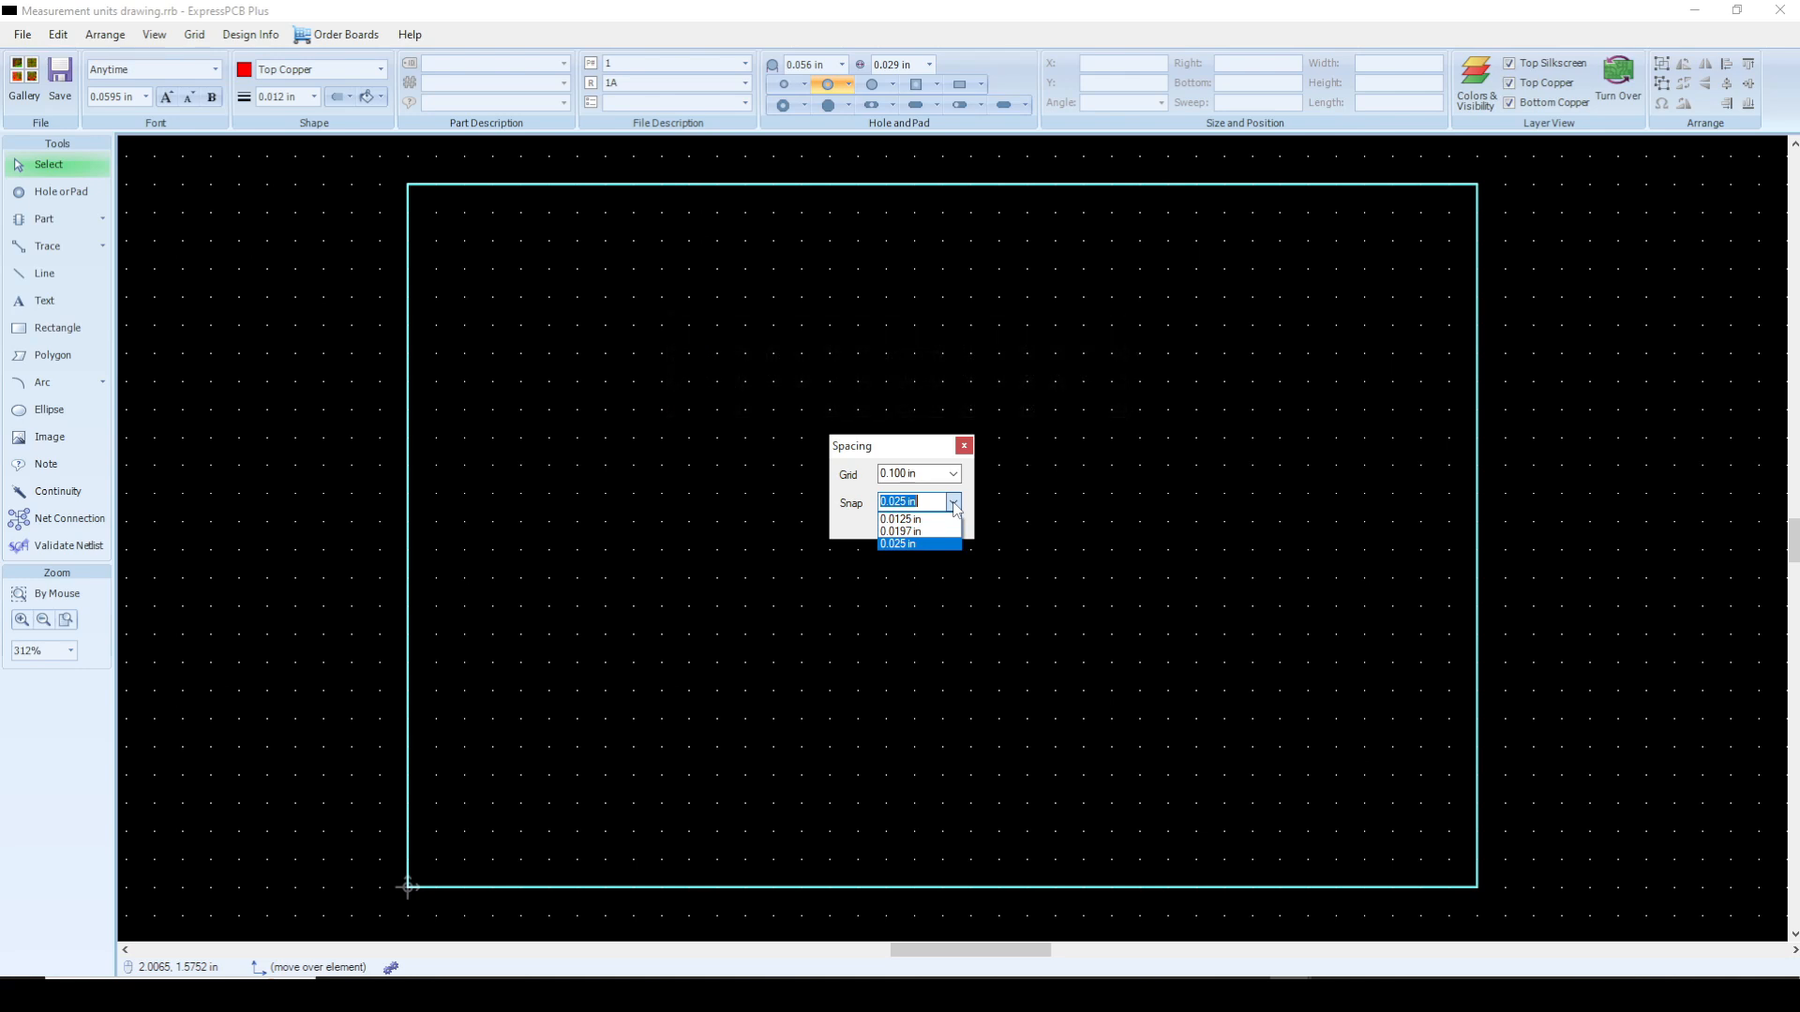
pyautogui.write('0.05')
pyautogui.click(966, 449)
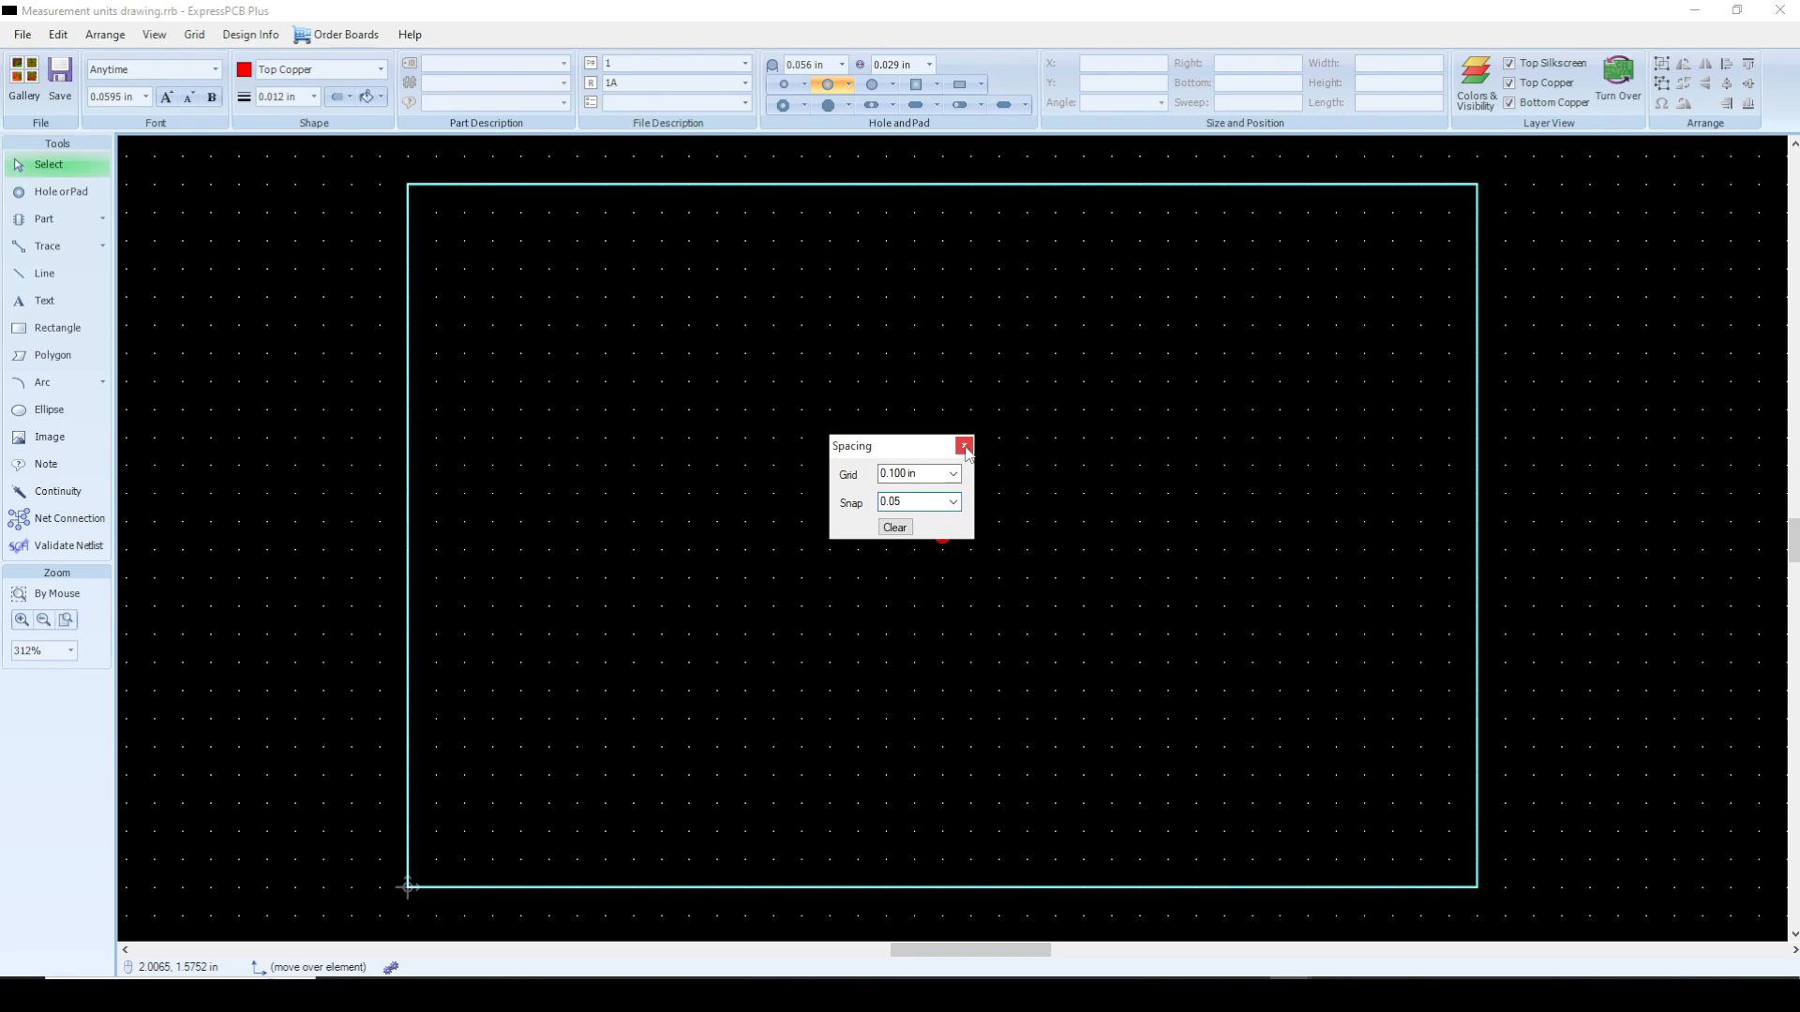
pyautogui.click(965, 446)
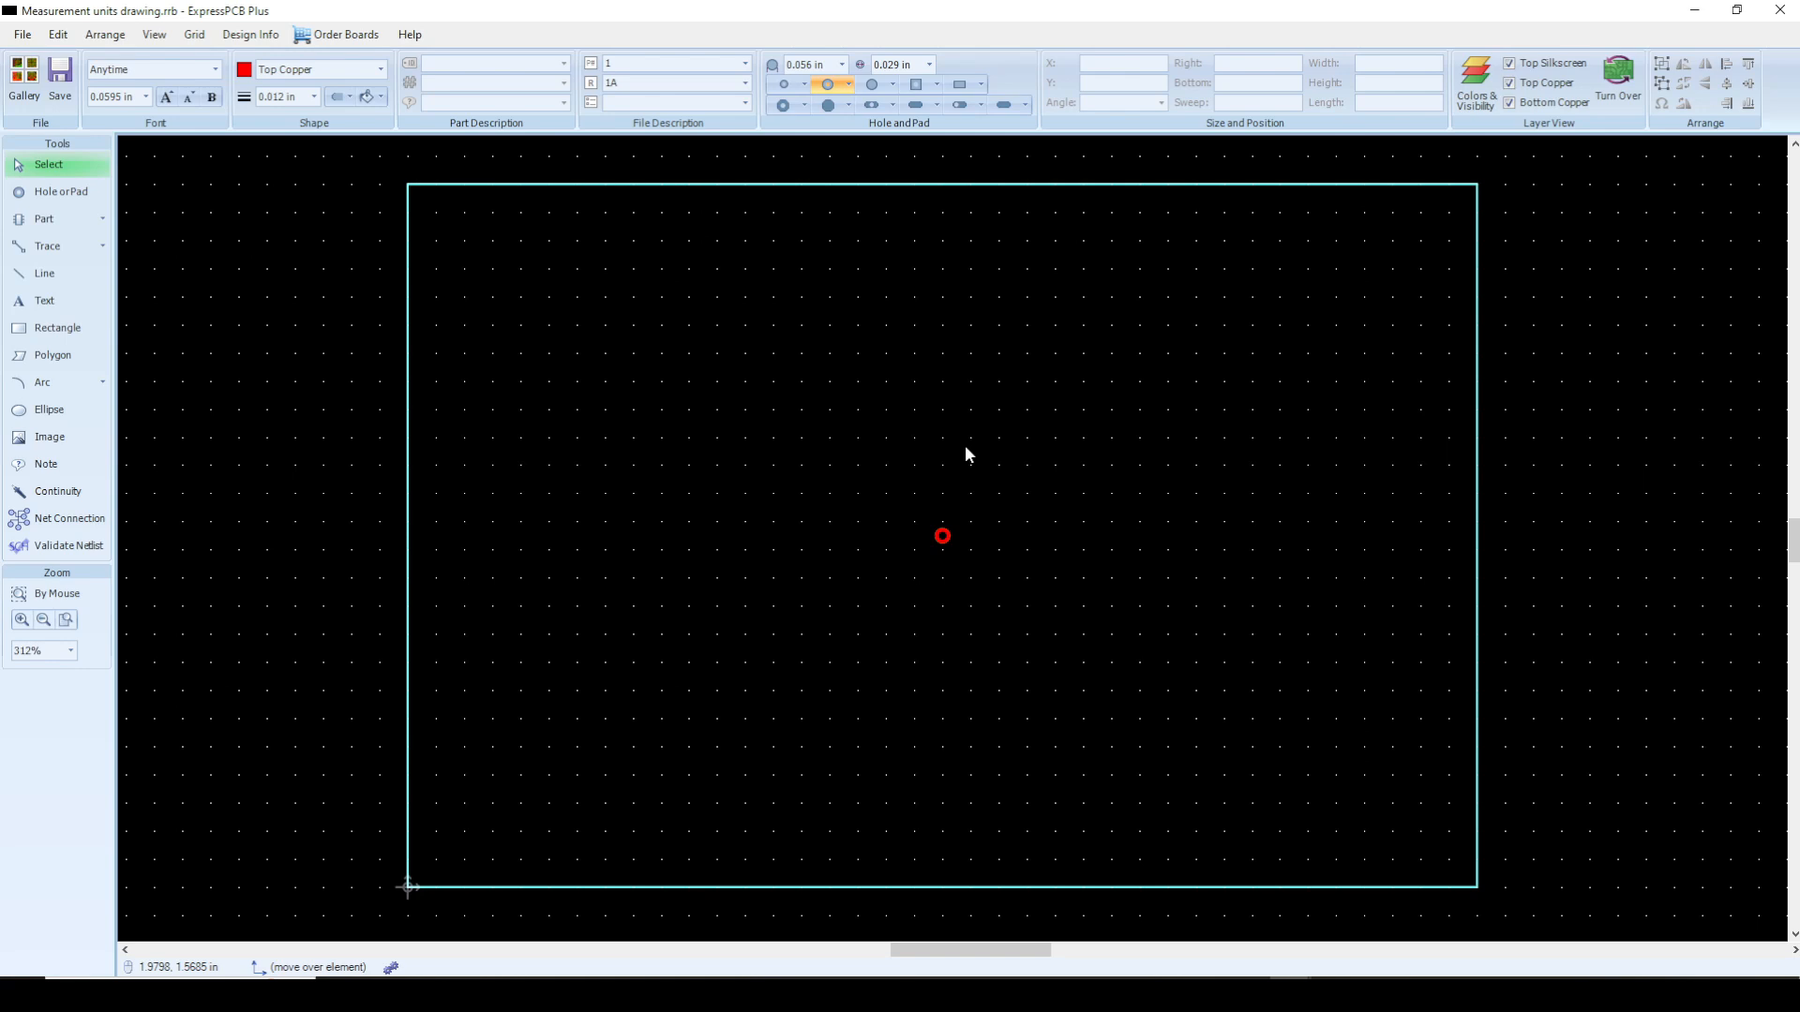
# Step: Move the round pad up to Y 1.300 in, across to X 2.100 and 2.200 in, and back to X 2.000 in
pyautogui.scroll(4, 938, 553)
pyautogui.scroll(3, 950, 550)
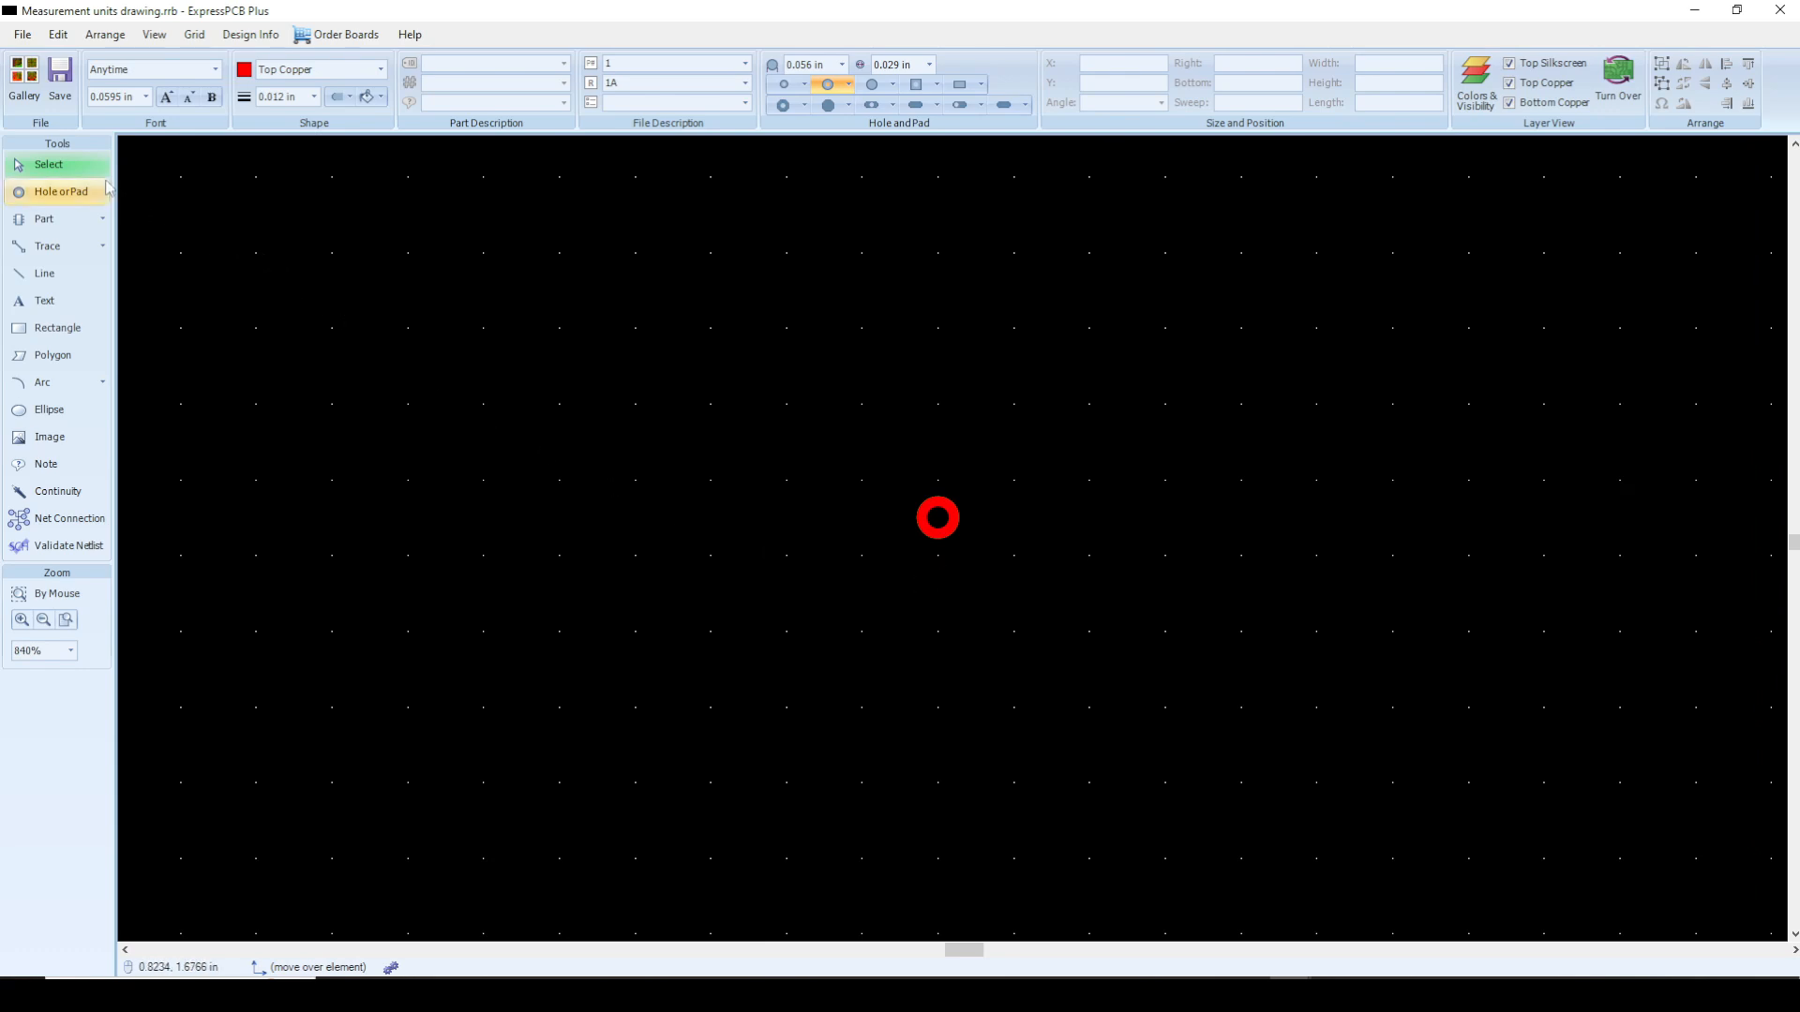
pyautogui.click(949, 530)
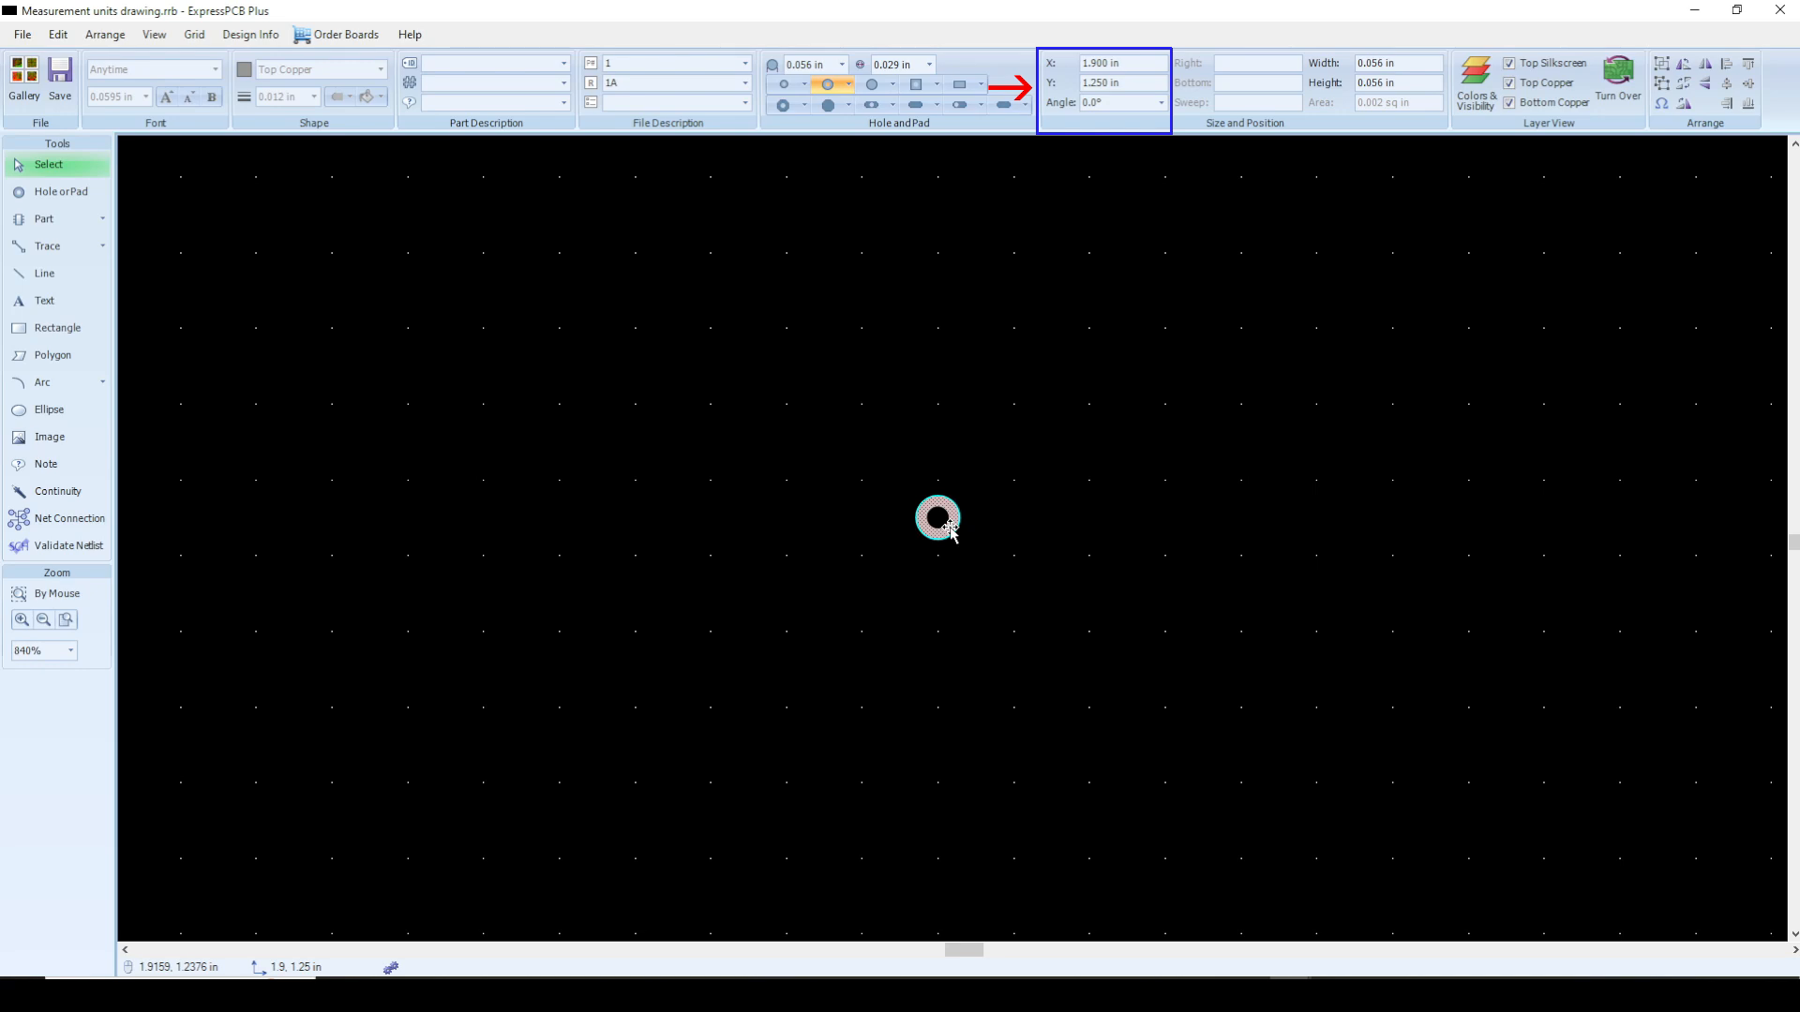
pyautogui.moveTo(950, 530); pyautogui.dragTo(951, 497)
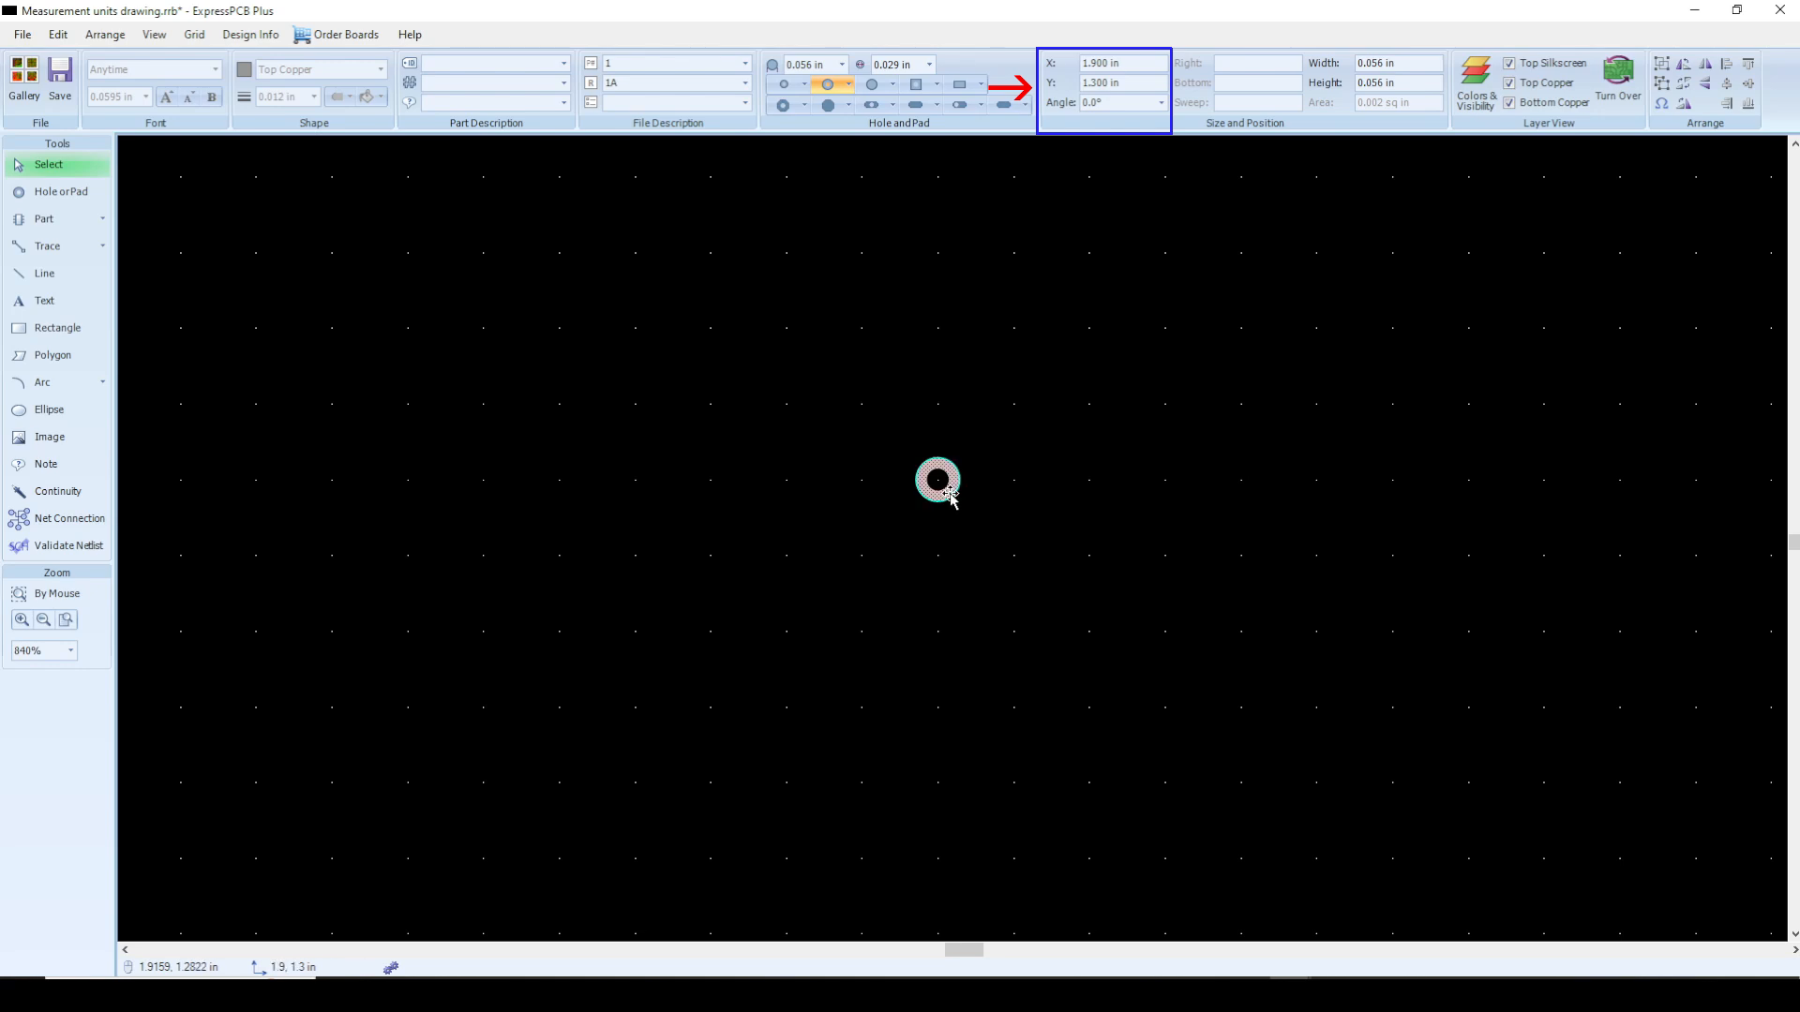
pyautogui.moveTo(949, 497); pyautogui.dragTo(1093, 487)
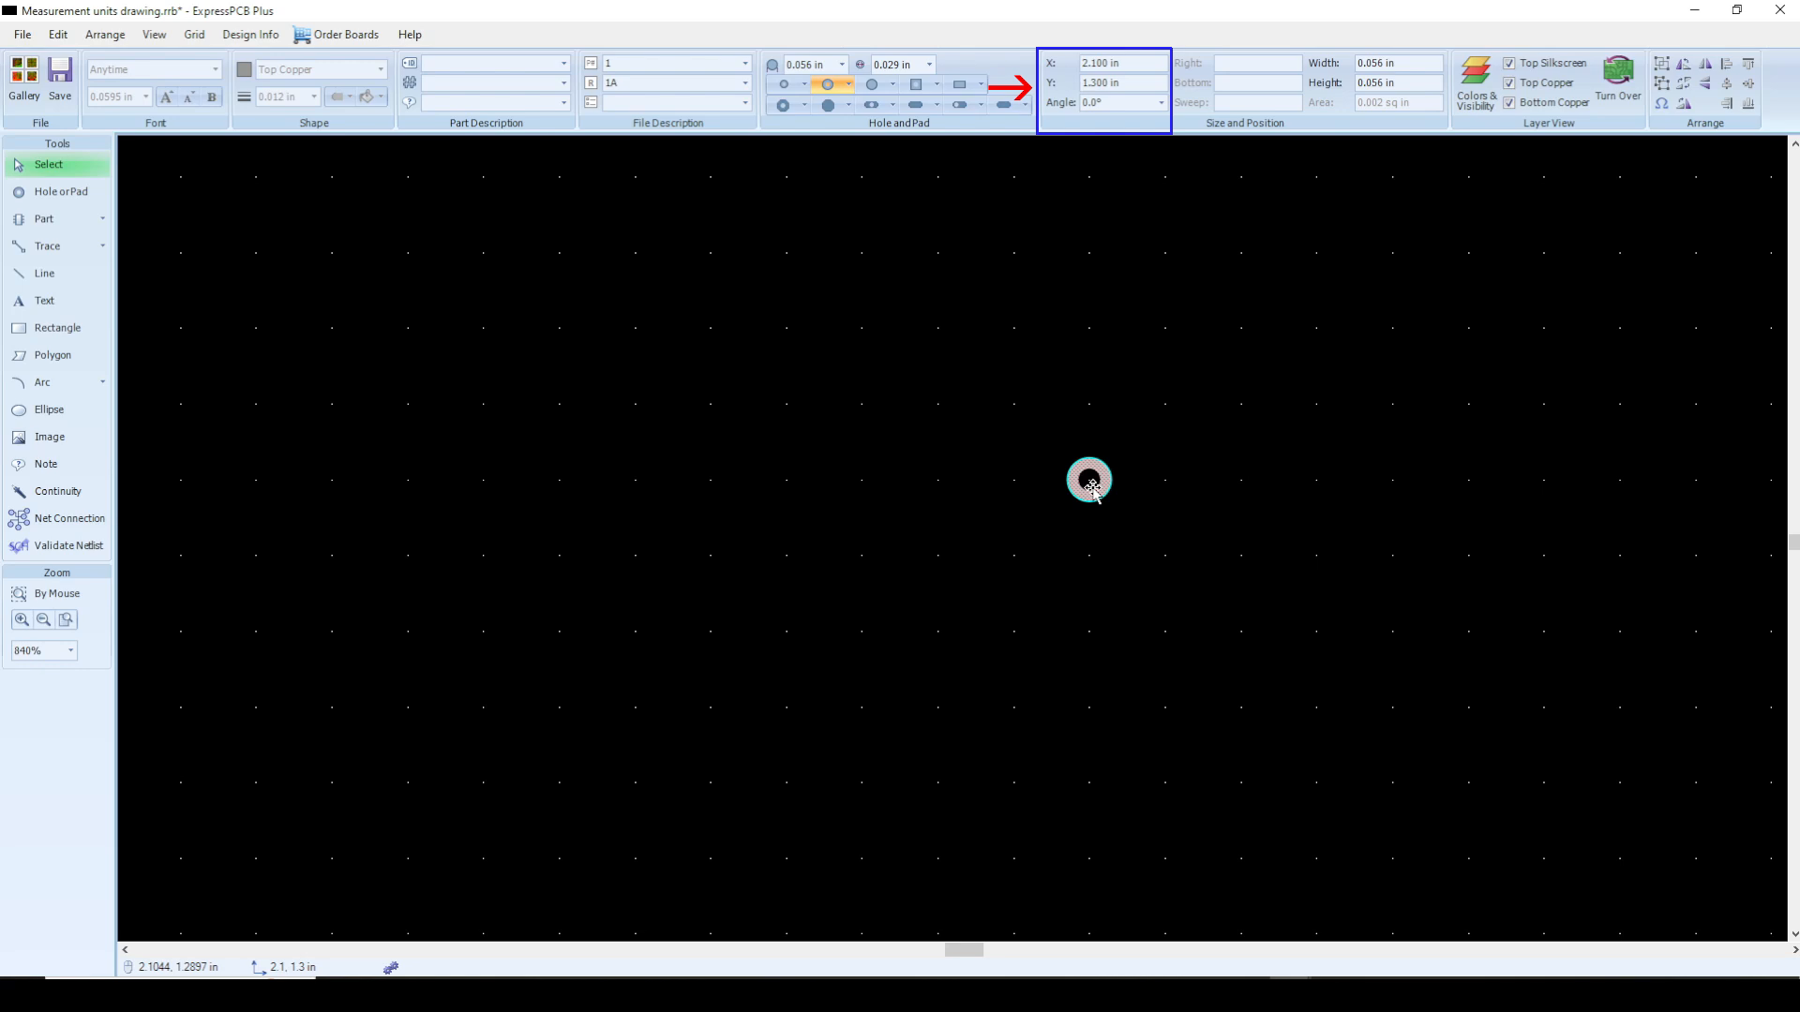
pyautogui.moveTo(1092, 487); pyautogui.dragTo(1168, 487)
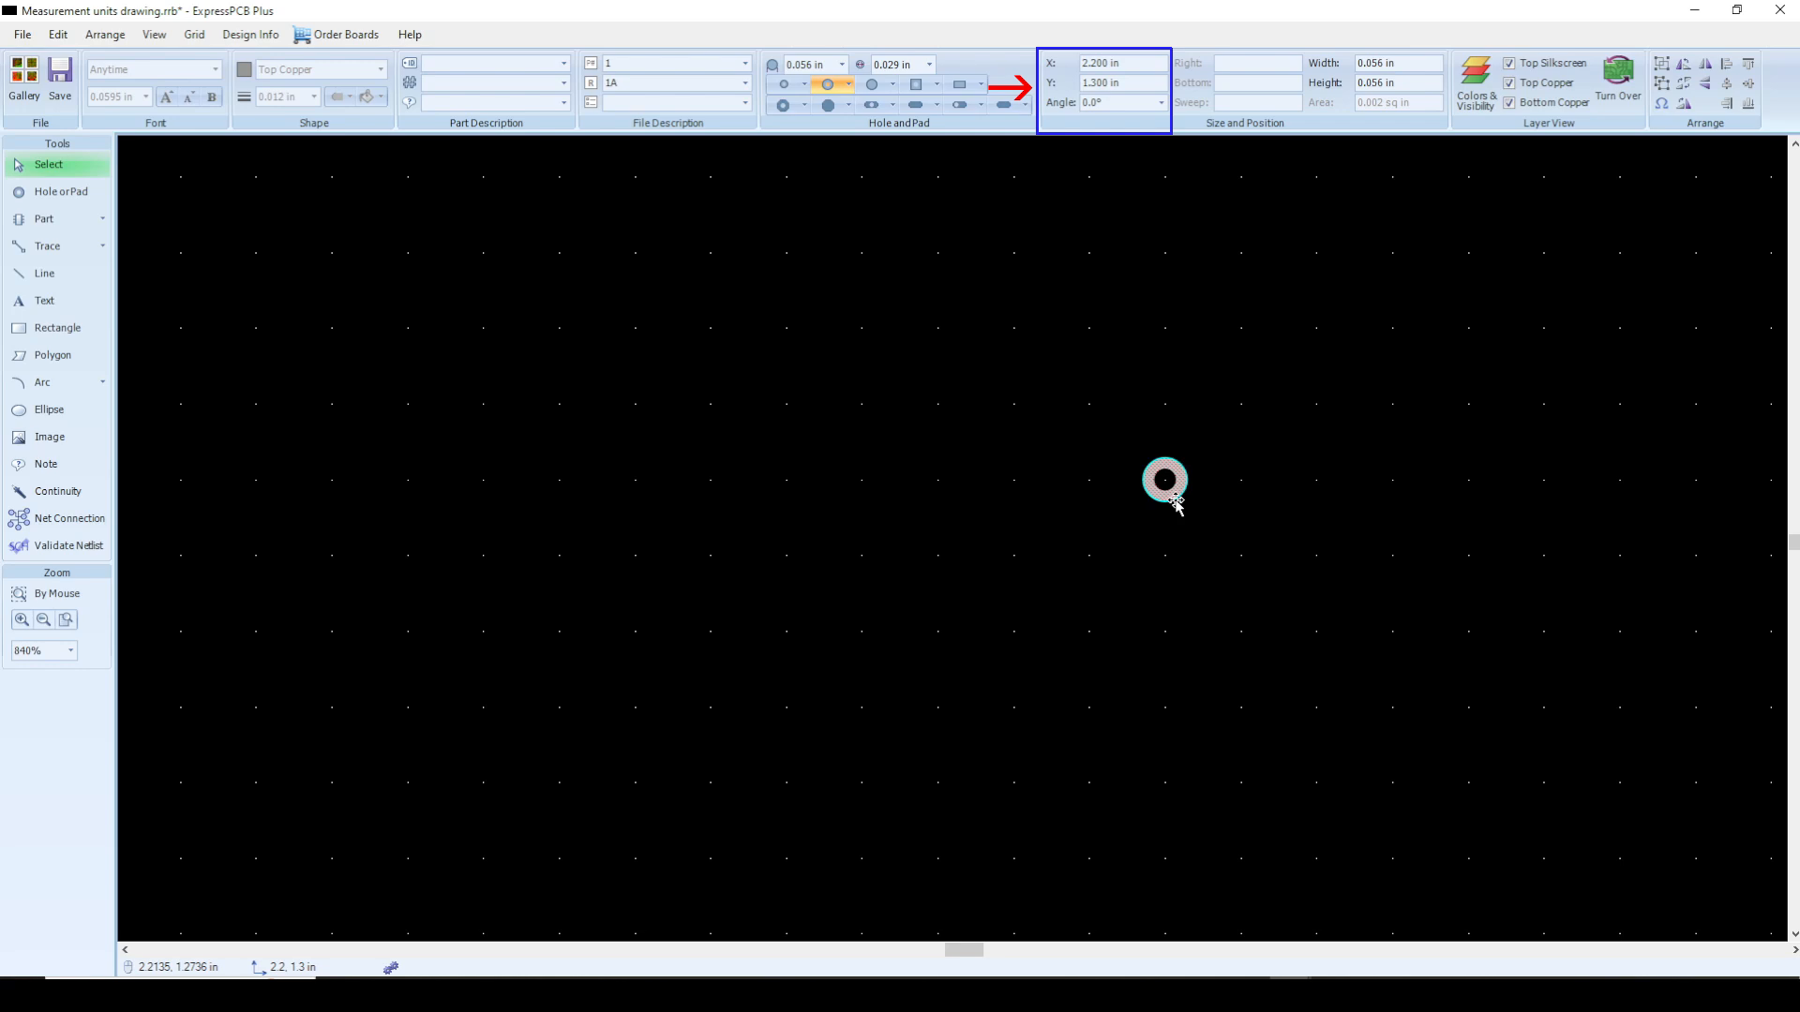
pyautogui.moveTo(1175, 505); pyautogui.dragTo(1028, 504)
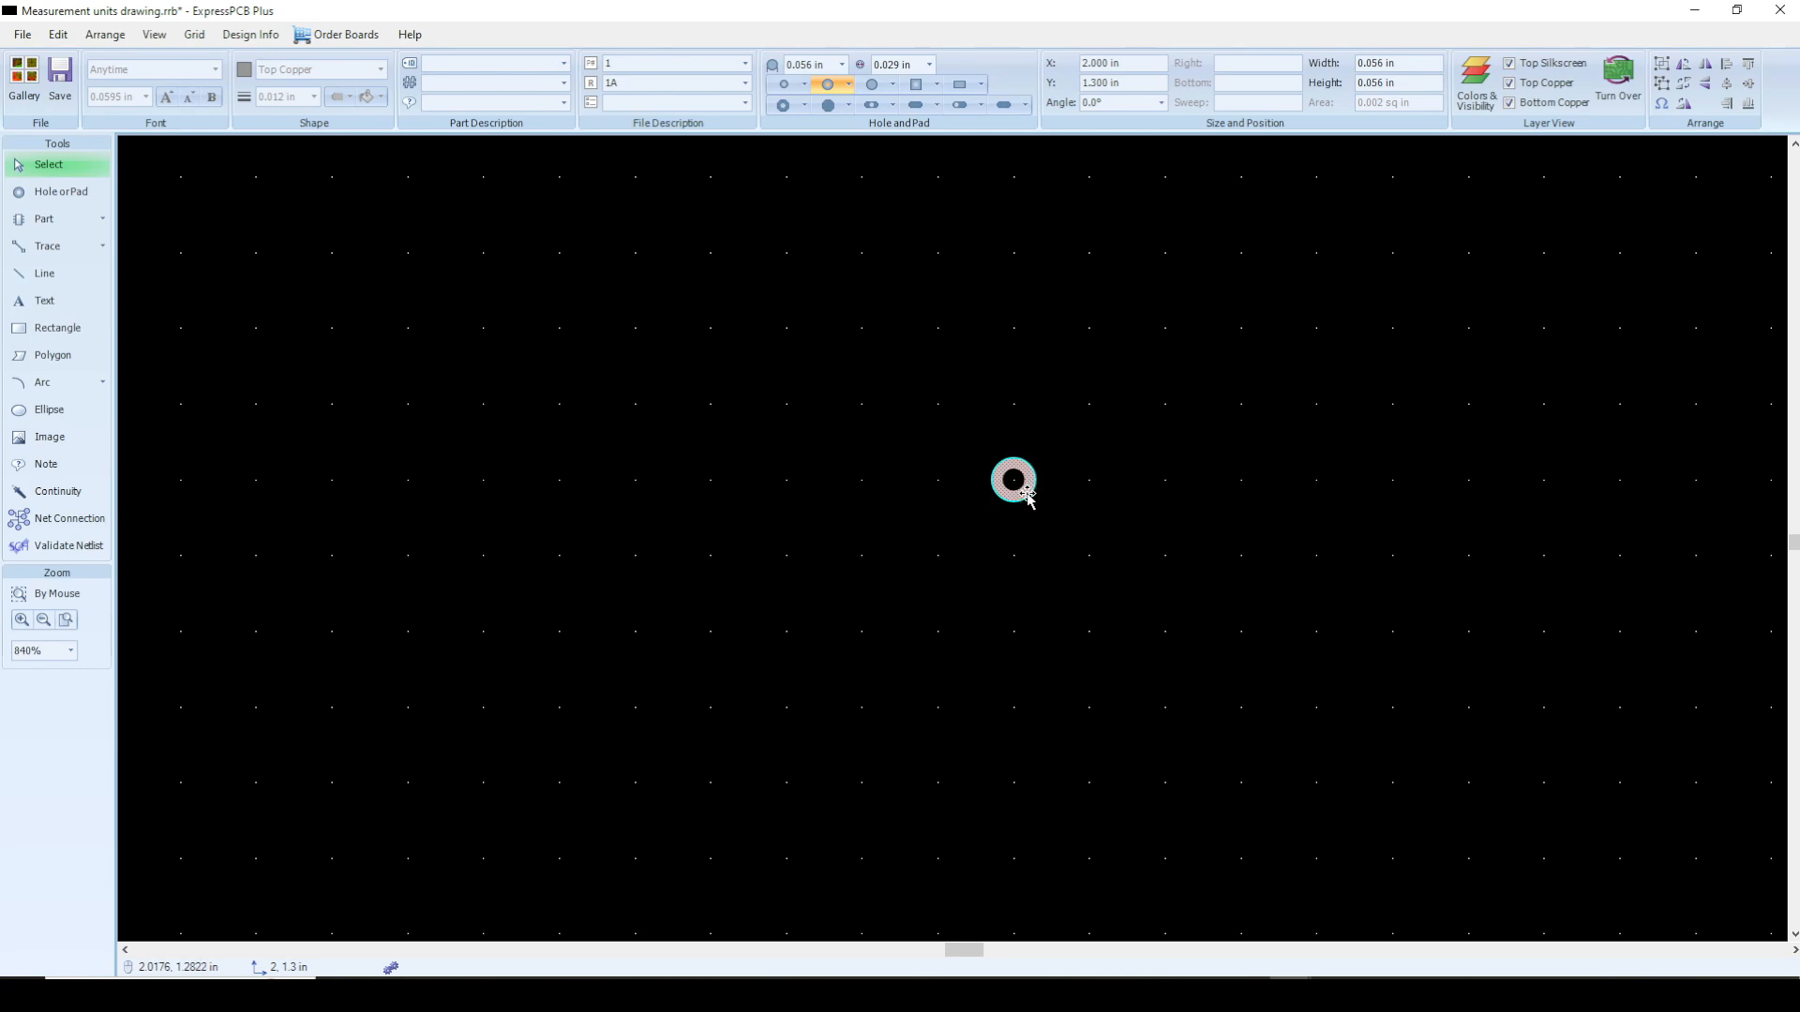
pyautogui.click(944, 526)
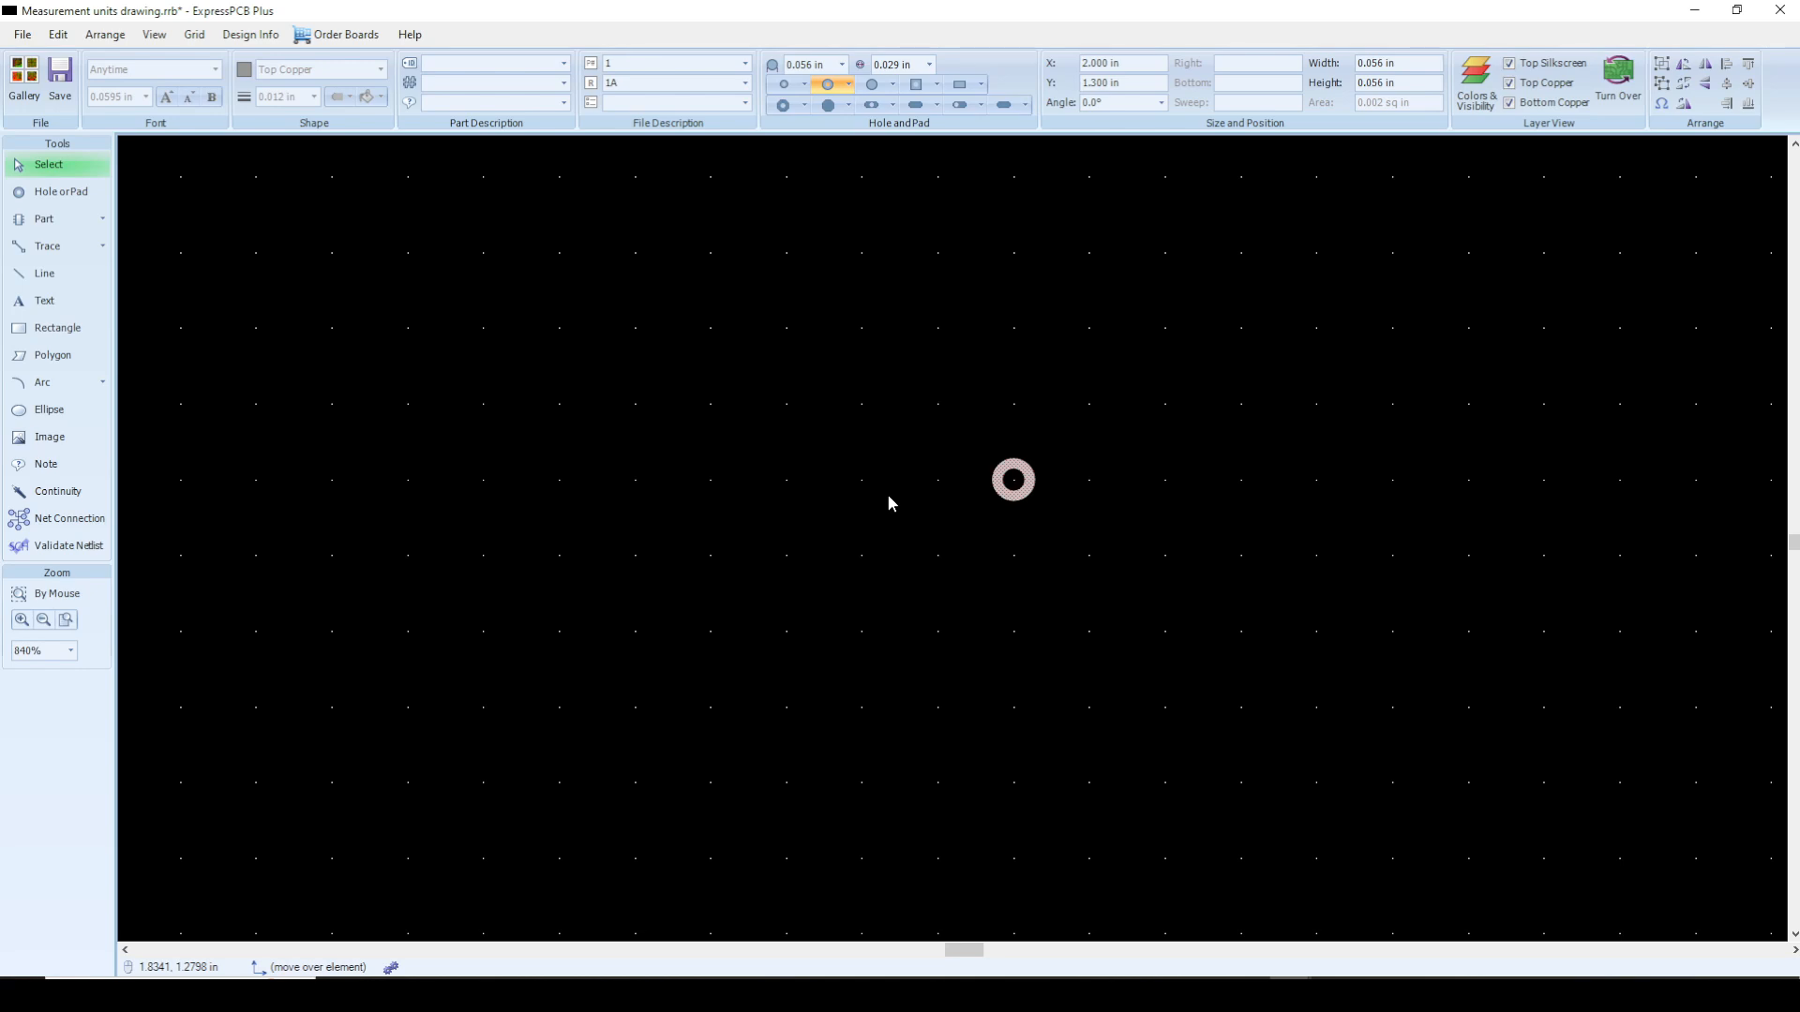
# Step: Set the snap spacing to 0.0125 in
pyautogui.press('g')
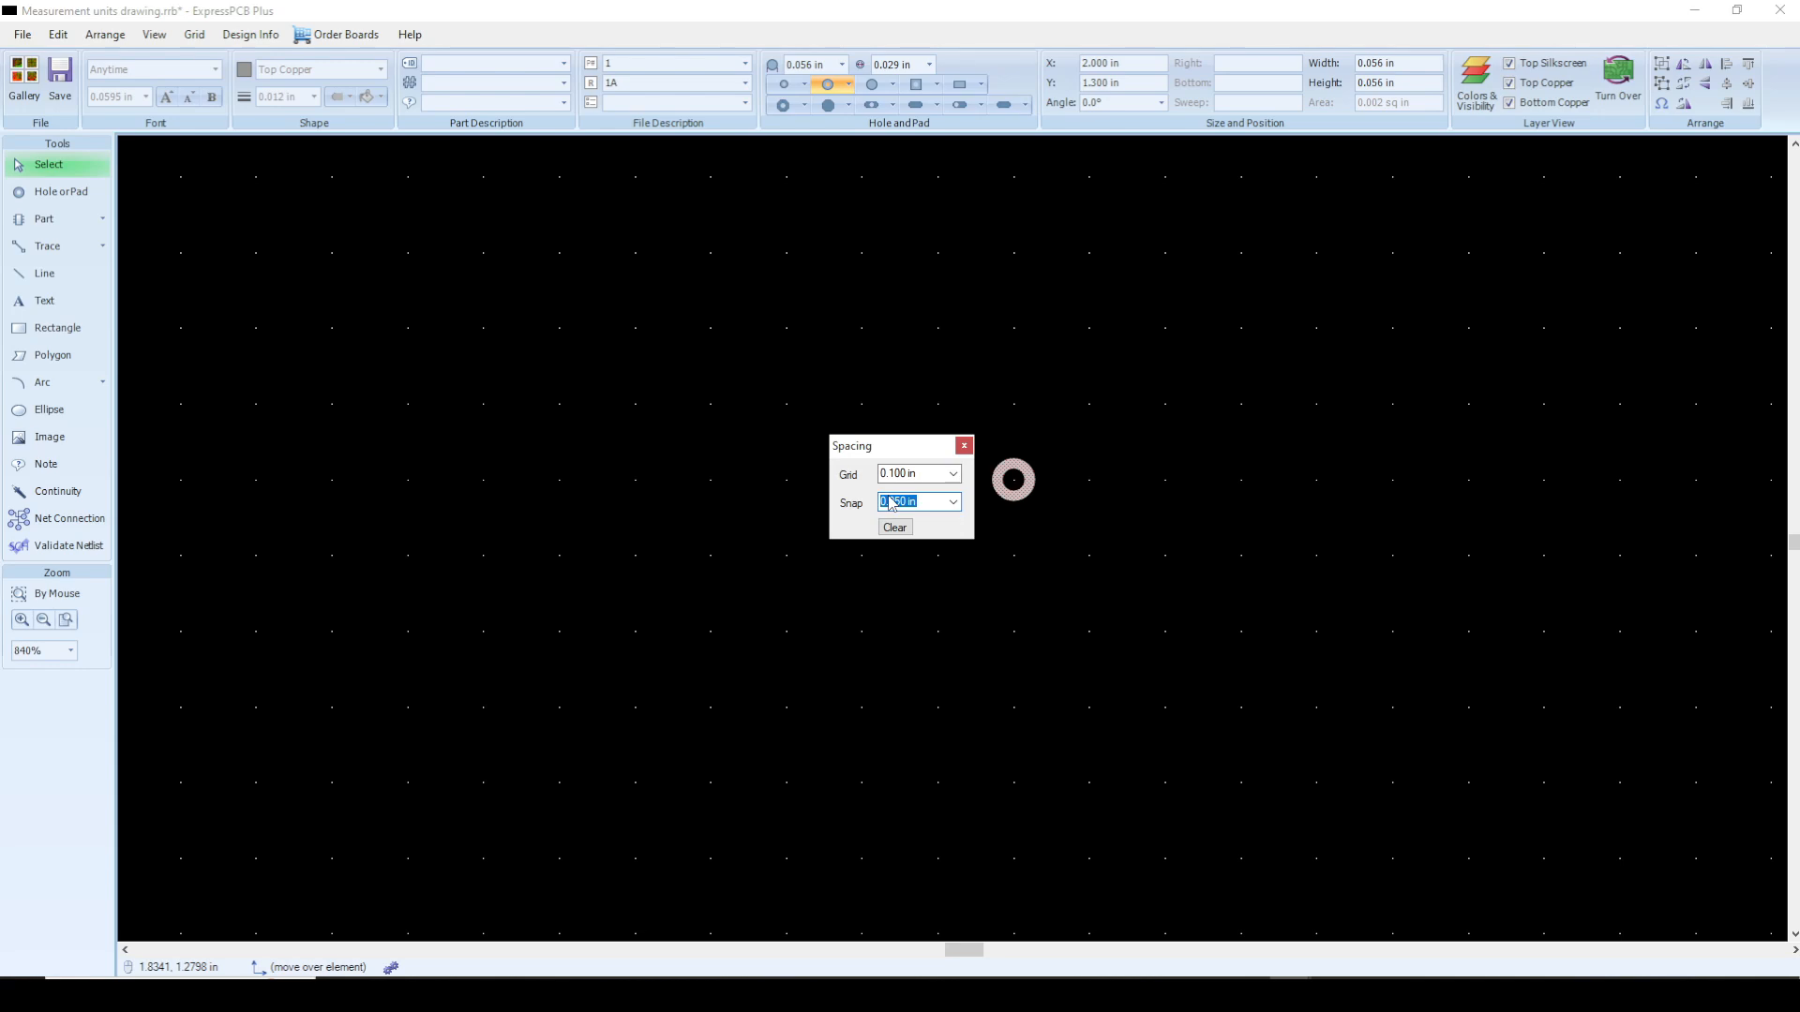
pyautogui.click(953, 504)
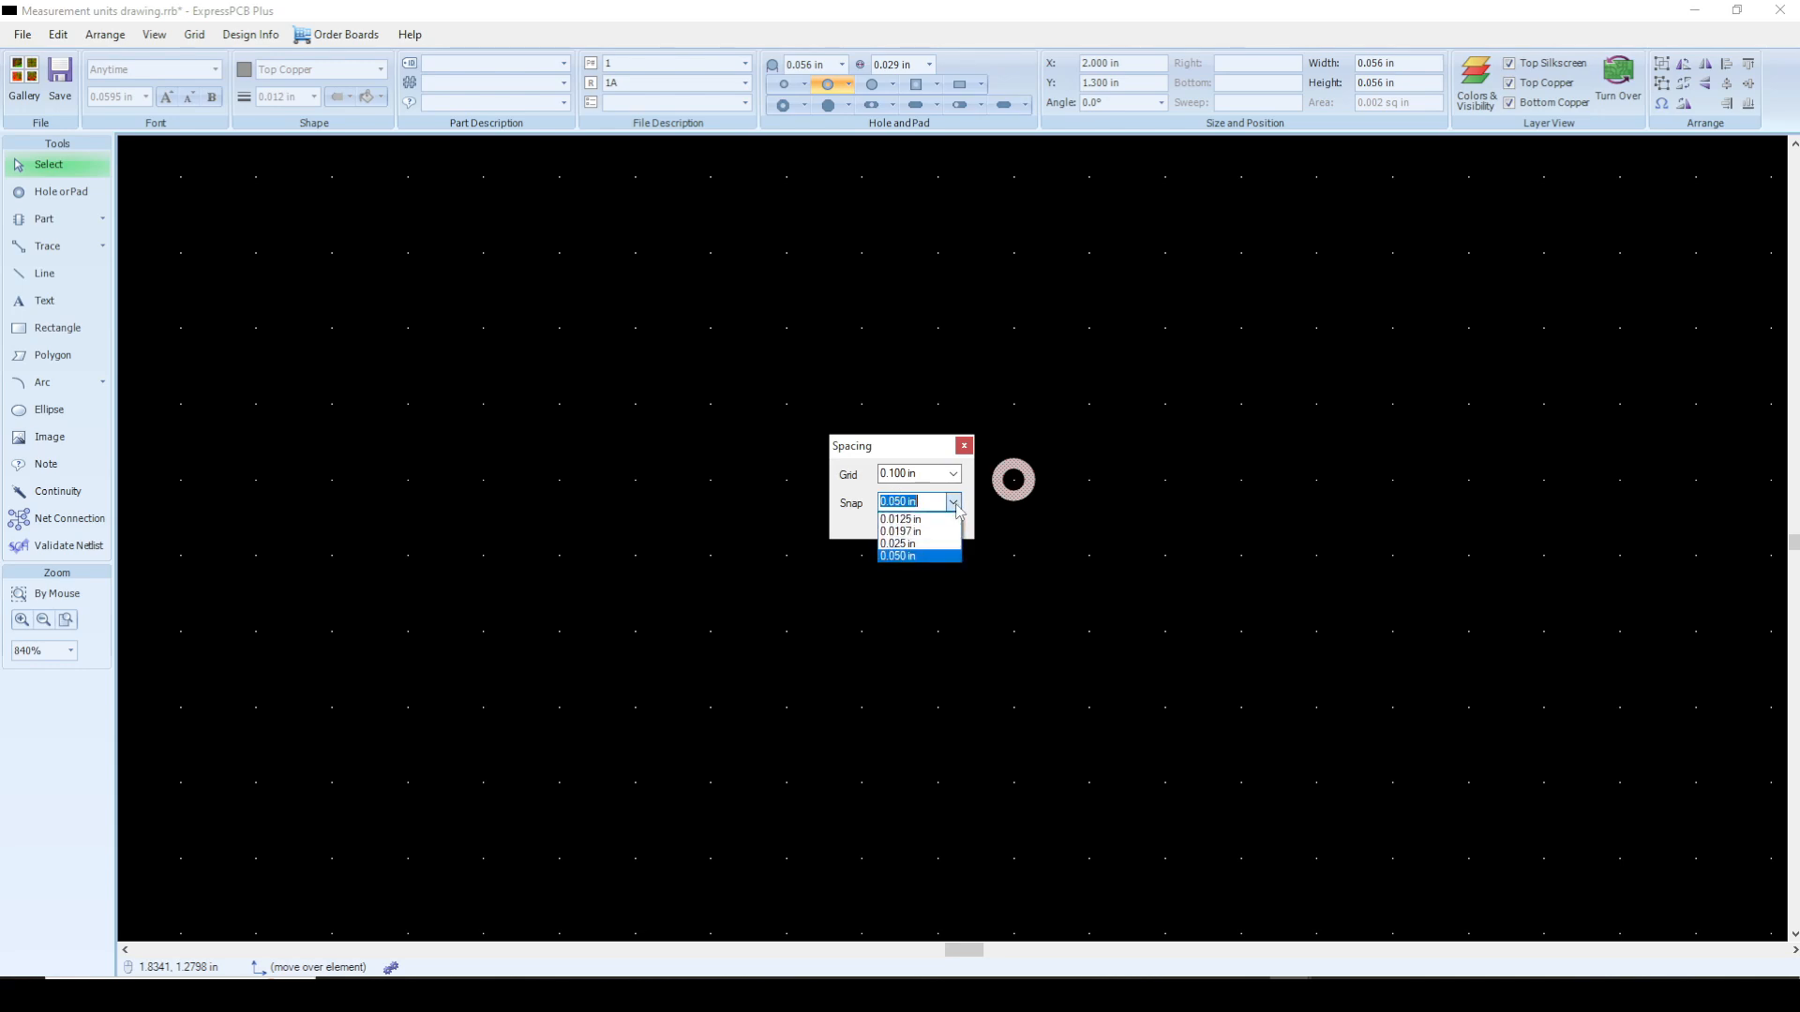
pyautogui.click(907, 521)
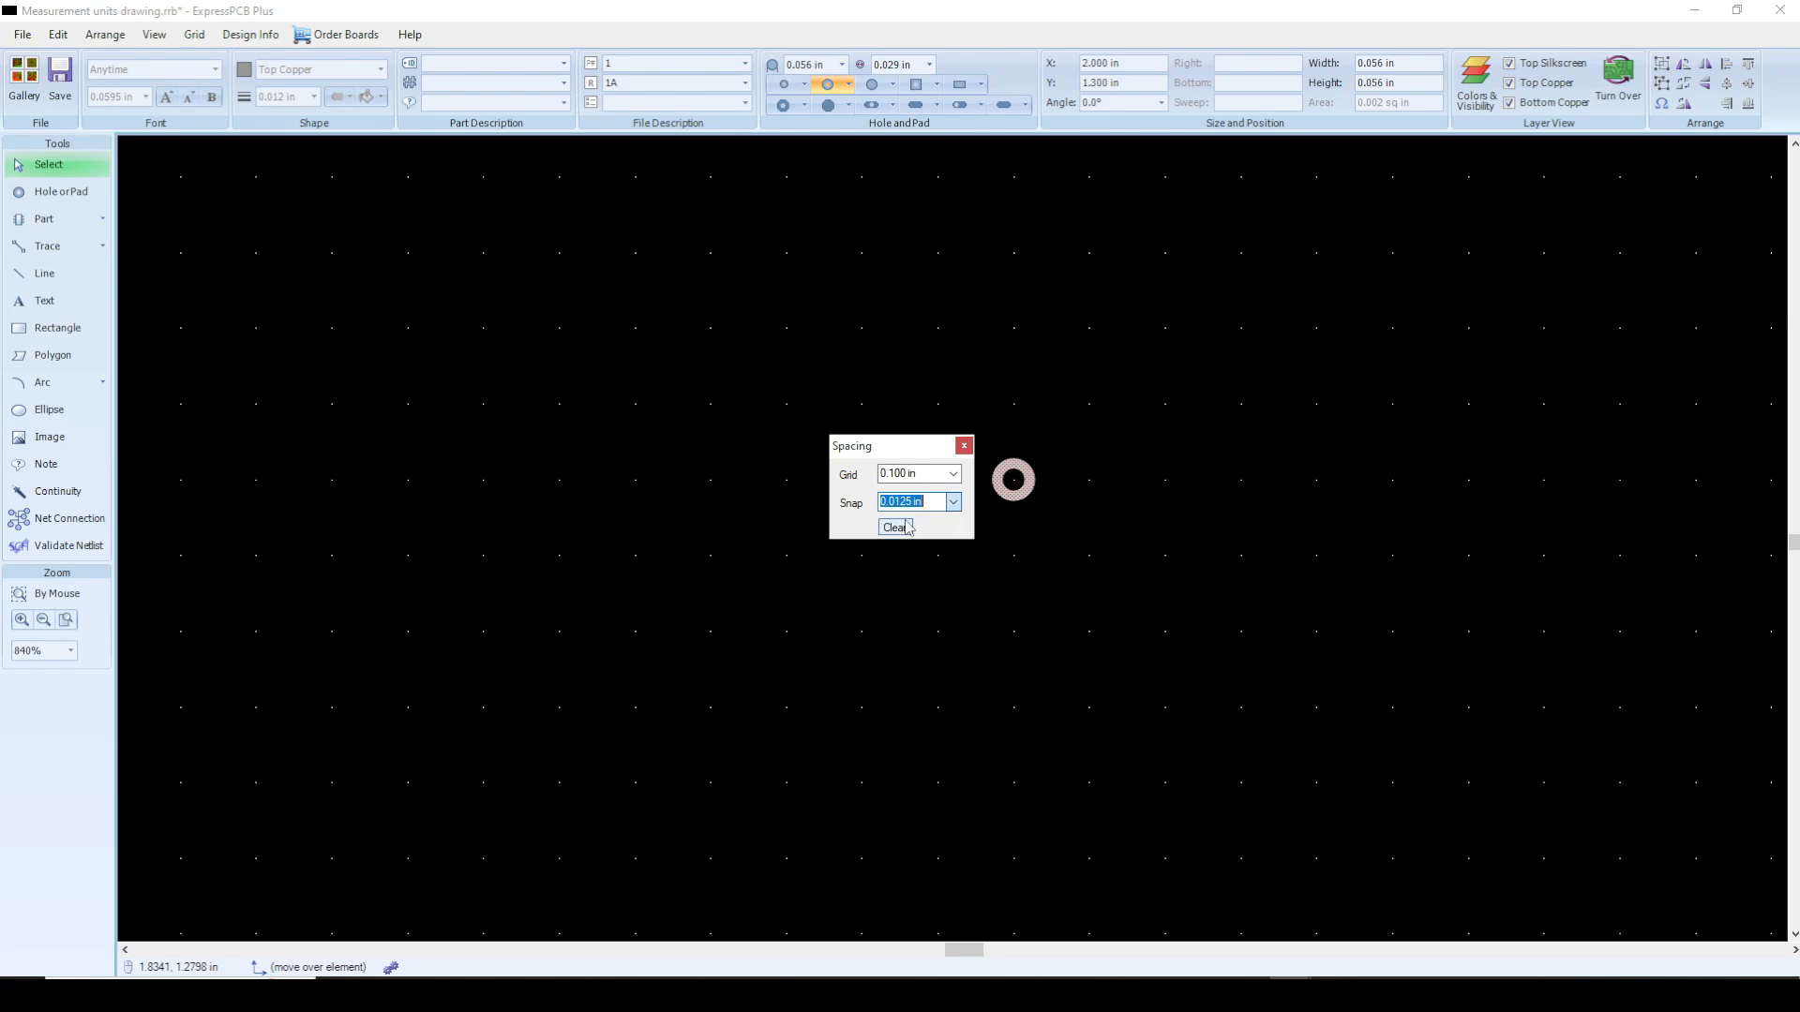
pyautogui.click(964, 448)
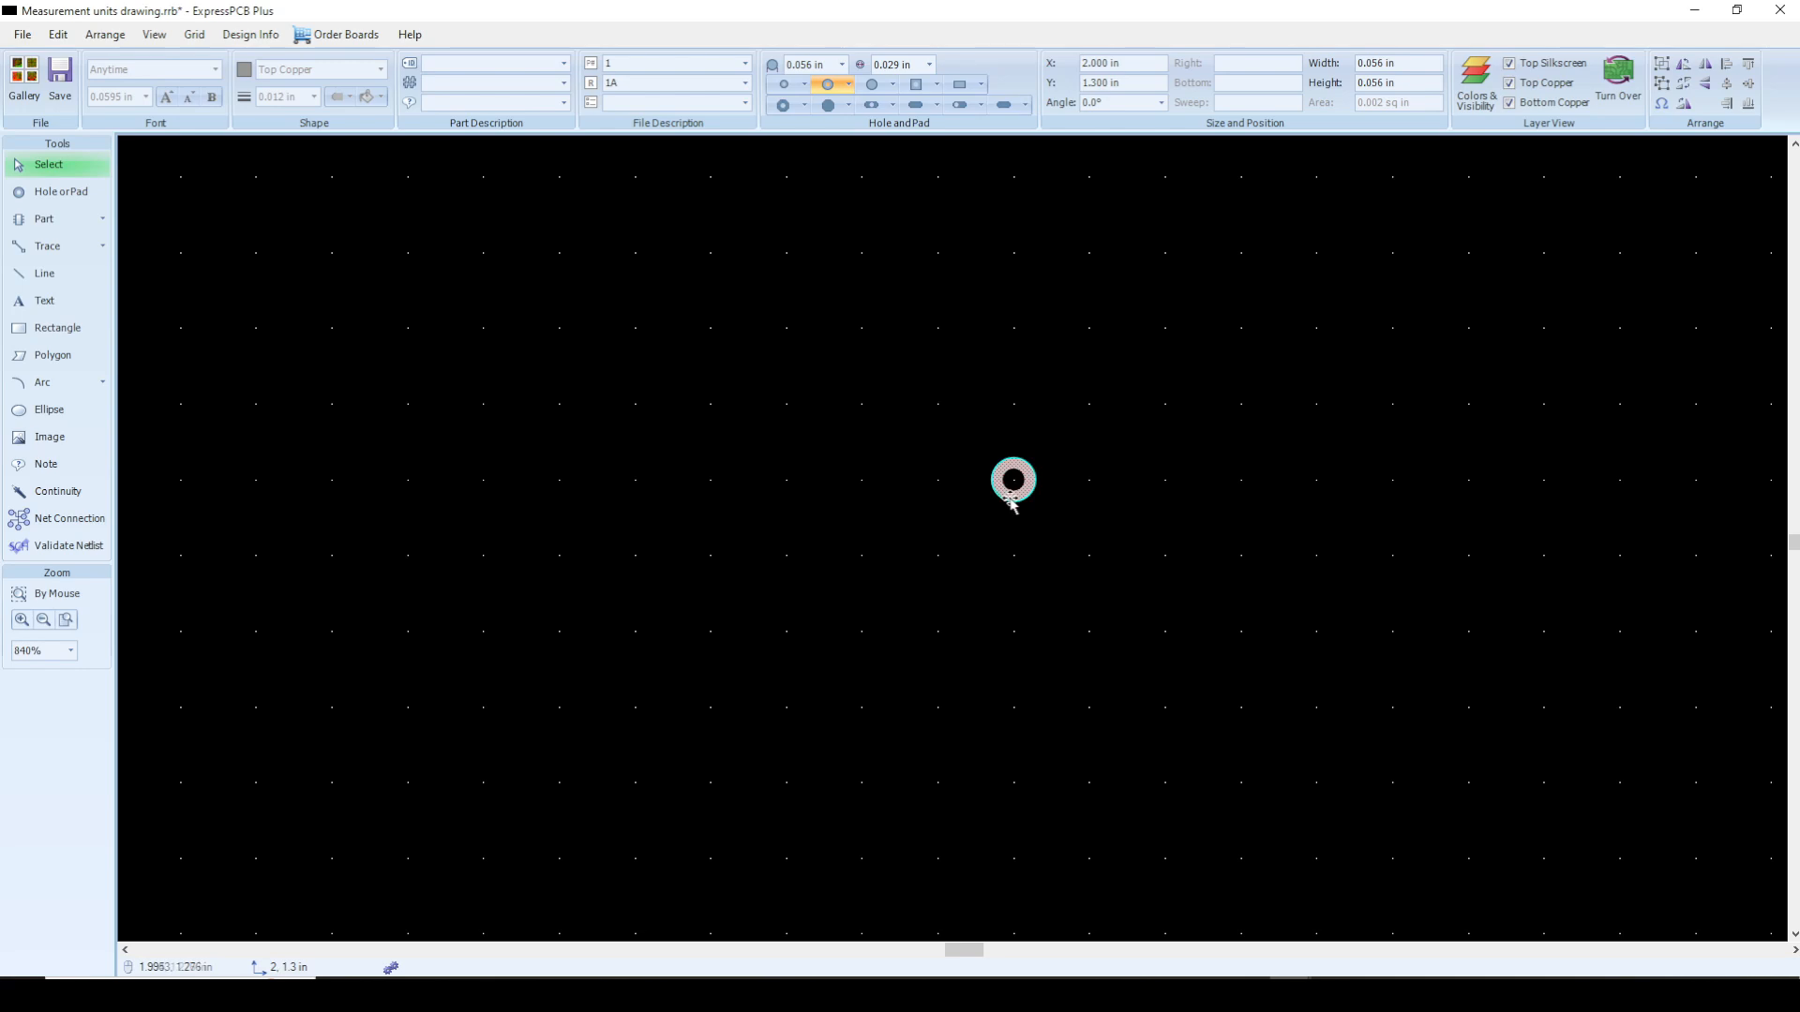
# Step: Move the round pad straight up in stages to Y 1.350, 1.400 and 1.4625 in, keeping X at 2.000 in
pyautogui.moveTo(1014, 499); pyautogui.dragTo(1015, 459)
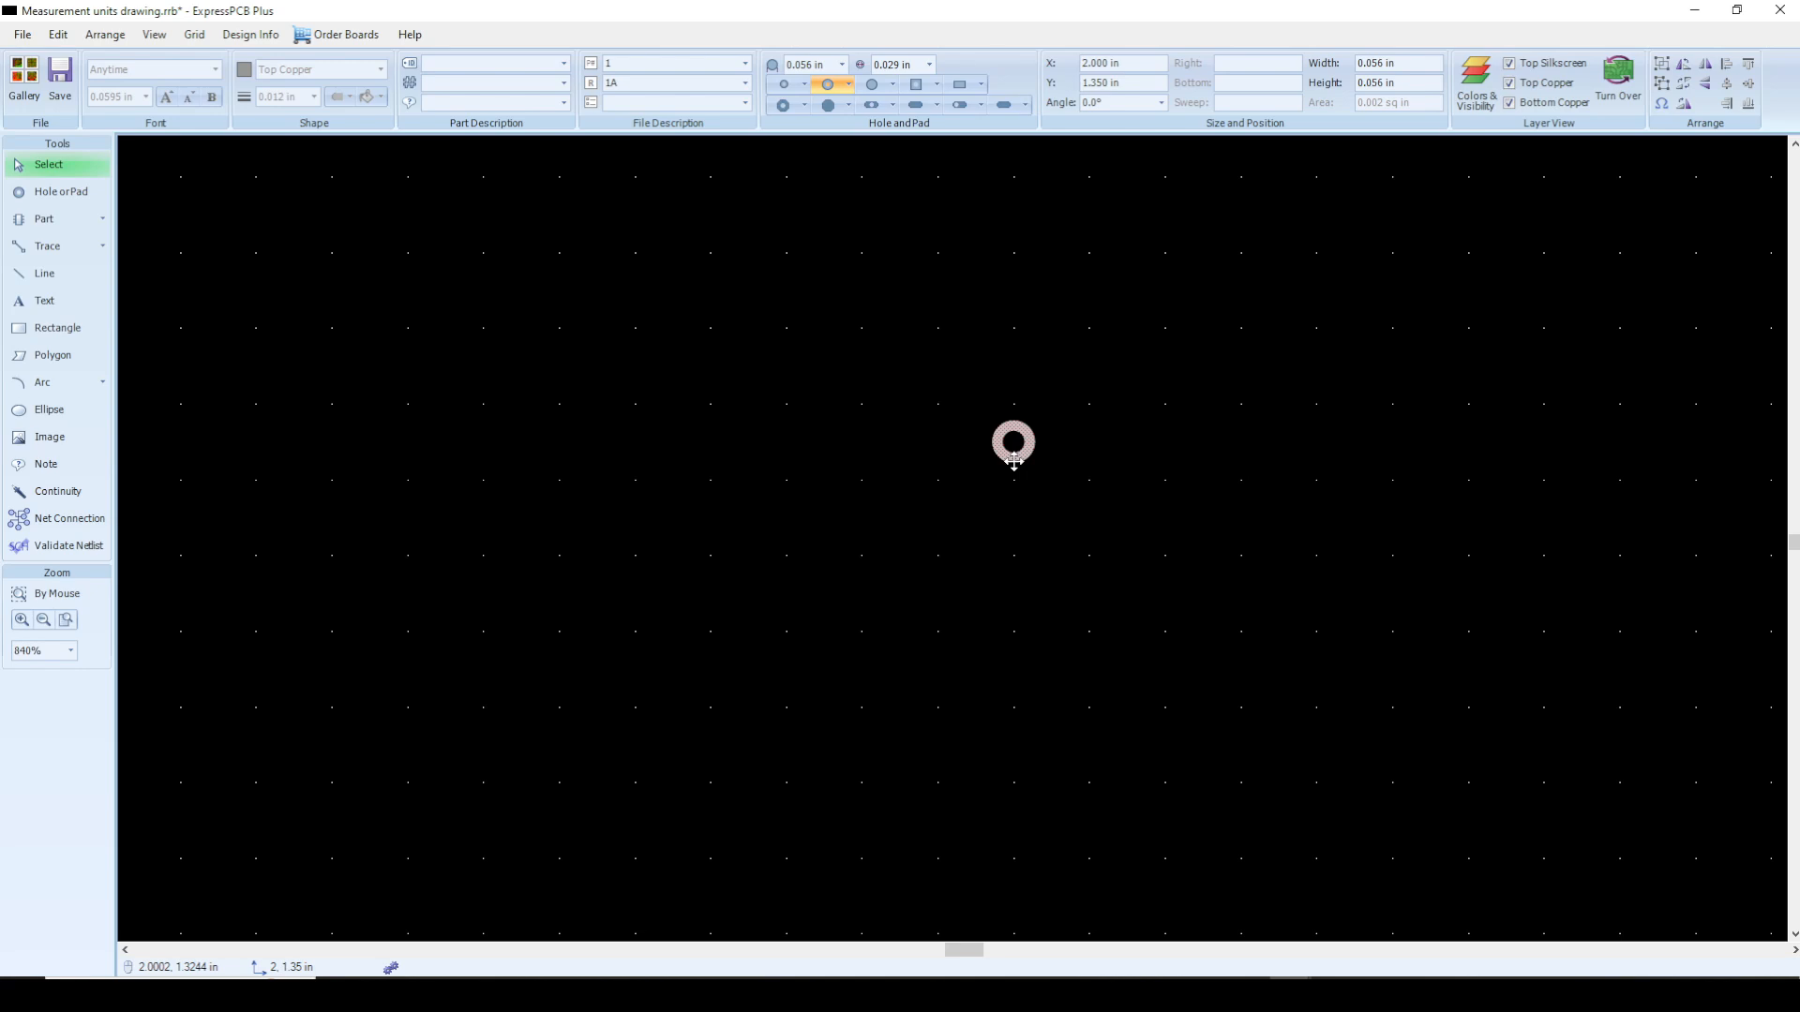
pyautogui.moveTo(1014, 459); pyautogui.dragTo(1023, 423)
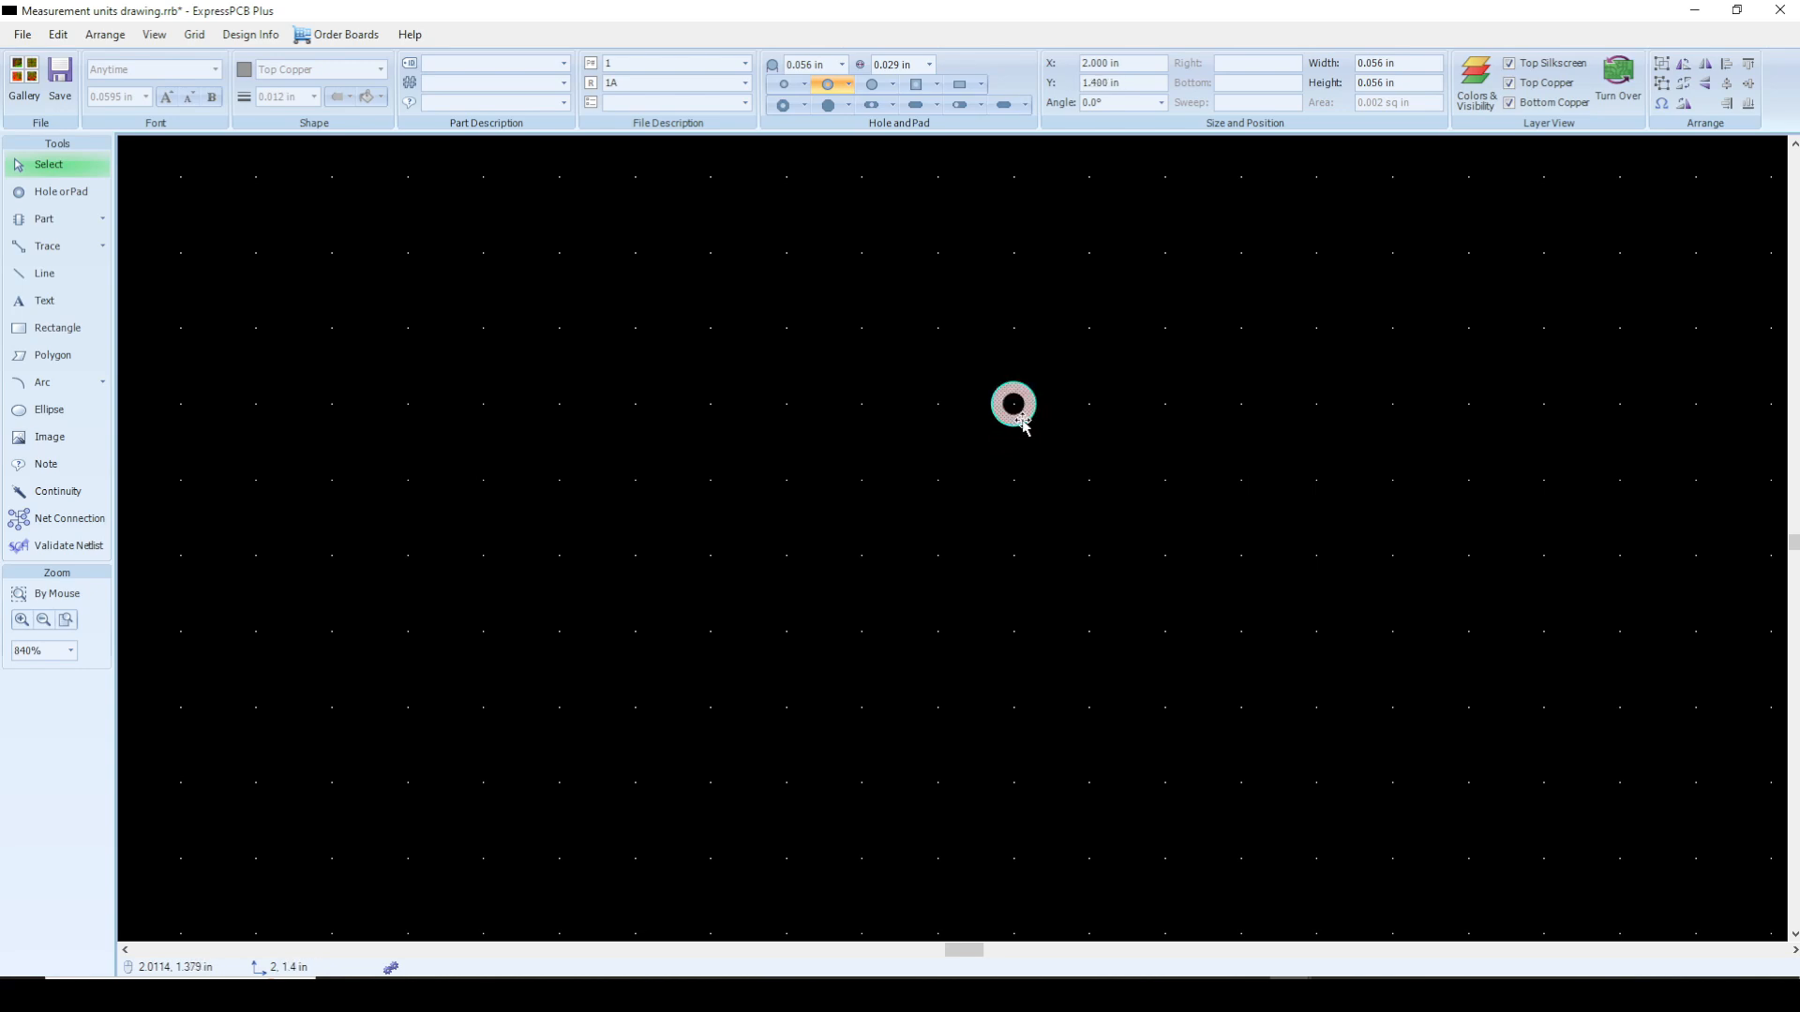
pyautogui.scroll(-4, 1023, 427)
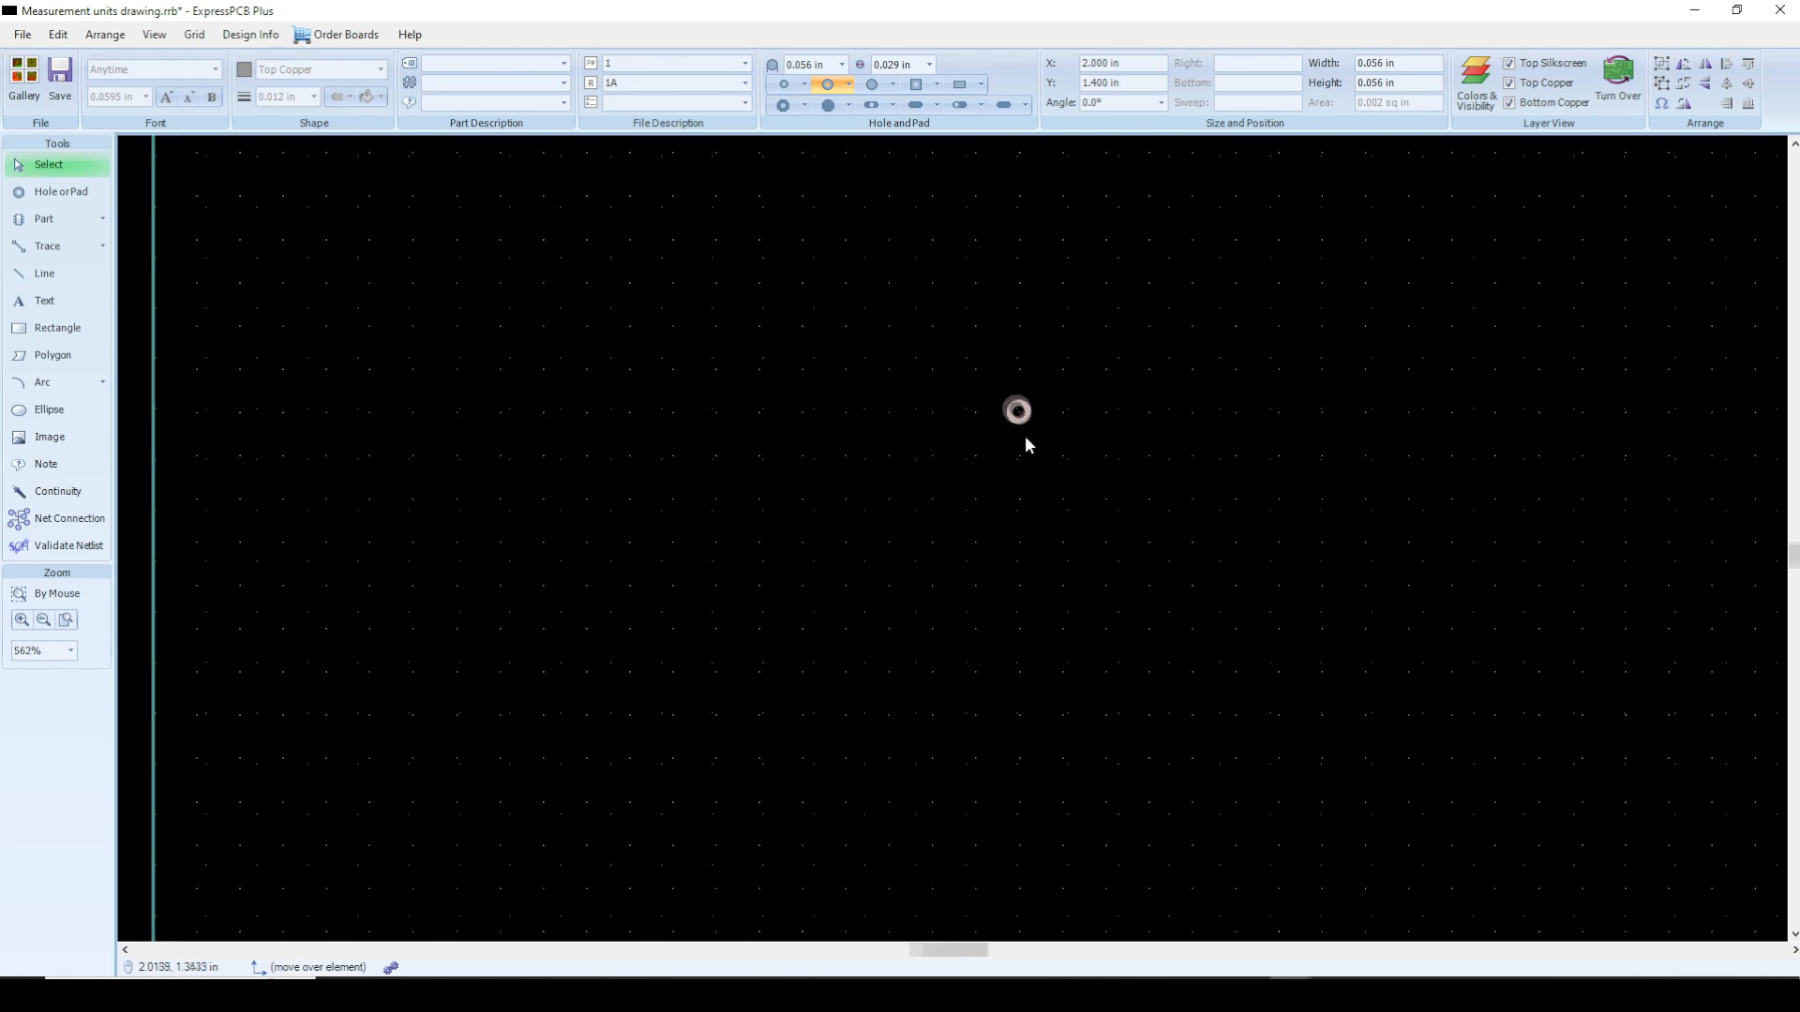
pyautogui.scroll(-1, 1025, 440)
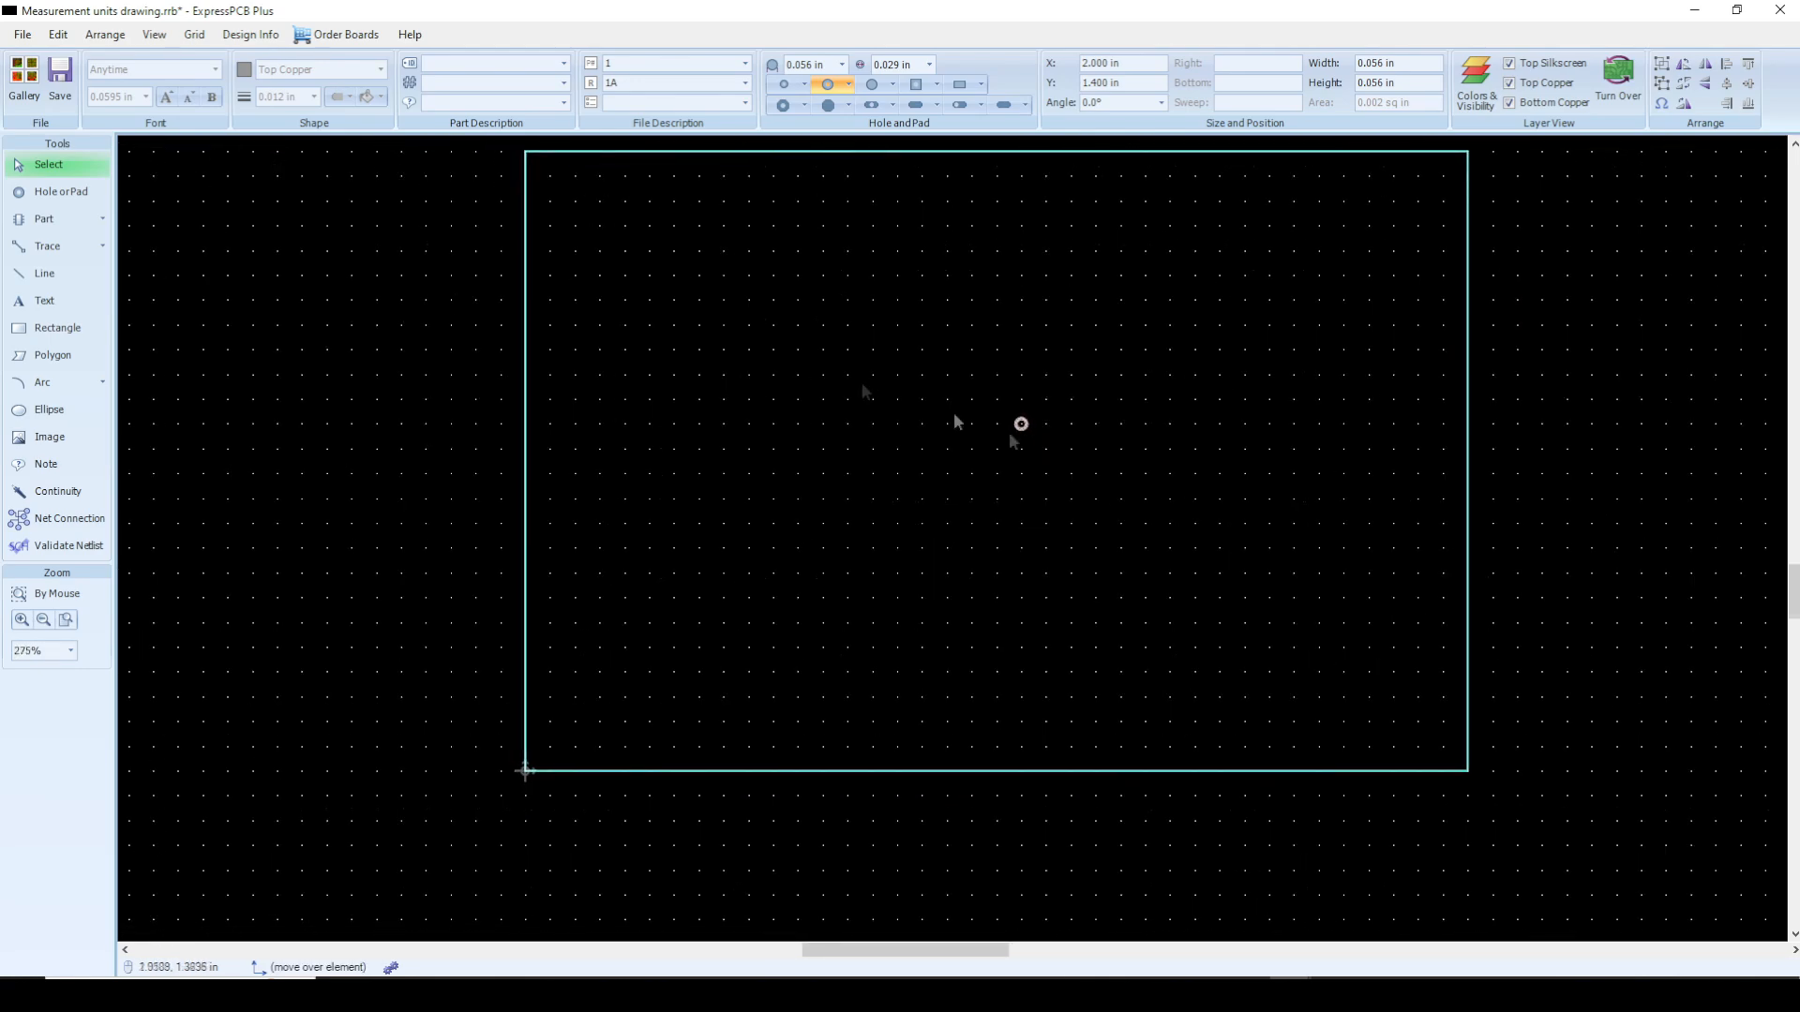
pyautogui.scroll(1, 913, 396)
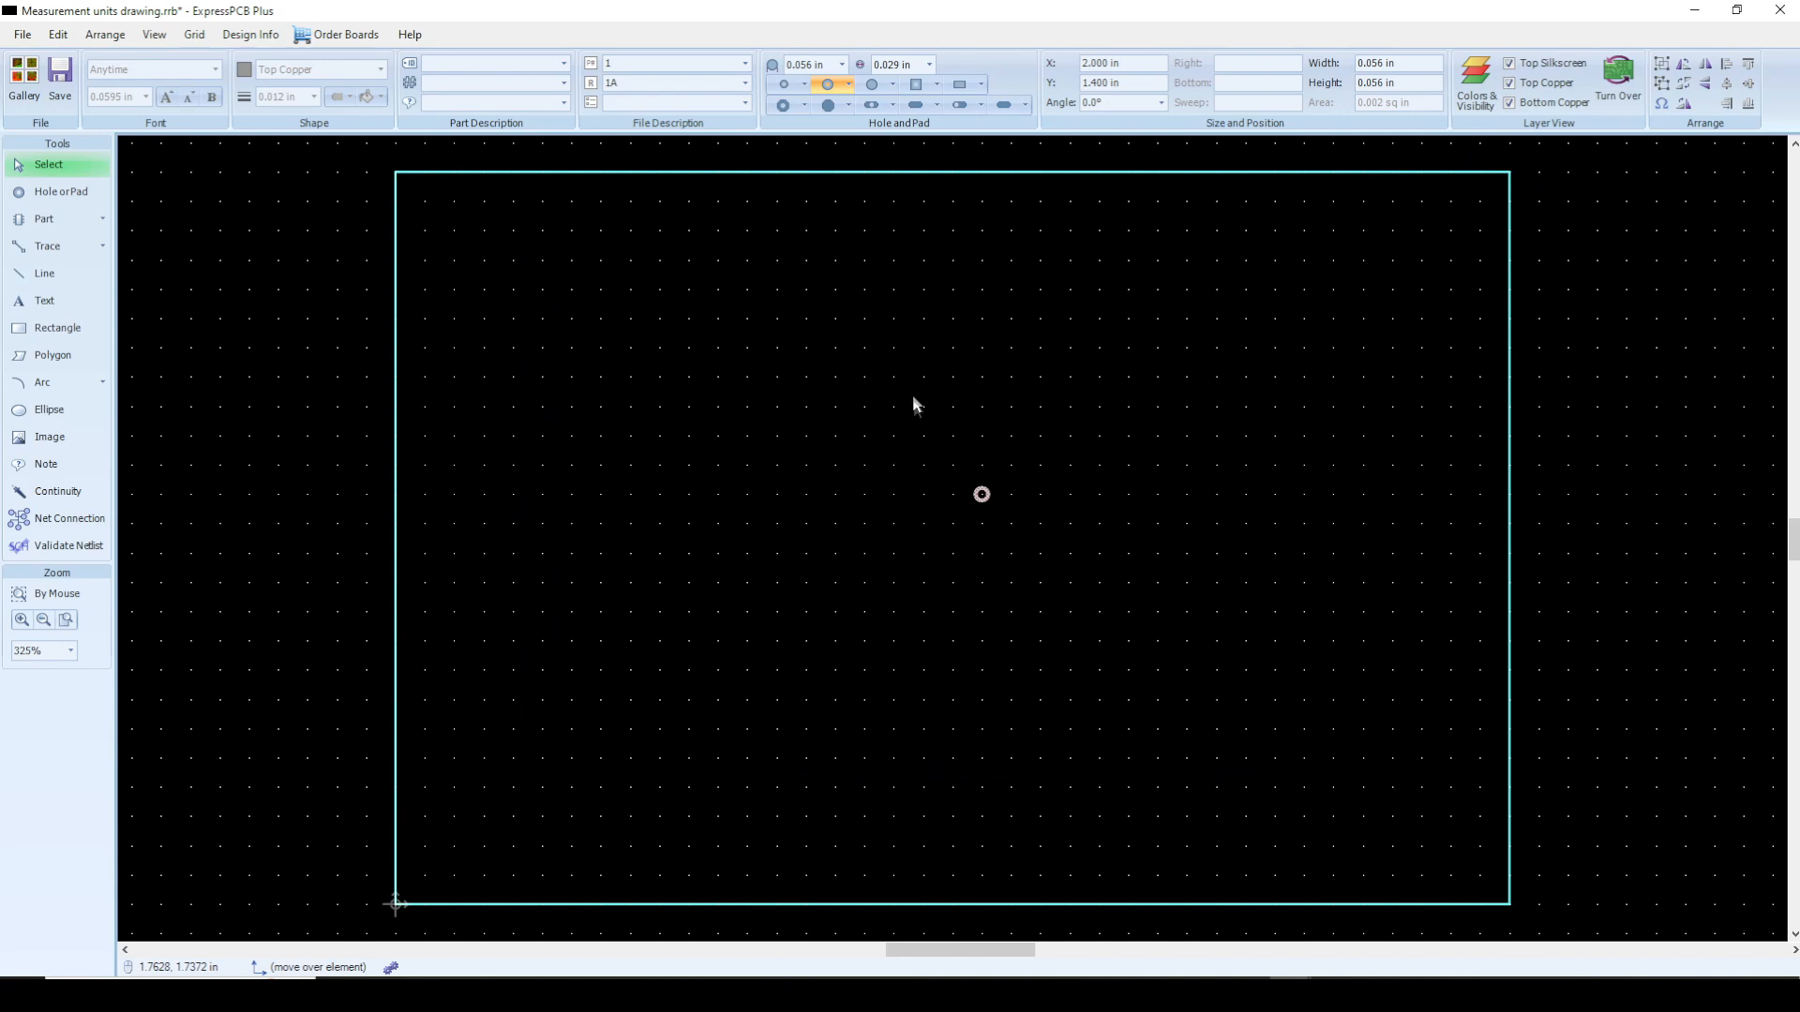
pyautogui.moveTo(981, 500)
pyautogui.mouseDown()
pyautogui.moveTo(984, 479)
pyautogui.moveTo(985, 500)
pyautogui.mouseUp()
pyautogui.scroll(4, 983, 497)
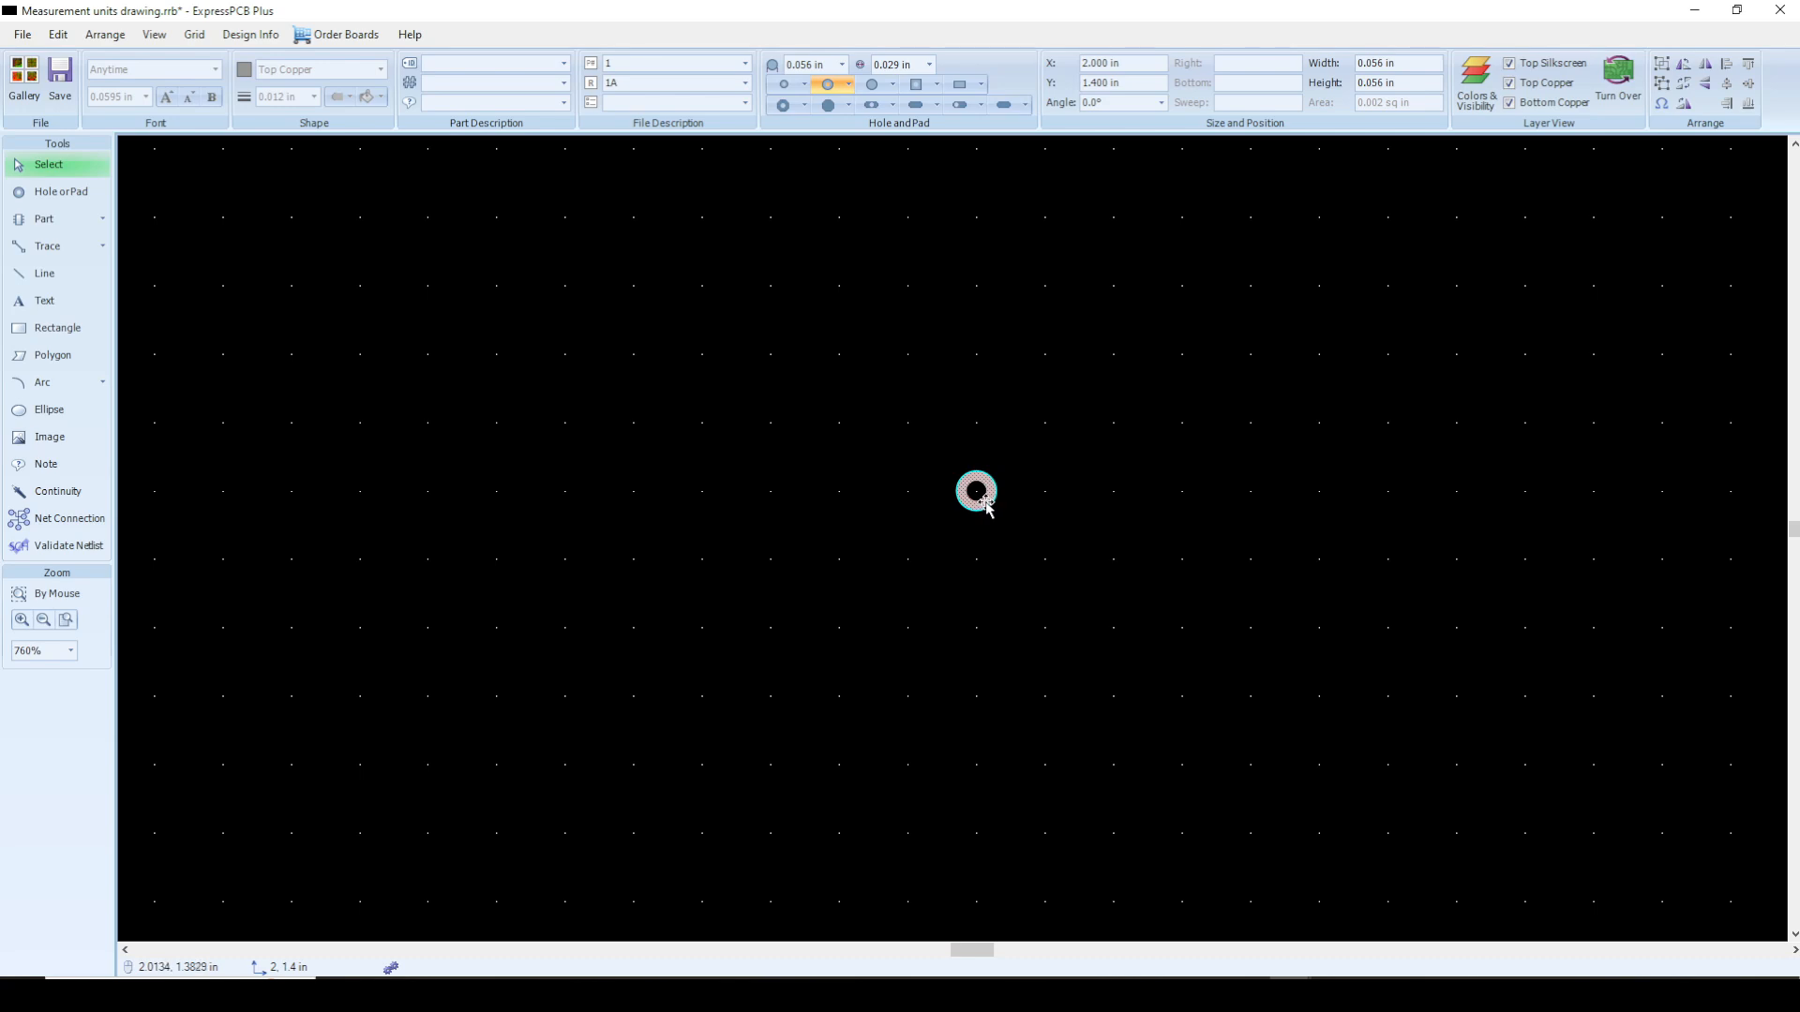
pyautogui.moveTo(982, 494); pyautogui.dragTo(988, 461)
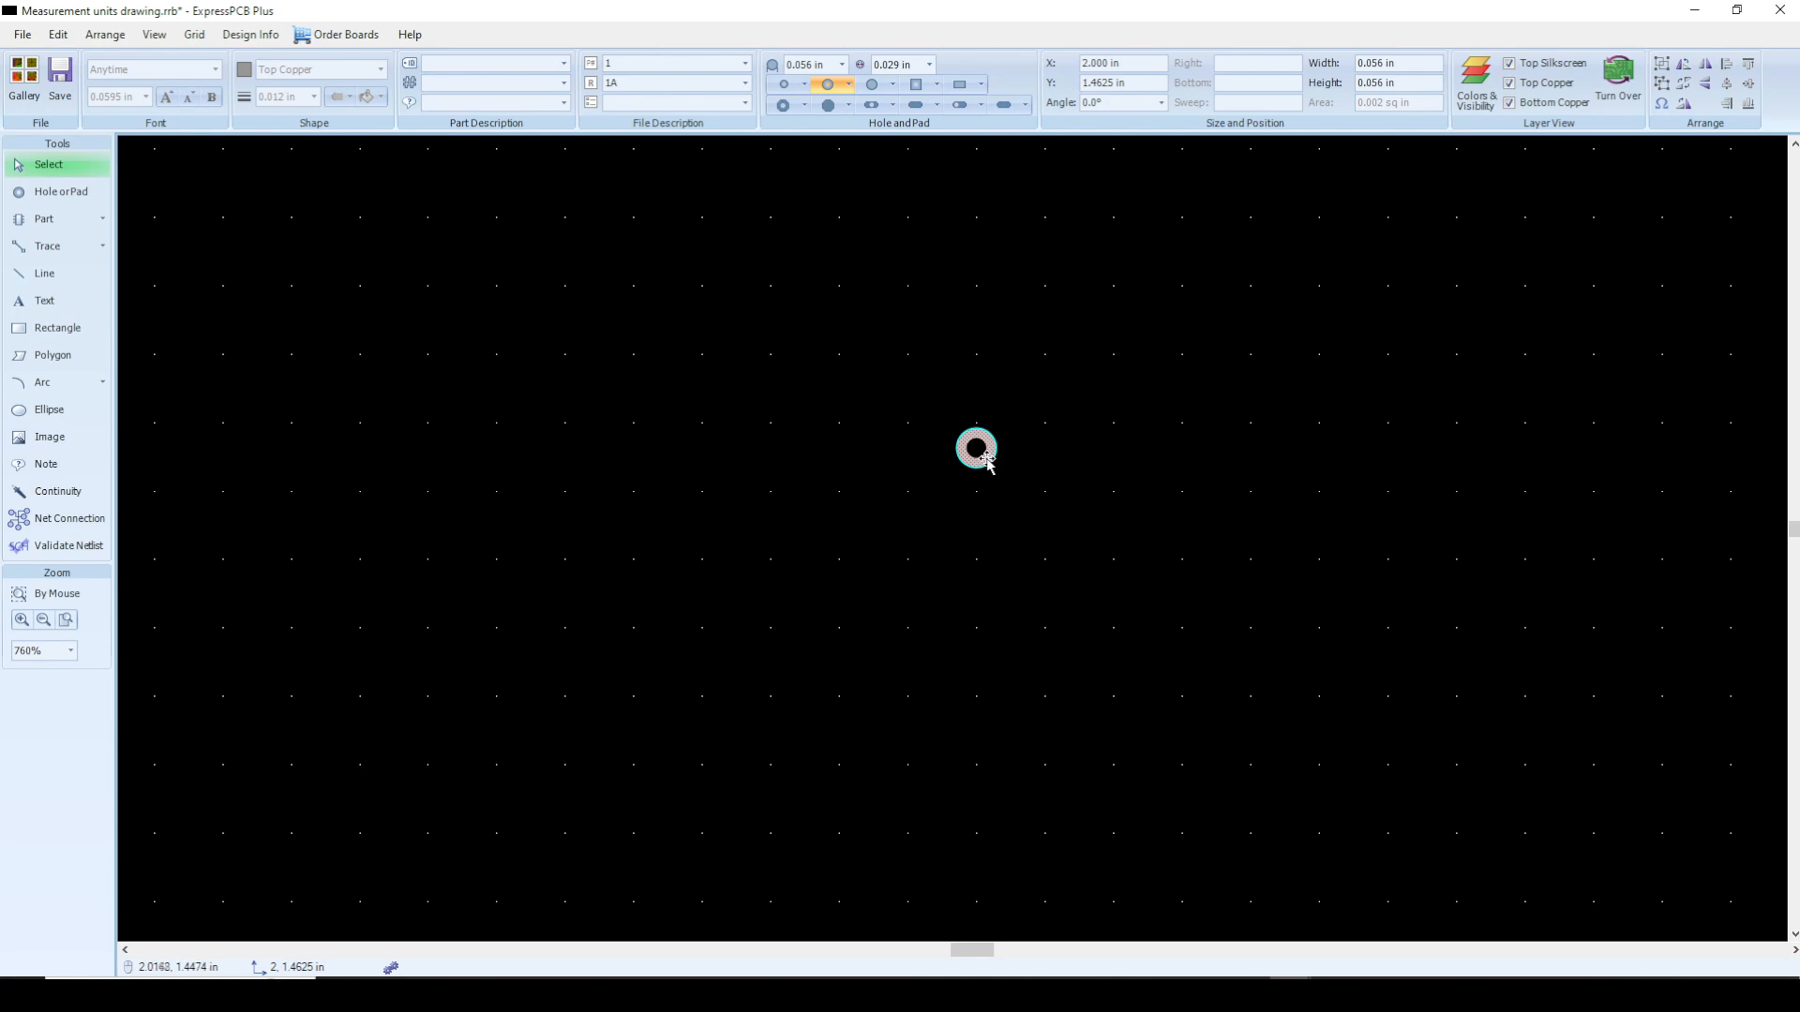
# Step: Move the round pad straight down to Y 1.400 in
pyautogui.moveTo(984, 459); pyautogui.dragTo(988, 501)
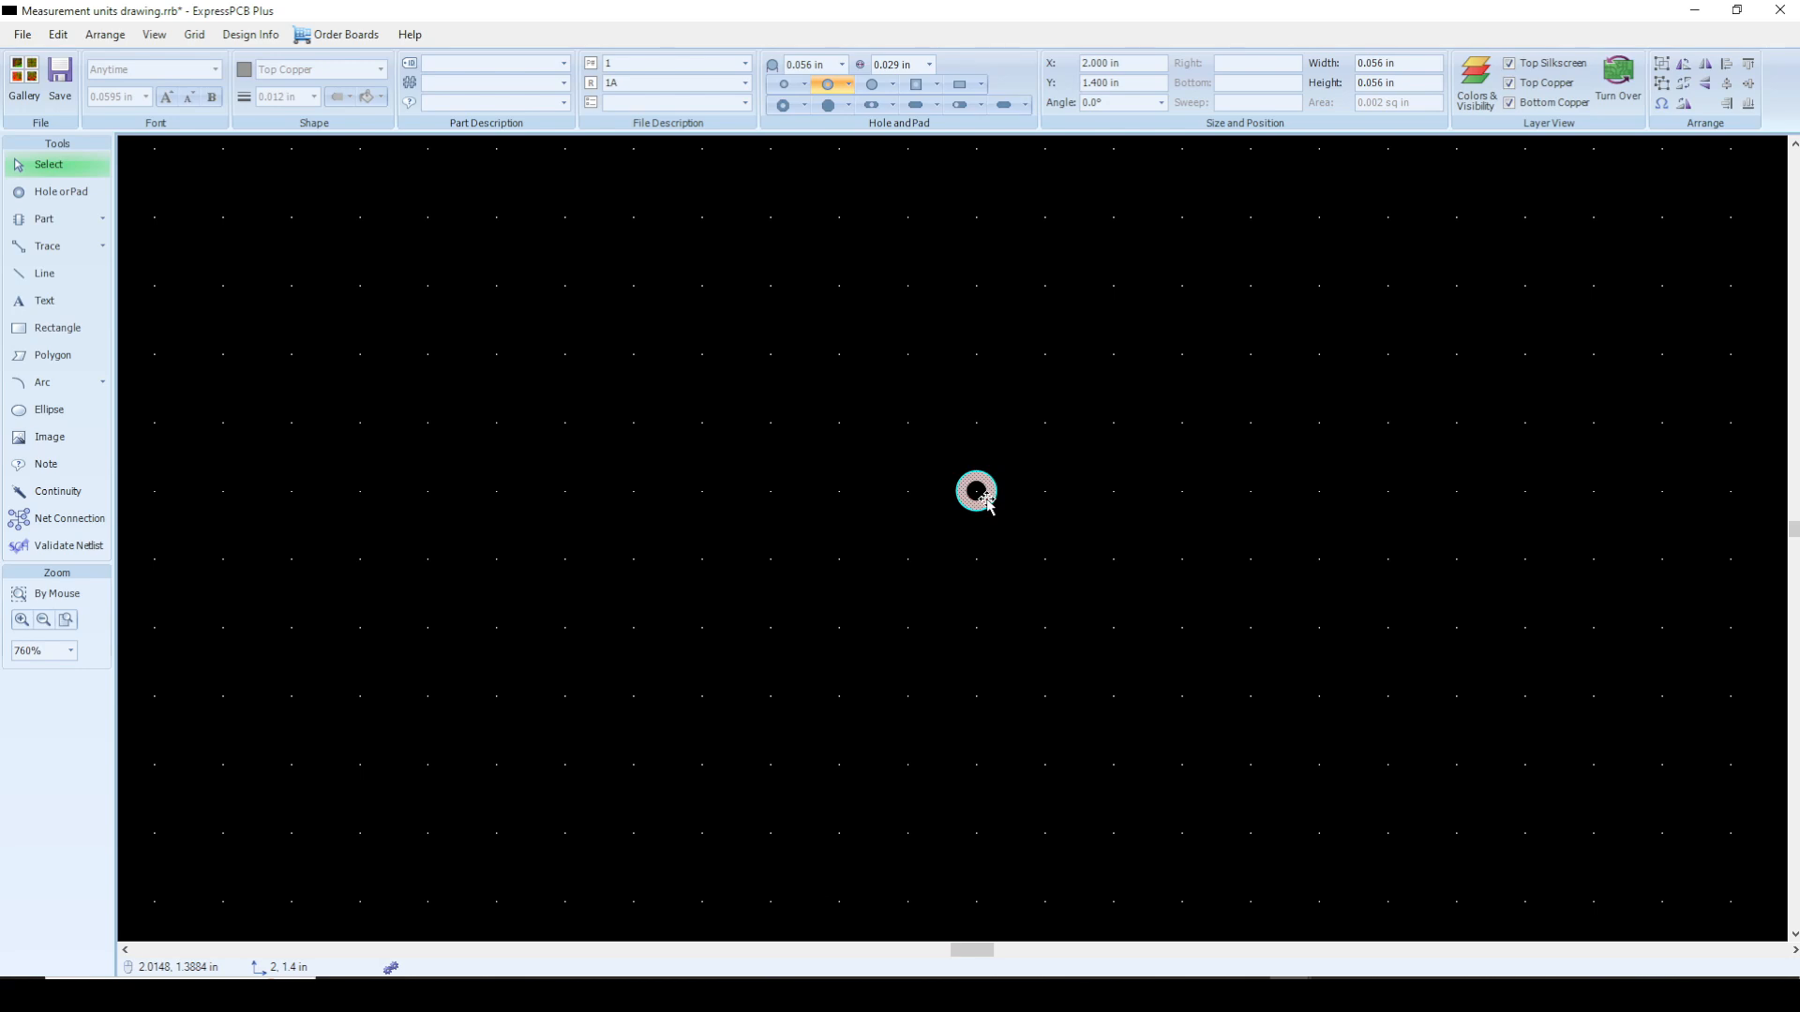
# Step: Set the snap spacing to 0.025 in and move the round pad straight down to Y 1.300 in
pyautogui.press('s')
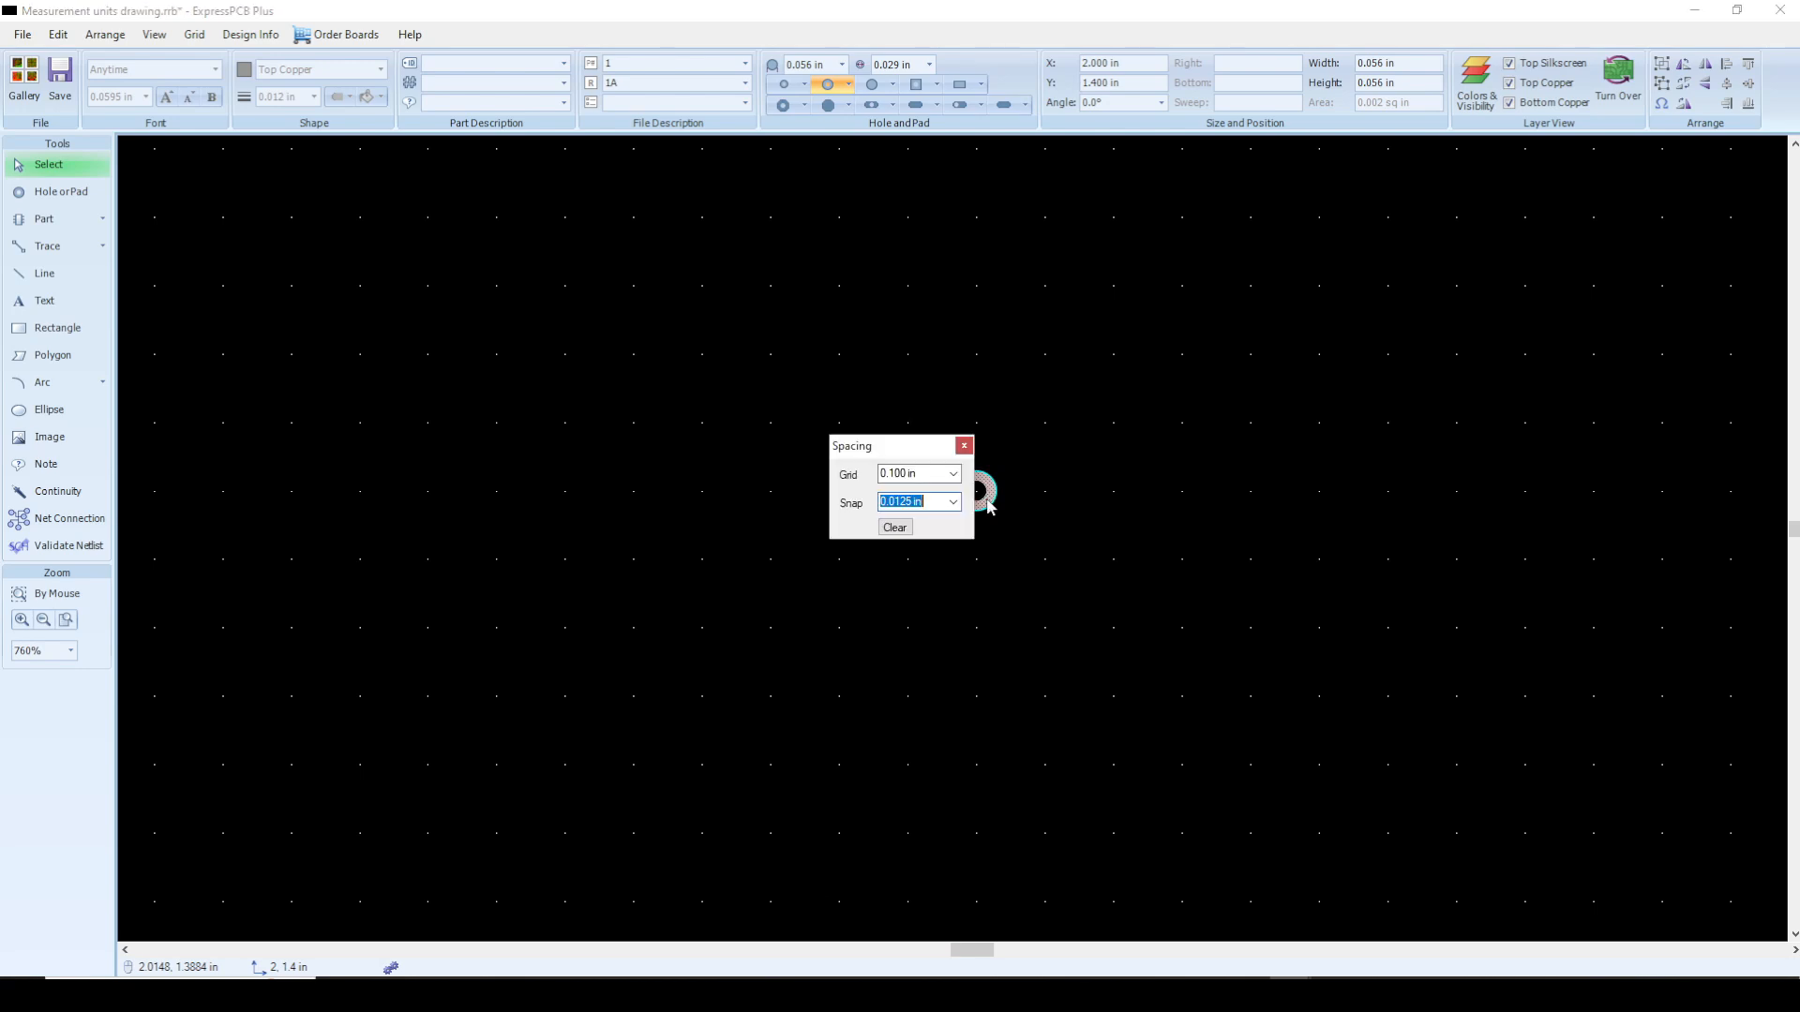
pyautogui.click(953, 502)
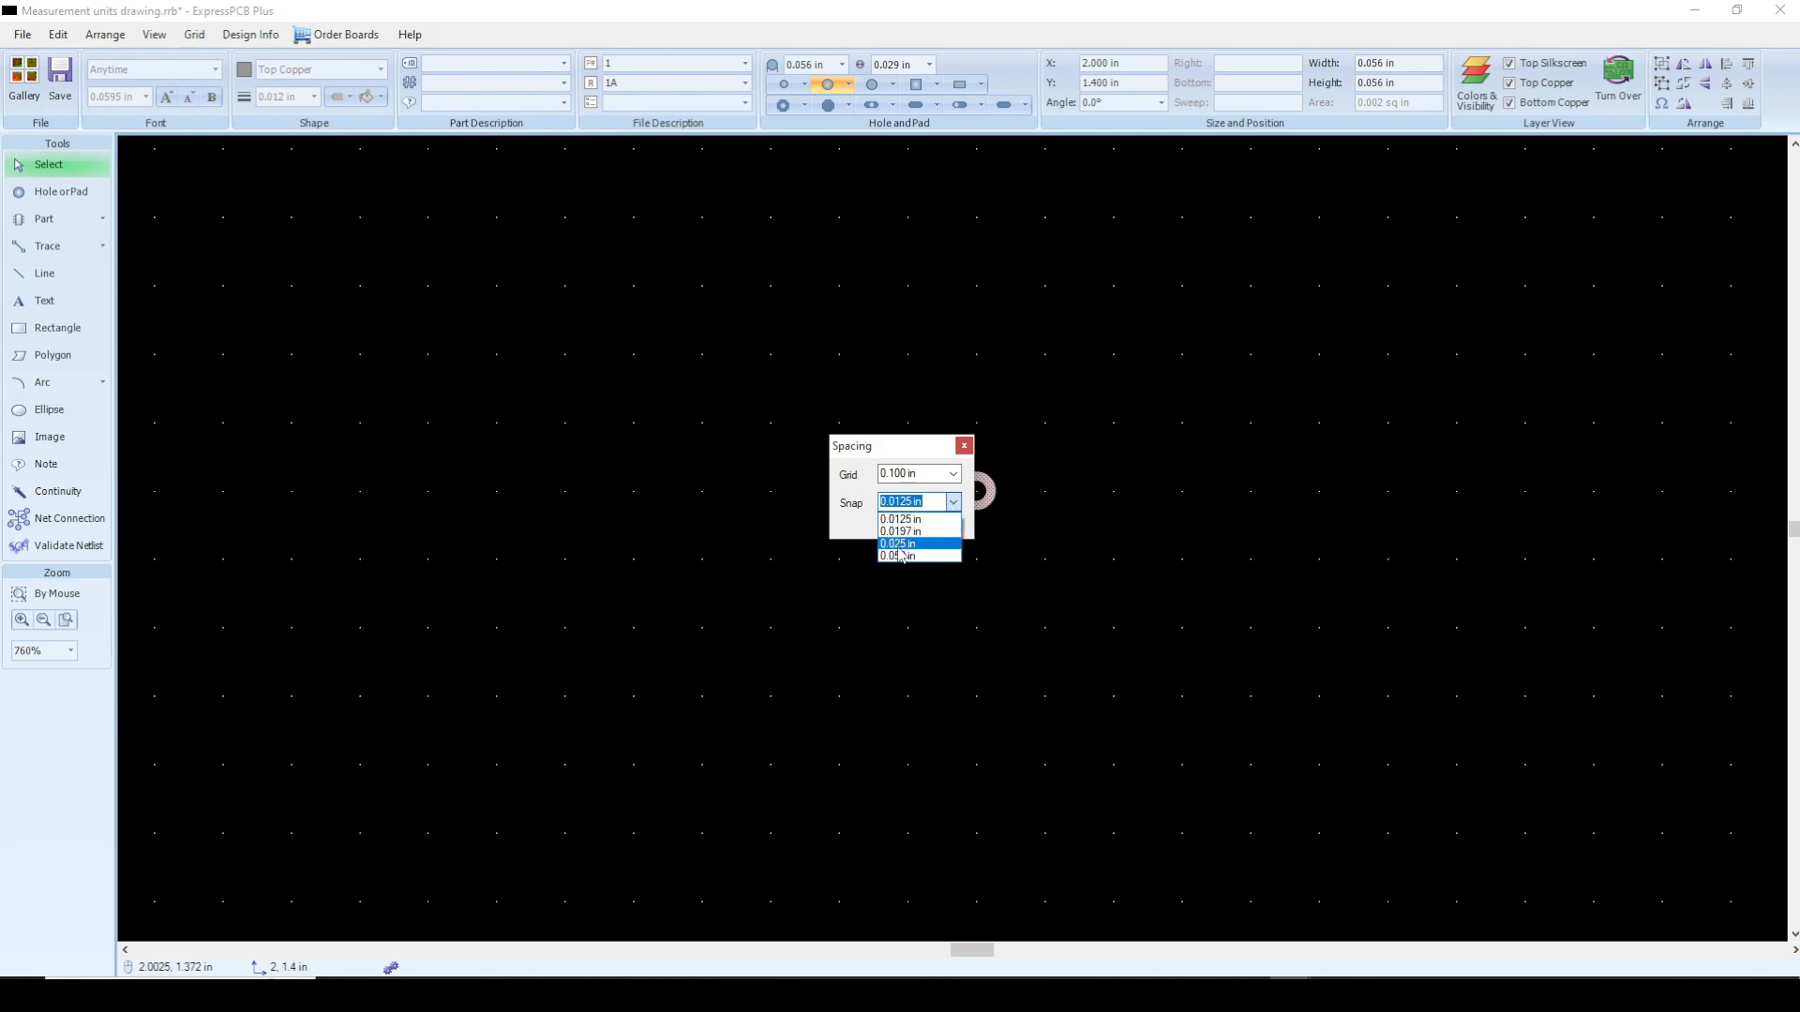
pyautogui.click(899, 547)
pyautogui.click(964, 447)
pyautogui.moveTo(982, 509); pyautogui.dragTo(981, 564)
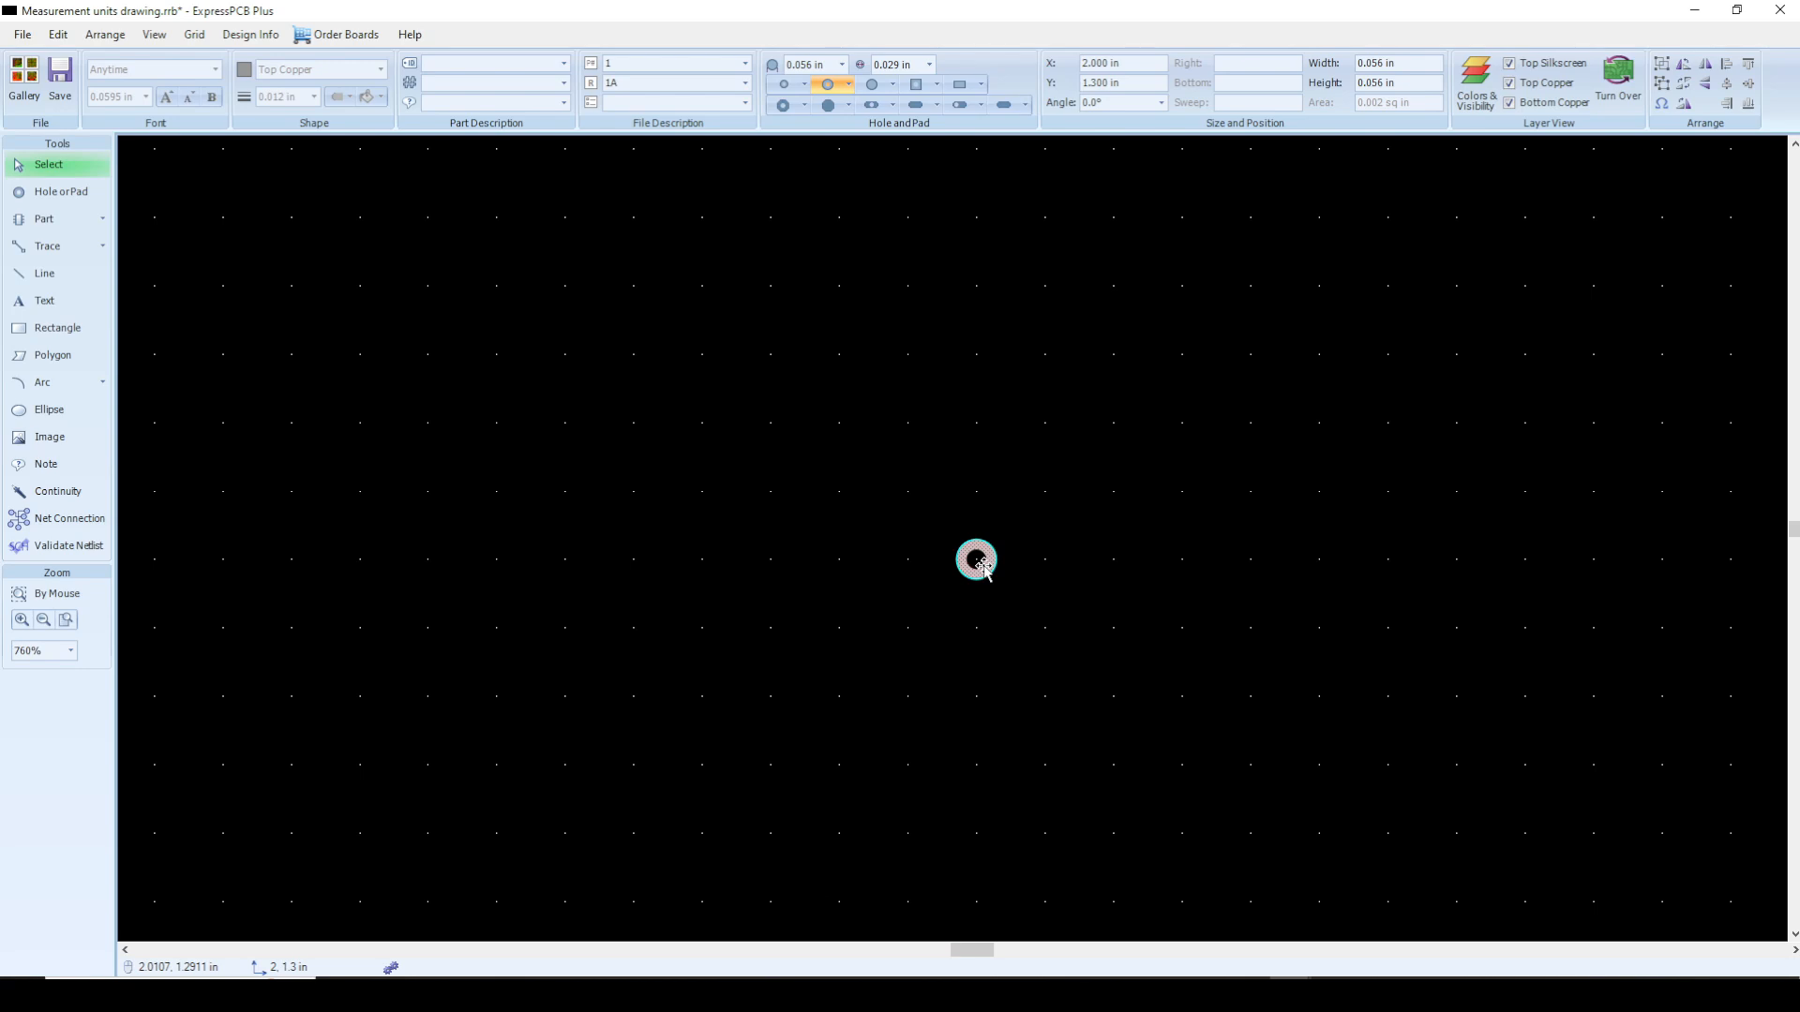
# Step: Enter a custom snap spacing of 0.026 in and close the spacing settings
pyautogui.press('s')
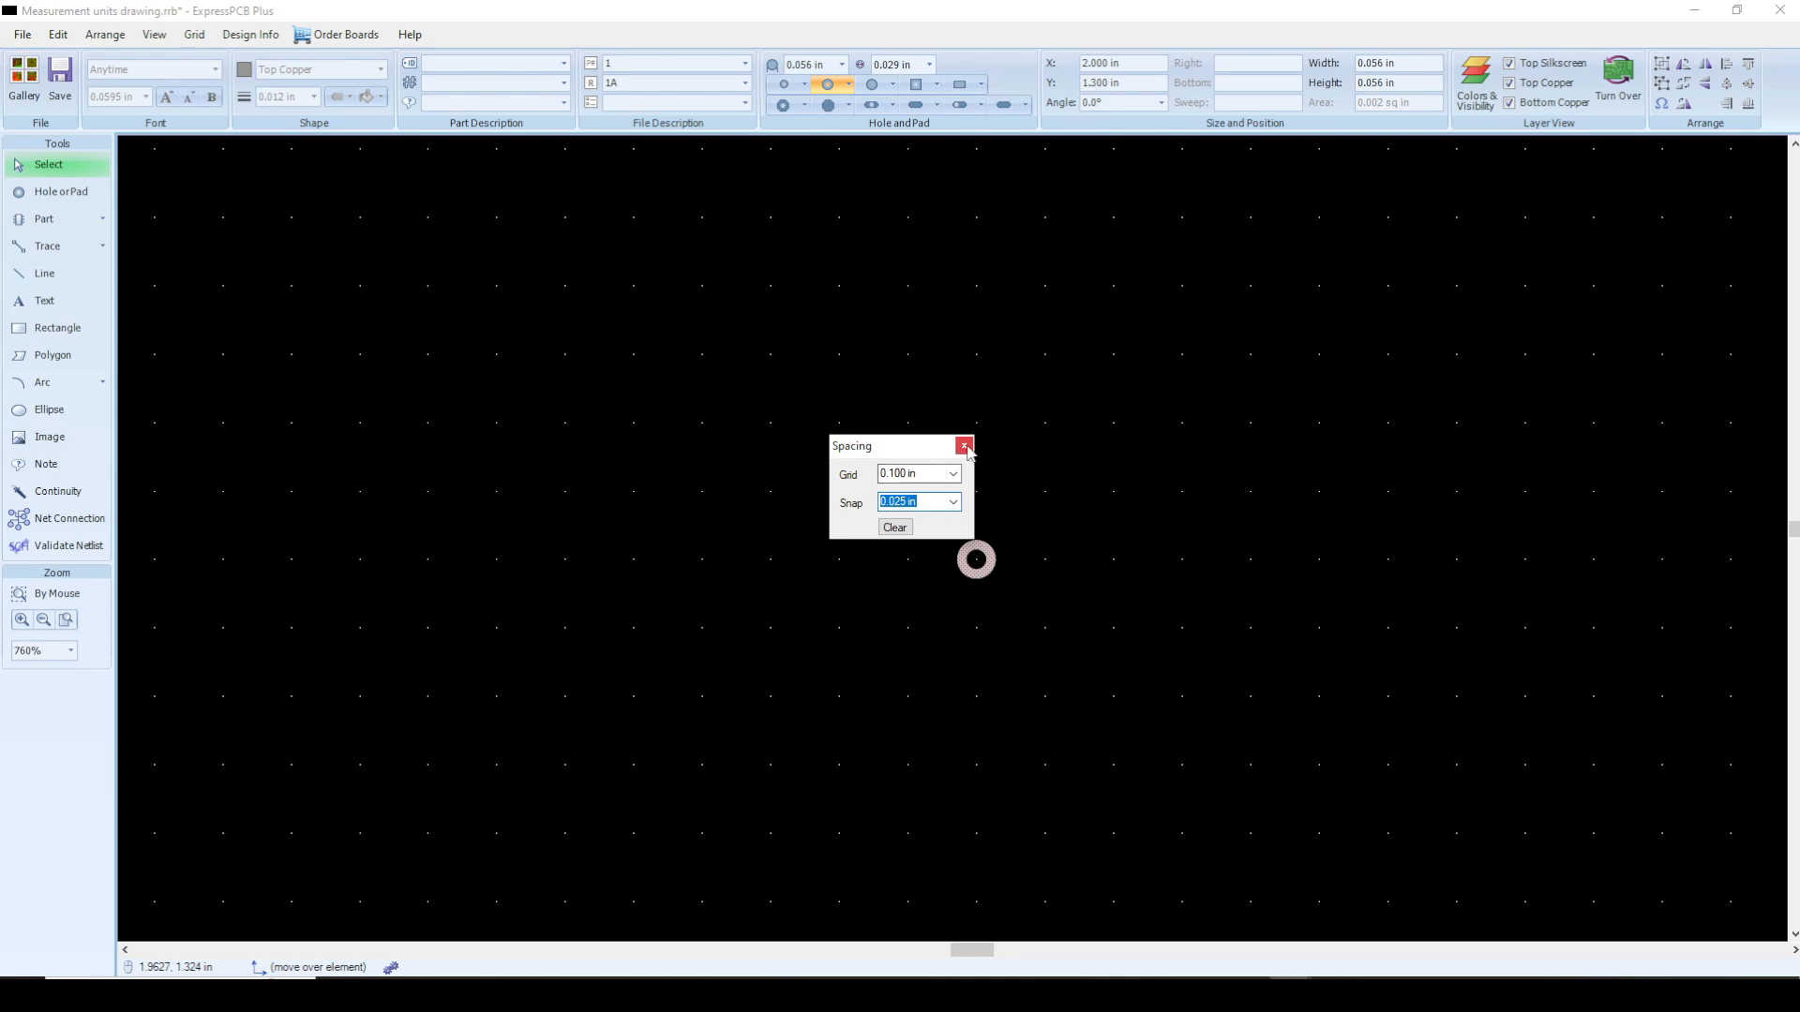
pyautogui.click(952, 501)
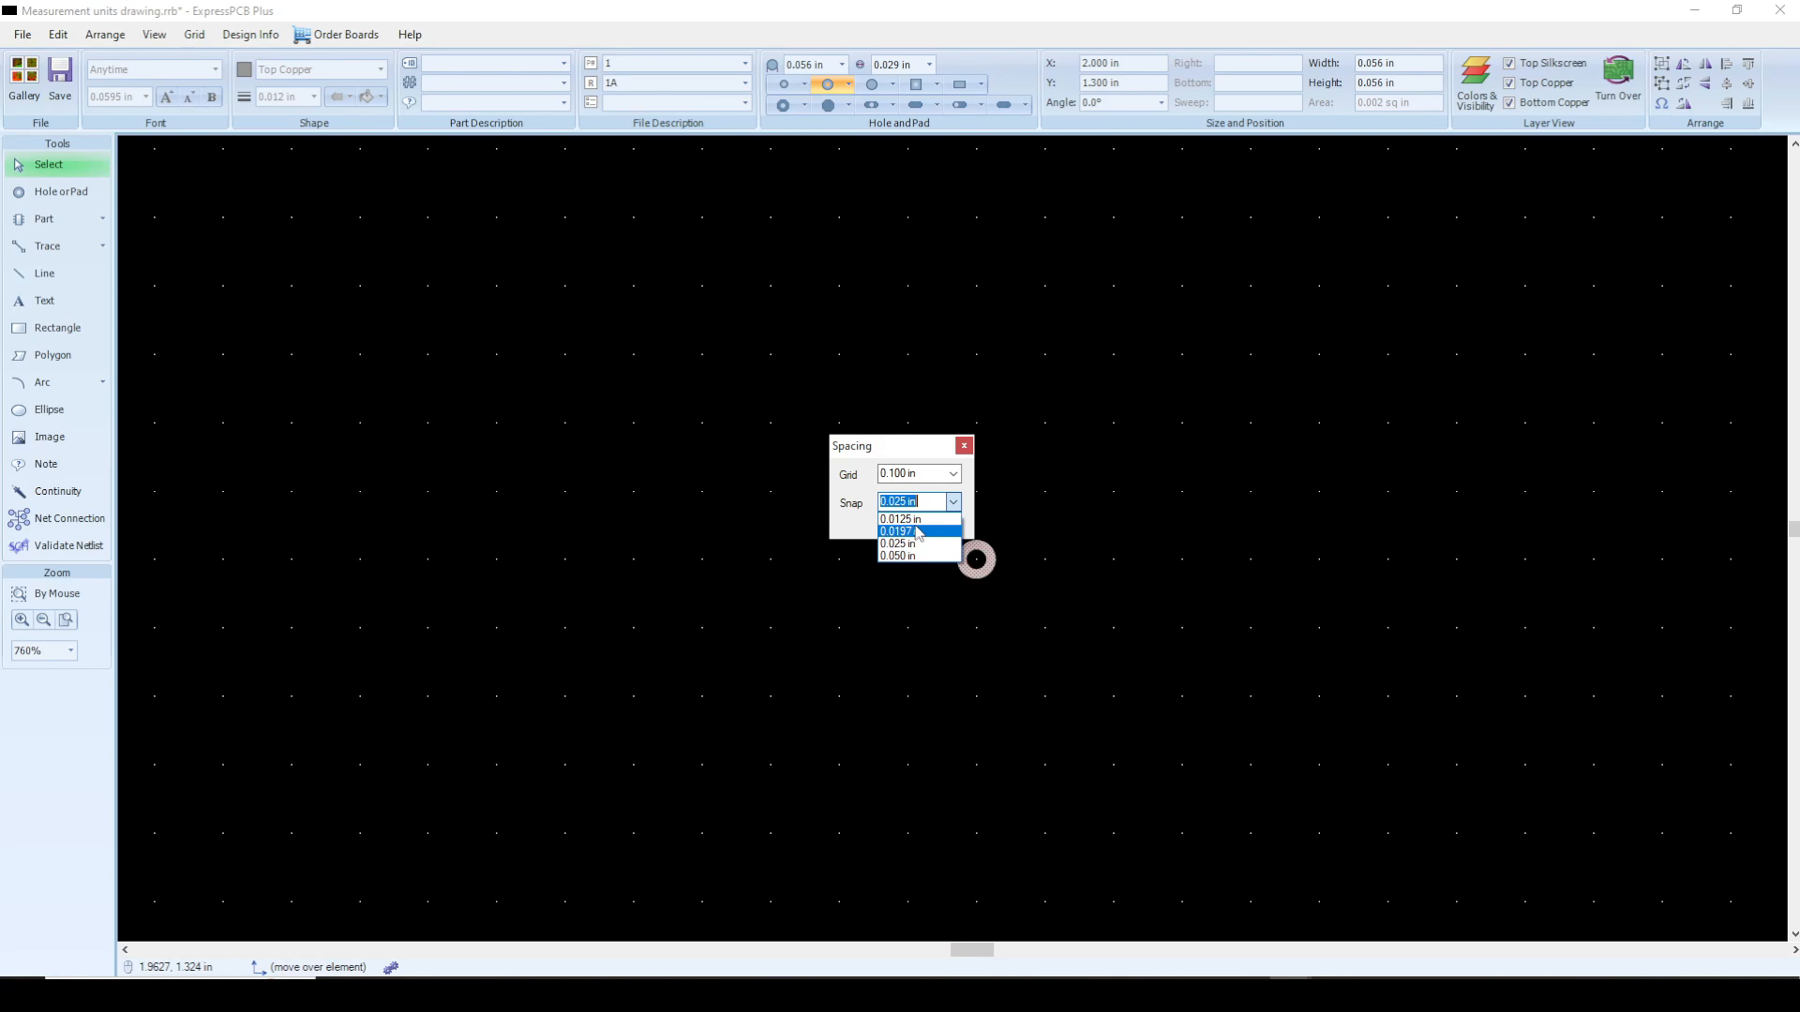
pyautogui.click(895, 452)
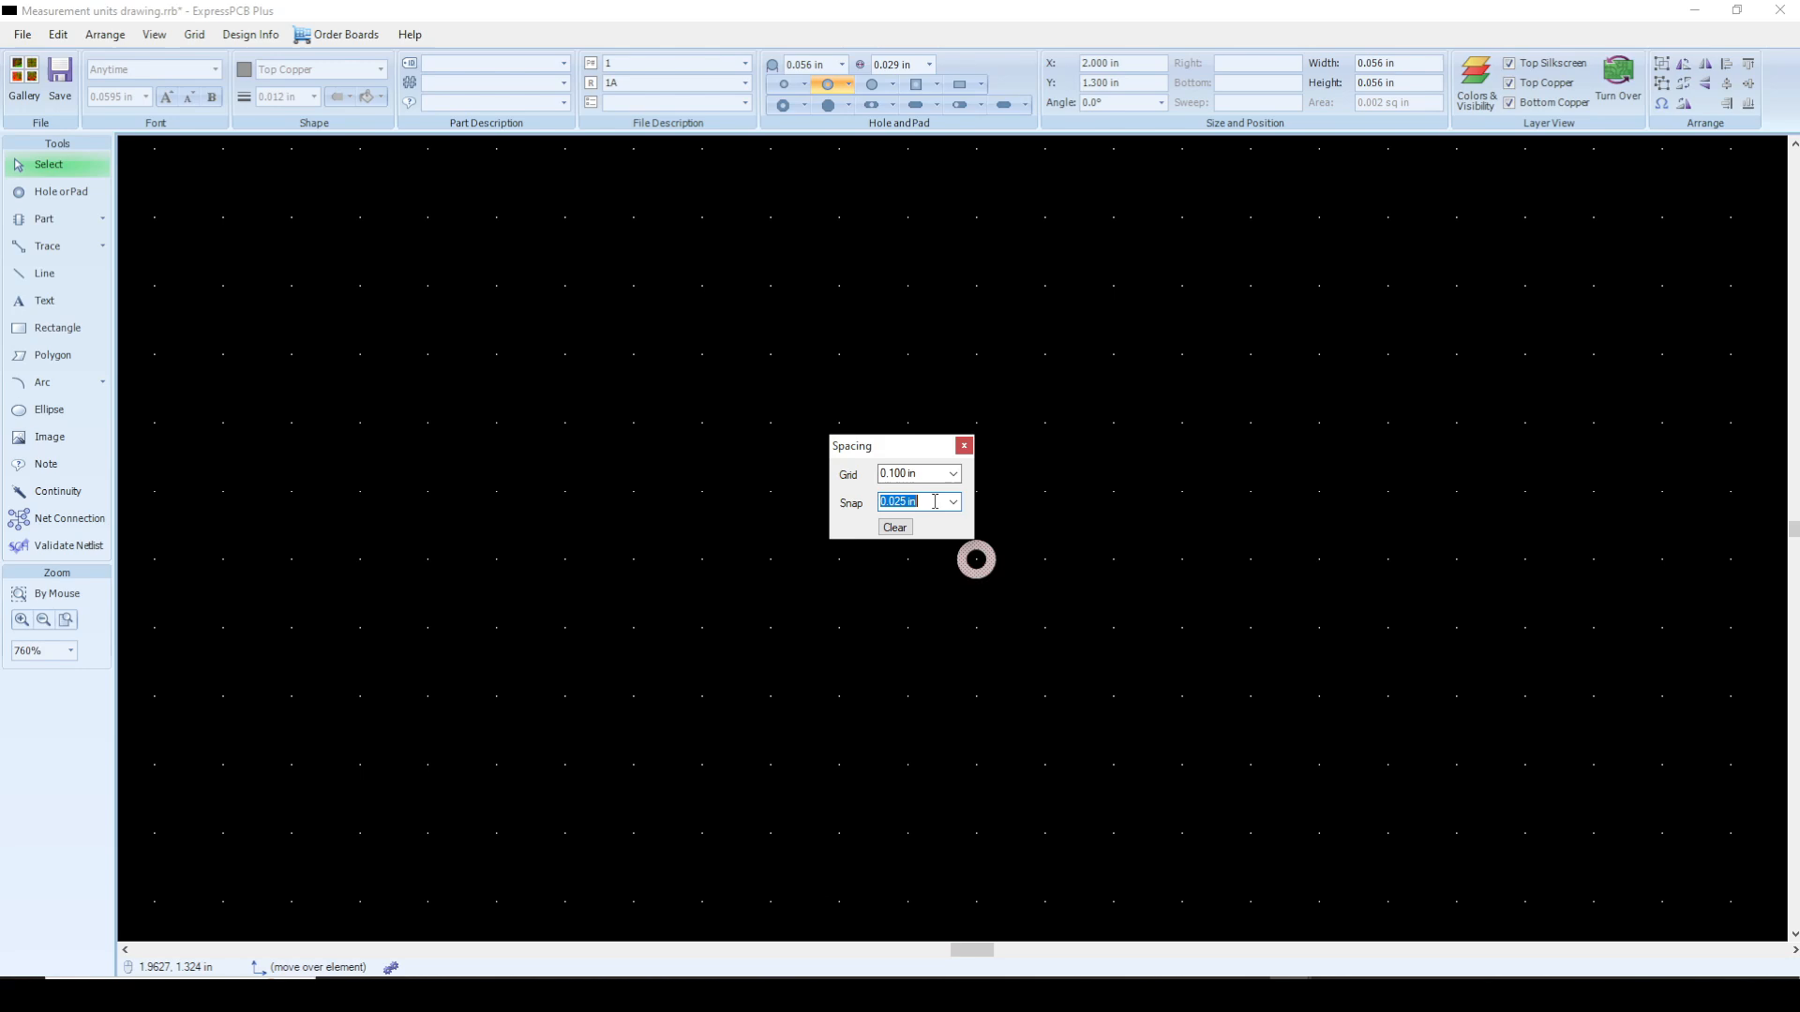
pyautogui.write('0.026')
pyautogui.click(964, 446)
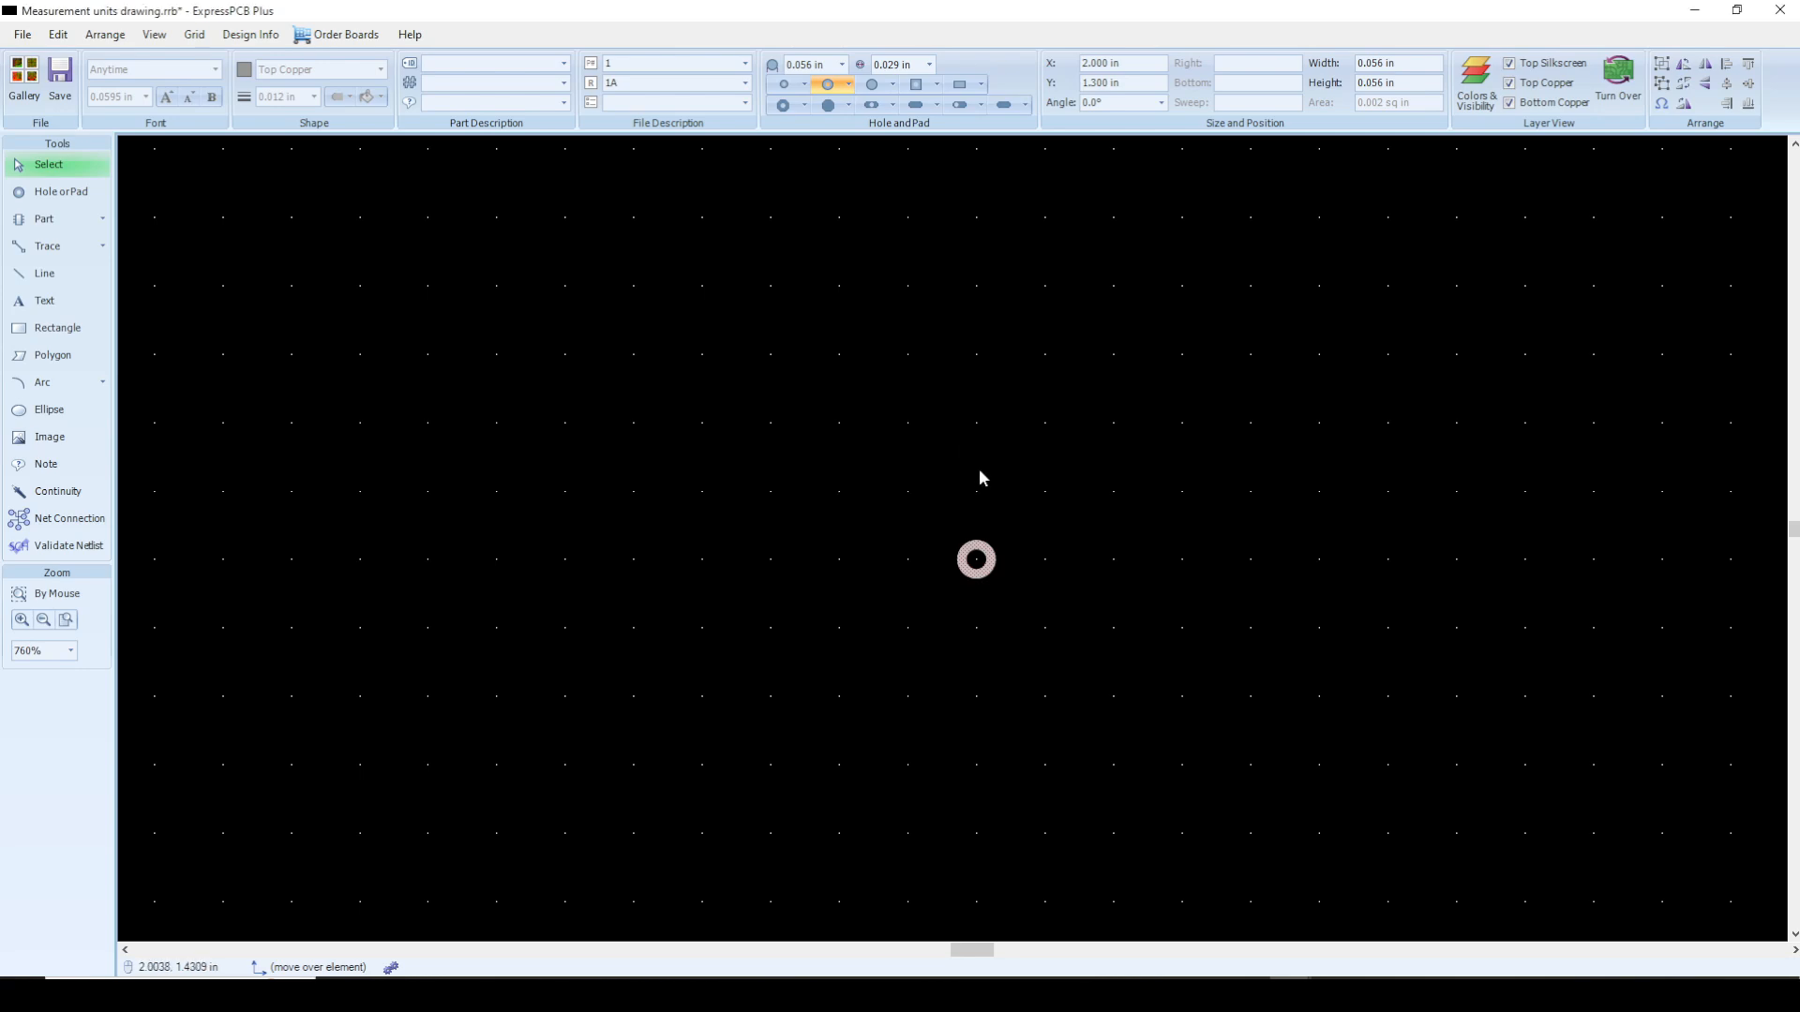
# Step: Review the saved snap values and clear the custom 0.026 in entry from the snap spacing list
pyautogui.hotkey('ctrl', 'g')
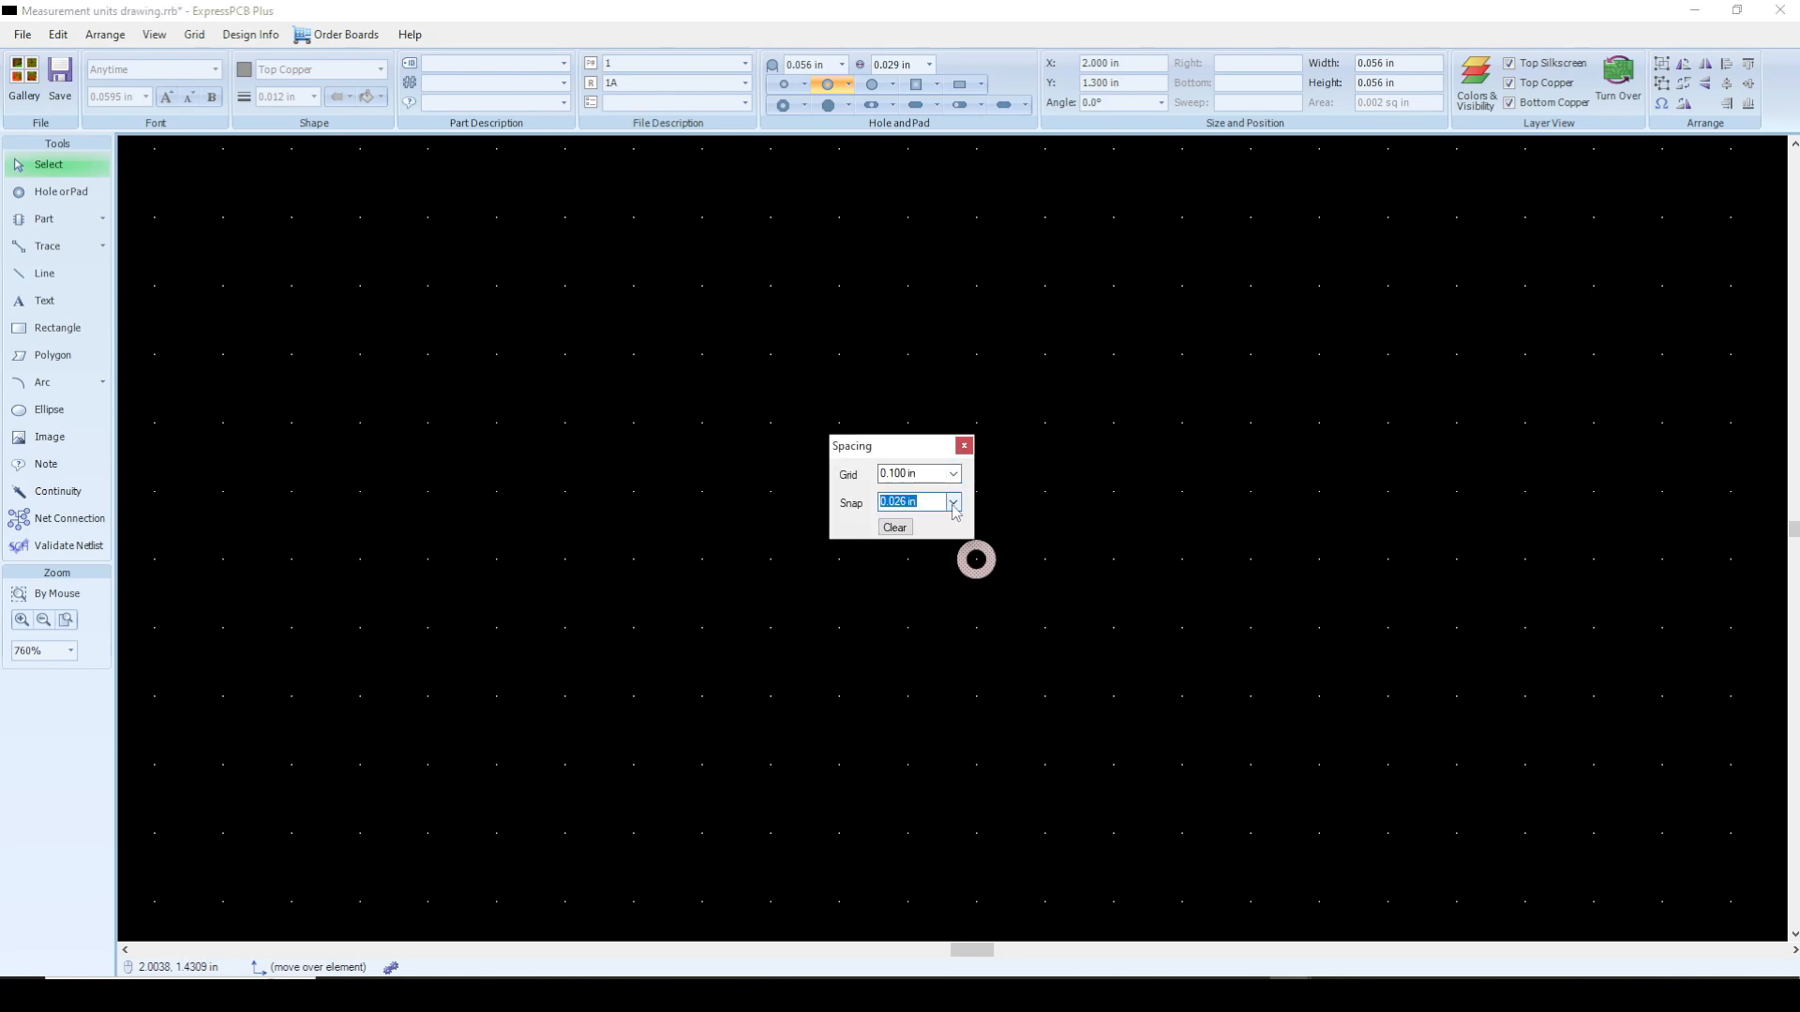
pyautogui.click(952, 504)
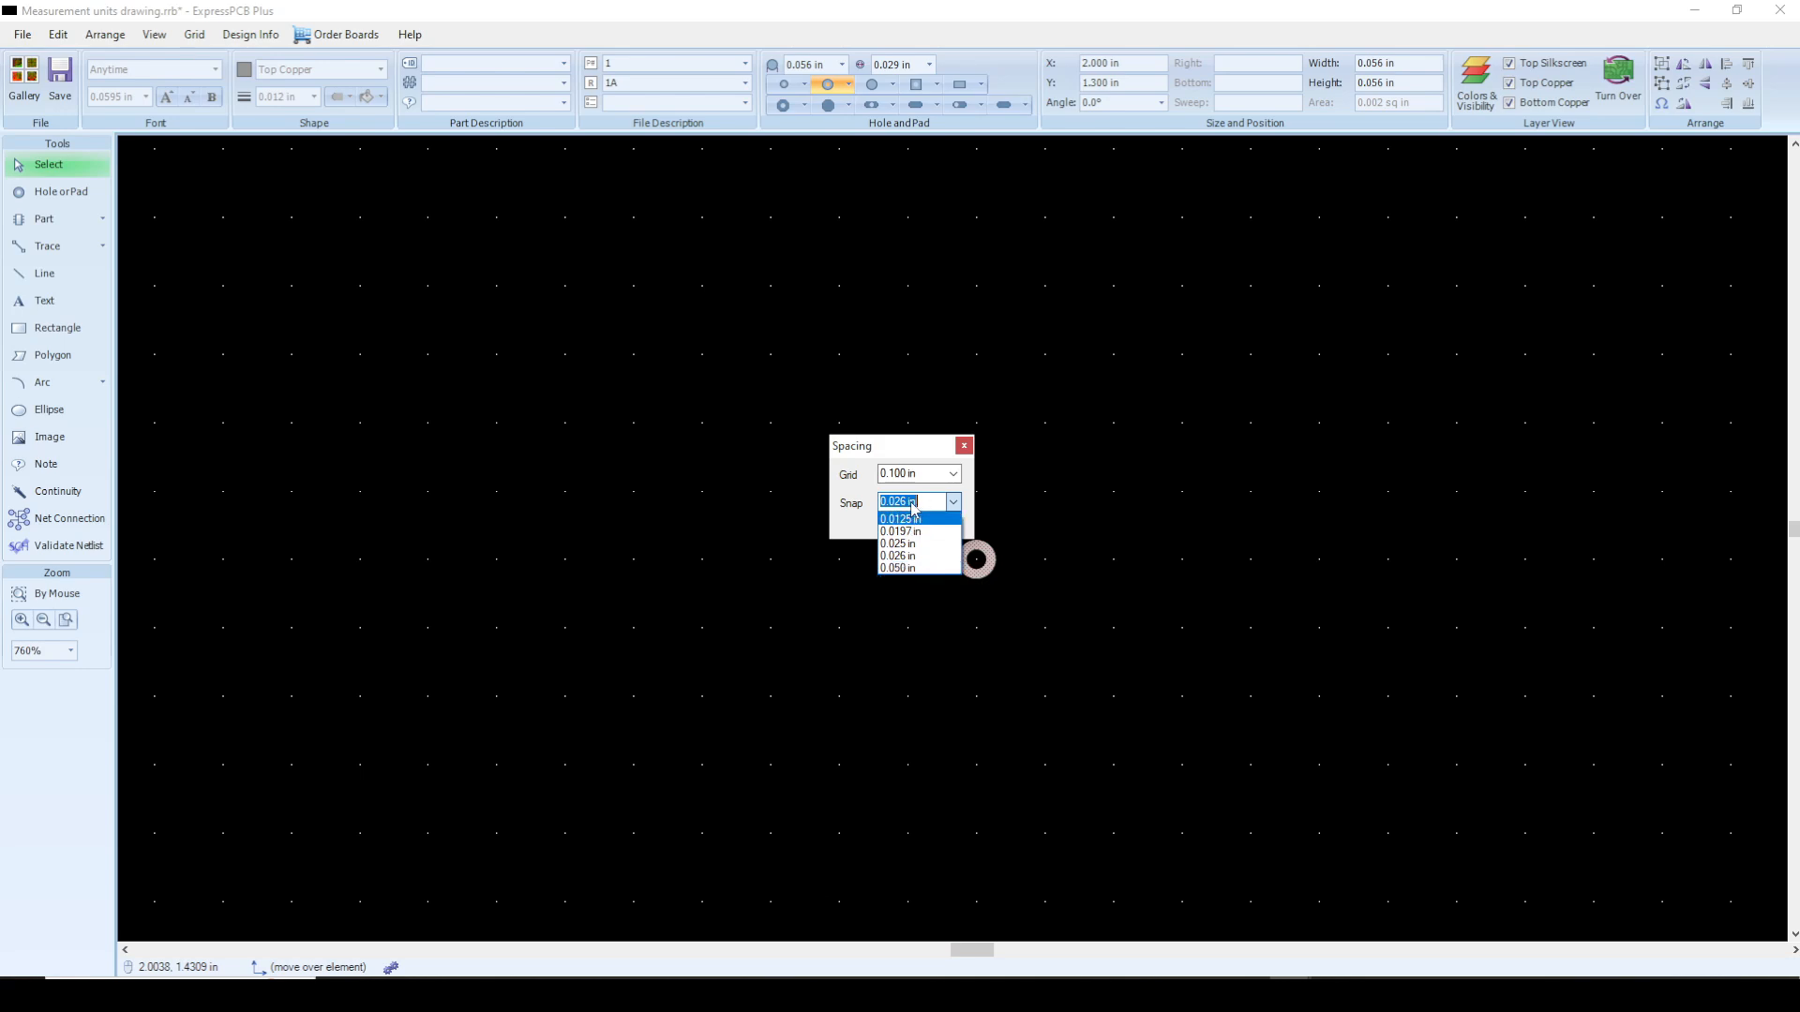
pyautogui.click(856, 497)
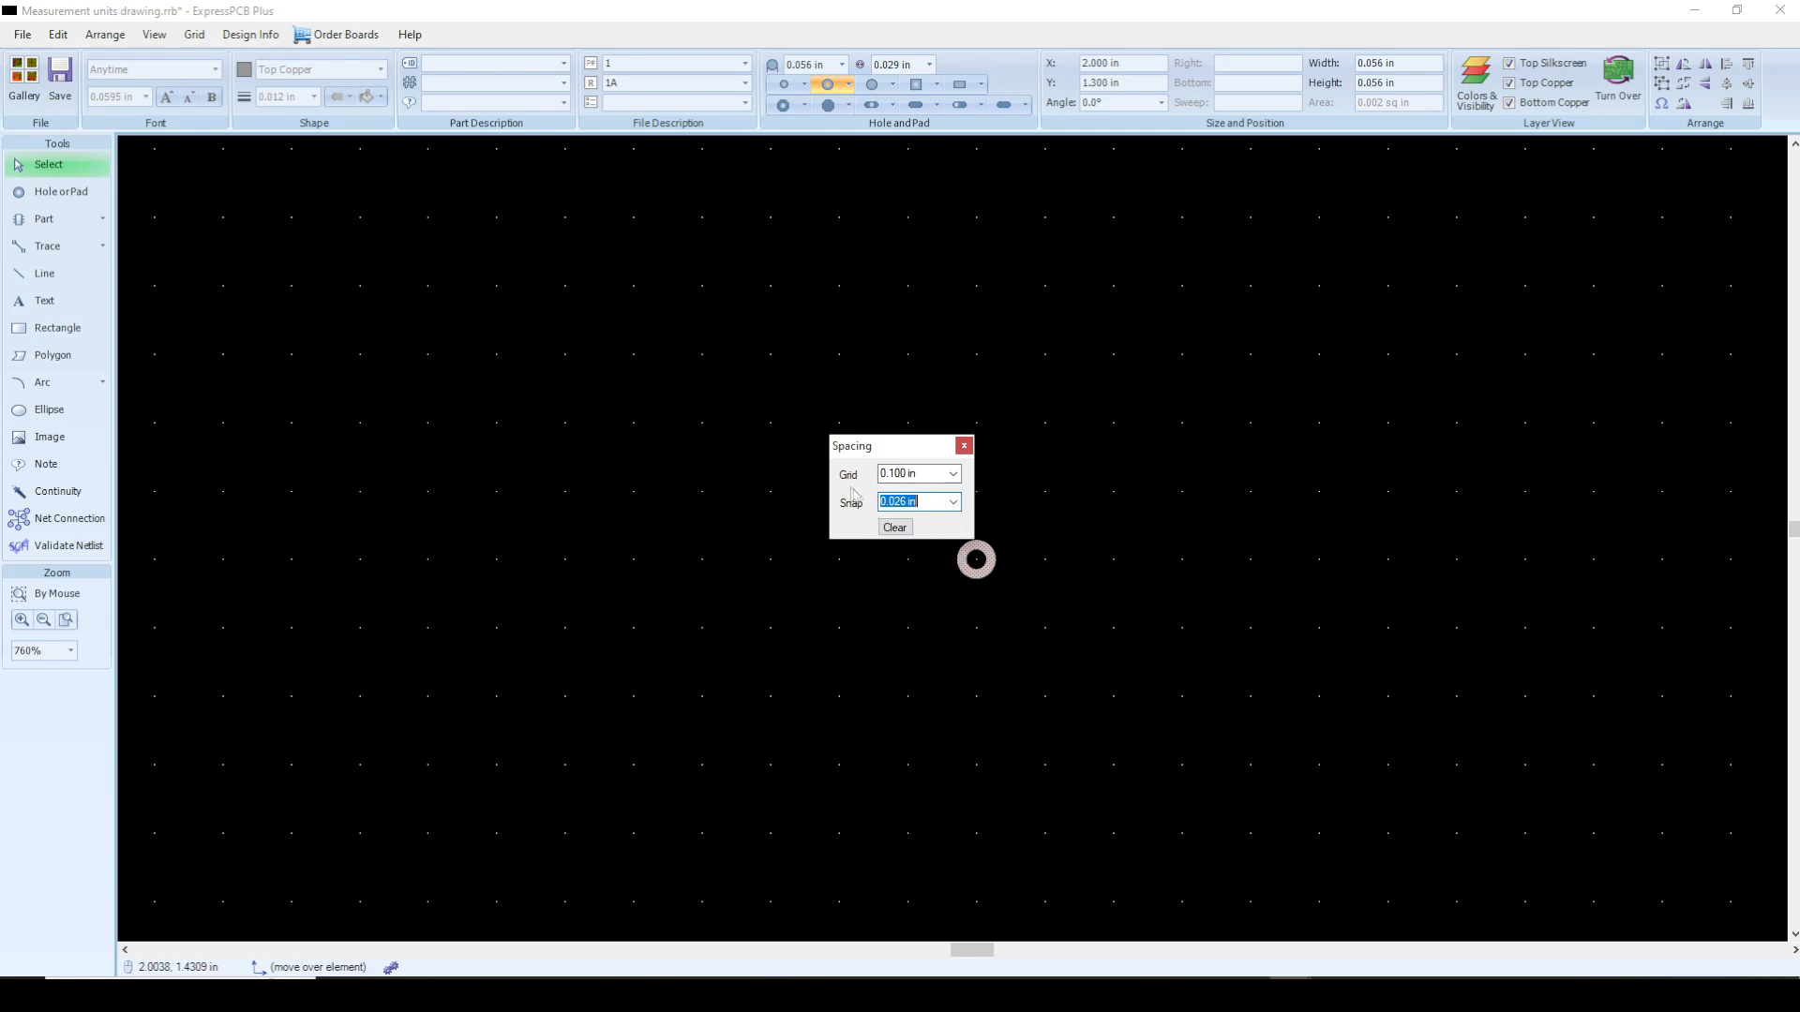
pyautogui.click(895, 529)
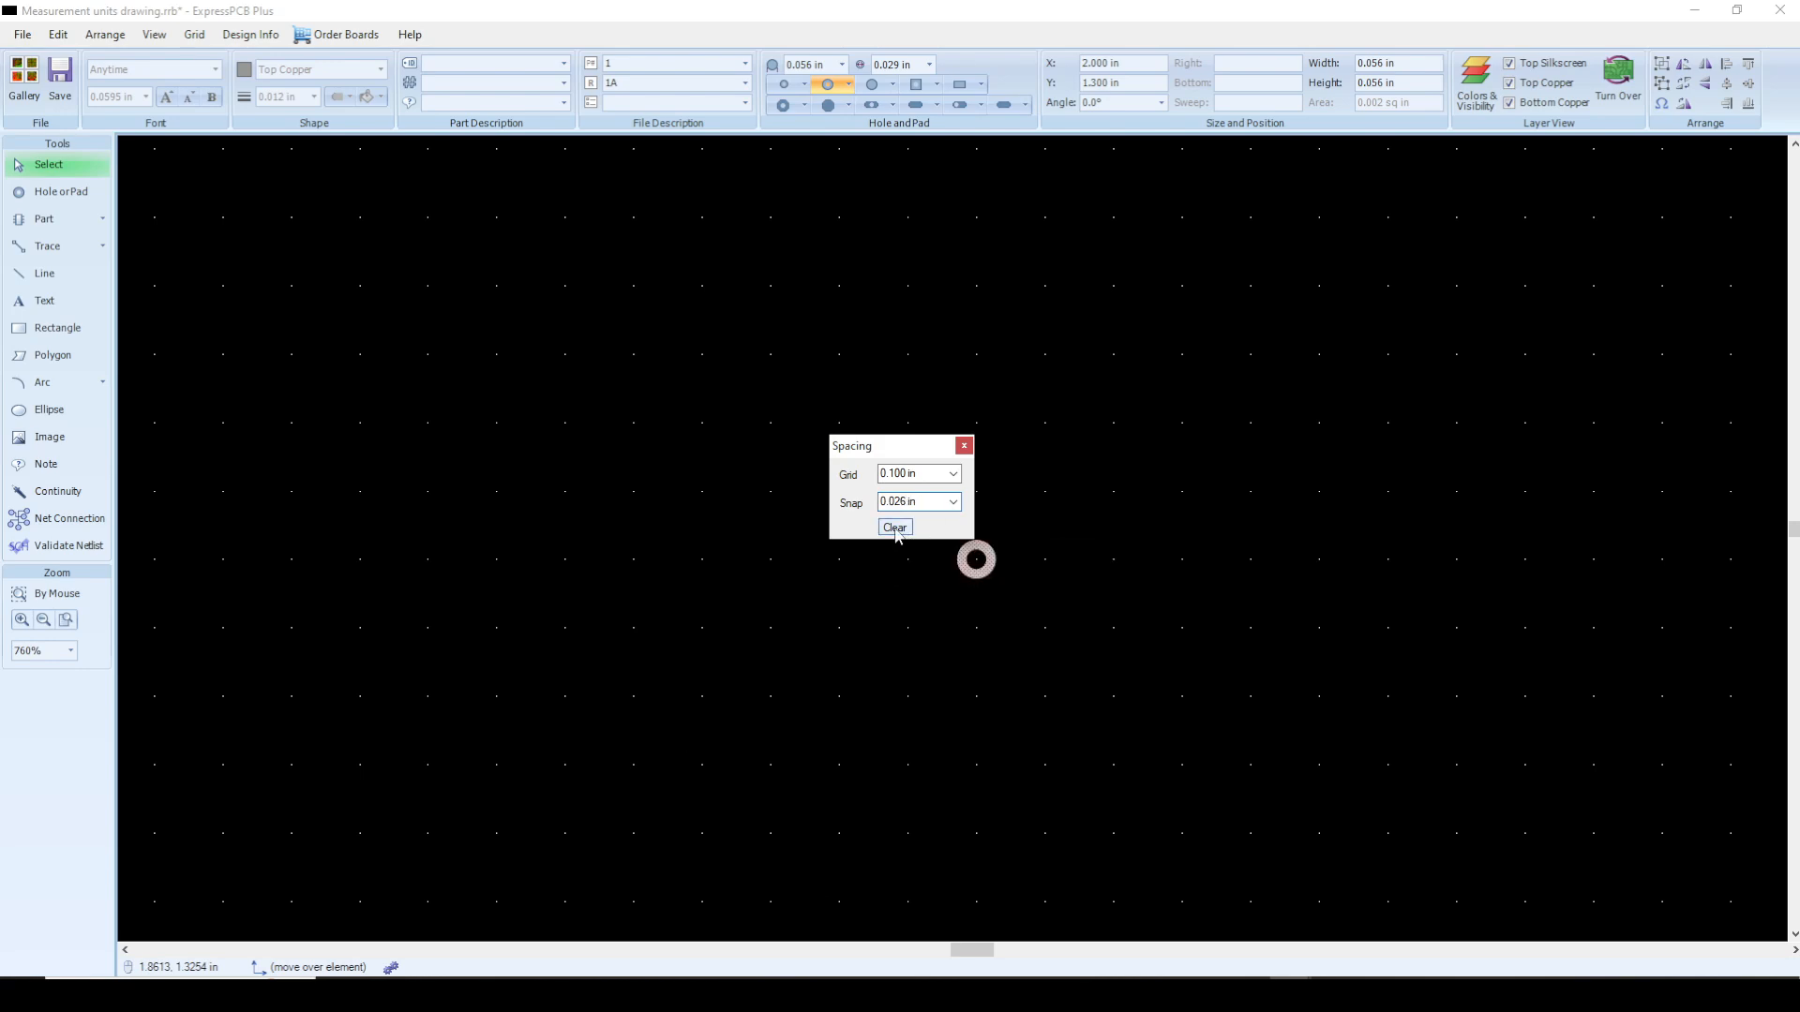
pyautogui.click(952, 502)
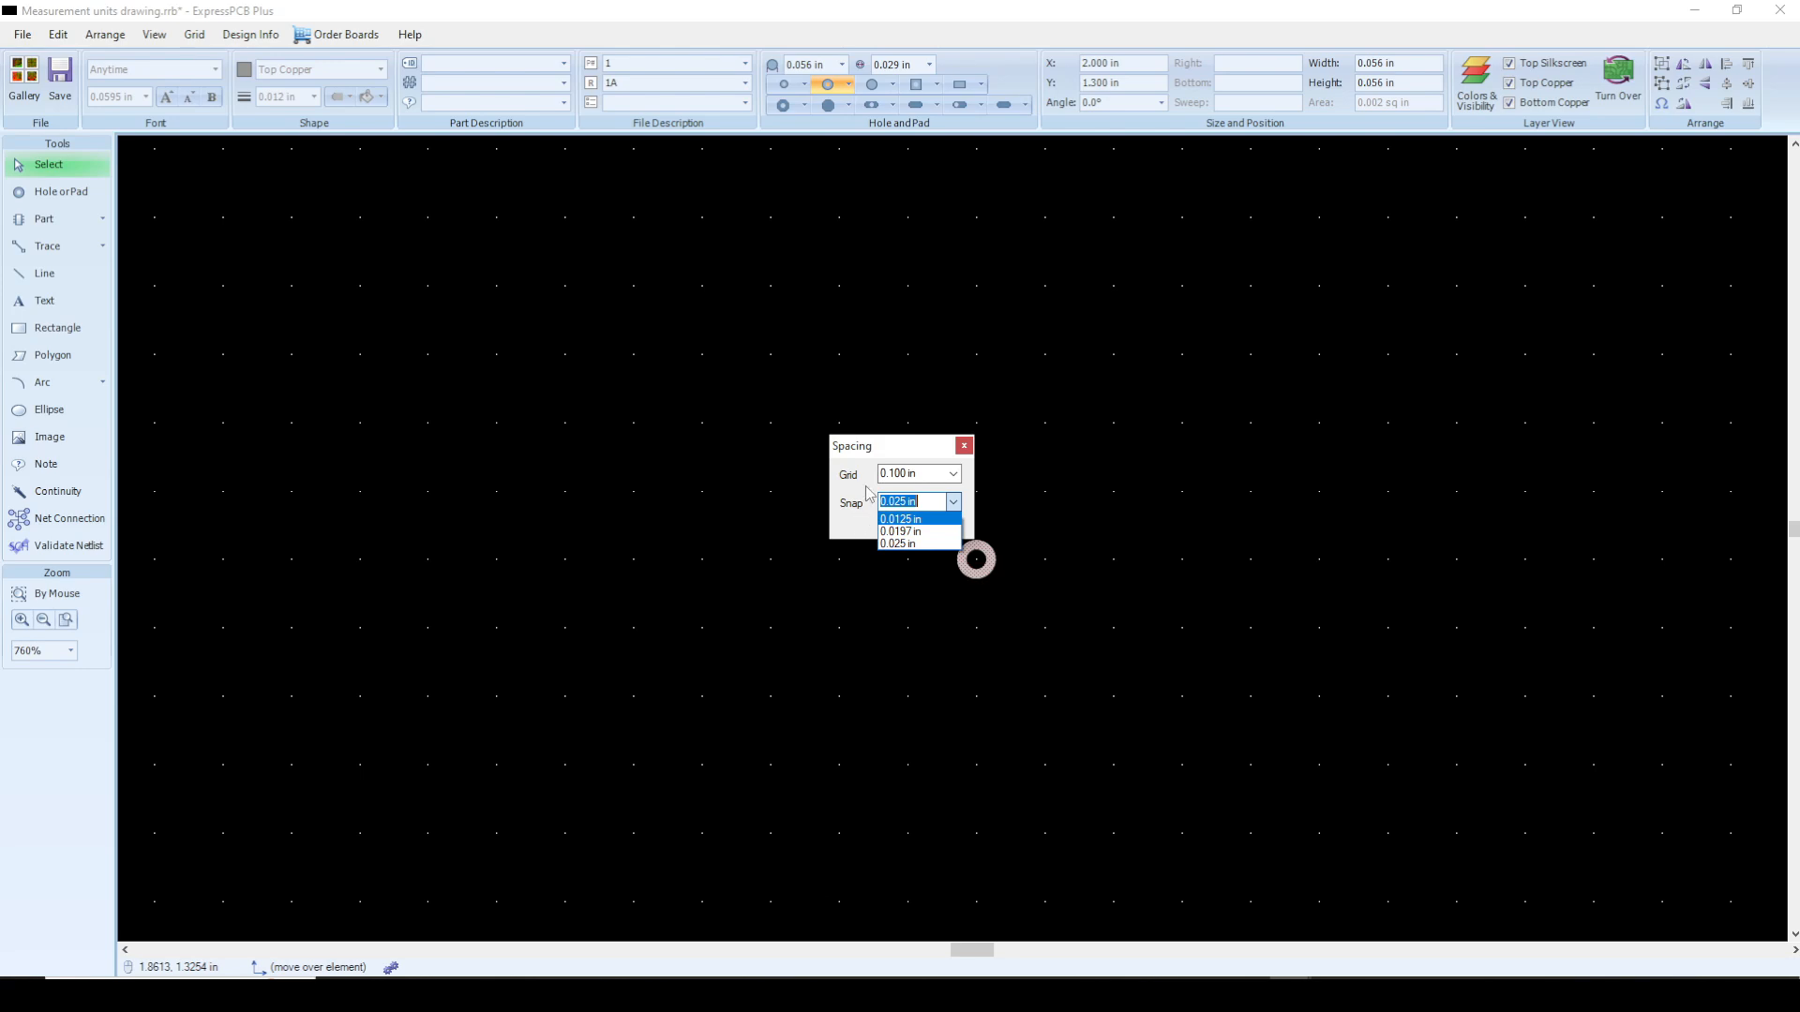
pyautogui.click(868, 494)
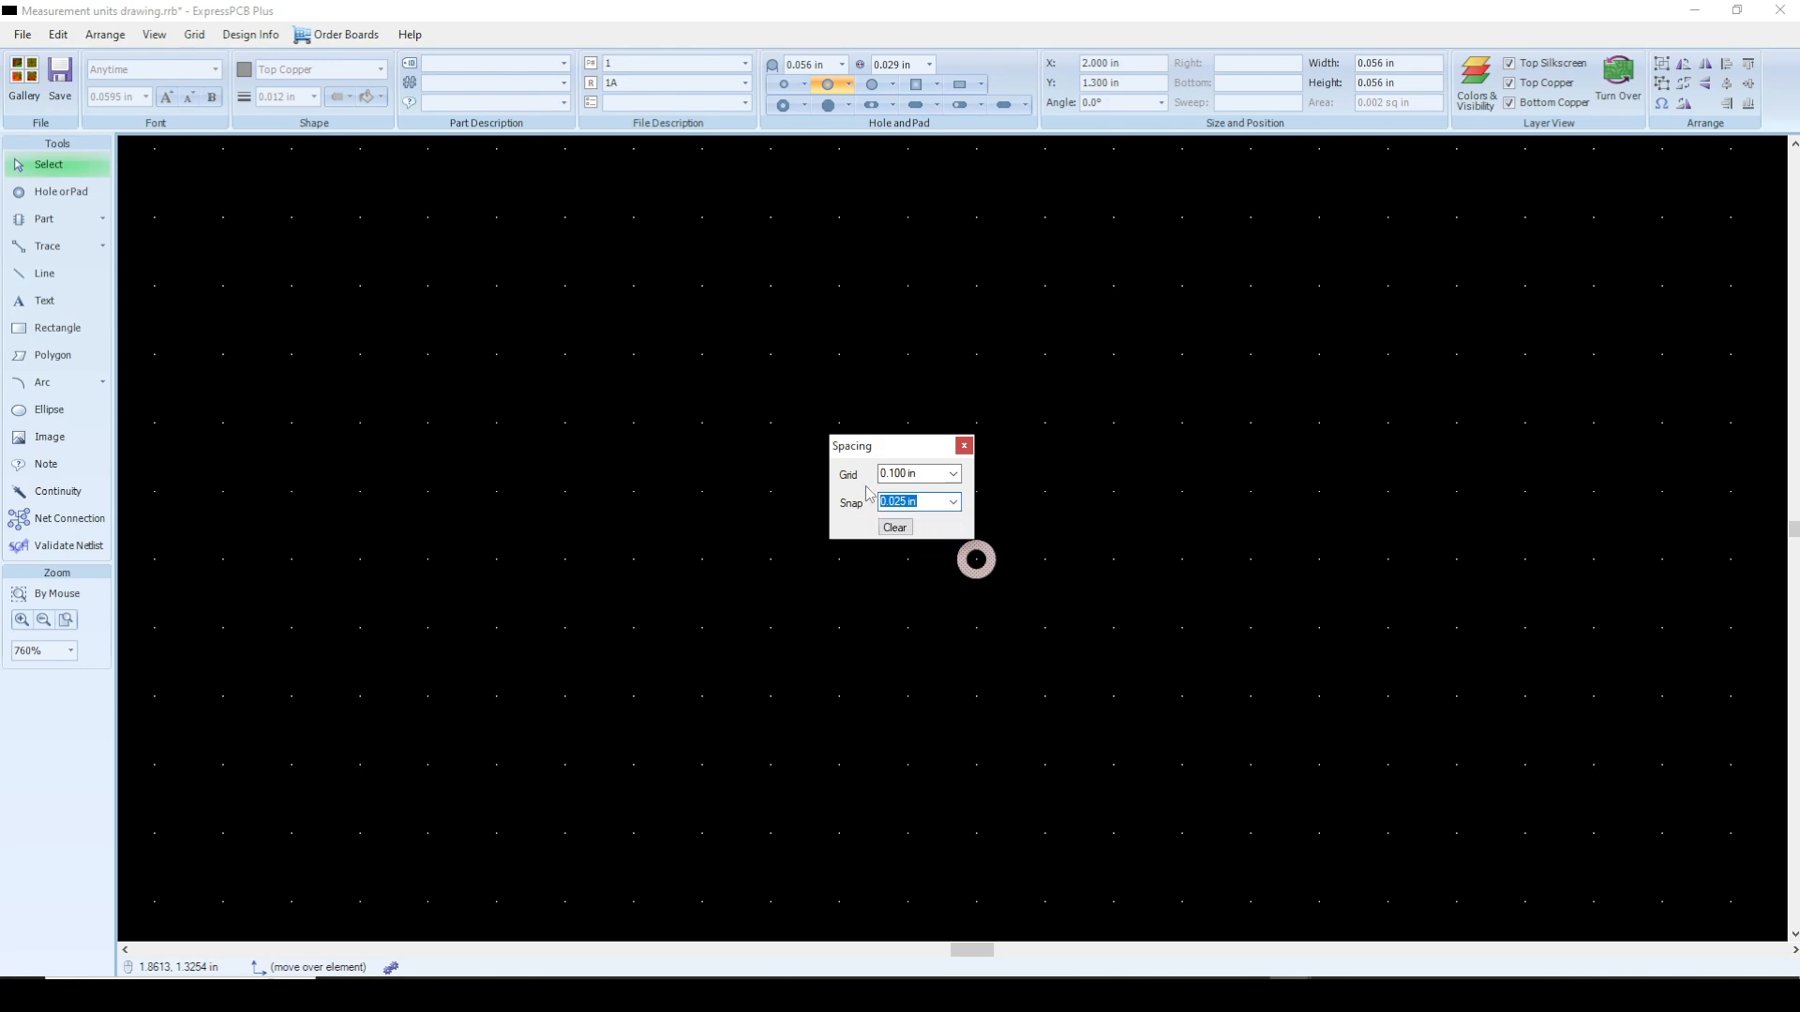
# Step: Select the 0.0787 in grid spacing, try to clear it from the grid spacing list, and close the spacing settings
pyautogui.click(953, 474)
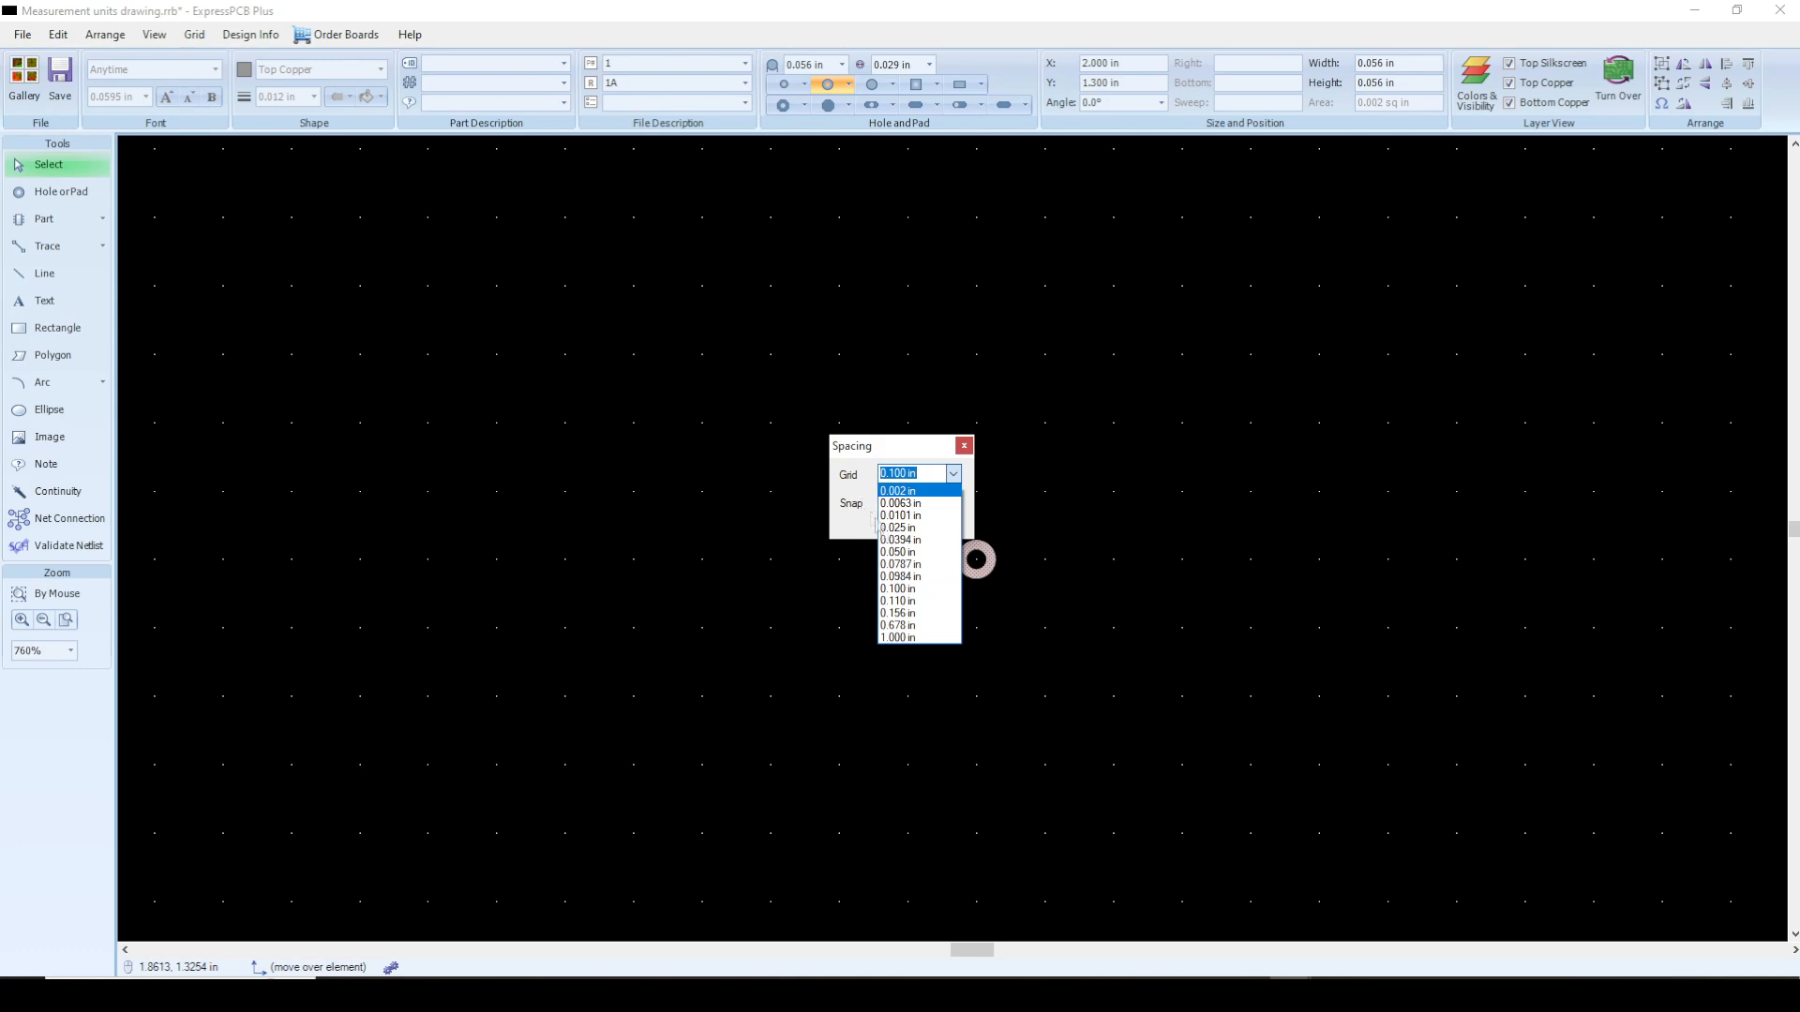
pyautogui.click(907, 566)
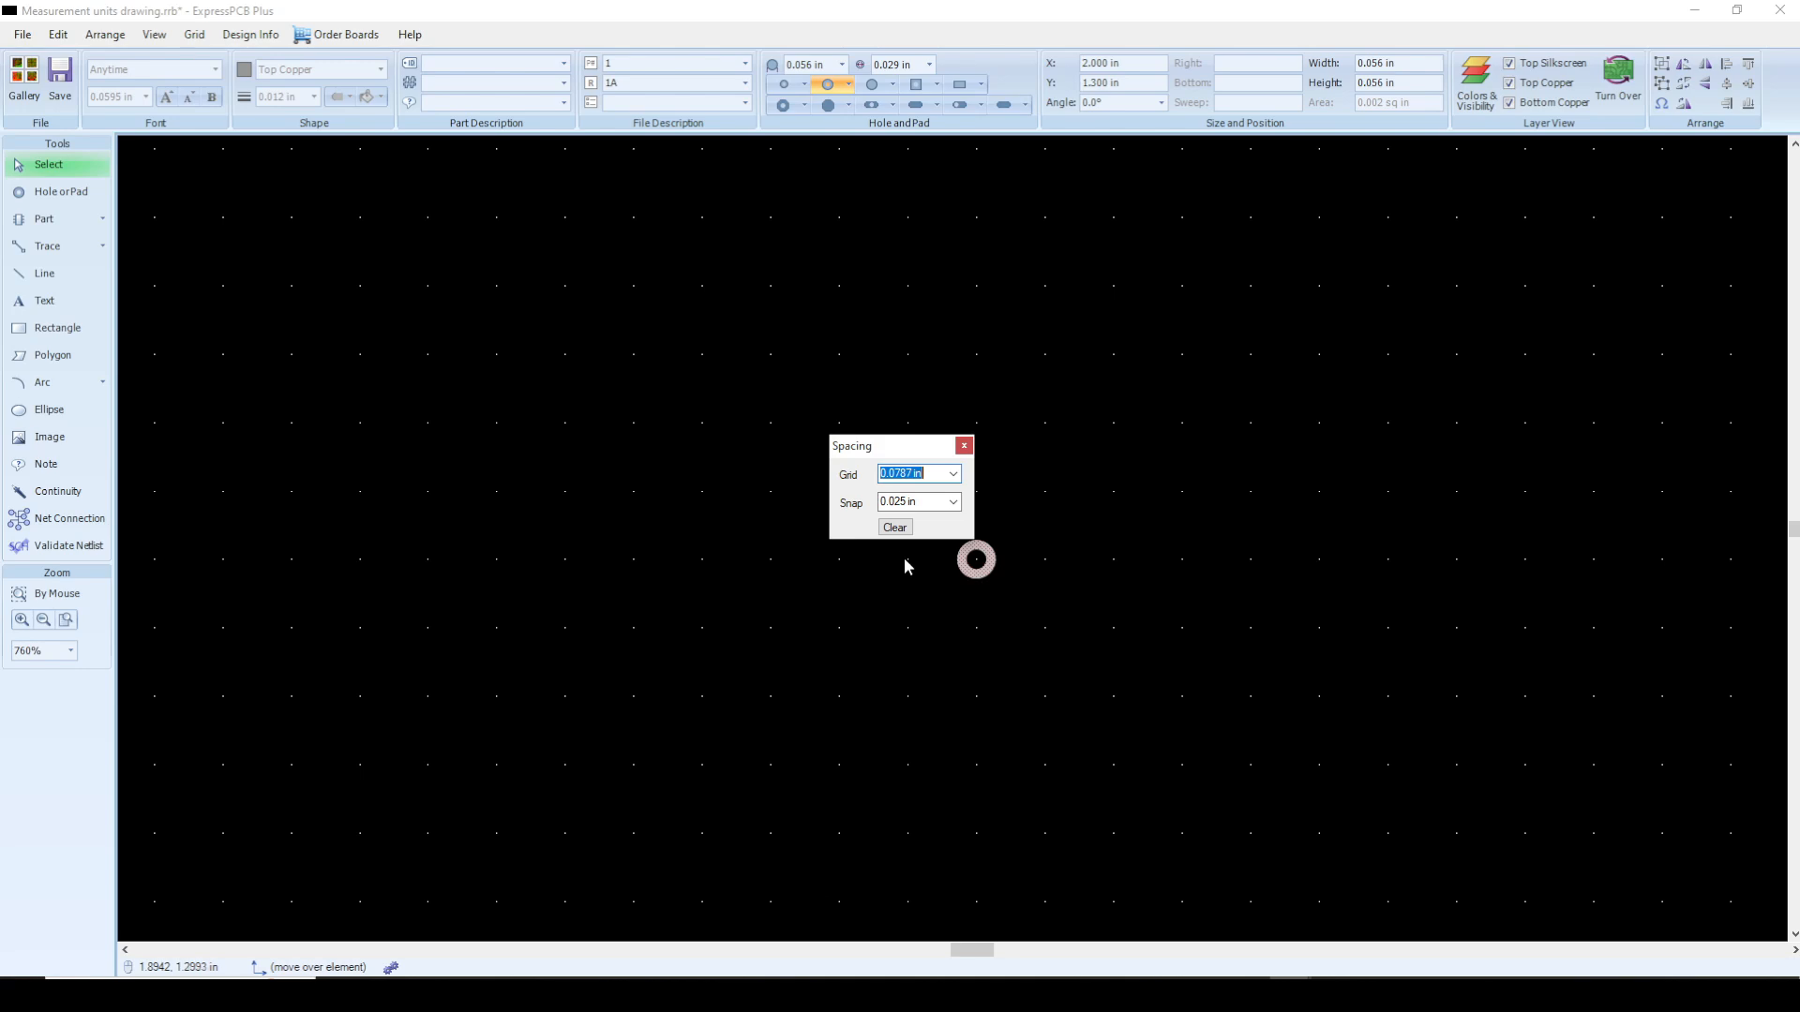
pyautogui.click(899, 529)
pyautogui.click(899, 529)
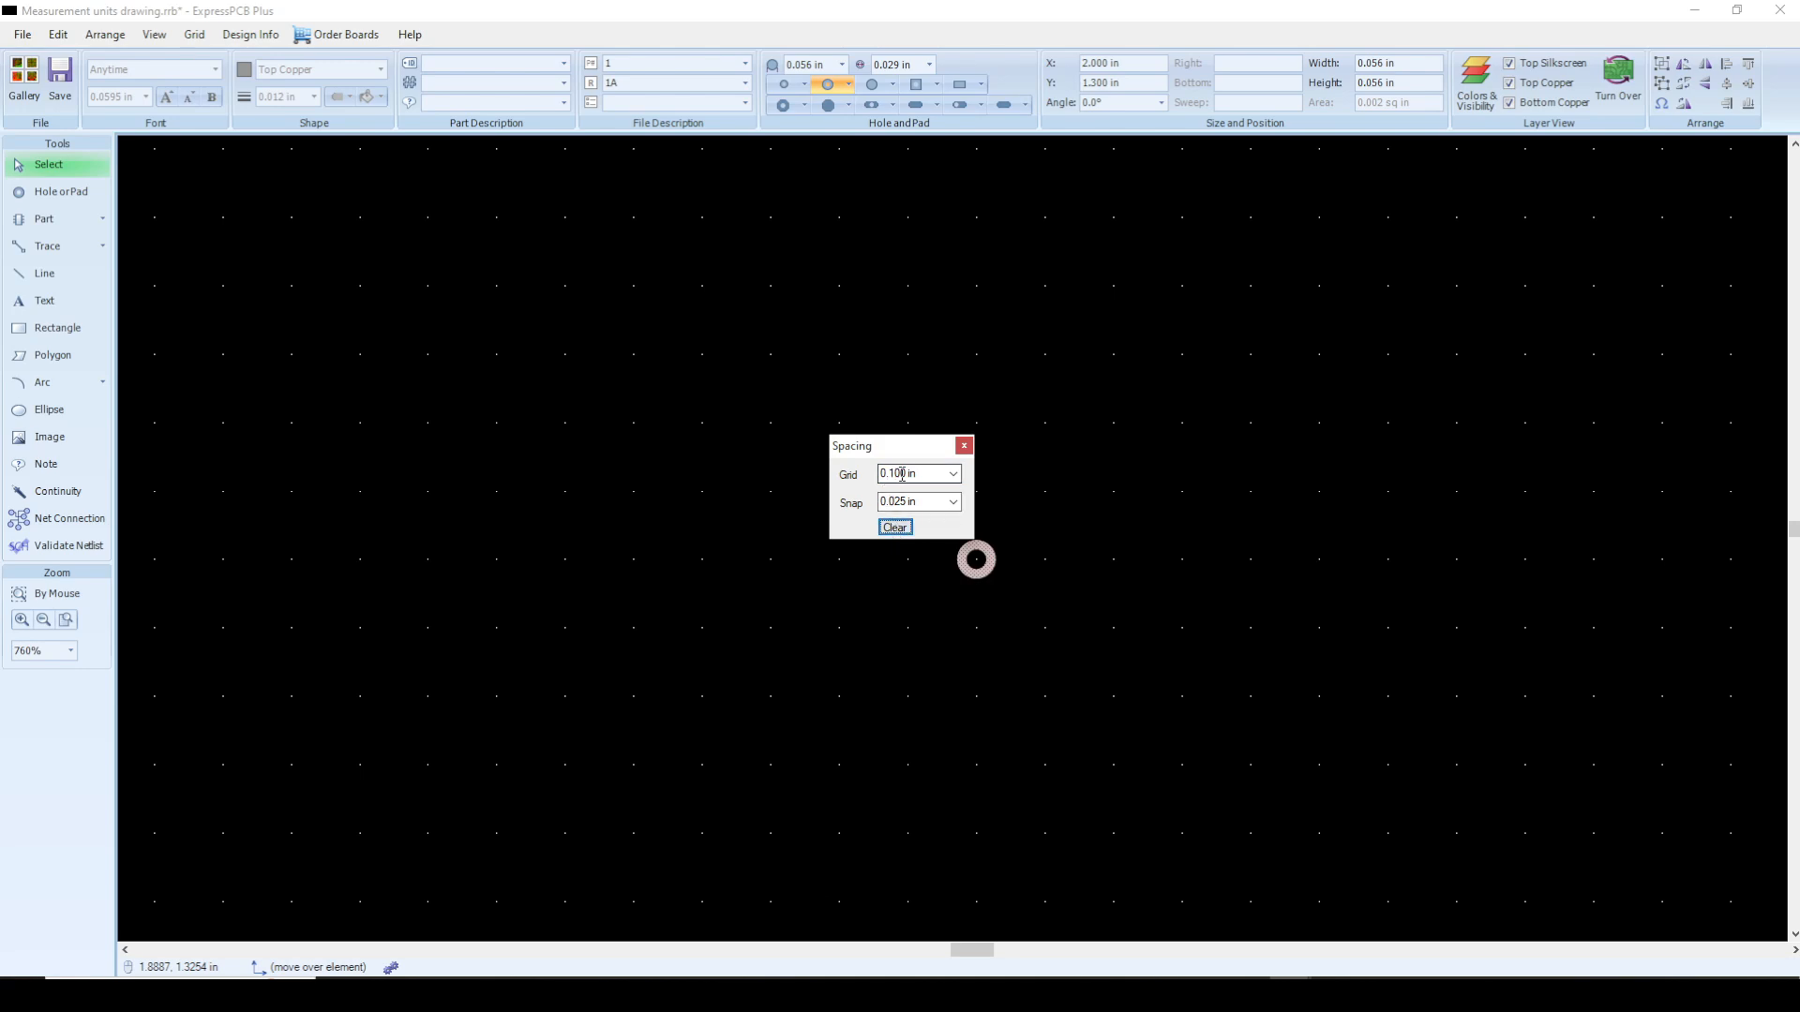
pyautogui.click(955, 474)
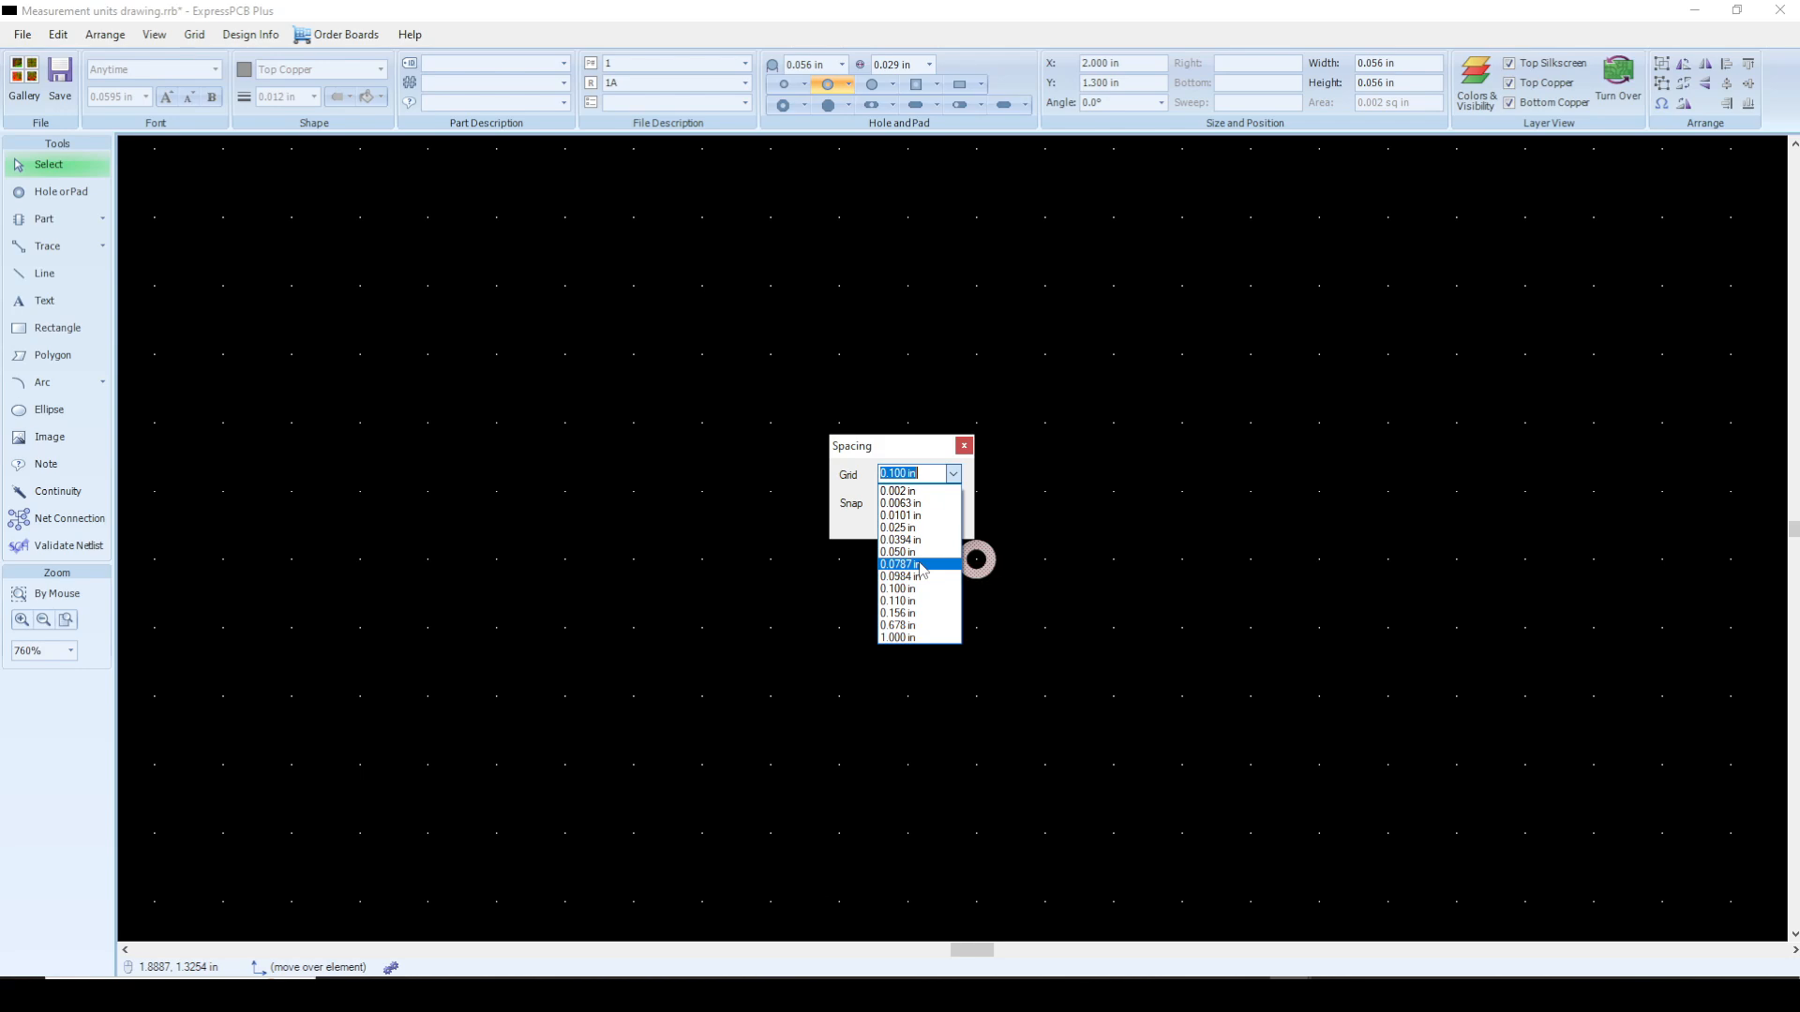
pyautogui.click(850, 527)
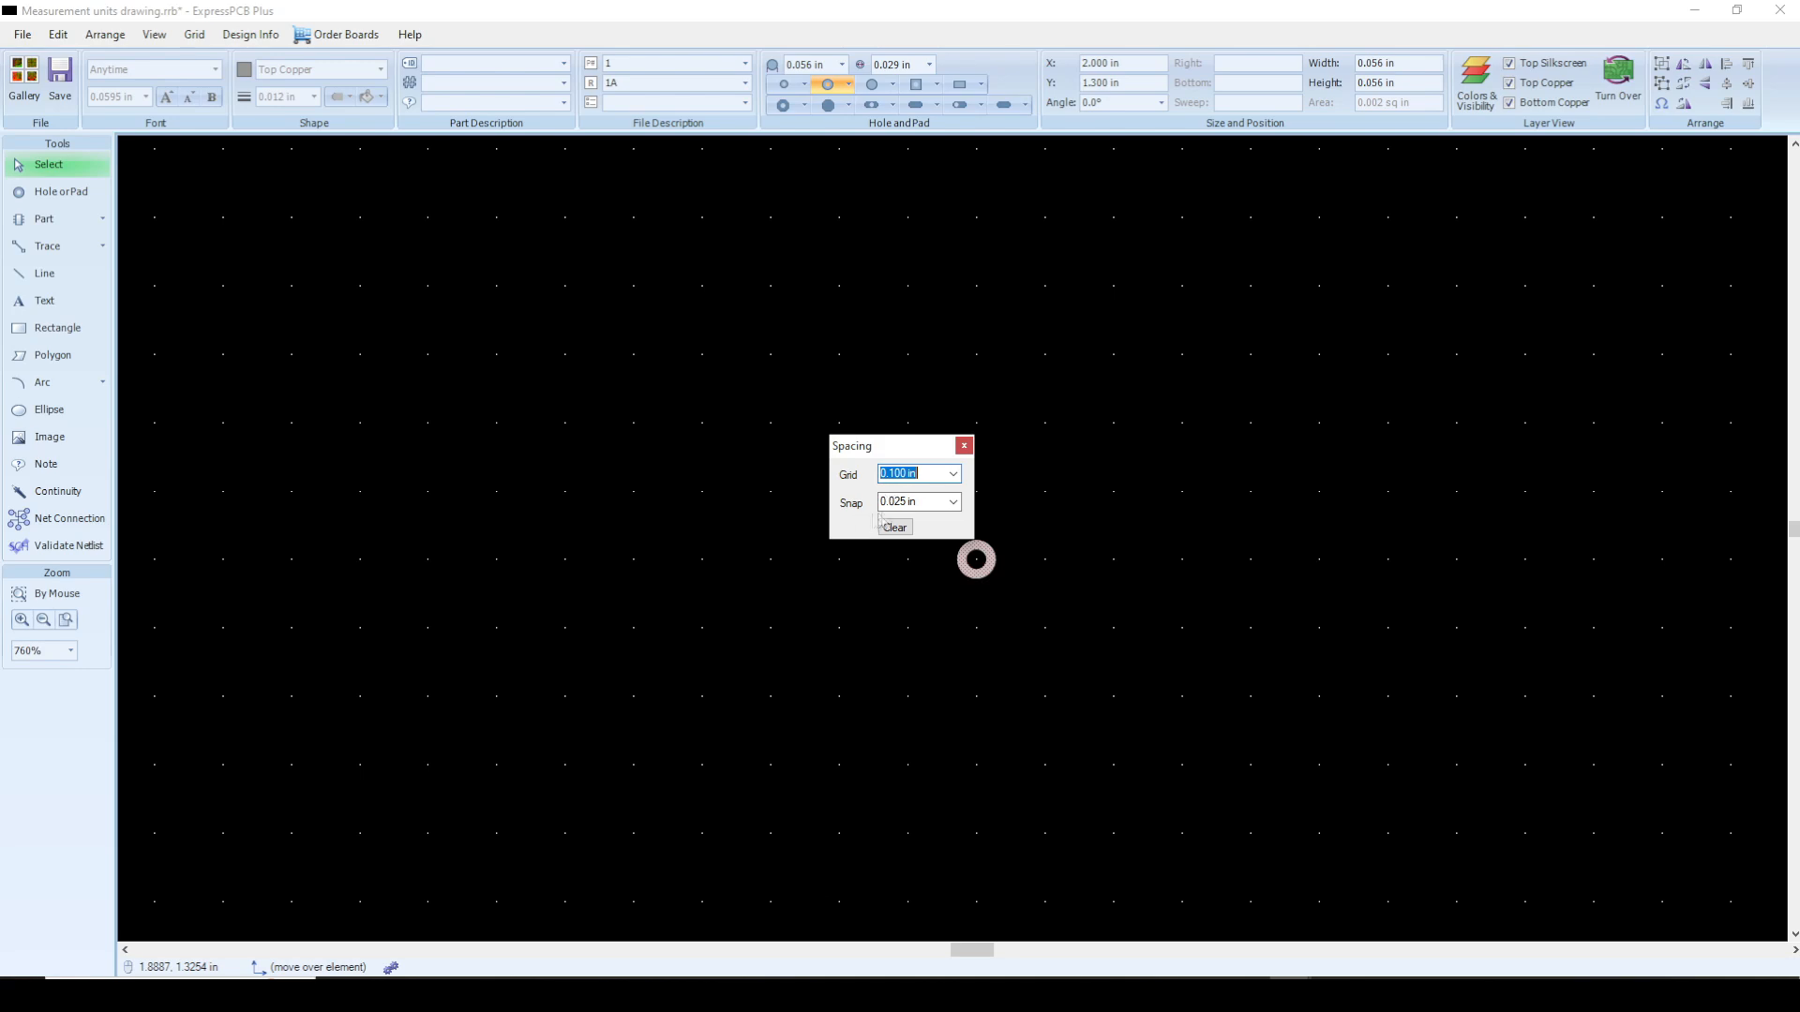
pyautogui.click(965, 446)
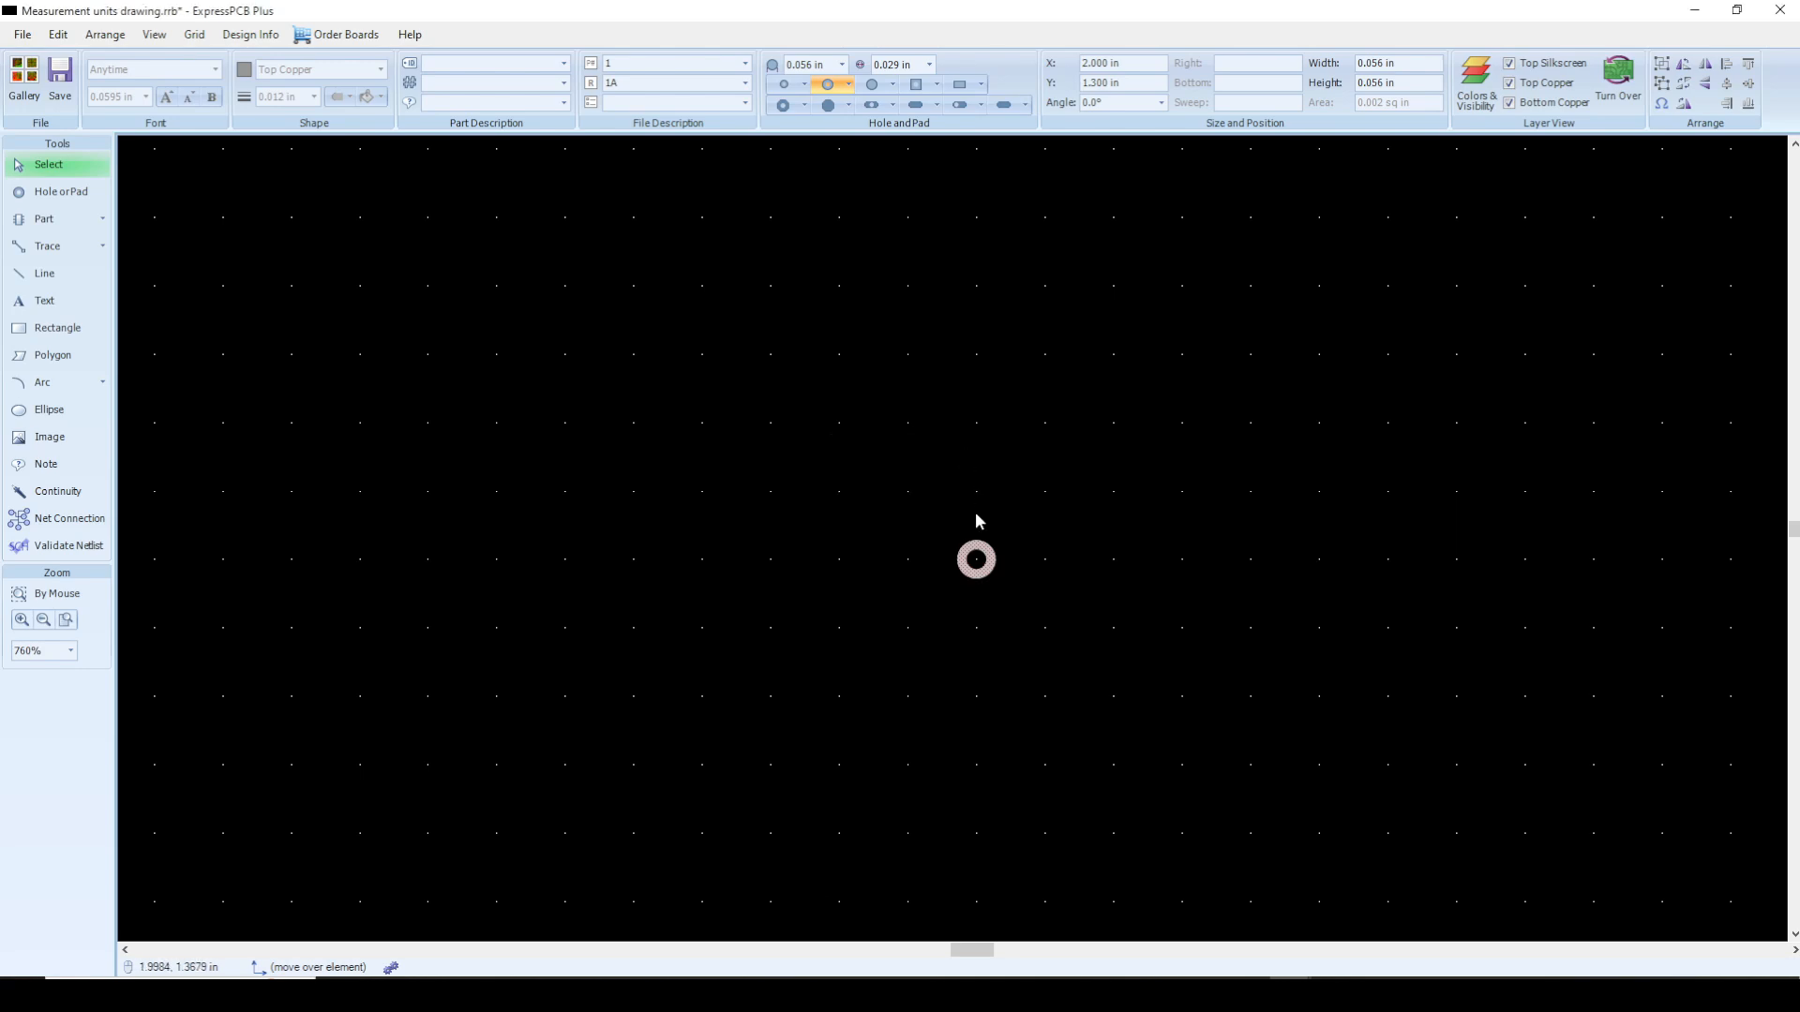
# Step: Move the round pad diagonally to X 1.900 in, Y 1.400 in
pyautogui.moveTo(978, 560); pyautogui.dragTo(921, 490)
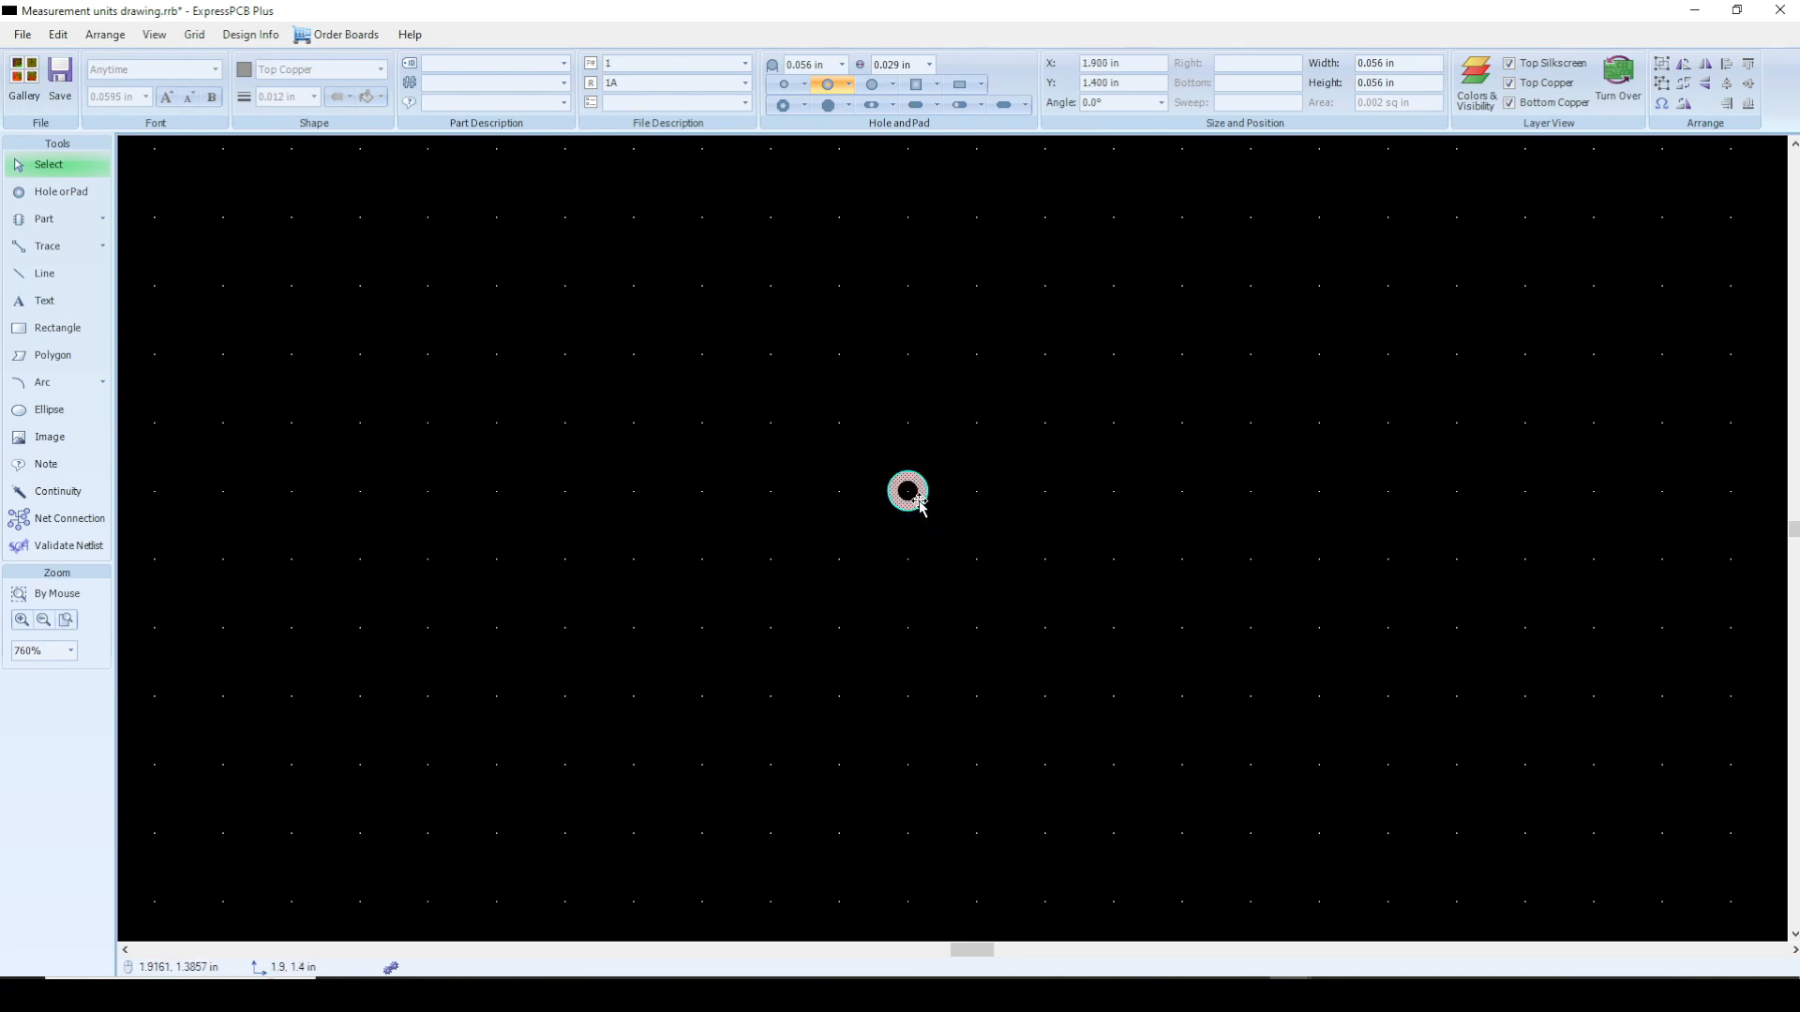
# Step: Move the round pad with snap off to about X 1.889, Y 1.404 in, and with snap on to X 1.900, Y 1.450 in
pyautogui.click(195, 36)
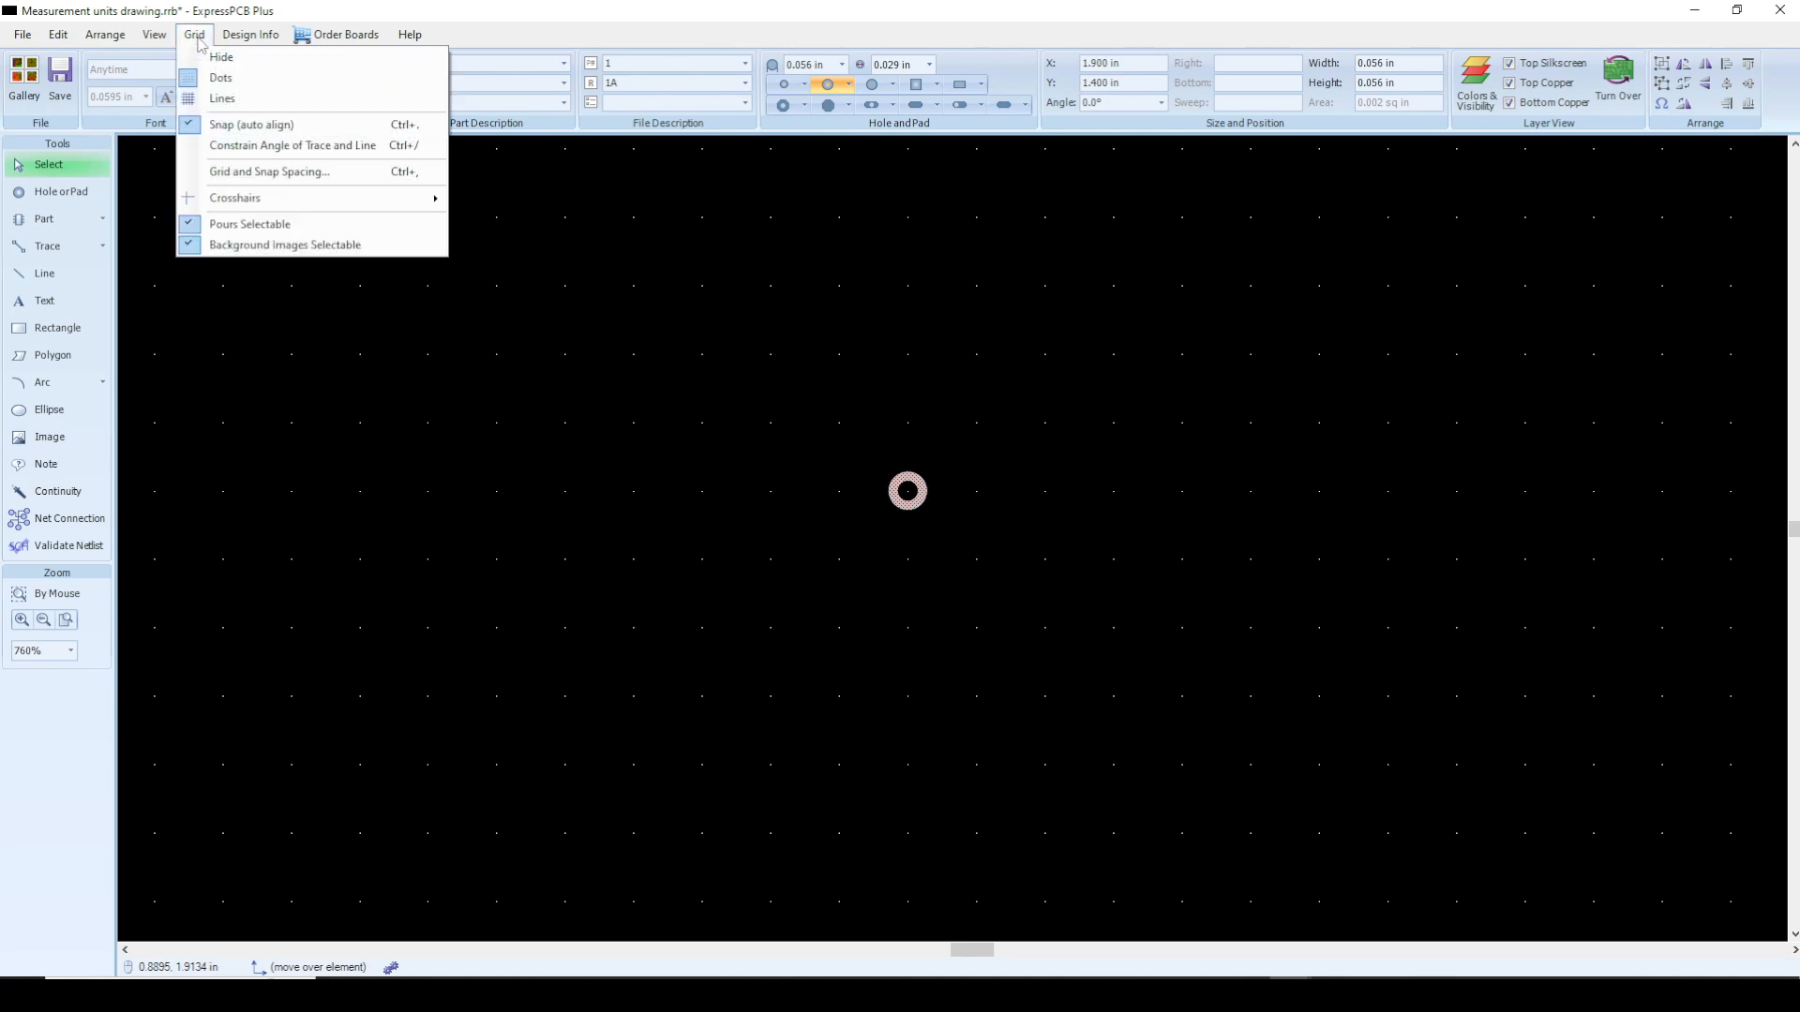
pyautogui.click(229, 126)
pyautogui.moveTo(908, 508)
pyautogui.mouseDown()
pyautogui.moveTo(928, 519)
pyautogui.moveTo(900, 536)
pyautogui.moveTo(878, 497)
pyautogui.moveTo(924, 439)
pyautogui.moveTo(900, 504)
pyautogui.mouseUp()
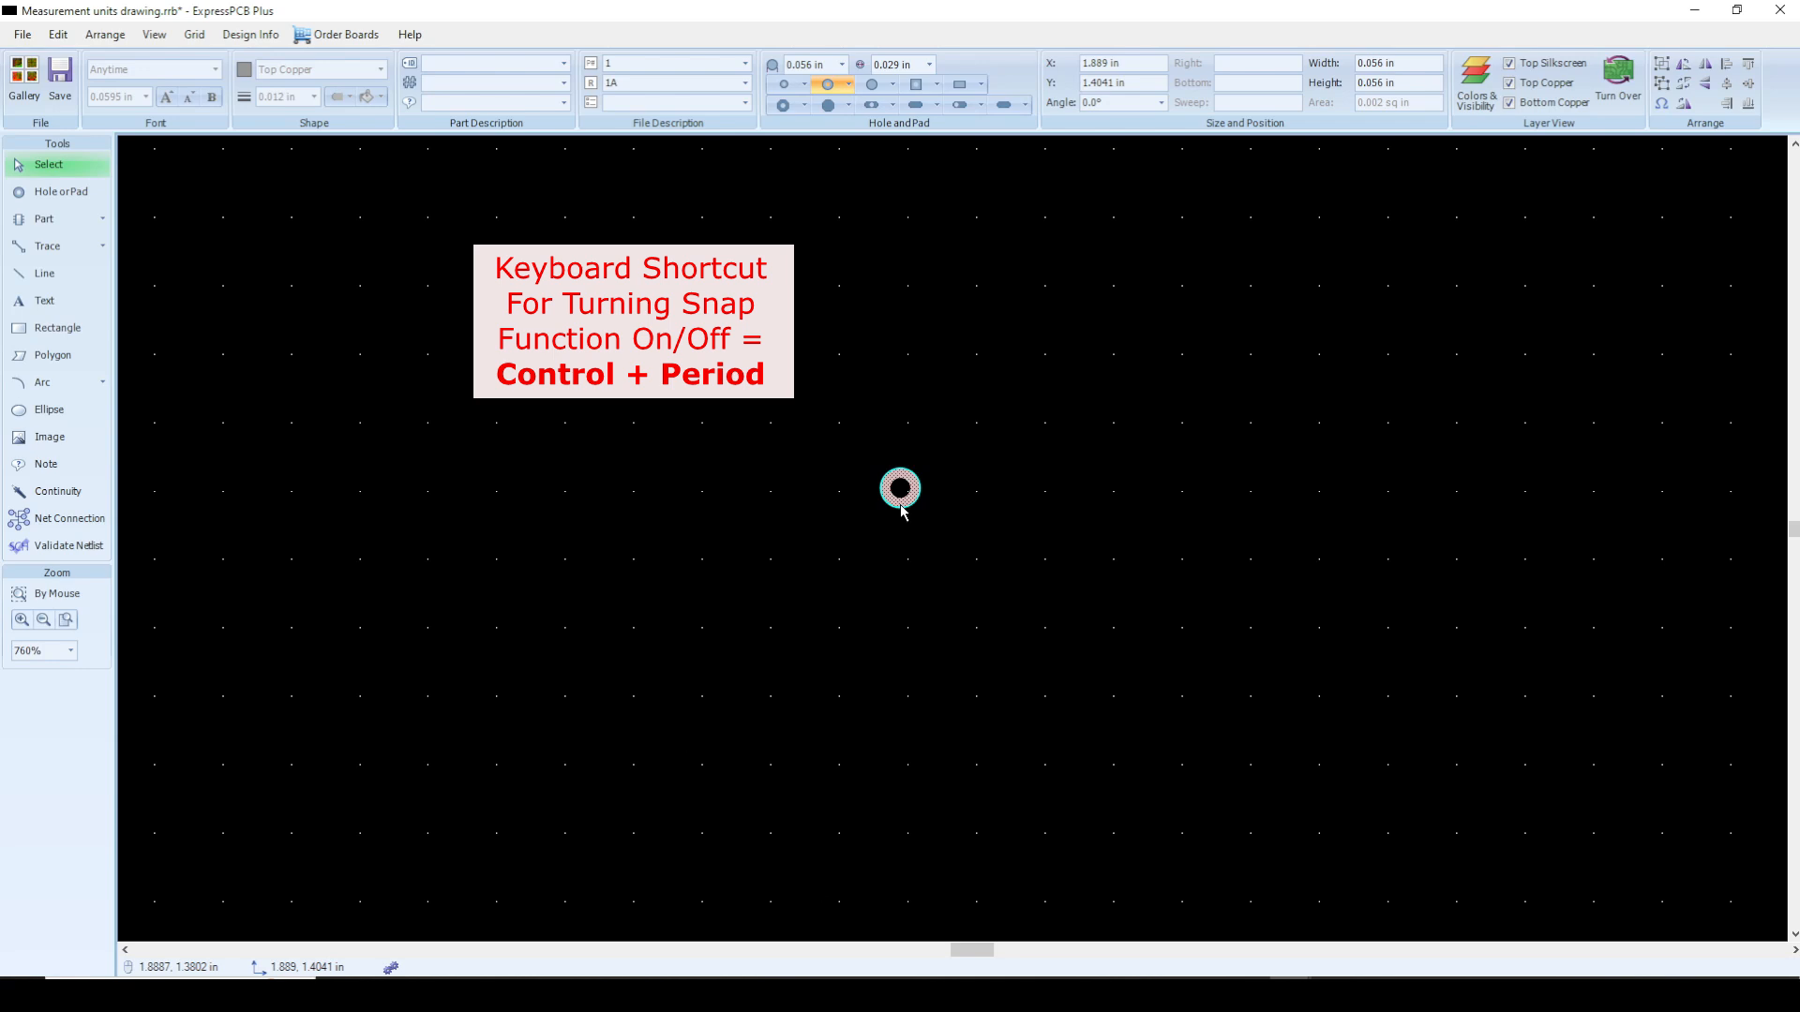
pyautogui.moveTo(903, 511); pyautogui.dragTo(907, 466)
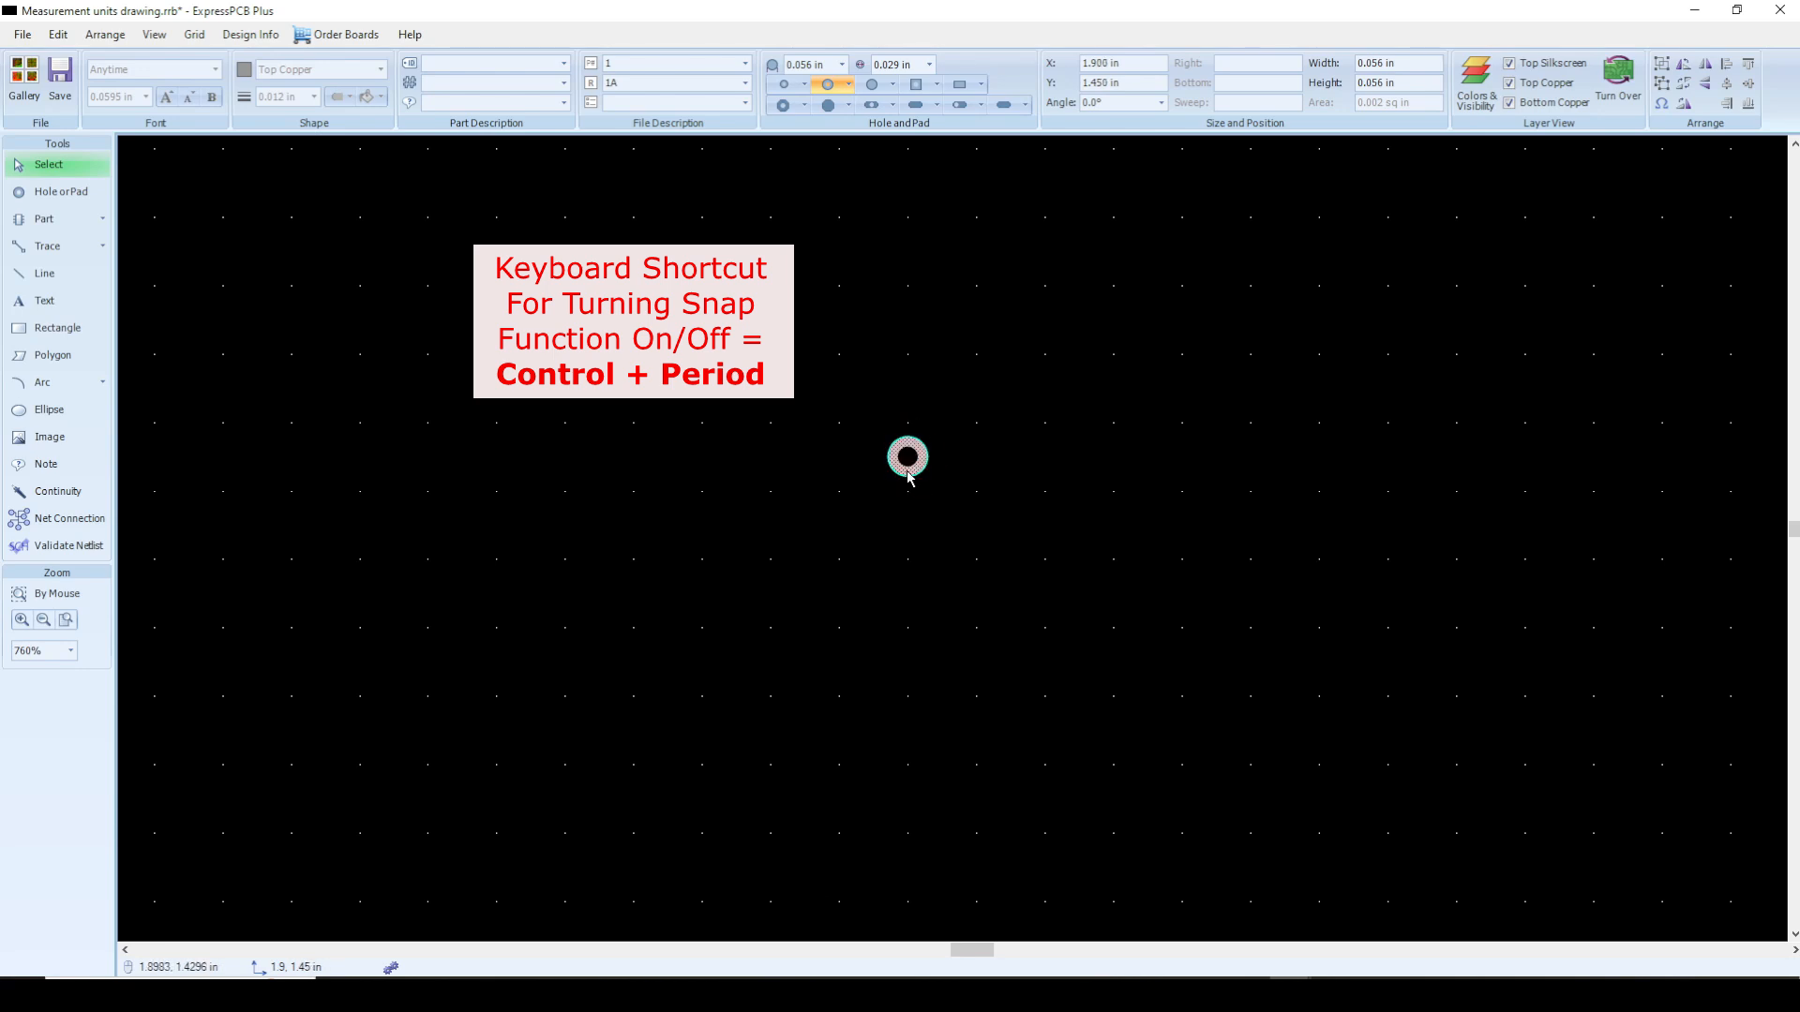
# Step: Turn snap off and move the pad to about X 1.955, Y 1.423 in; turn snap on and move it to X 1.900, Y 1.400 in
pyautogui.hotkey('ctrl', '.')
pyautogui.moveTo(909, 458); pyautogui.dragTo(954, 486)
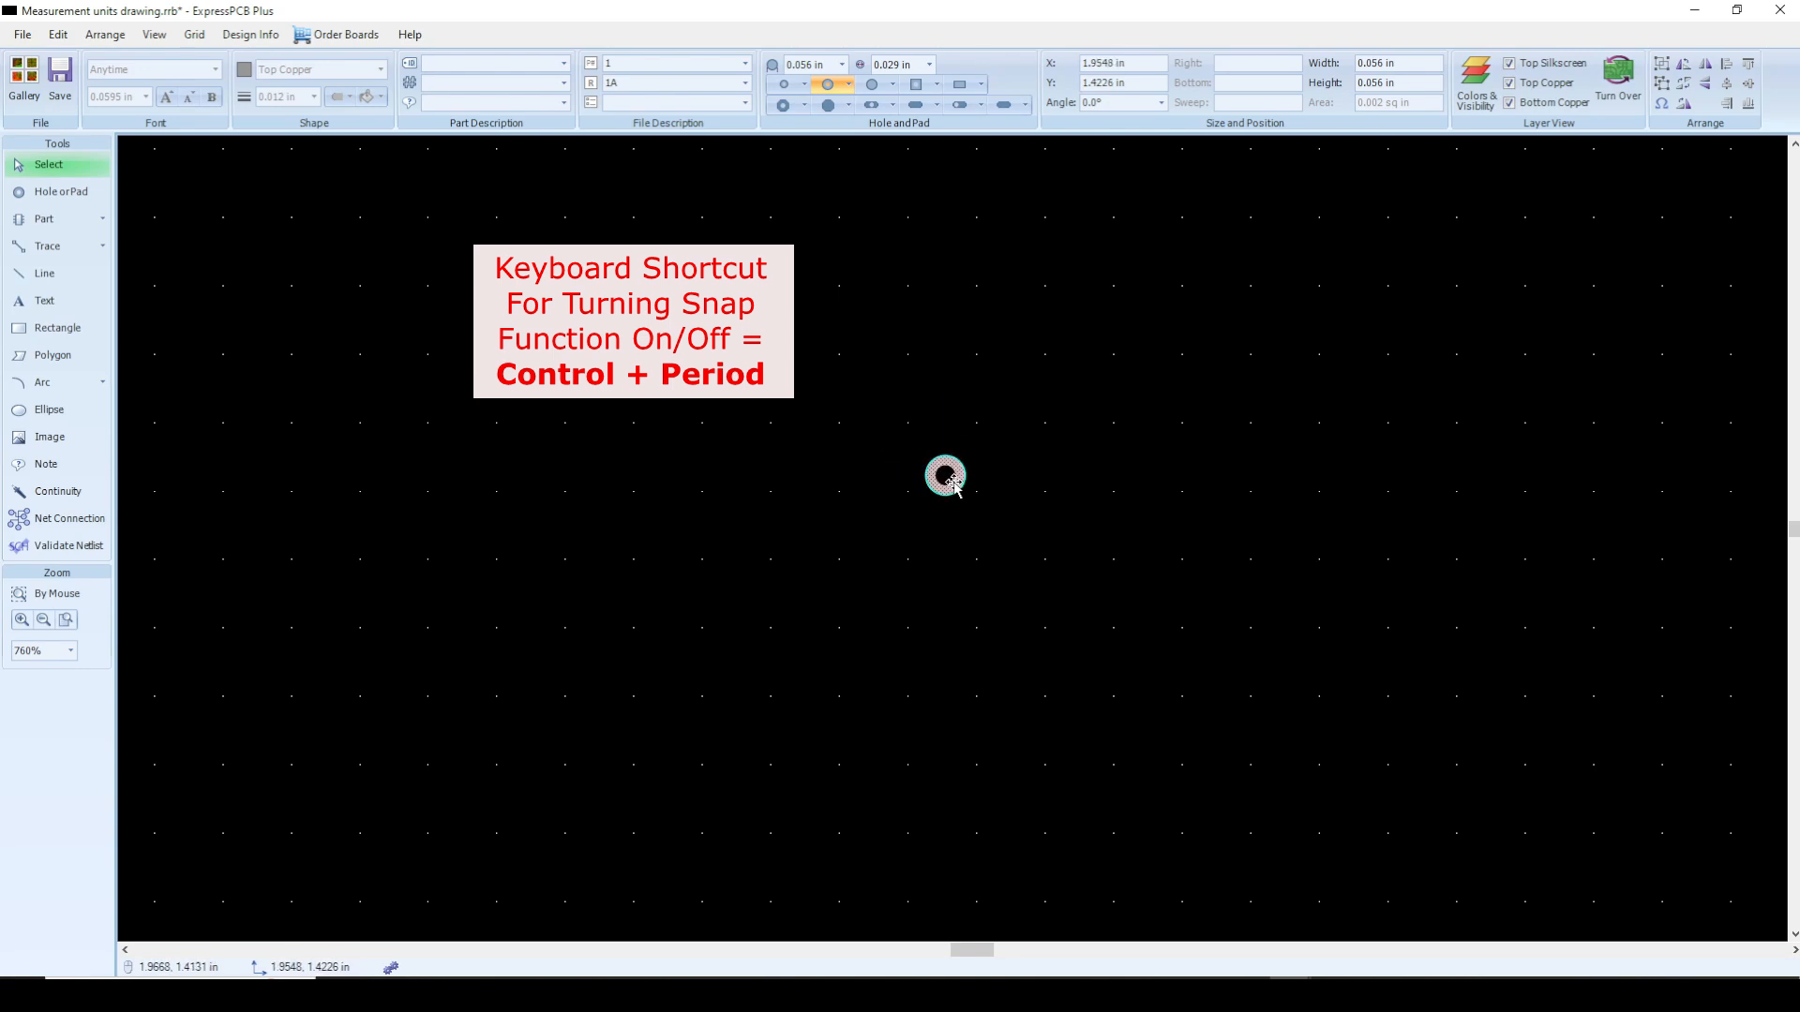
pyautogui.hotkey('ctrl', '.')
pyautogui.moveTo(945, 490); pyautogui.dragTo(913, 502)
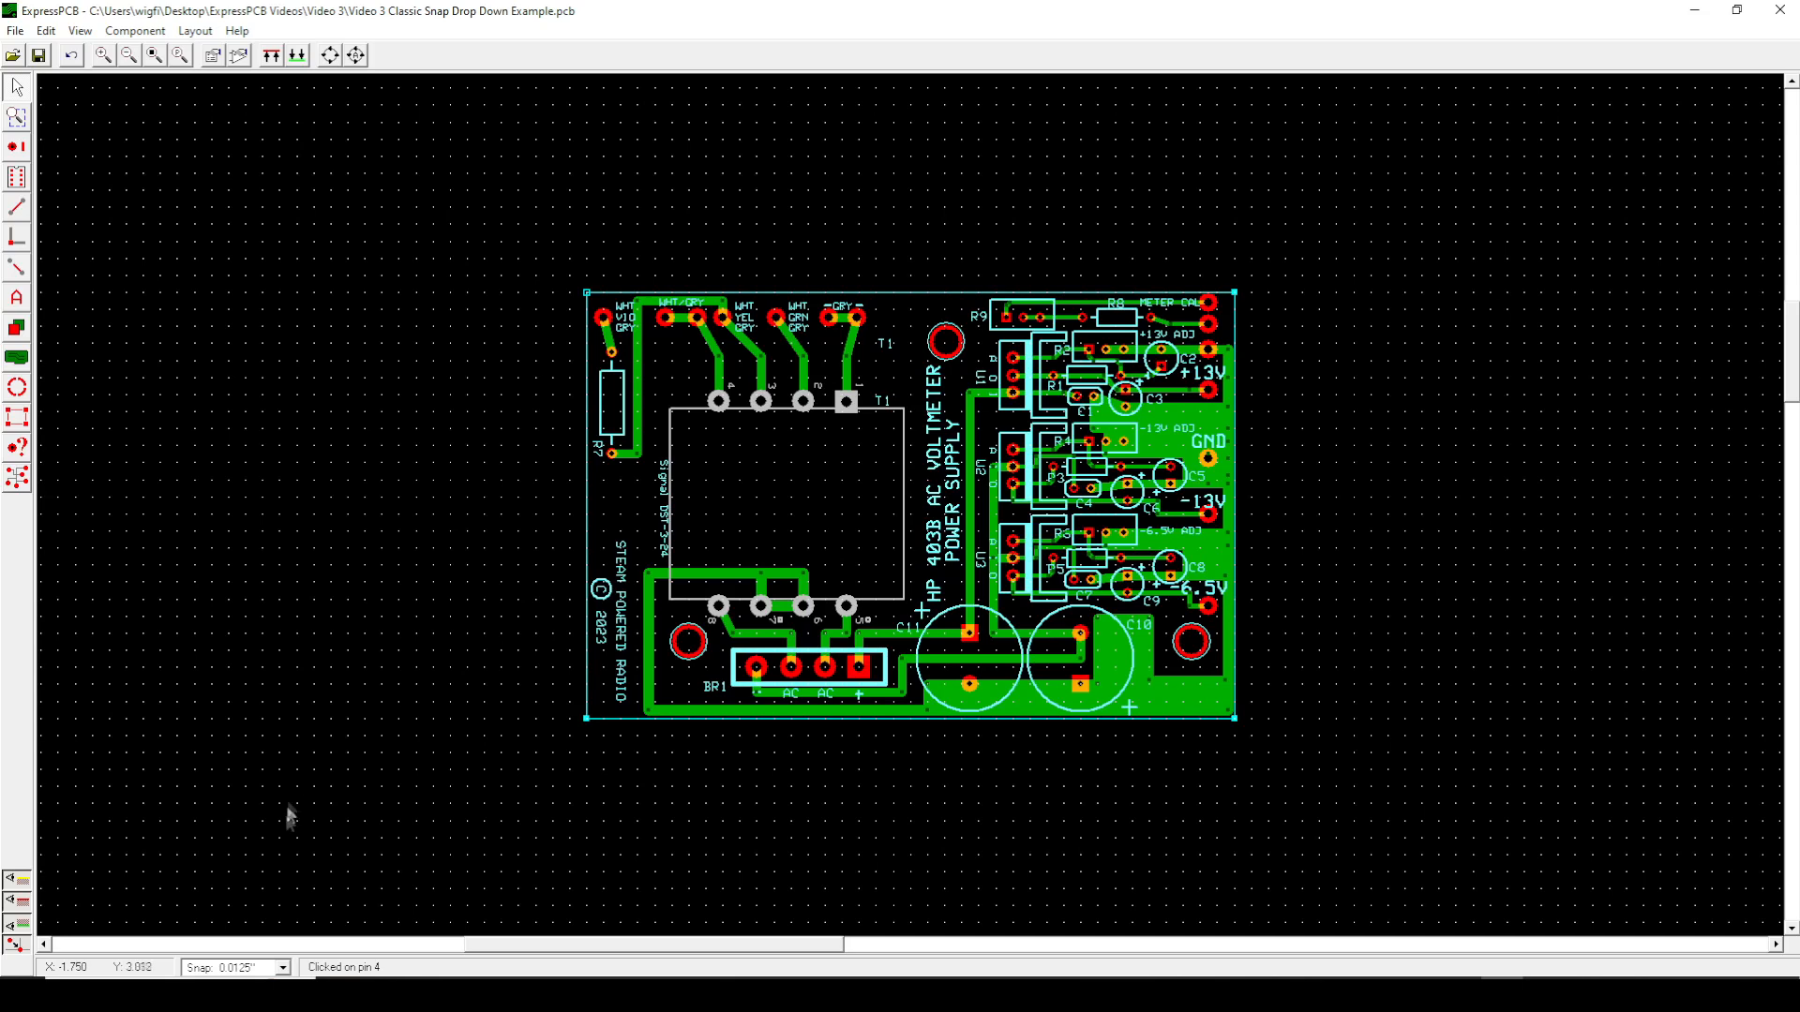
# Step: Switch to the classic ExpressPCB layout and change the snap spacing to 0.050" and after that to 0.025"
pyautogui.click(282, 967)
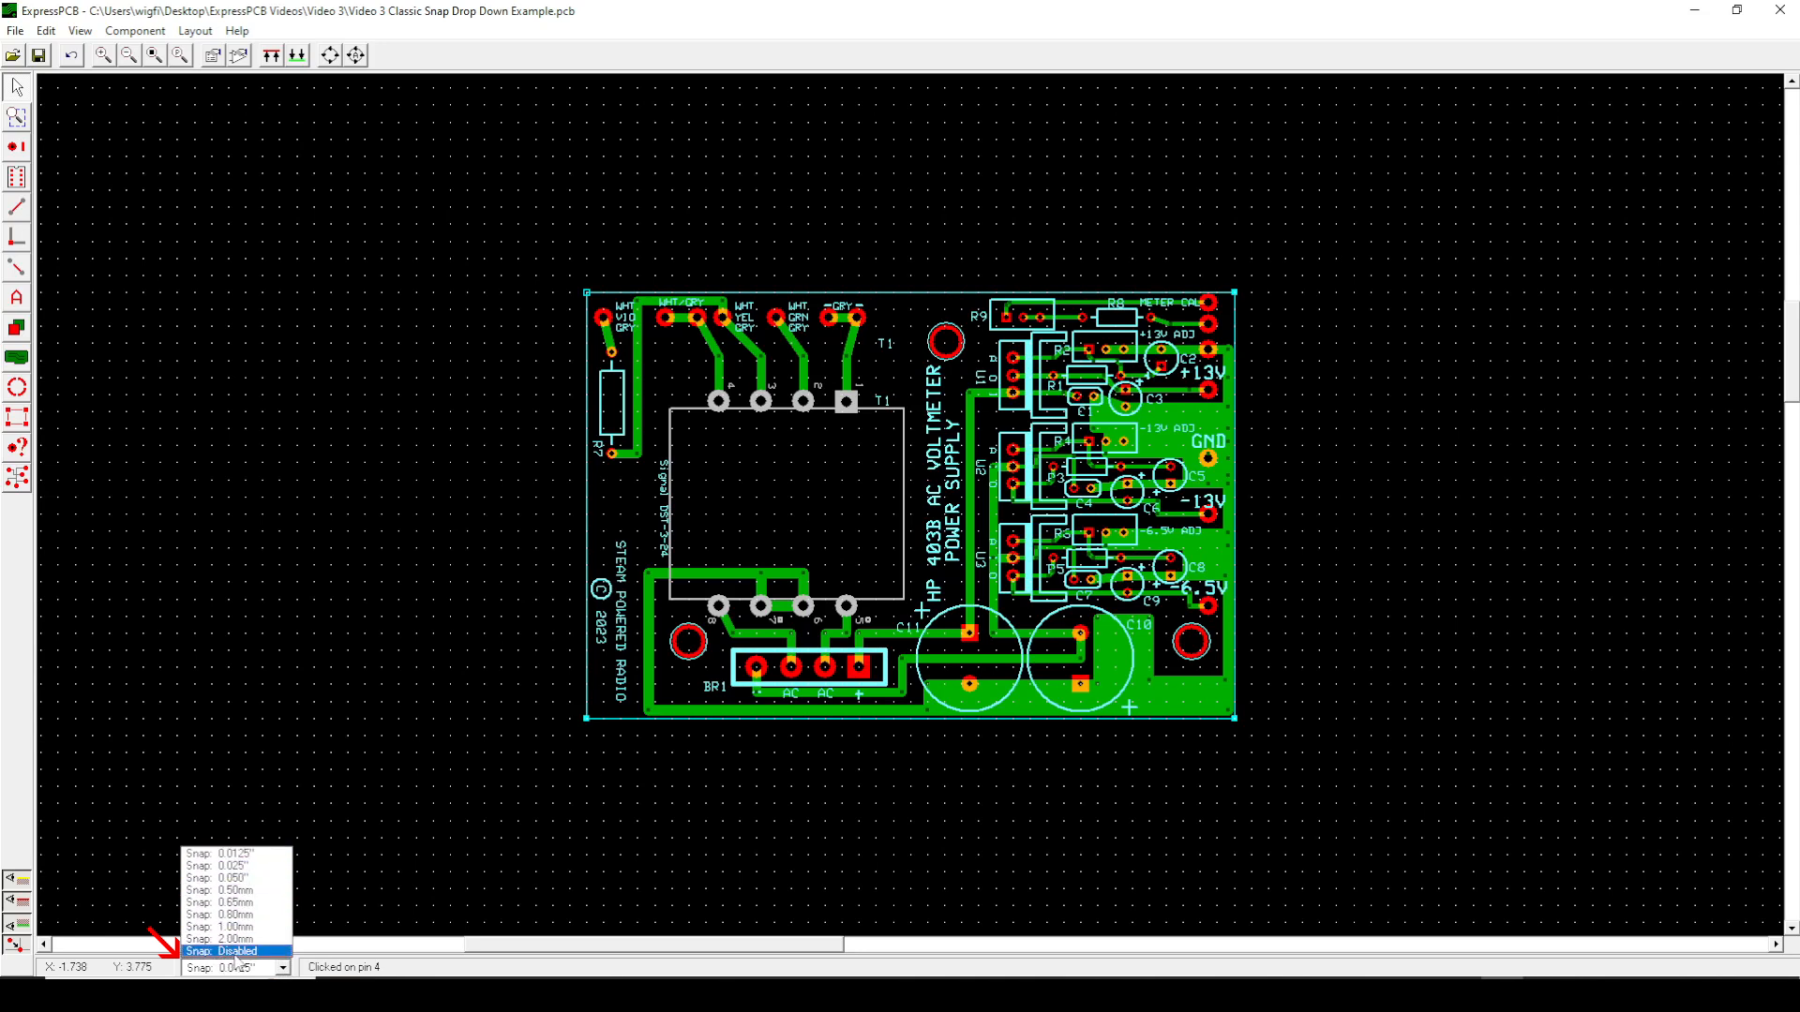
pyautogui.click(238, 877)
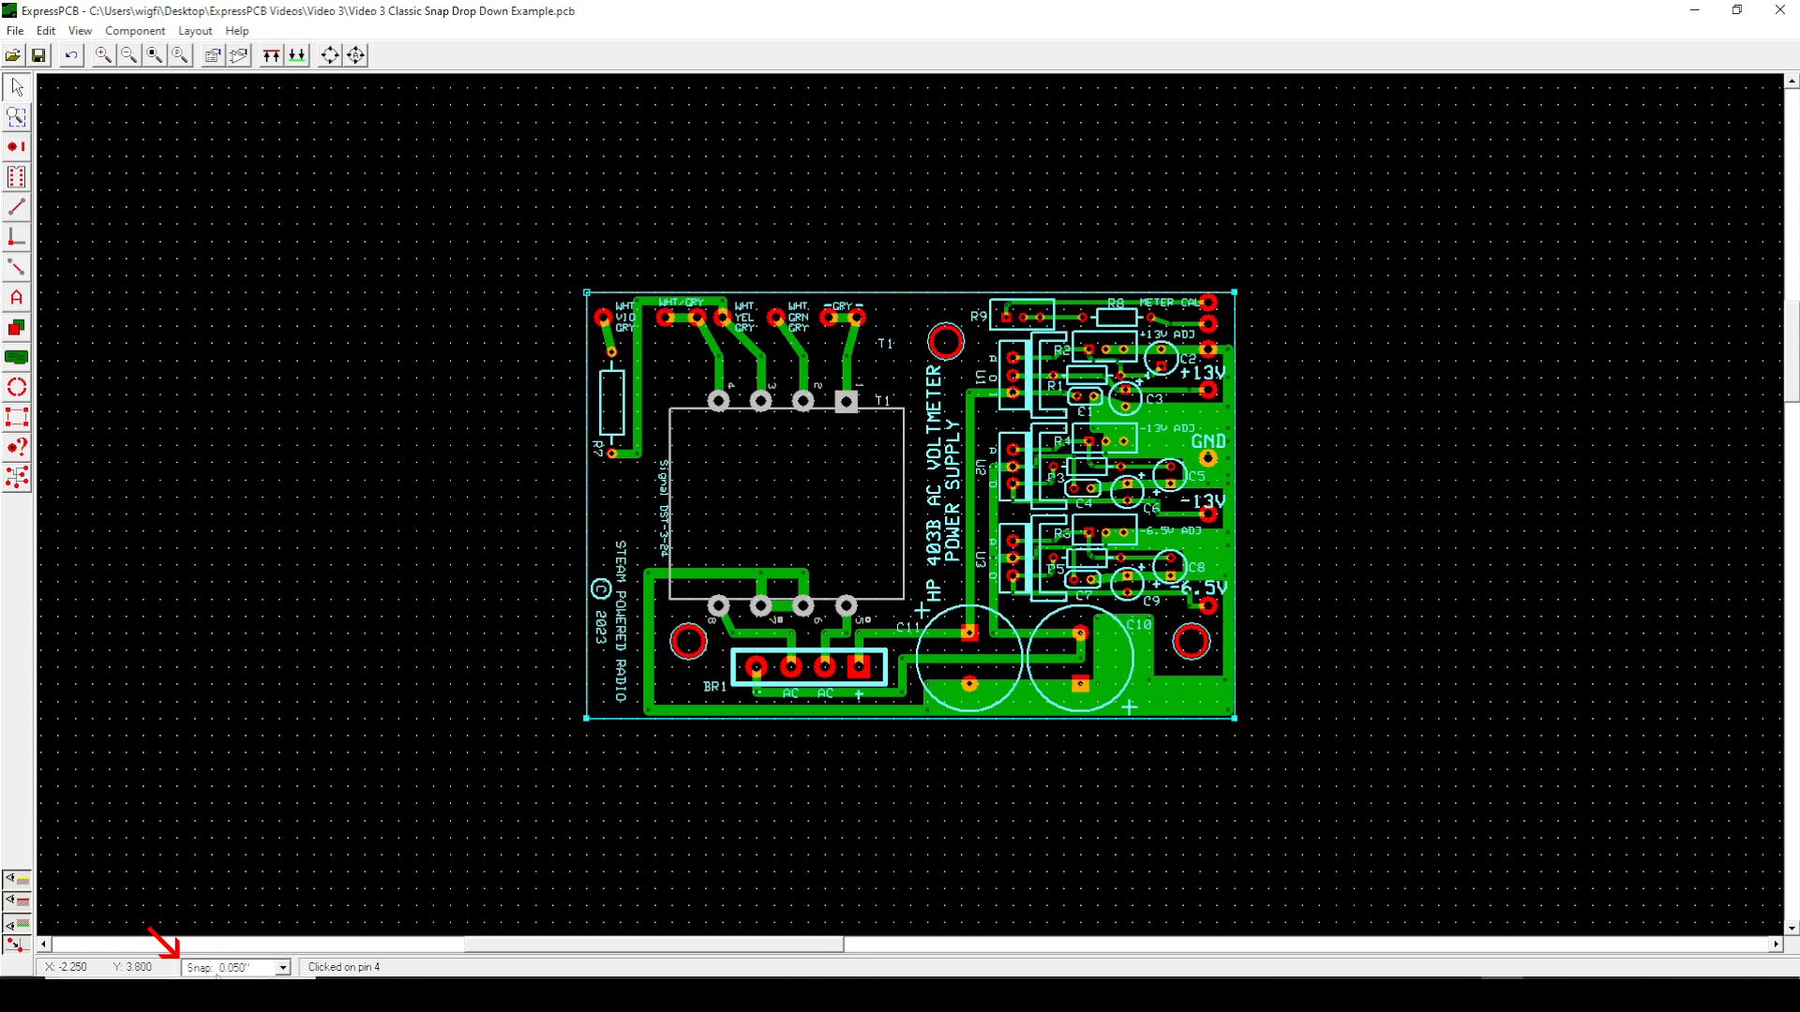
pyautogui.click(281, 968)
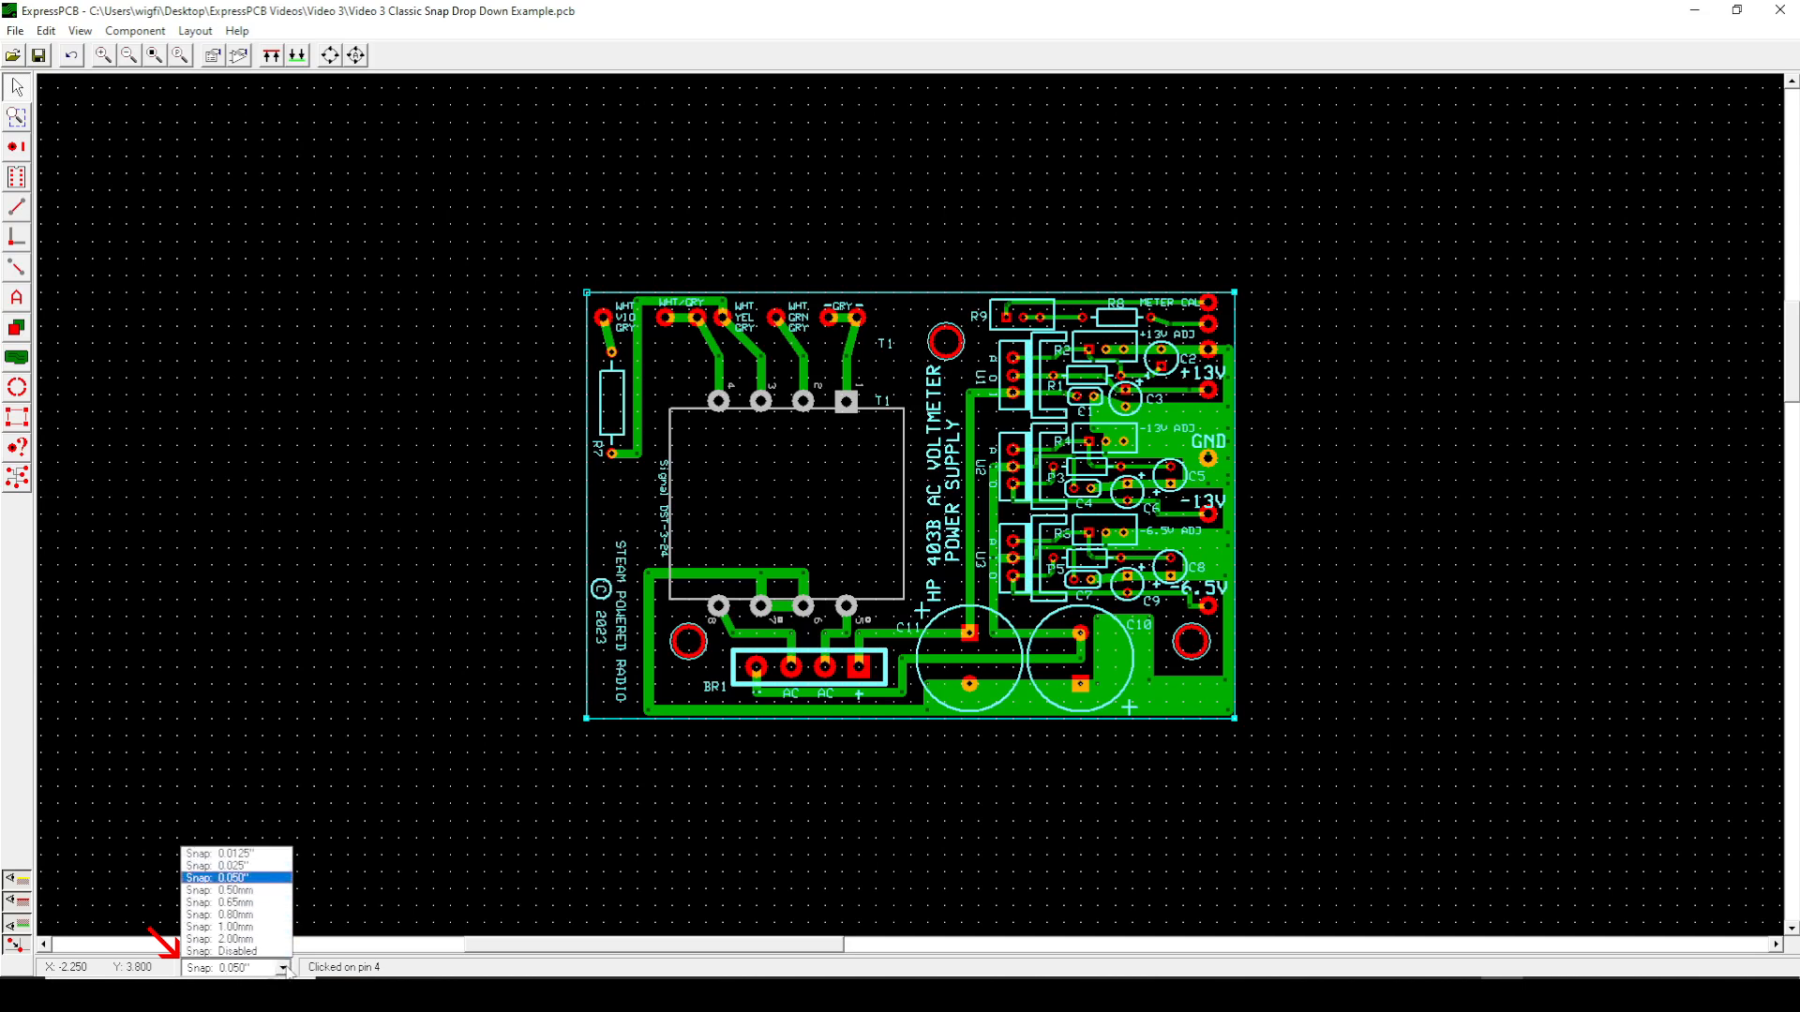
pyautogui.click(232, 864)
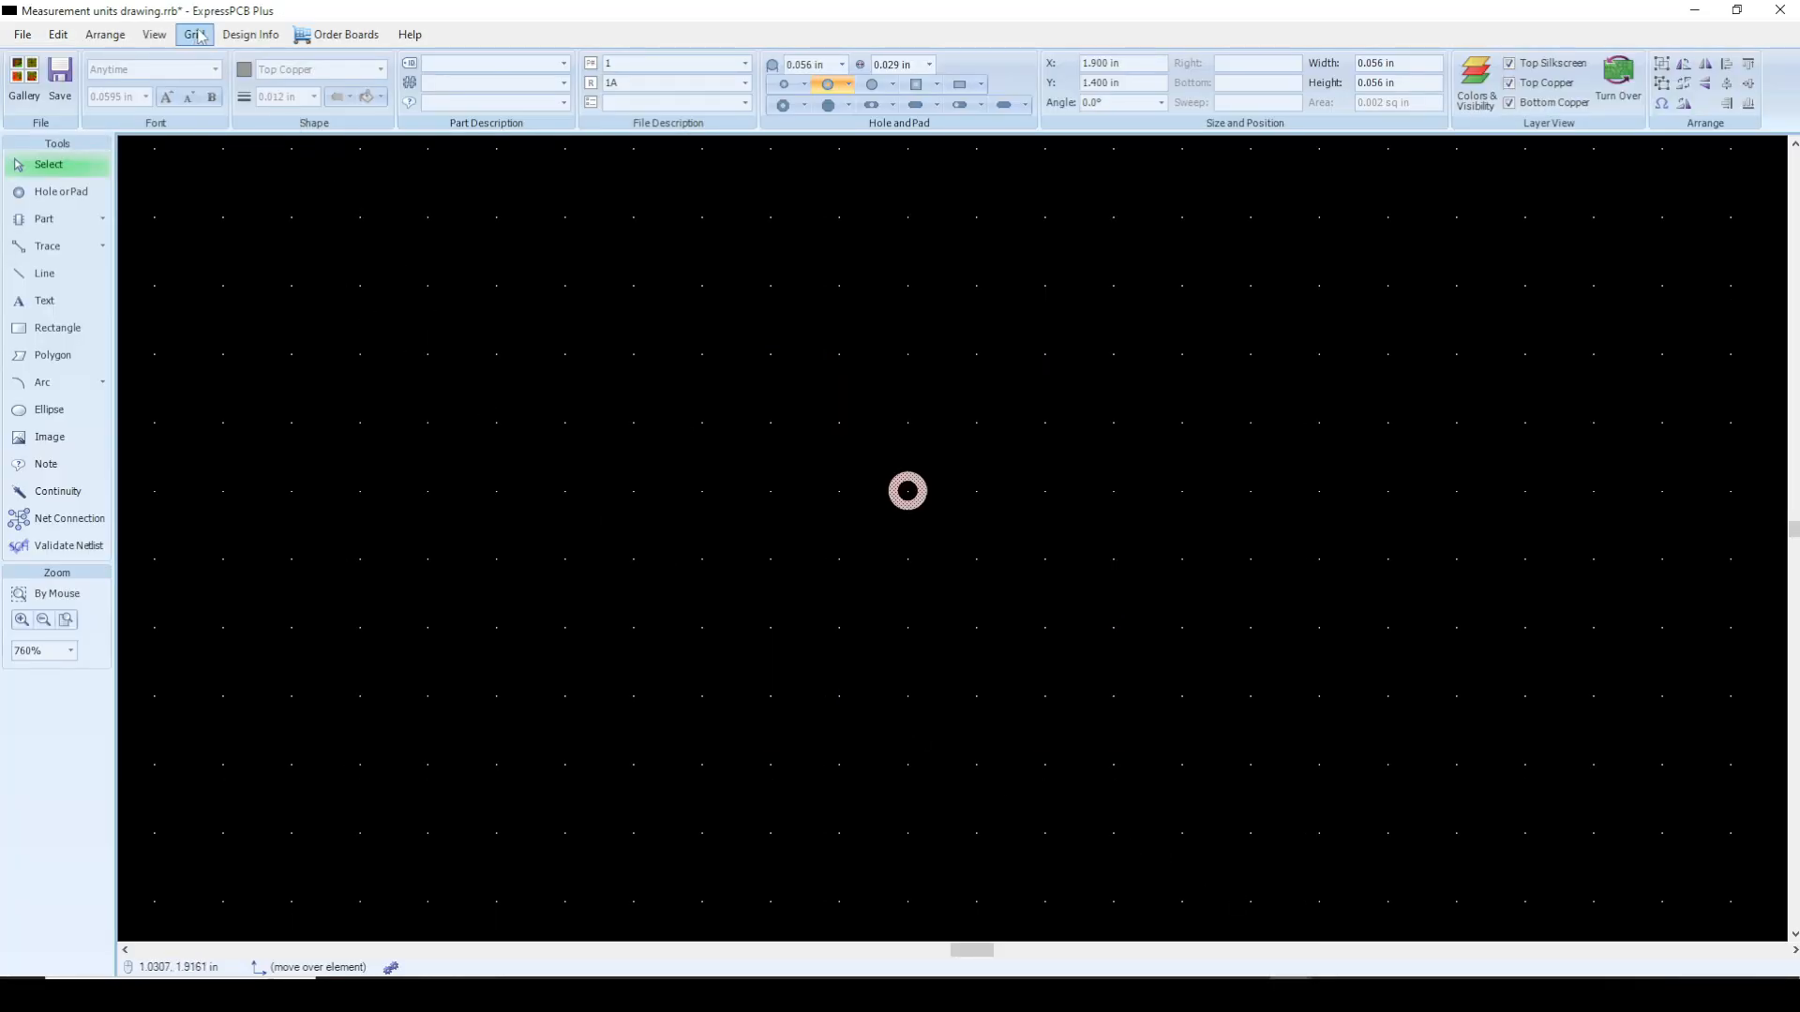
# Step: Back in ExpressPCB Plus, hide the grid and move the round pad to X 1.875 in, Y 1.475 in
pyautogui.click(197, 38)
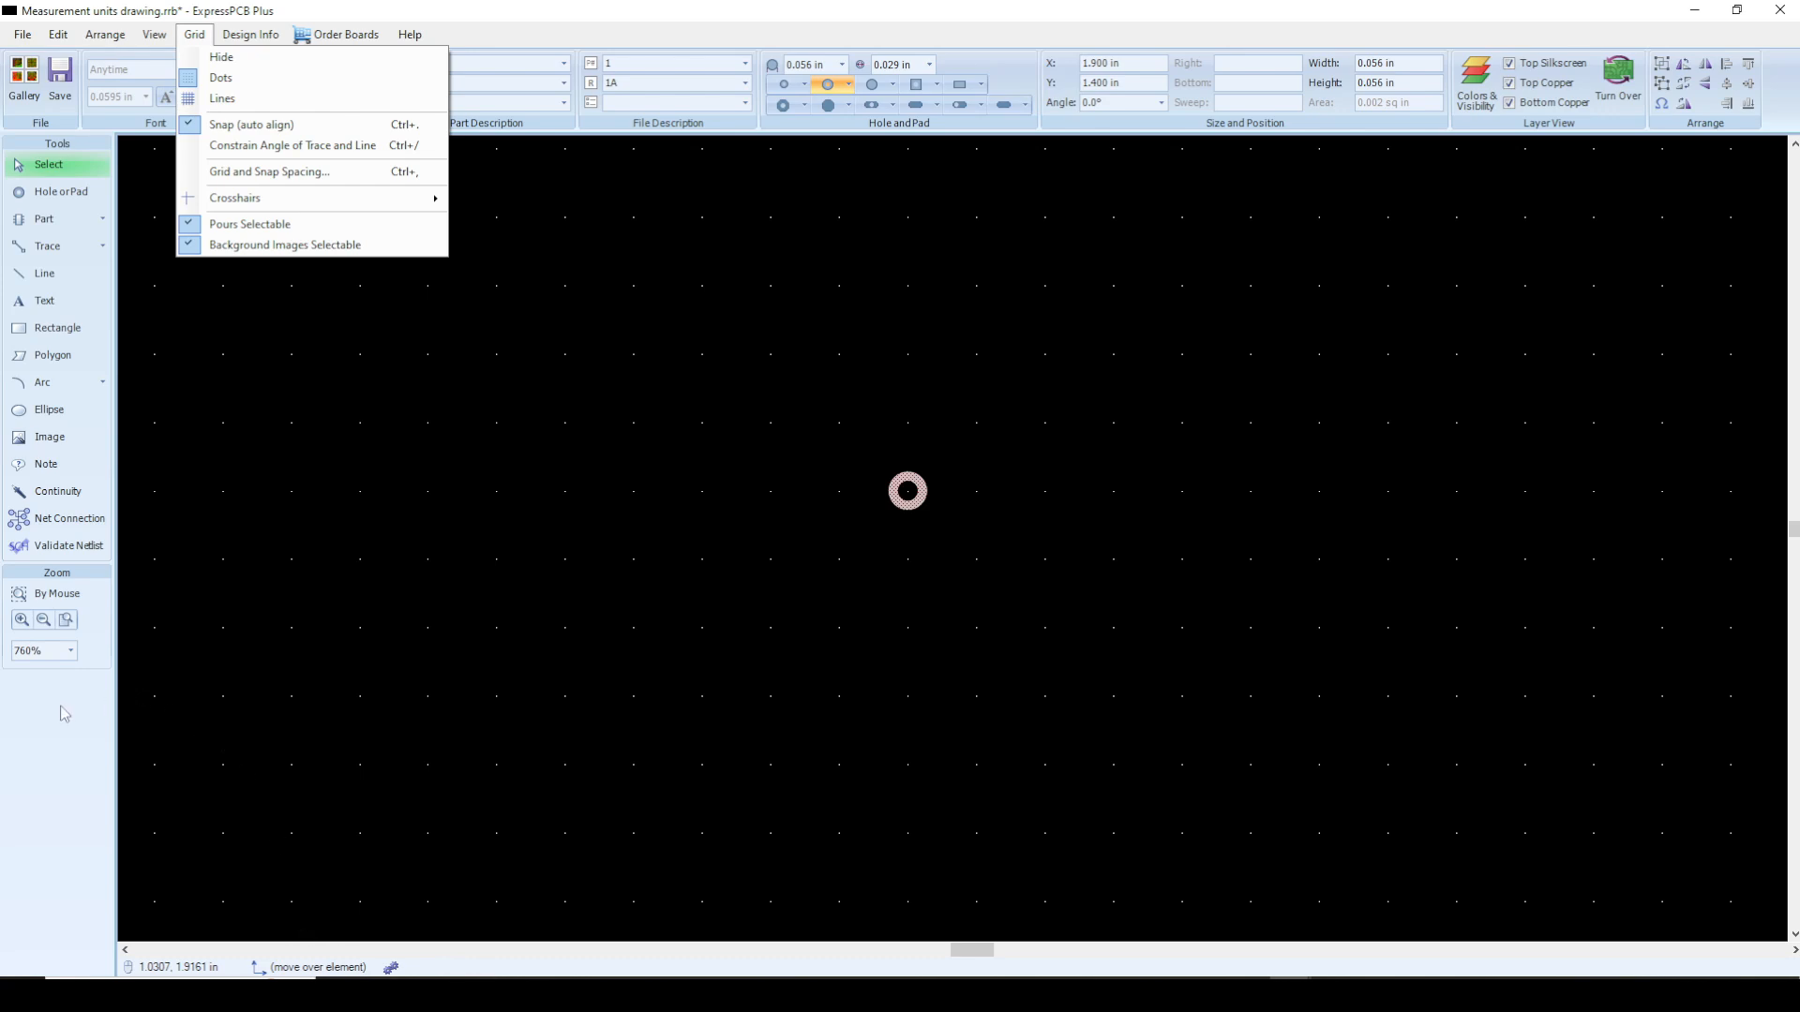
pyautogui.click(706, 654)
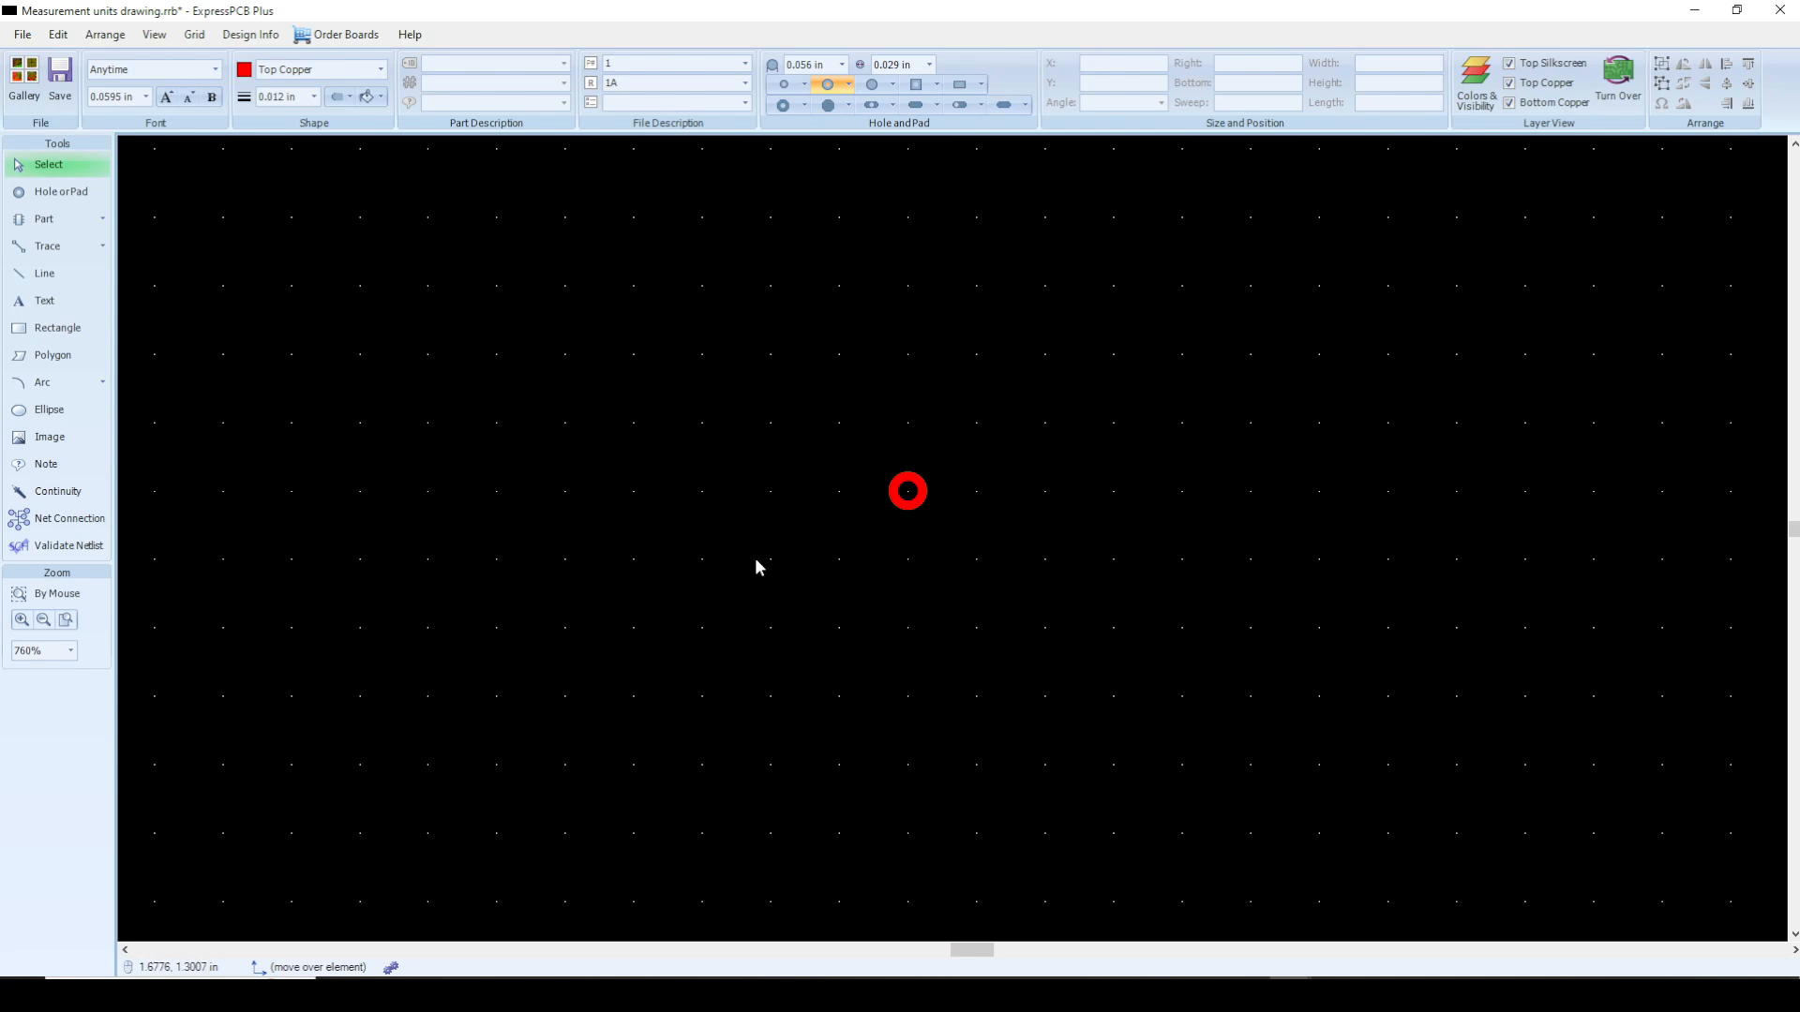
pyautogui.click(195, 36)
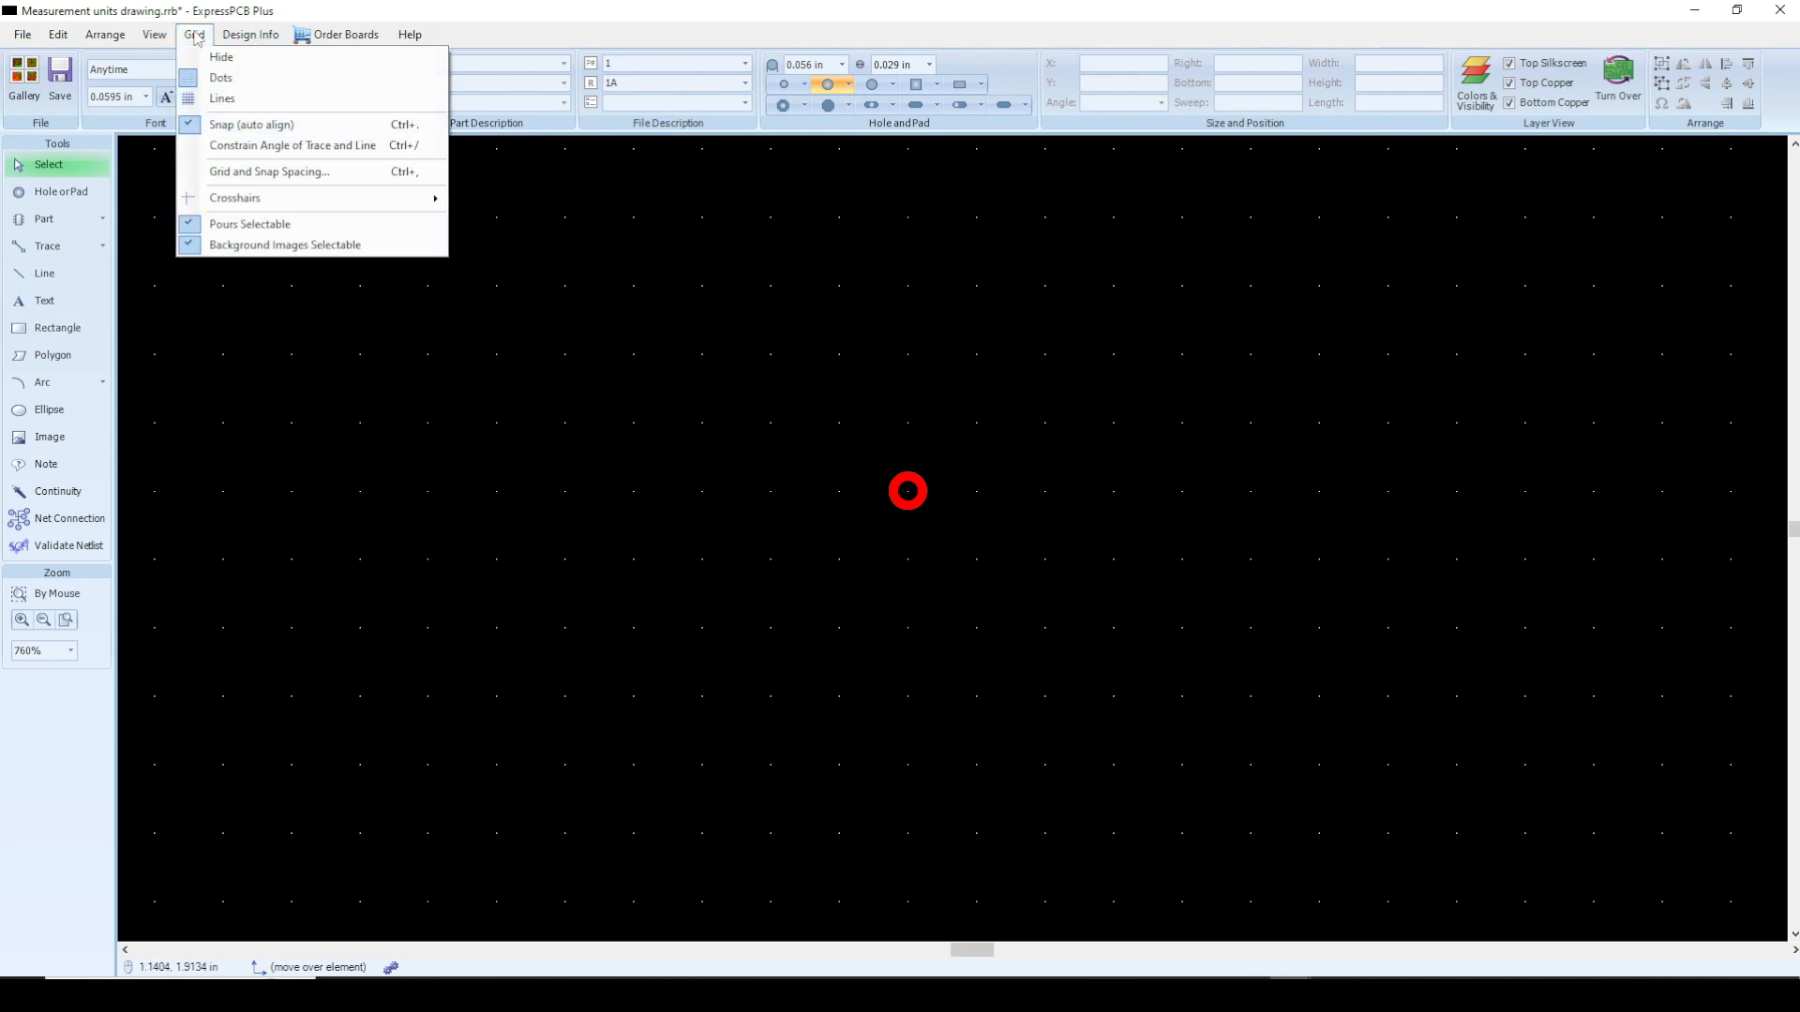
pyautogui.click(242, 60)
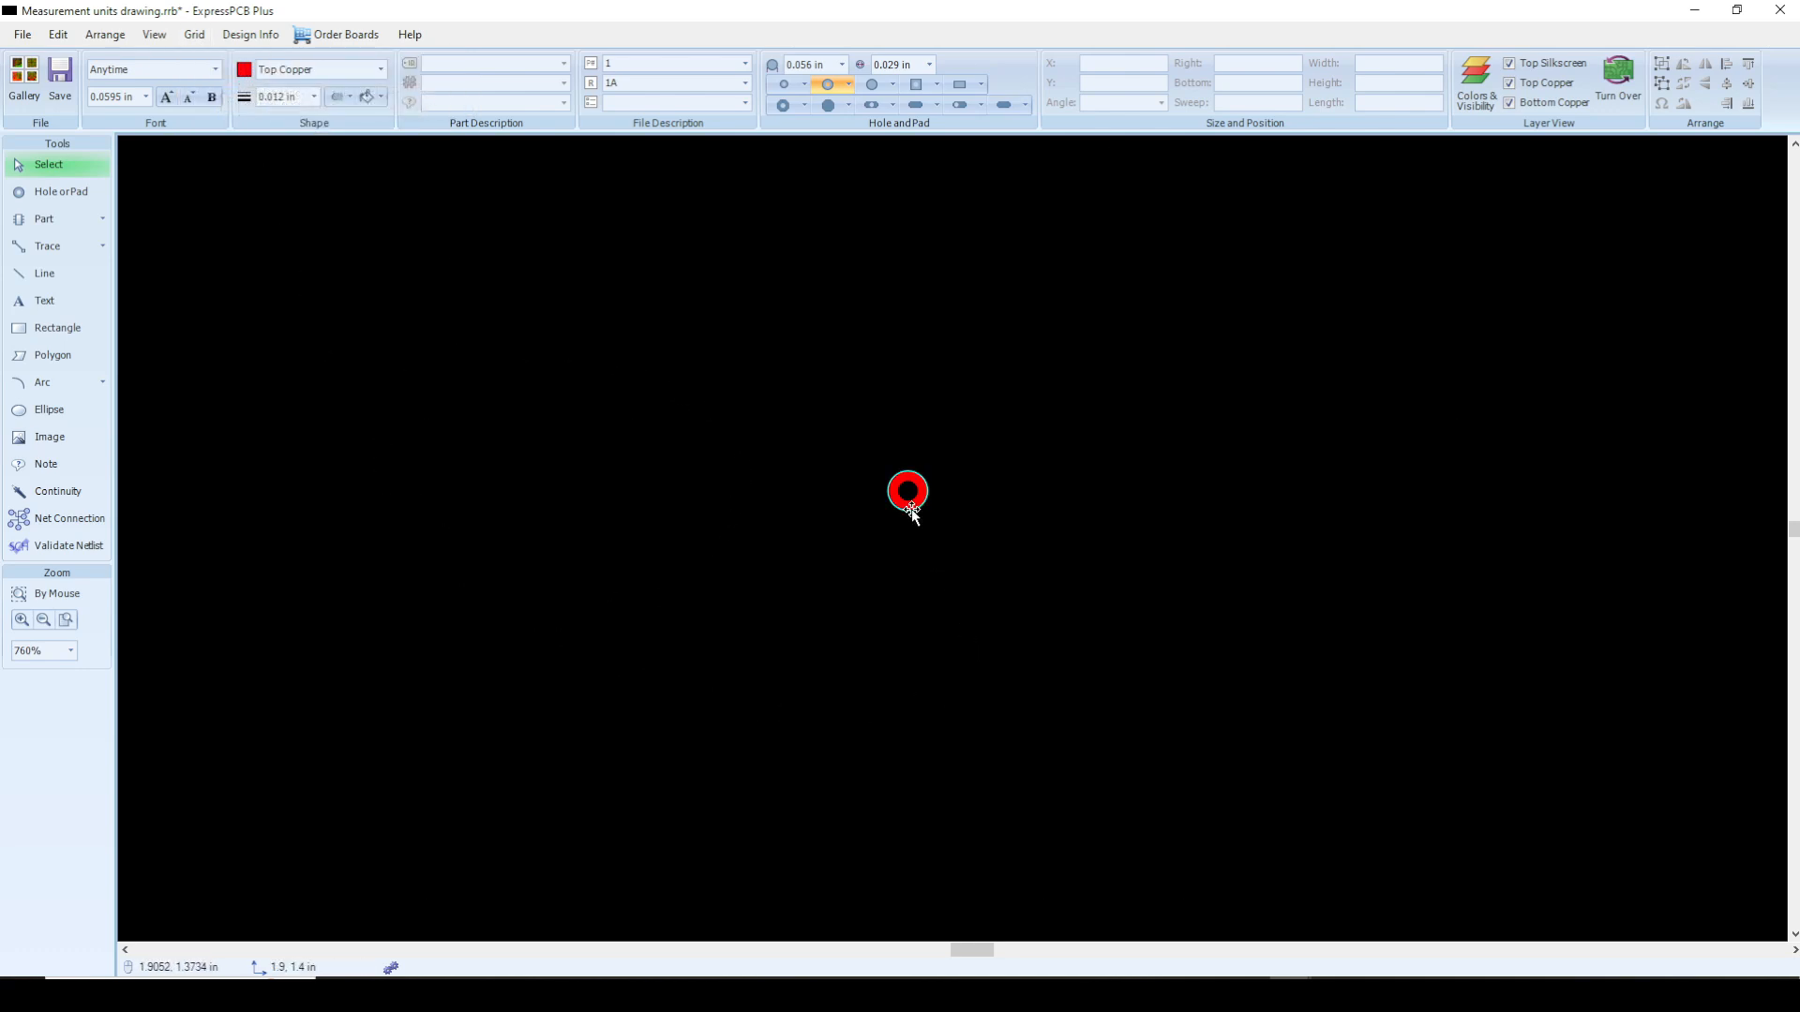
pyautogui.moveTo(911, 507)
pyautogui.mouseDown()
pyautogui.moveTo(942, 504)
pyautogui.moveTo(943, 458)
pyautogui.moveTo(890, 457)
pyautogui.mouseUp()
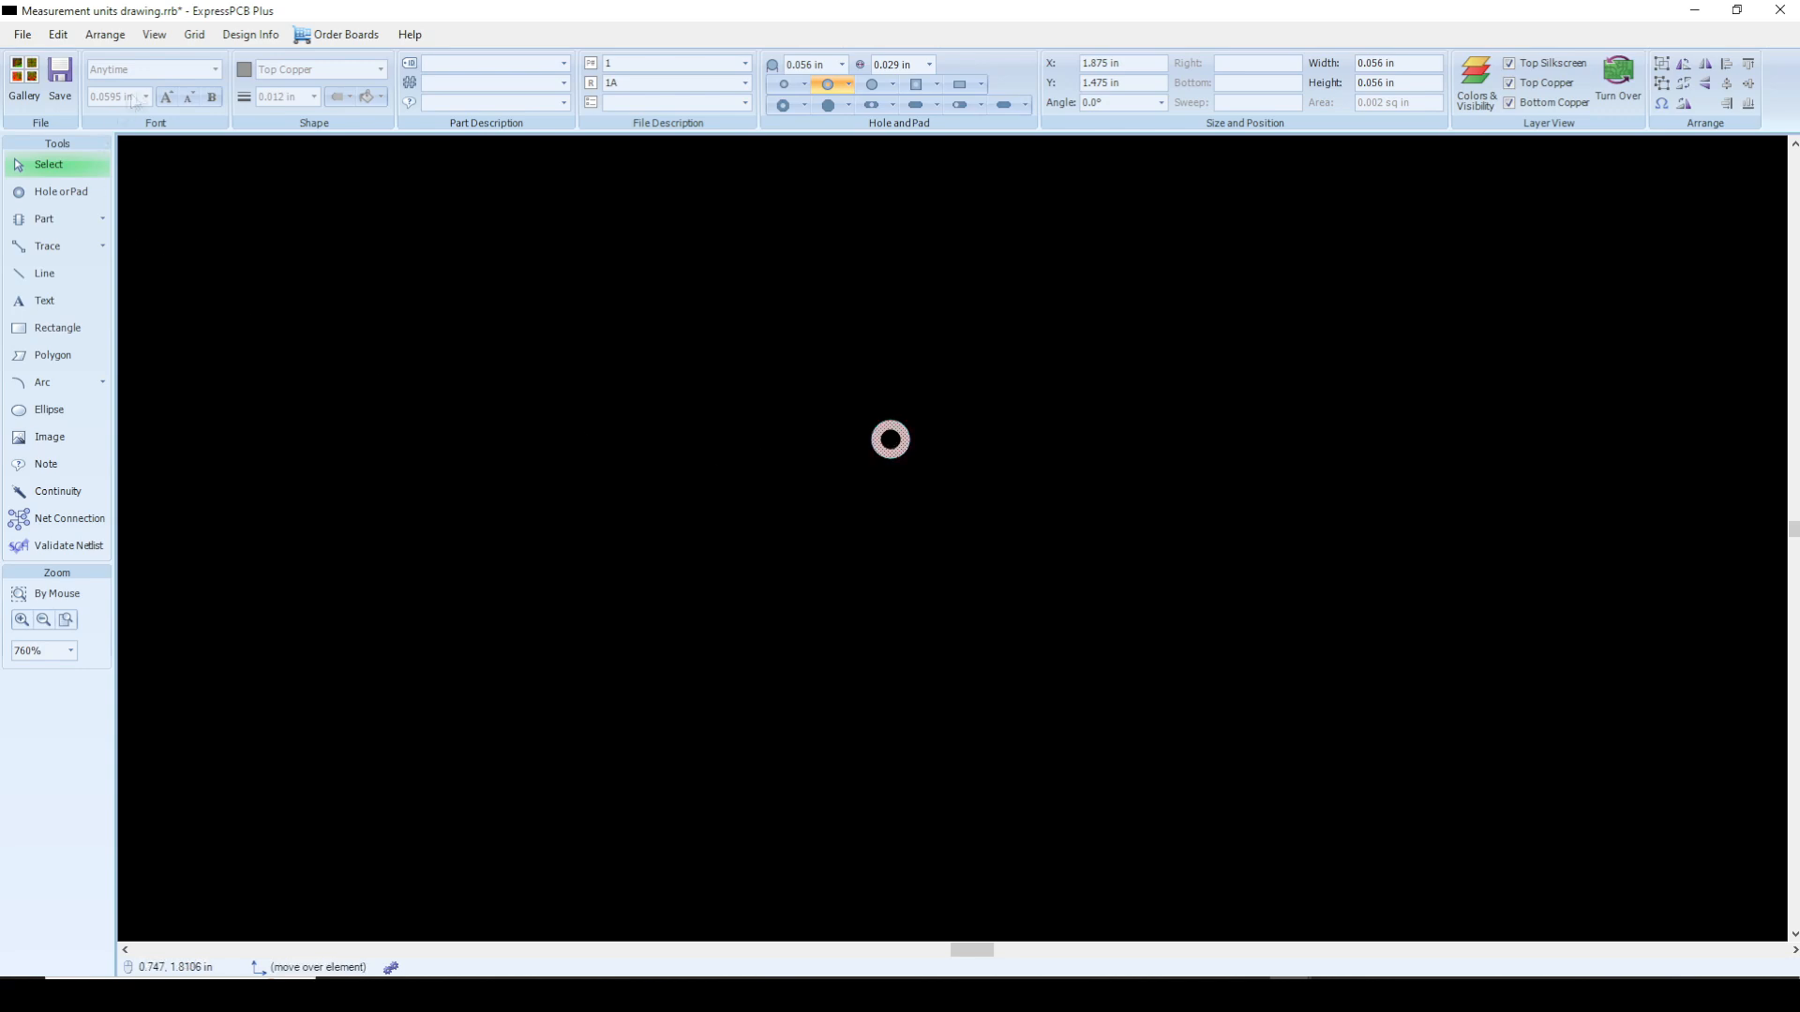
# Step: Show the grid again and move the round pad to X 1.800 in, Y 1.500 in
pyautogui.click(194, 35)
pyautogui.click(219, 59)
pyautogui.moveTo(893, 457); pyautogui.dragTo(841, 436)
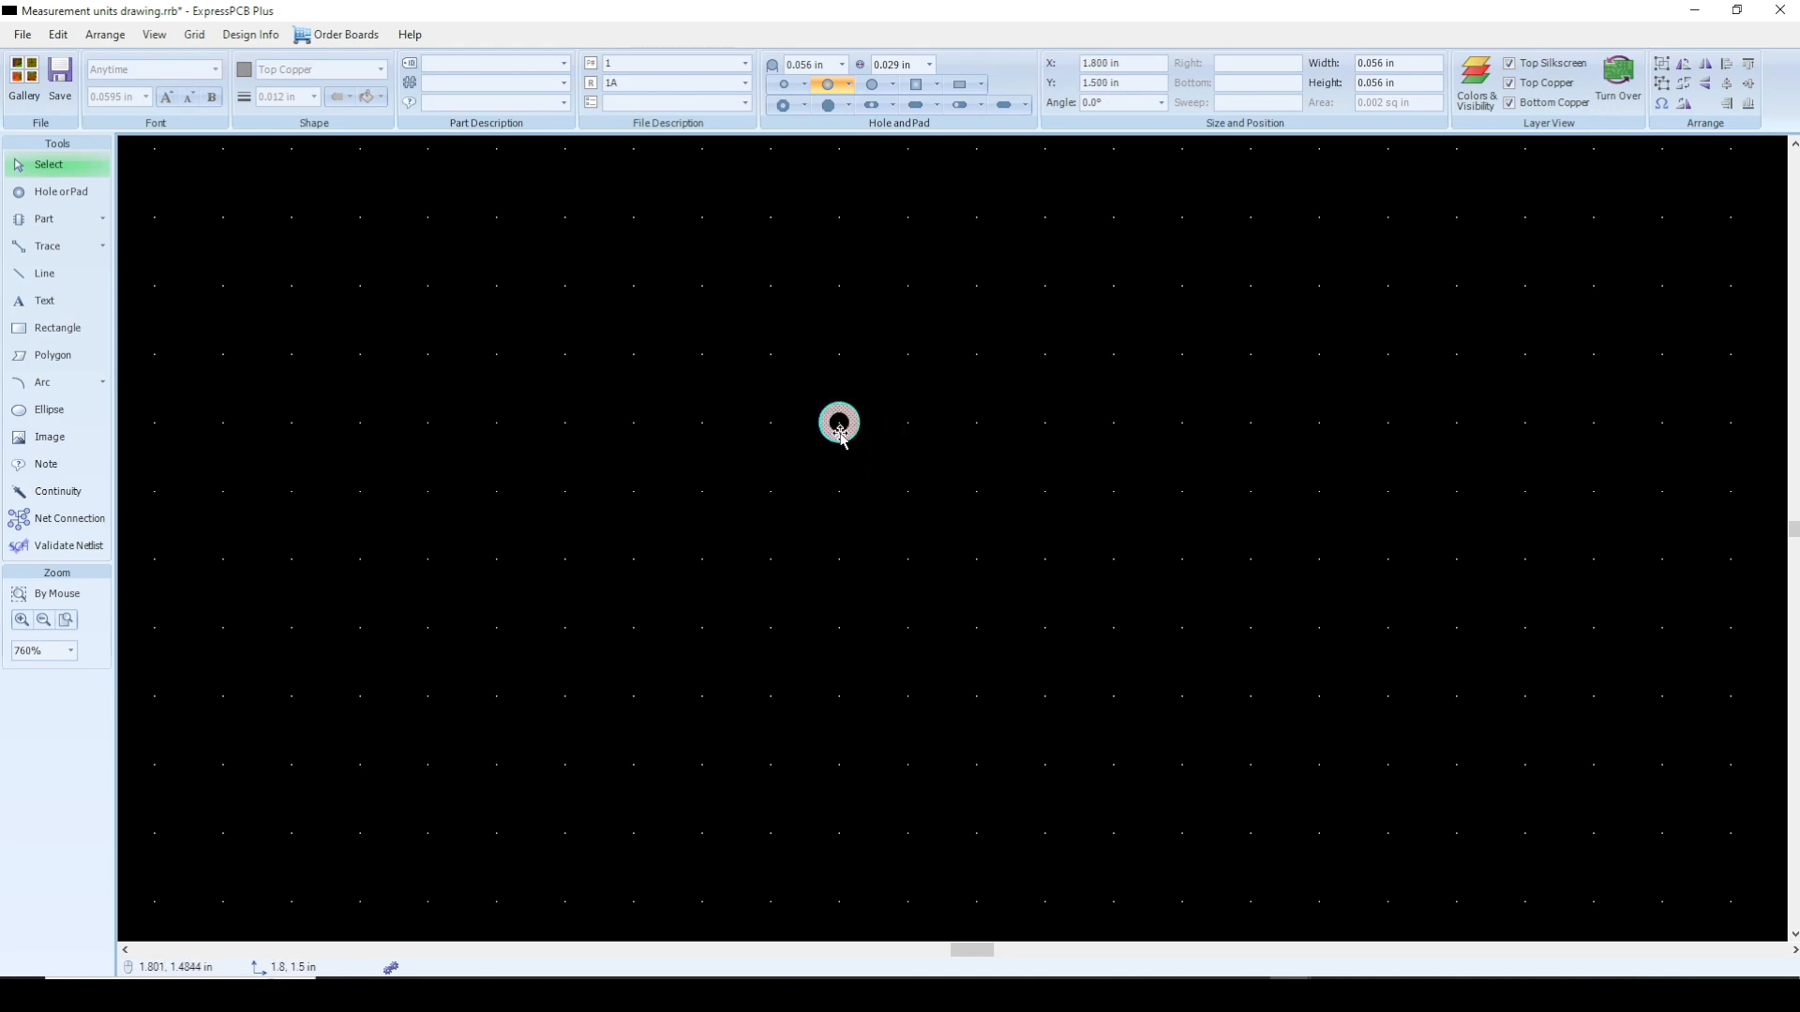
# Step: Display the grid as lines, and after that switch it back to dots
pyautogui.click(194, 35)
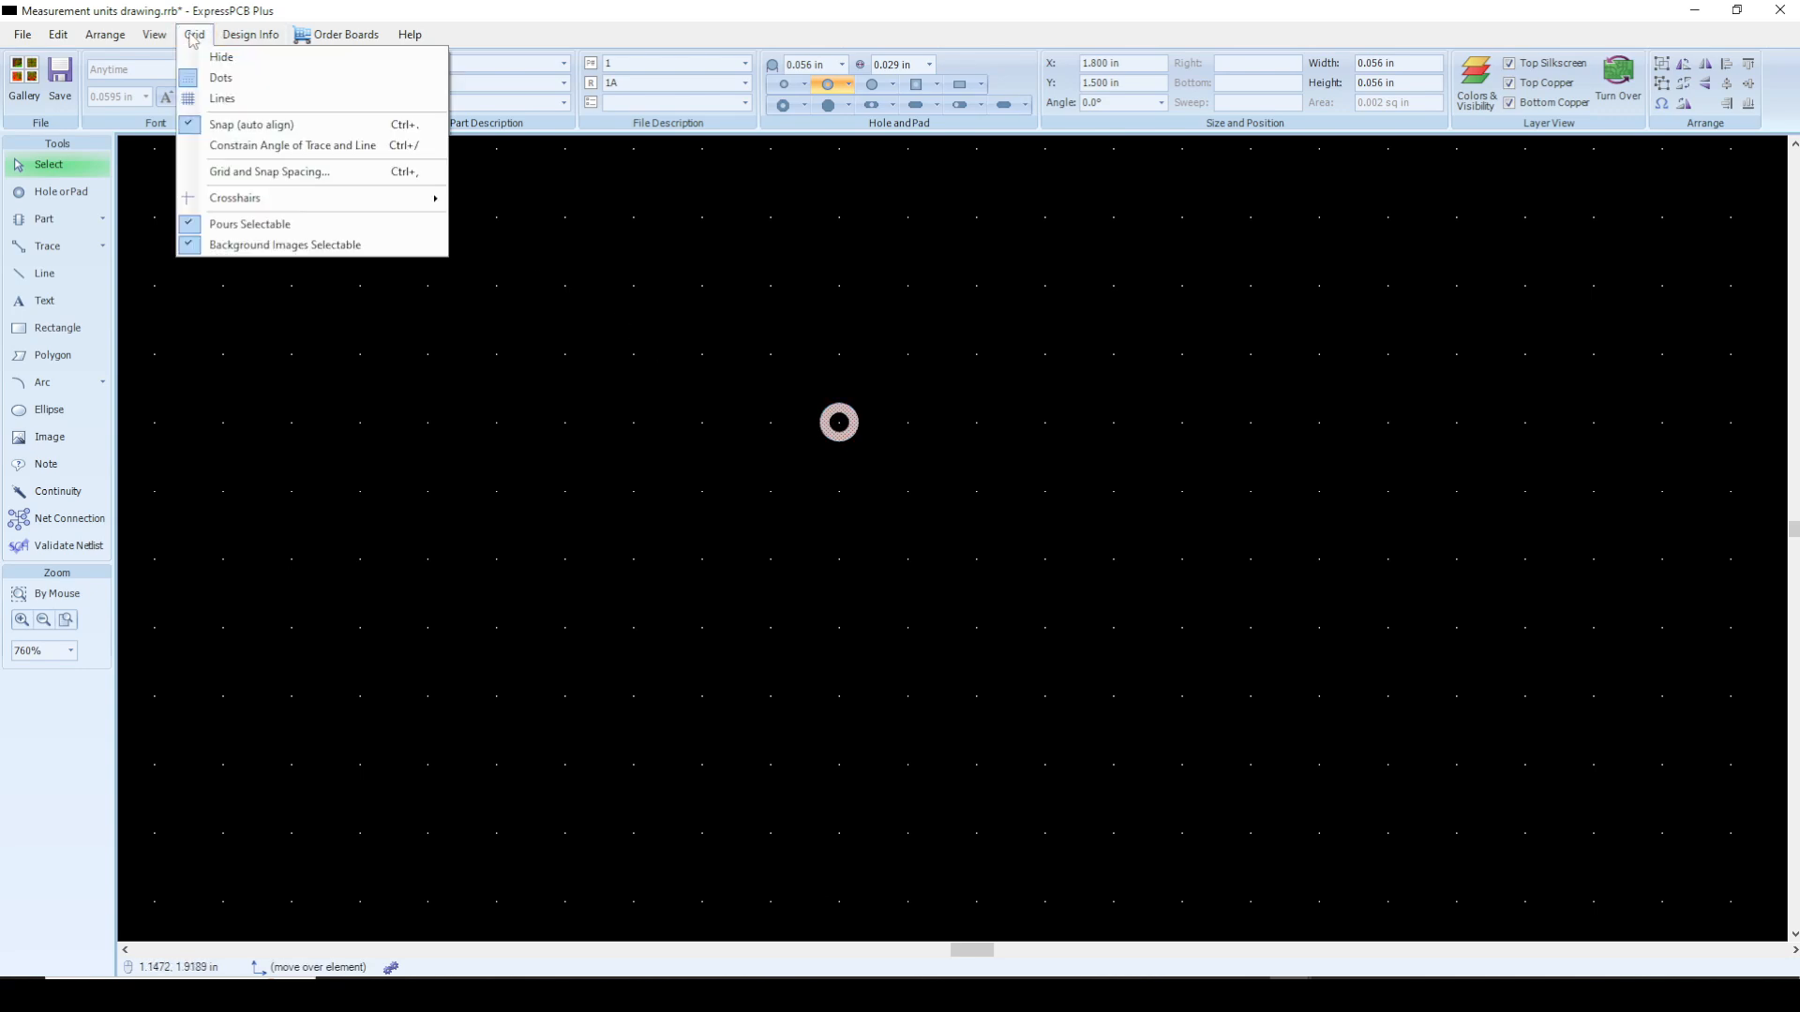
pyautogui.click(233, 99)
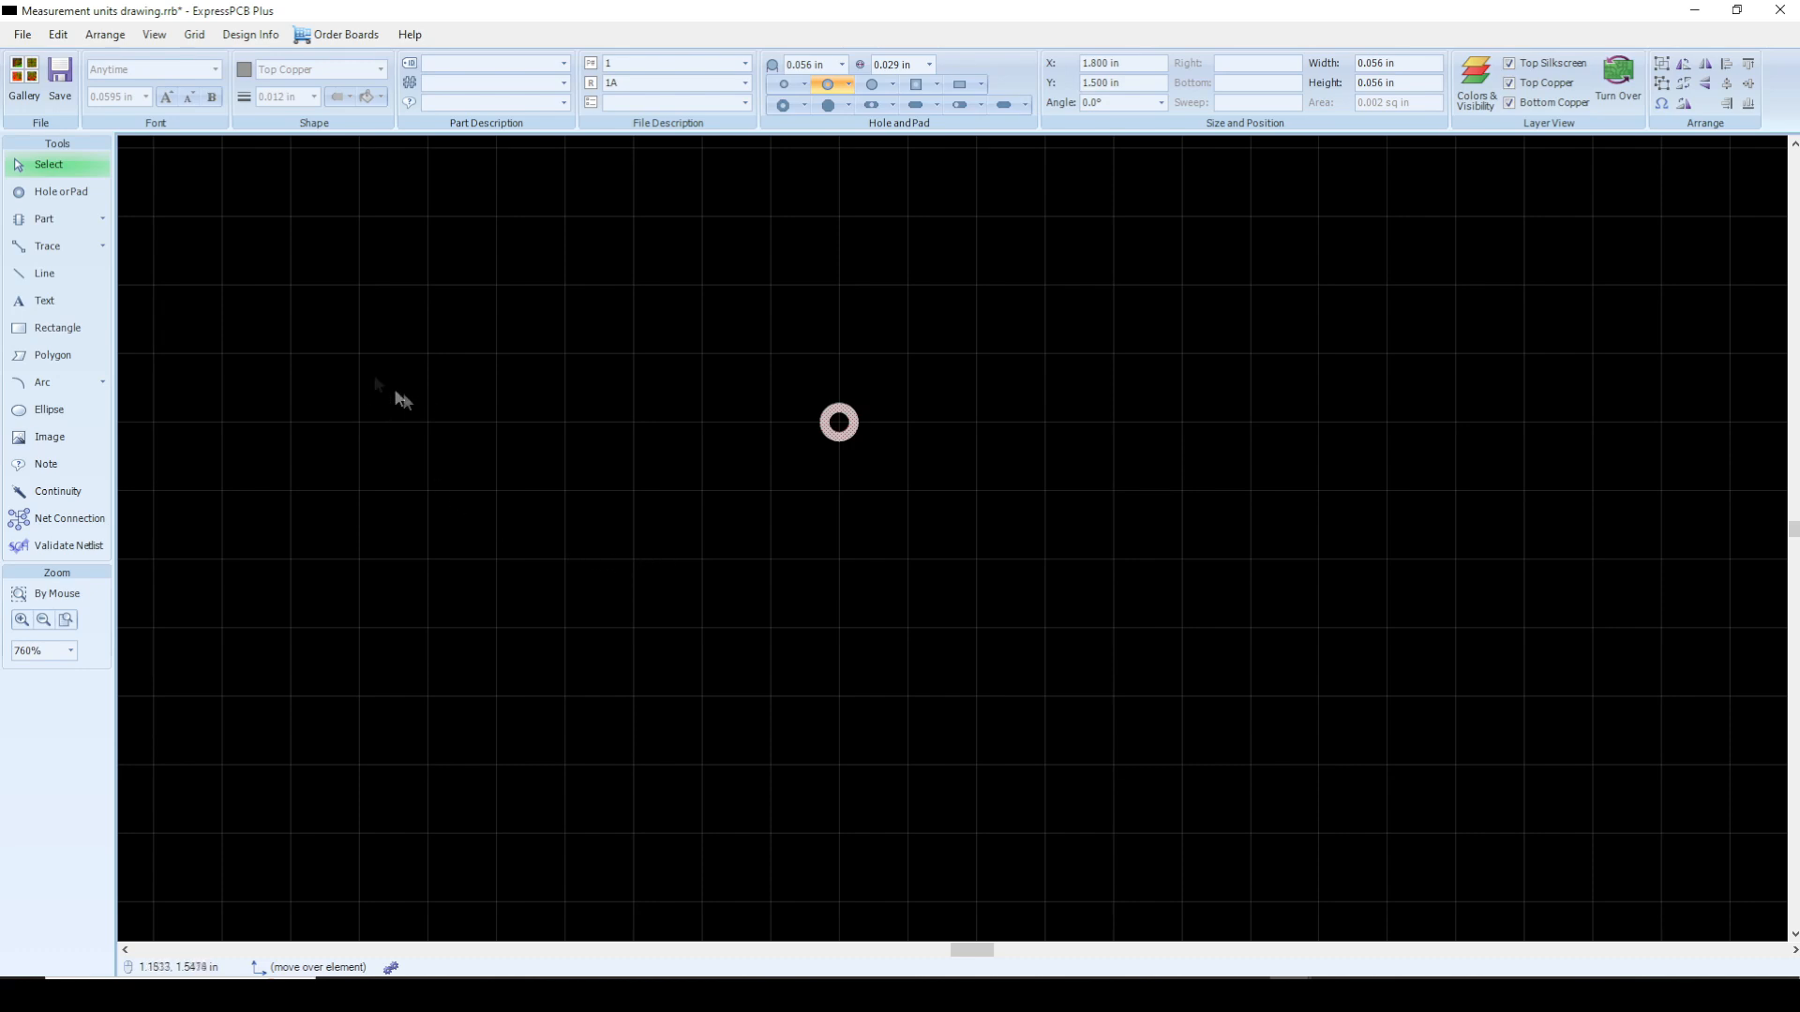
pyautogui.click(194, 35)
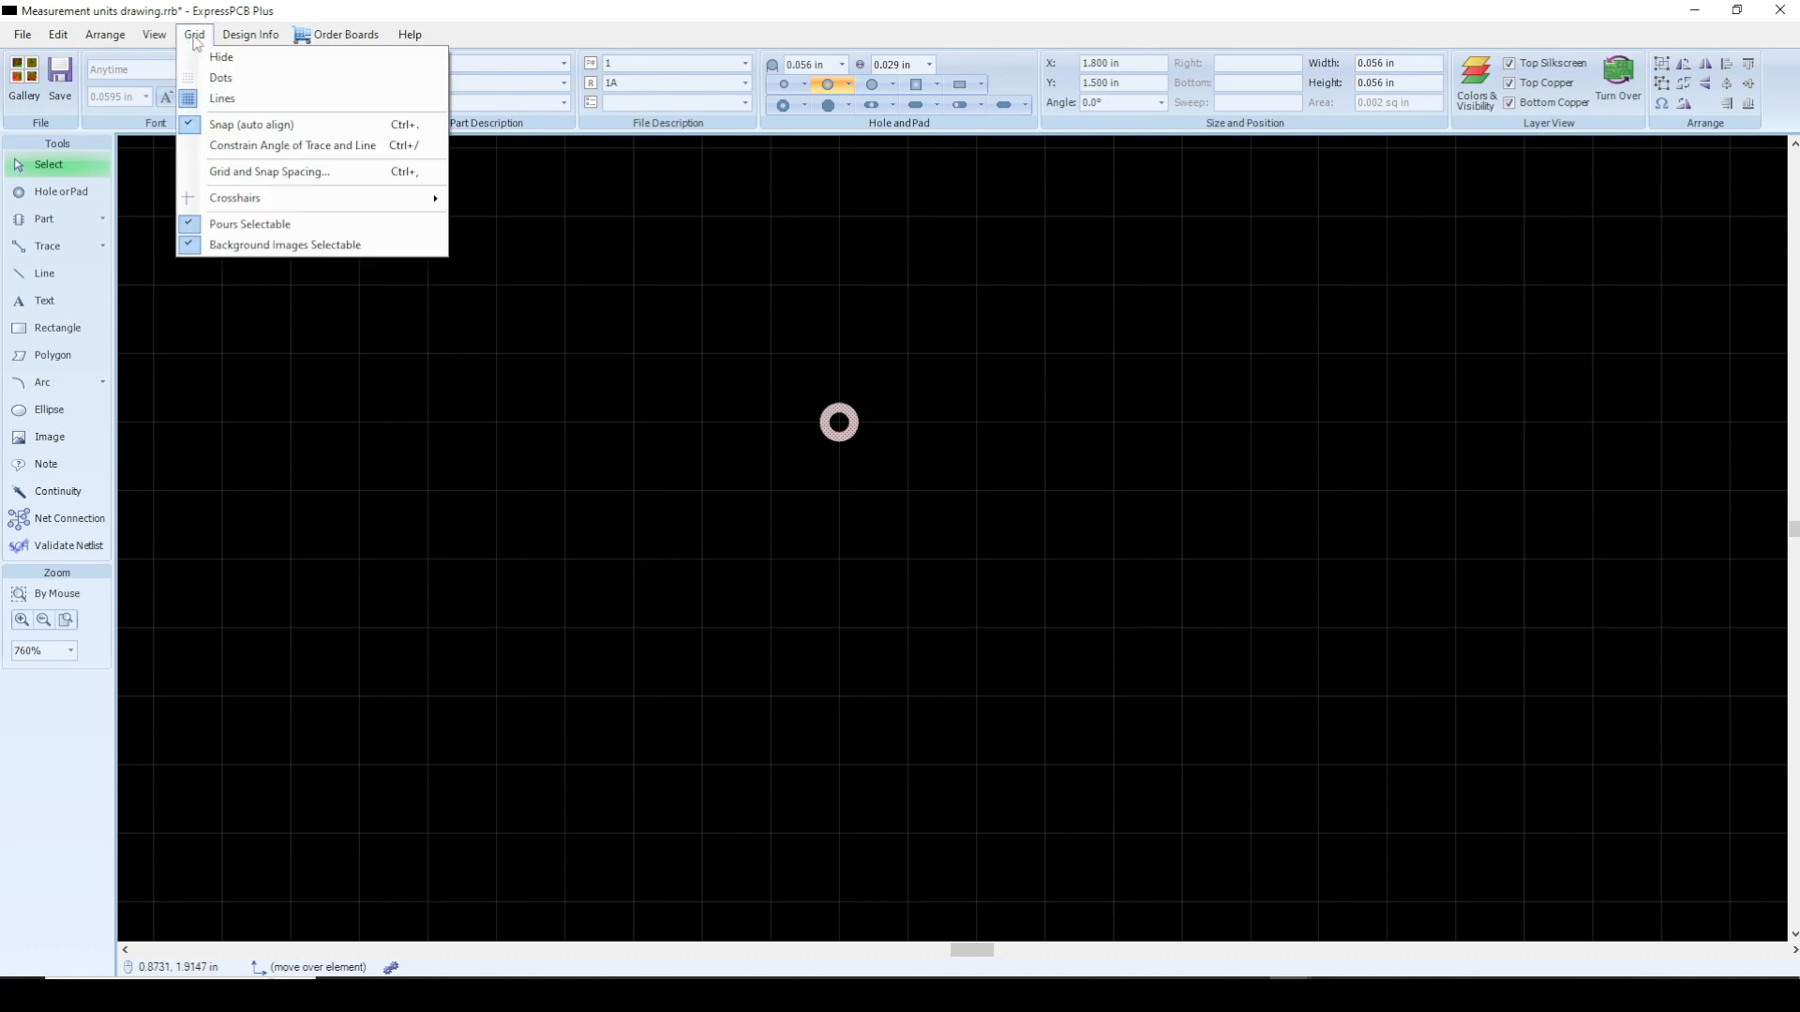
pyautogui.click(218, 82)
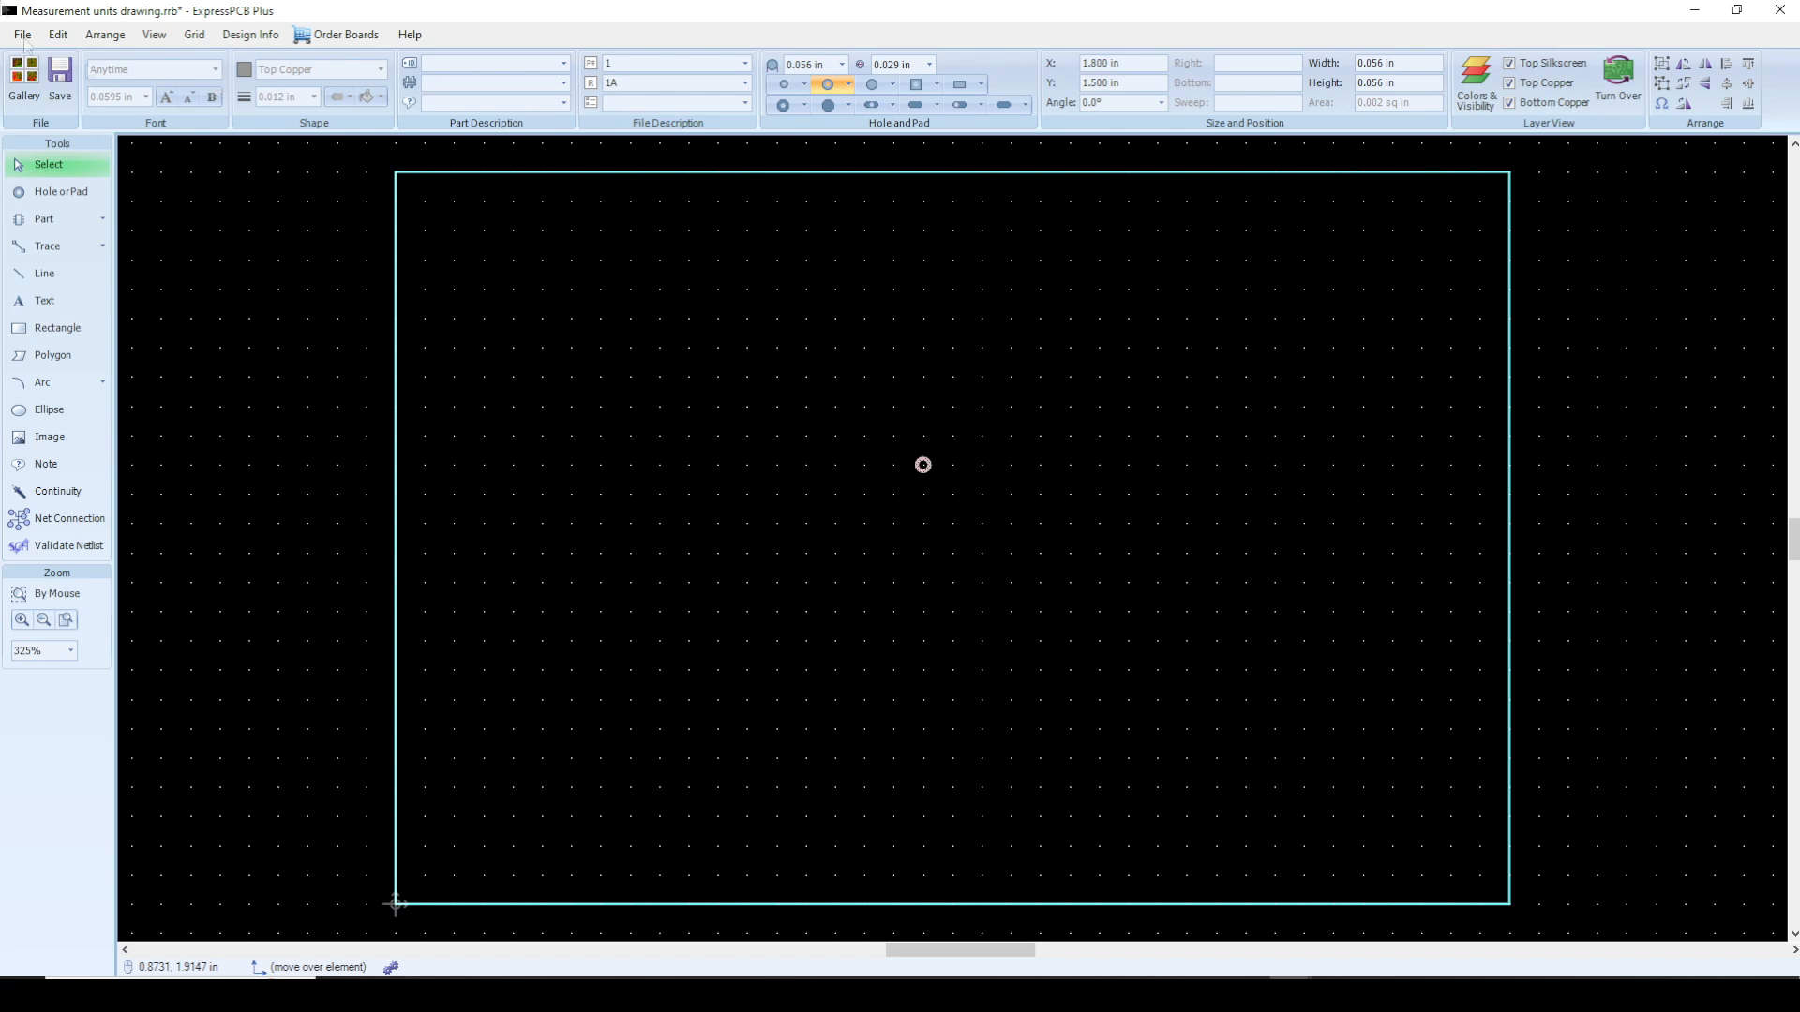
# Step: Enable the trace and line angle constraint and draw a top-copper line from 0.700, 2.000 through 1.800, 2.000 and 1.800, 1.725 to 2.175, 1.350 in
pyautogui.click(195, 35)
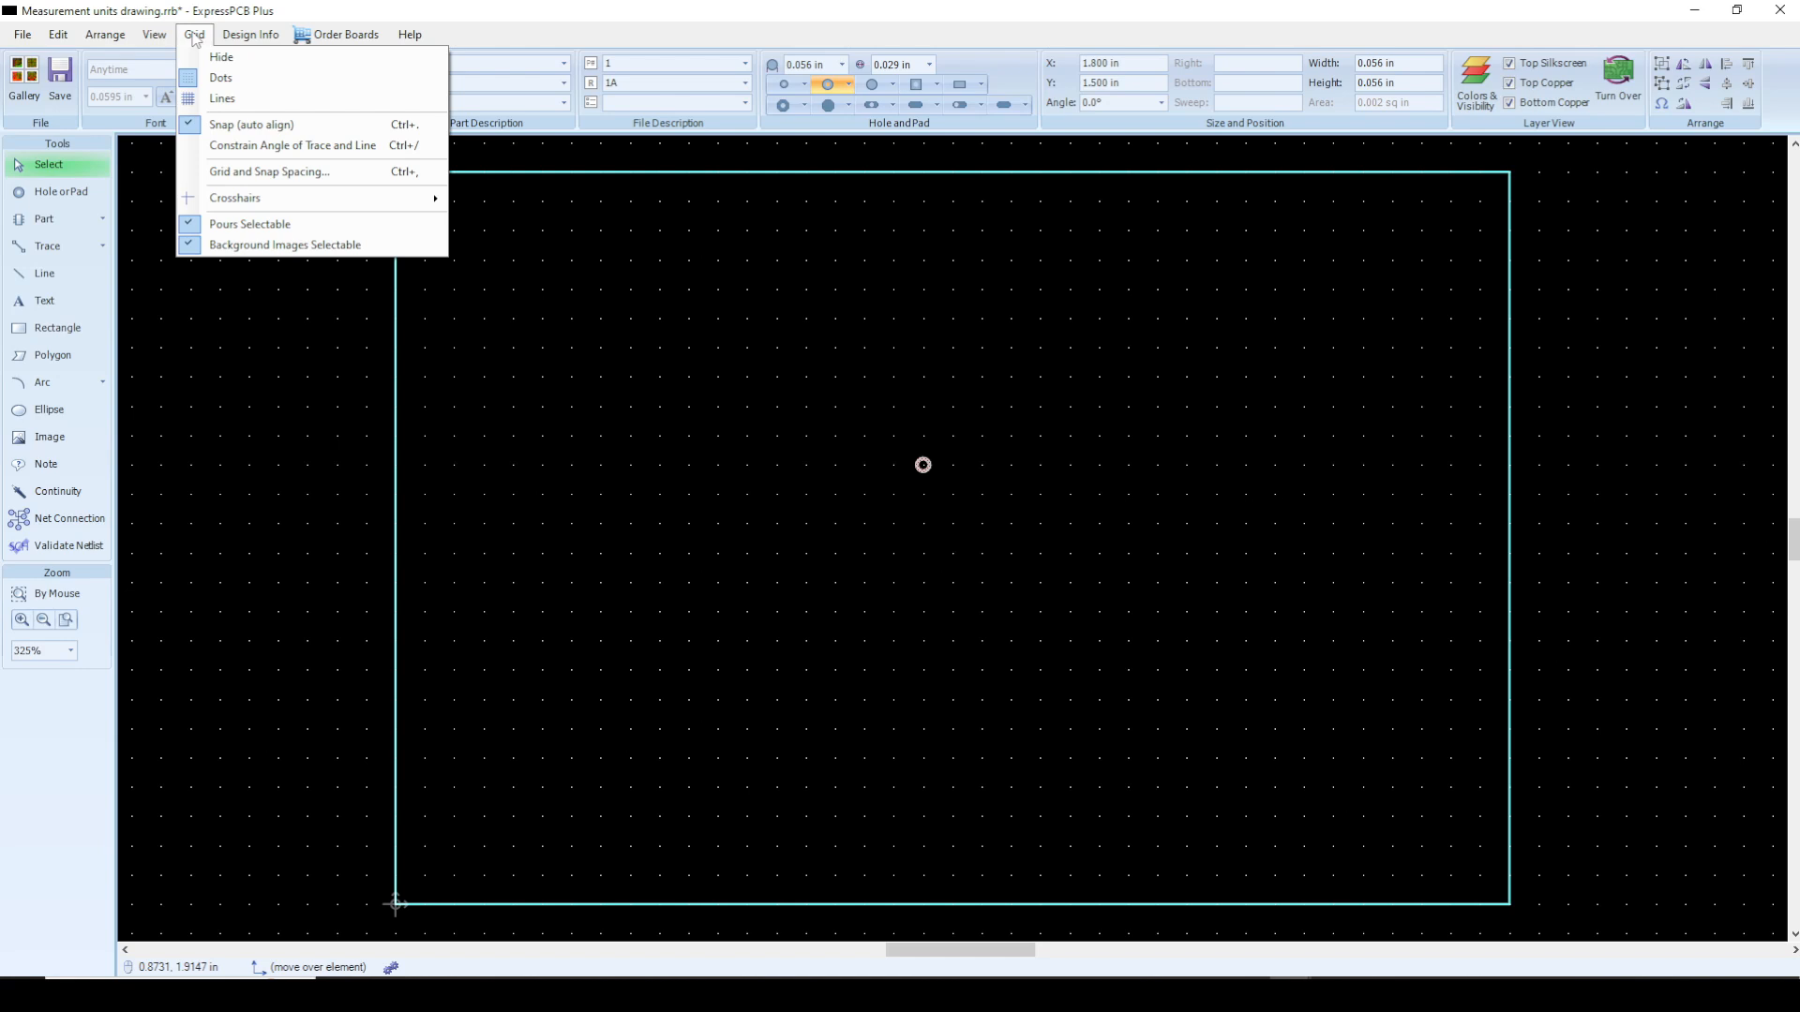
pyautogui.click(226, 148)
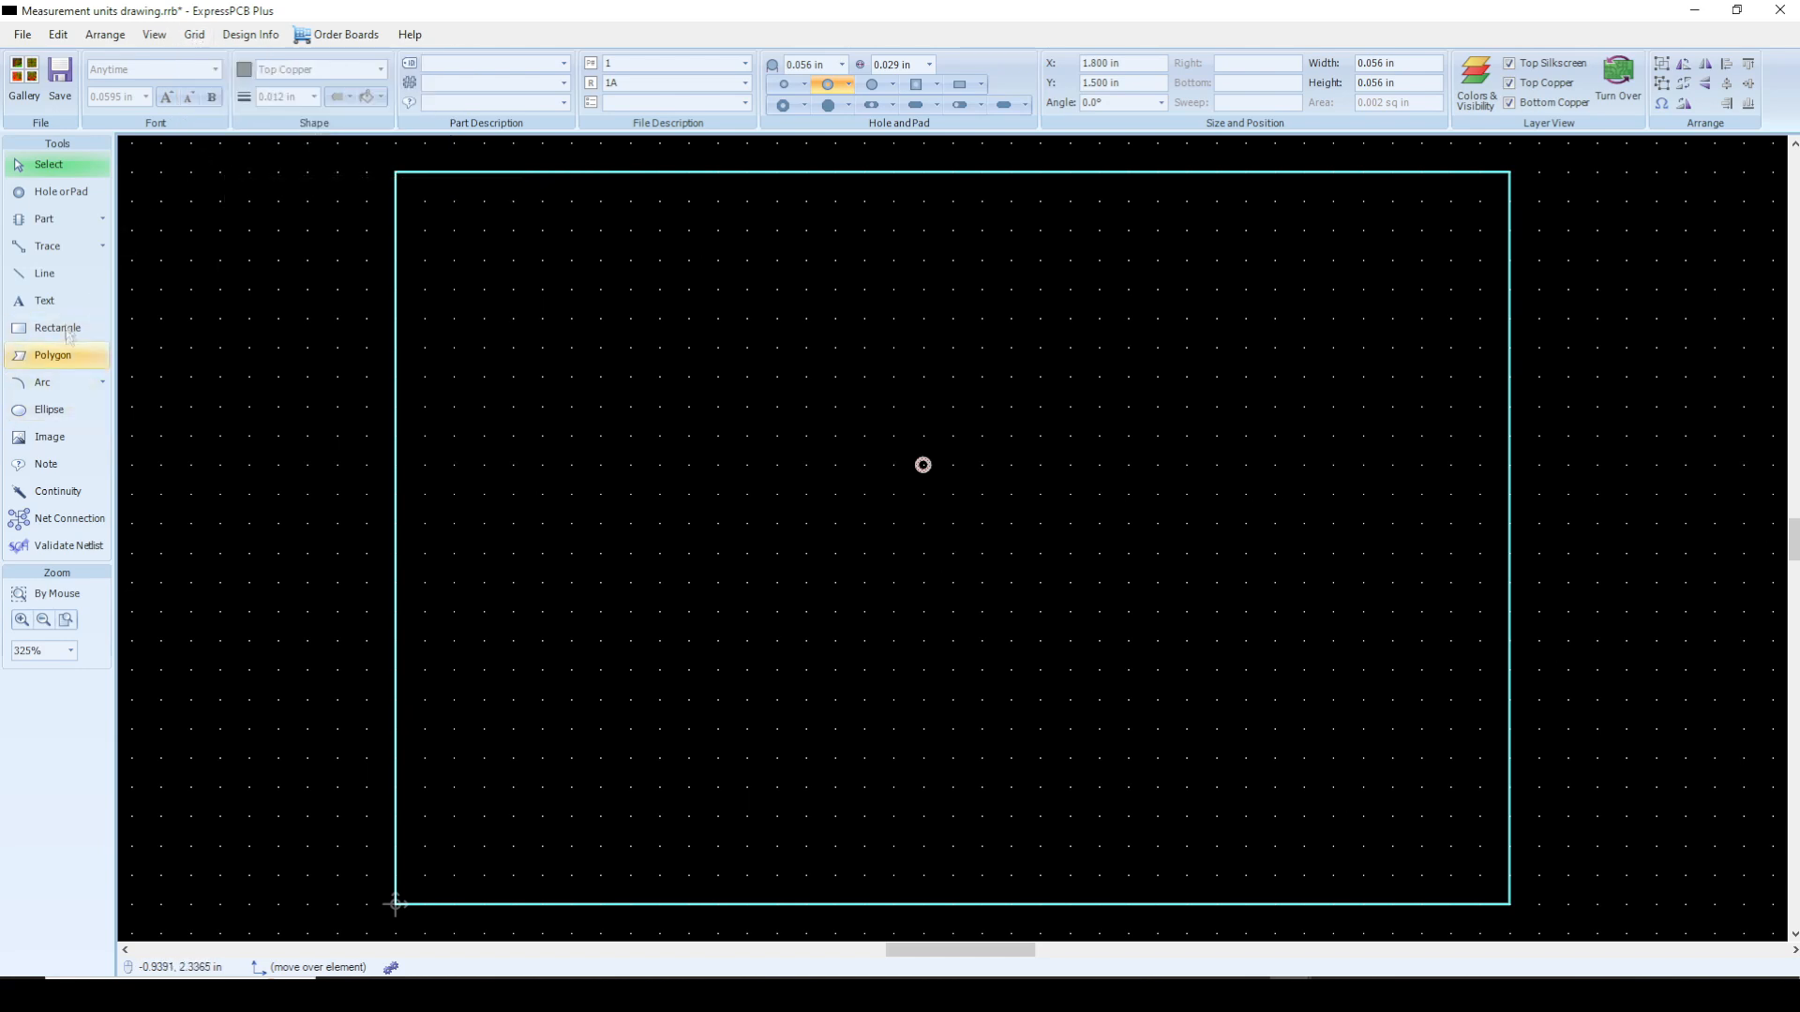
pyautogui.click(45, 273)
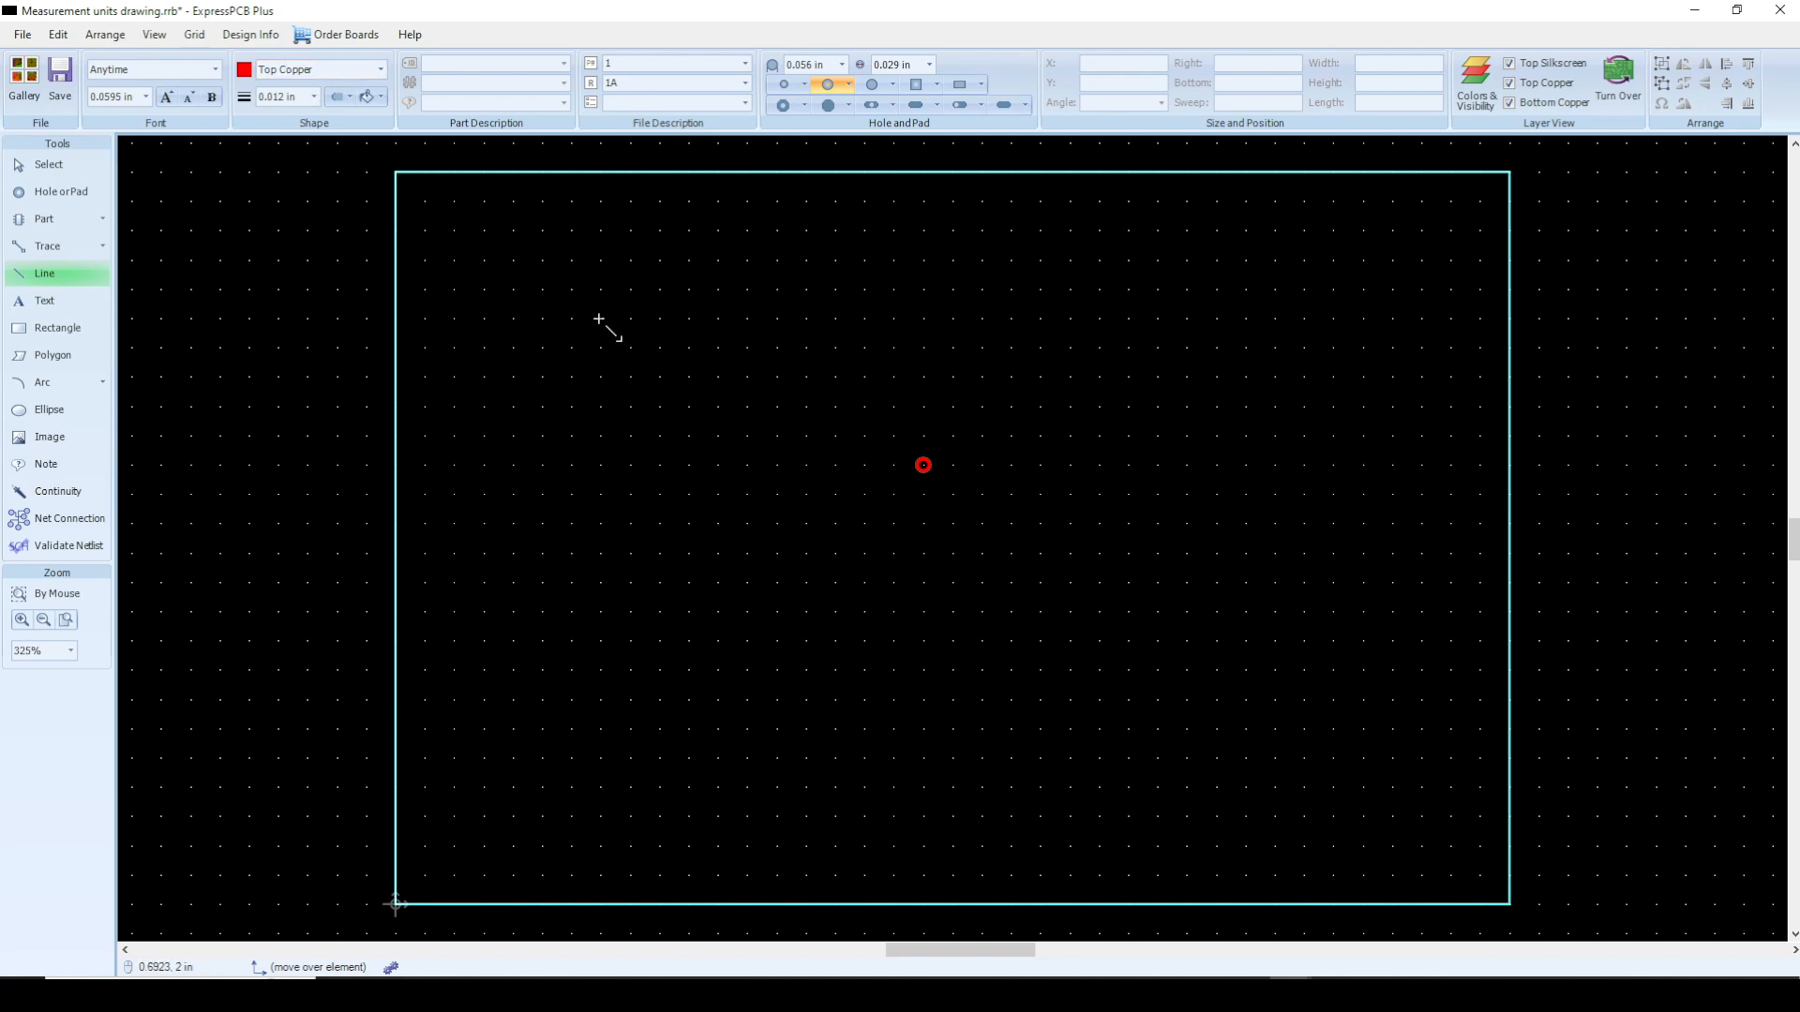
pyautogui.moveTo(600, 320); pyautogui.dragTo(895, 331)
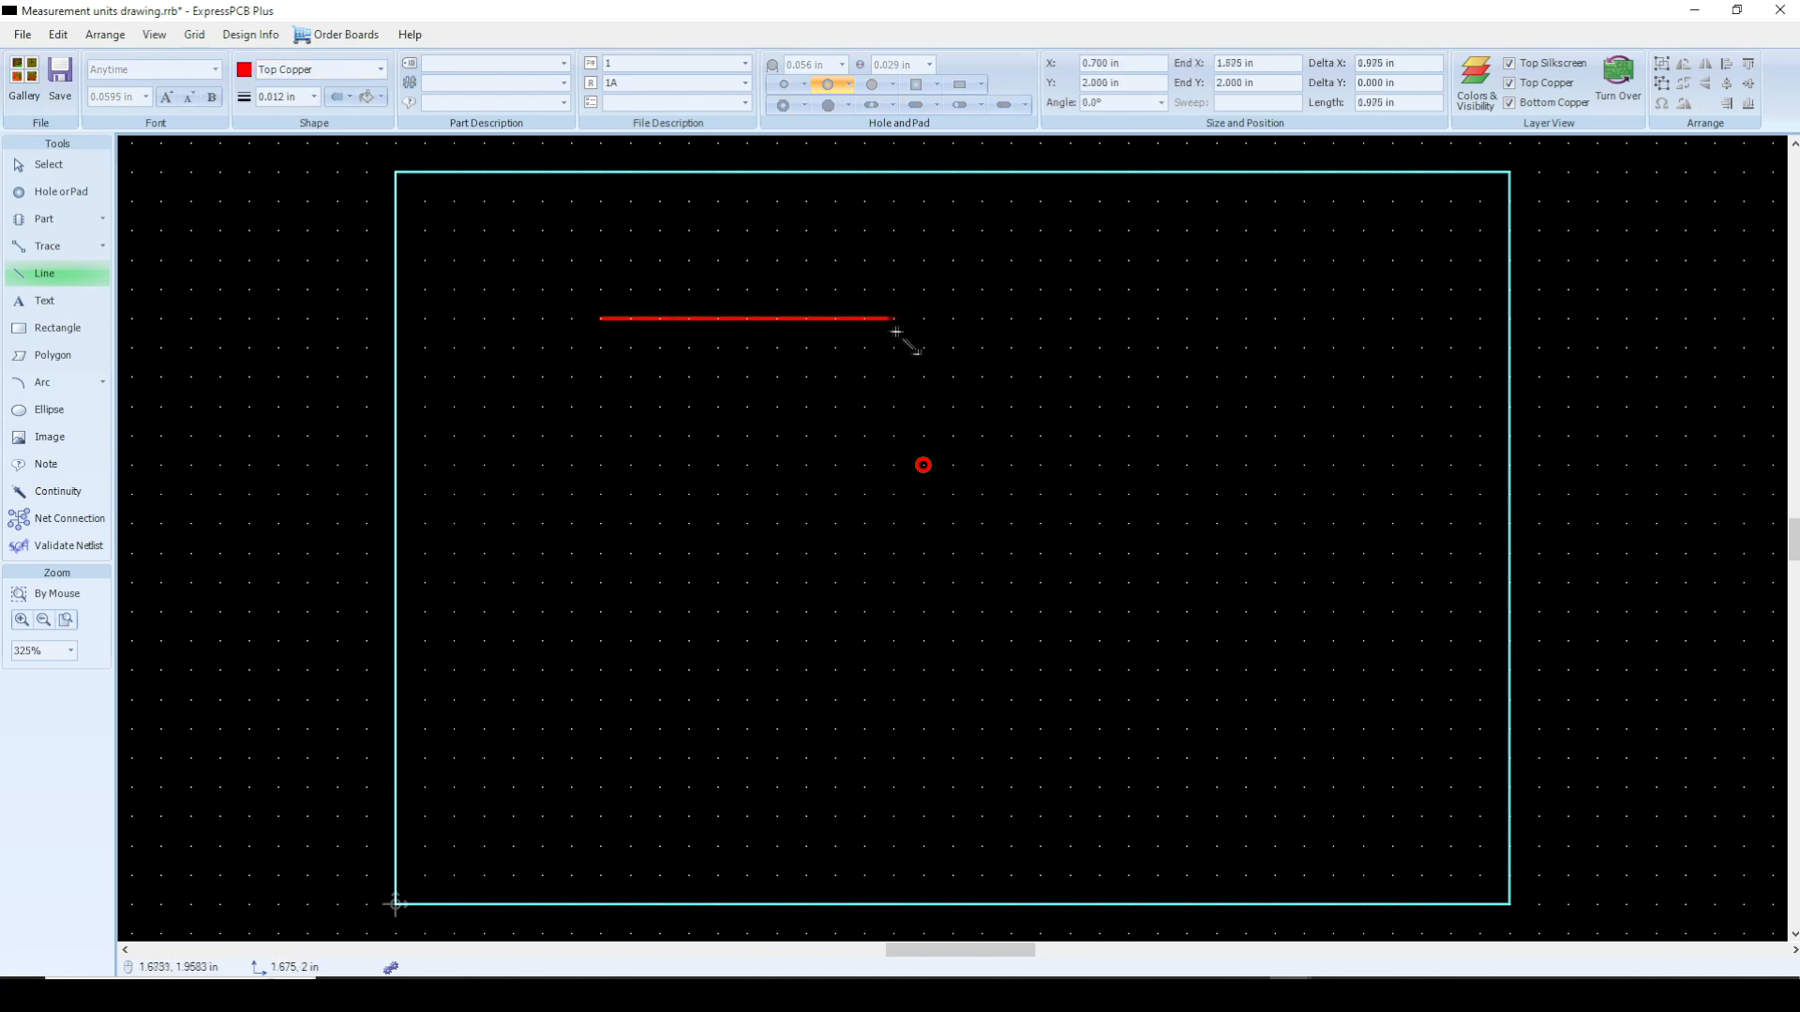
pyautogui.click(923, 328)
pyautogui.click(924, 400)
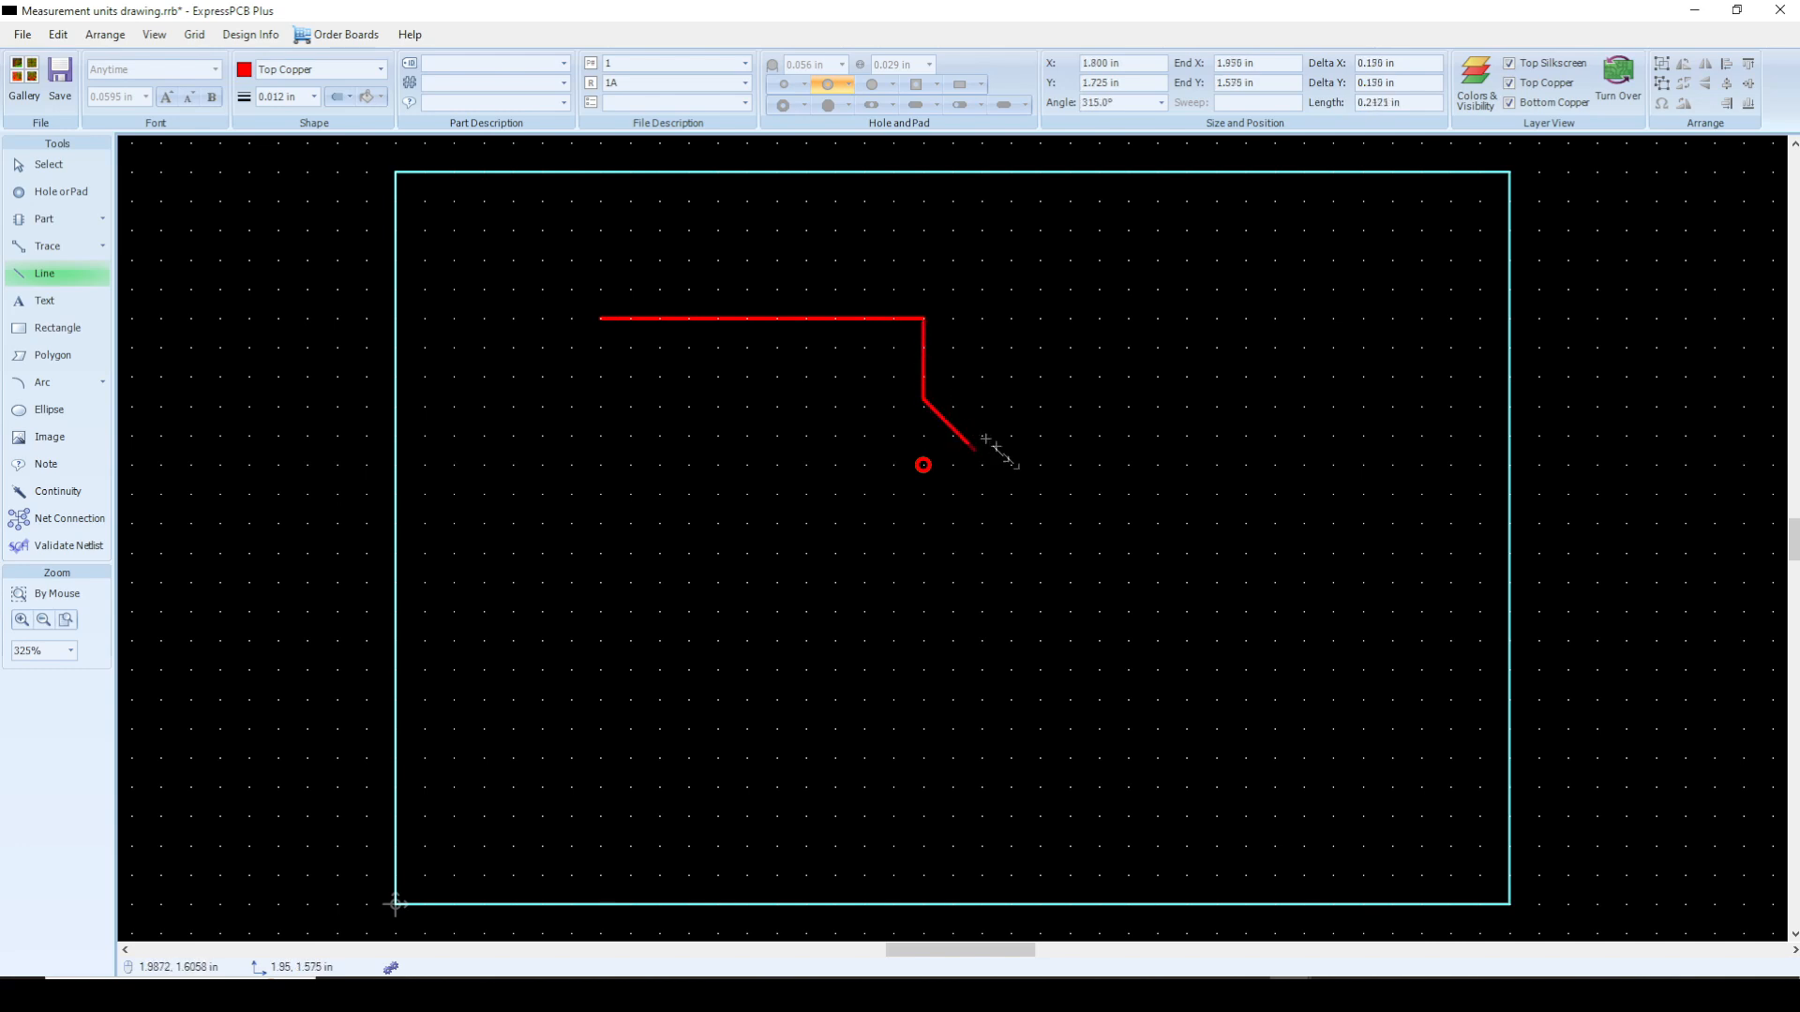
pyautogui.click(1034, 509)
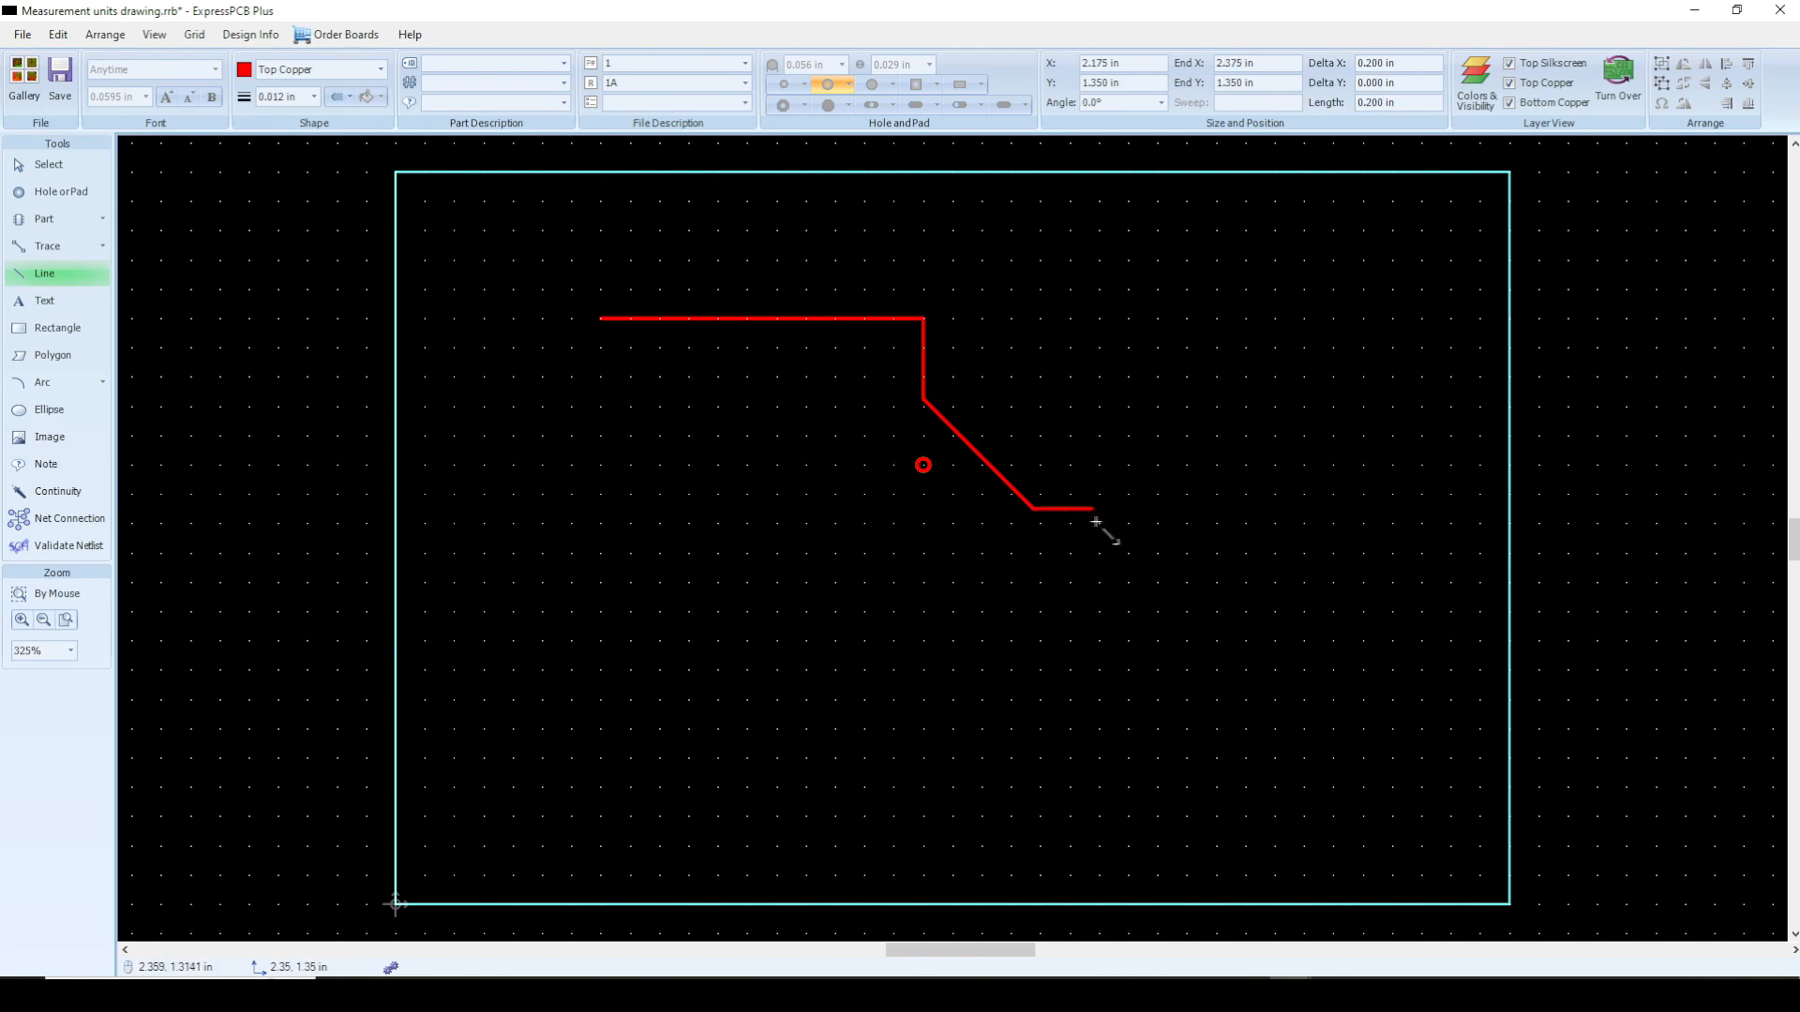
pyautogui.press('Escape')
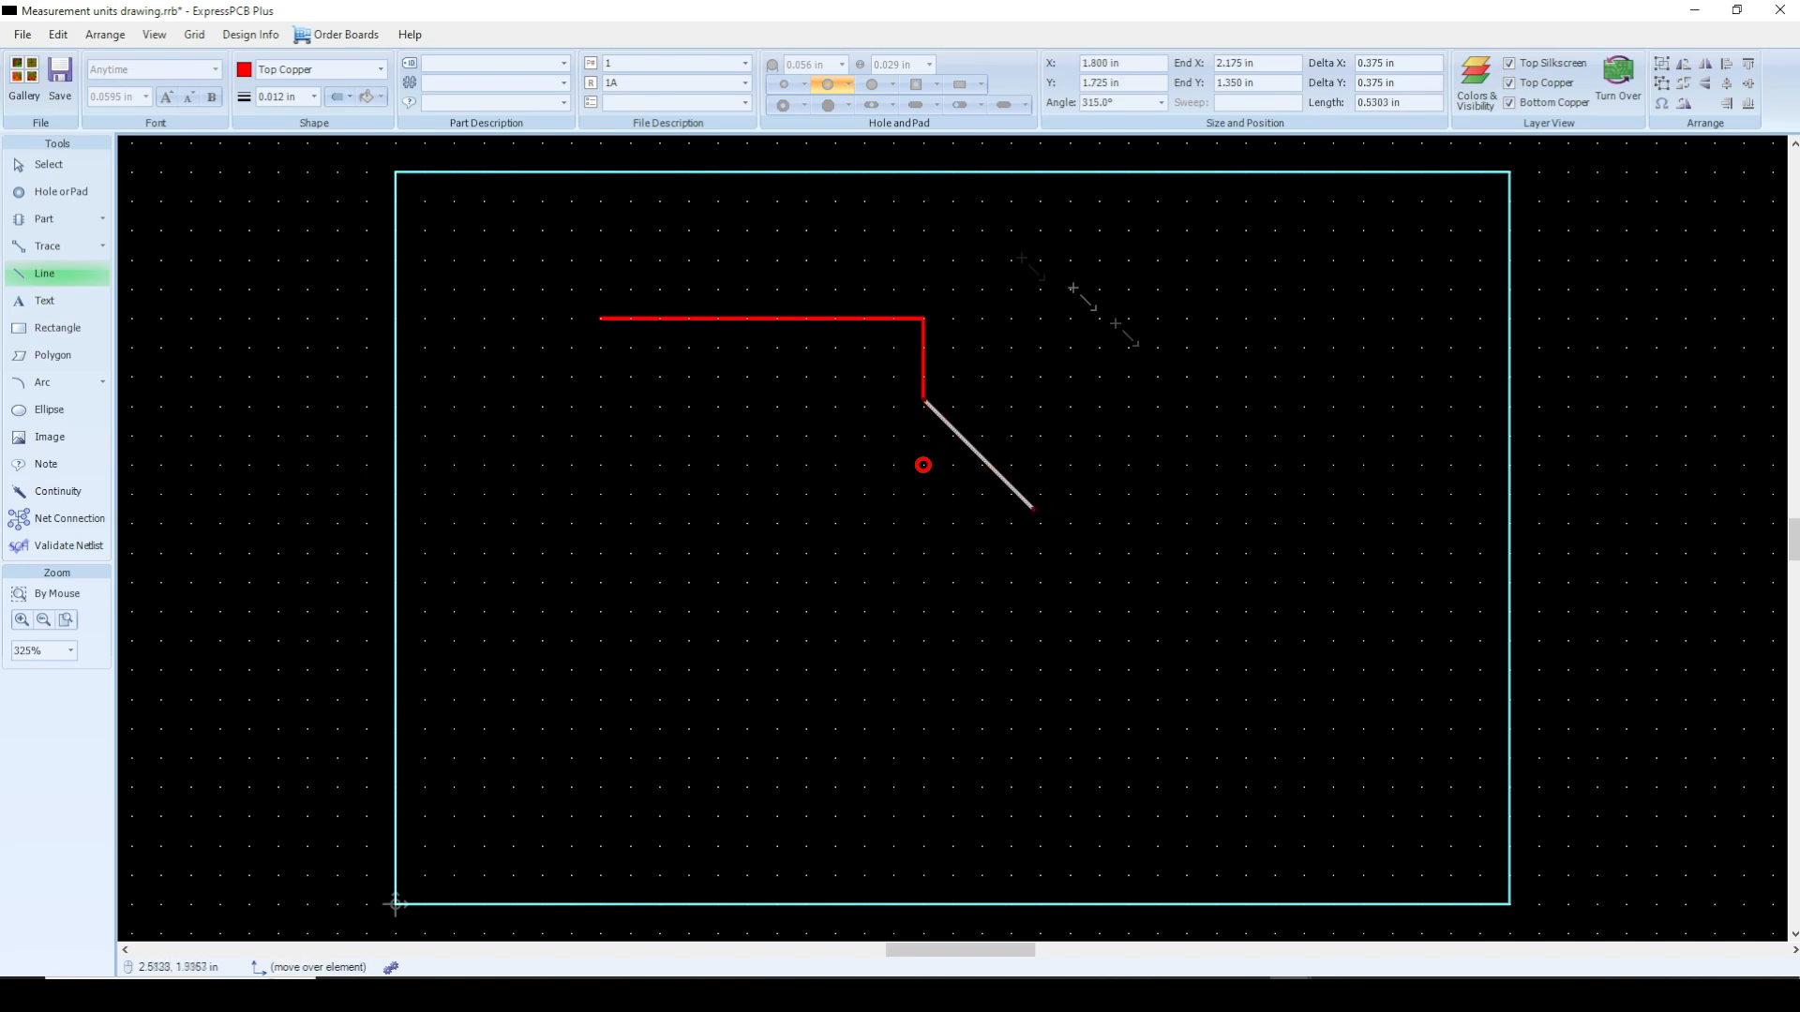
# Step: Disable the angle constraint and draw a second top-copper line from 0.700, 2.100 through 1.900, 2.100 and 1.900, 1.800 to 2.500, 1.600 in
pyautogui.click(193, 38)
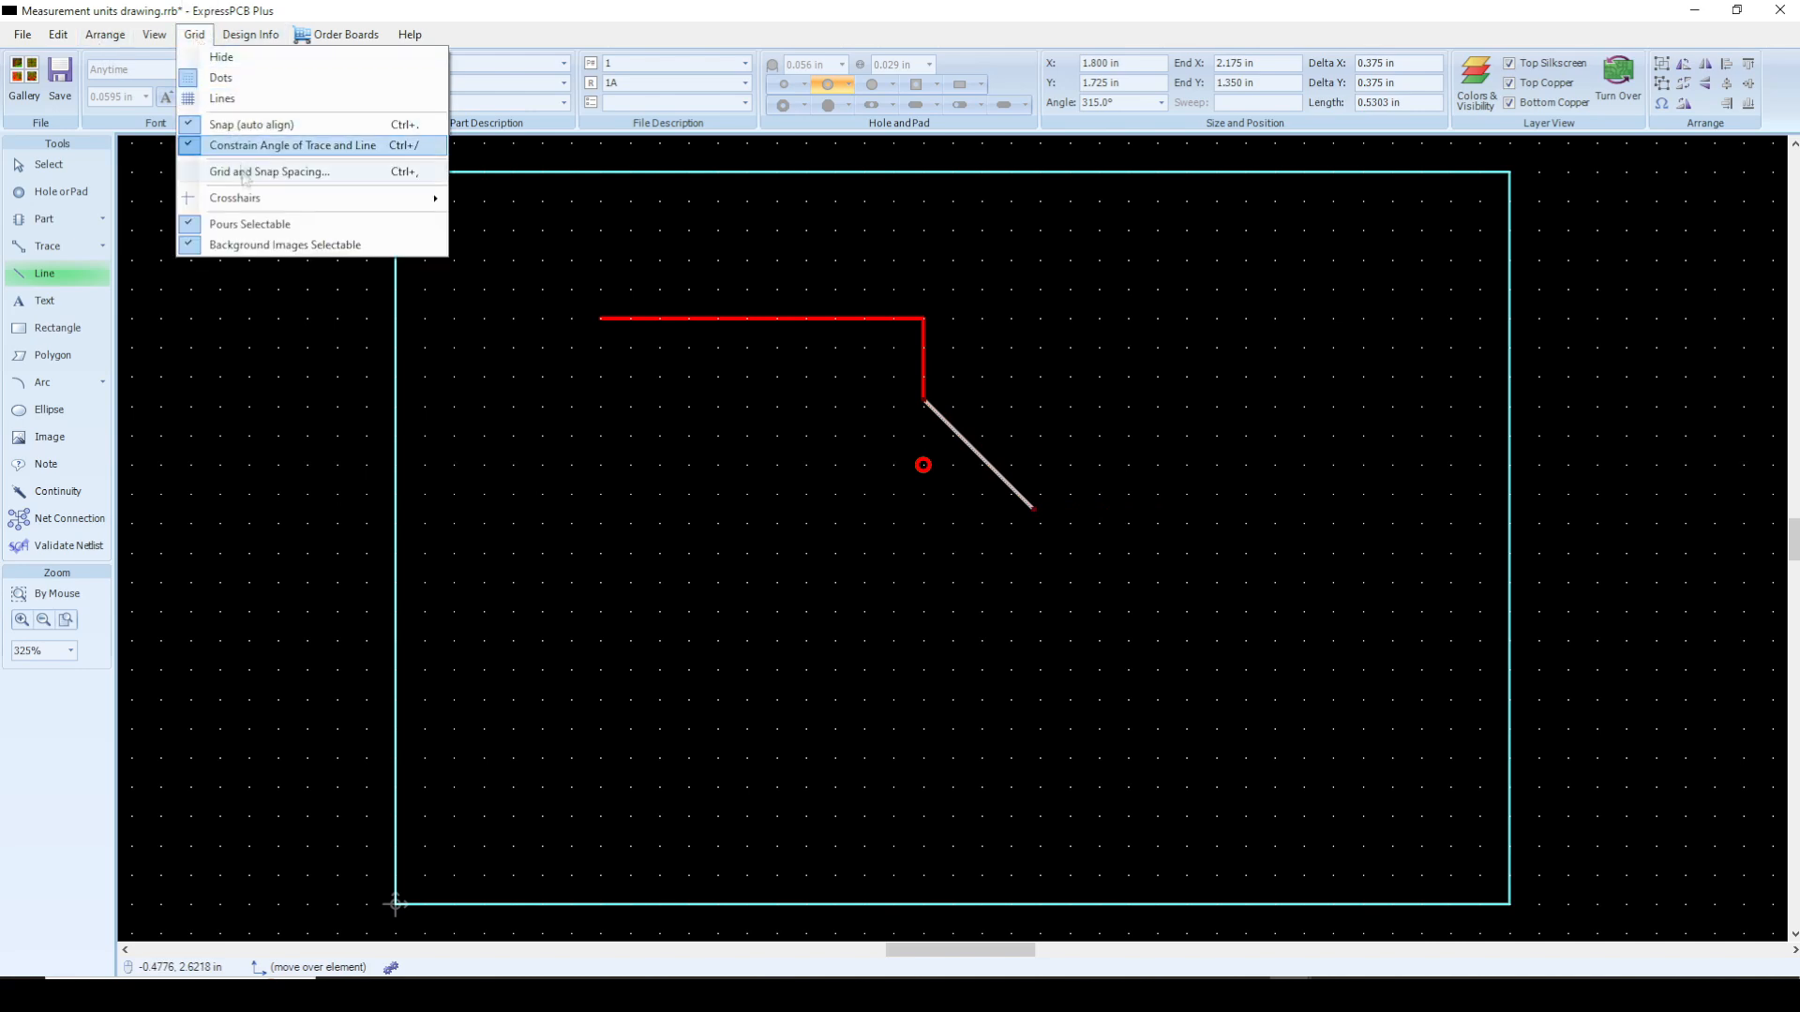
pyautogui.click(236, 146)
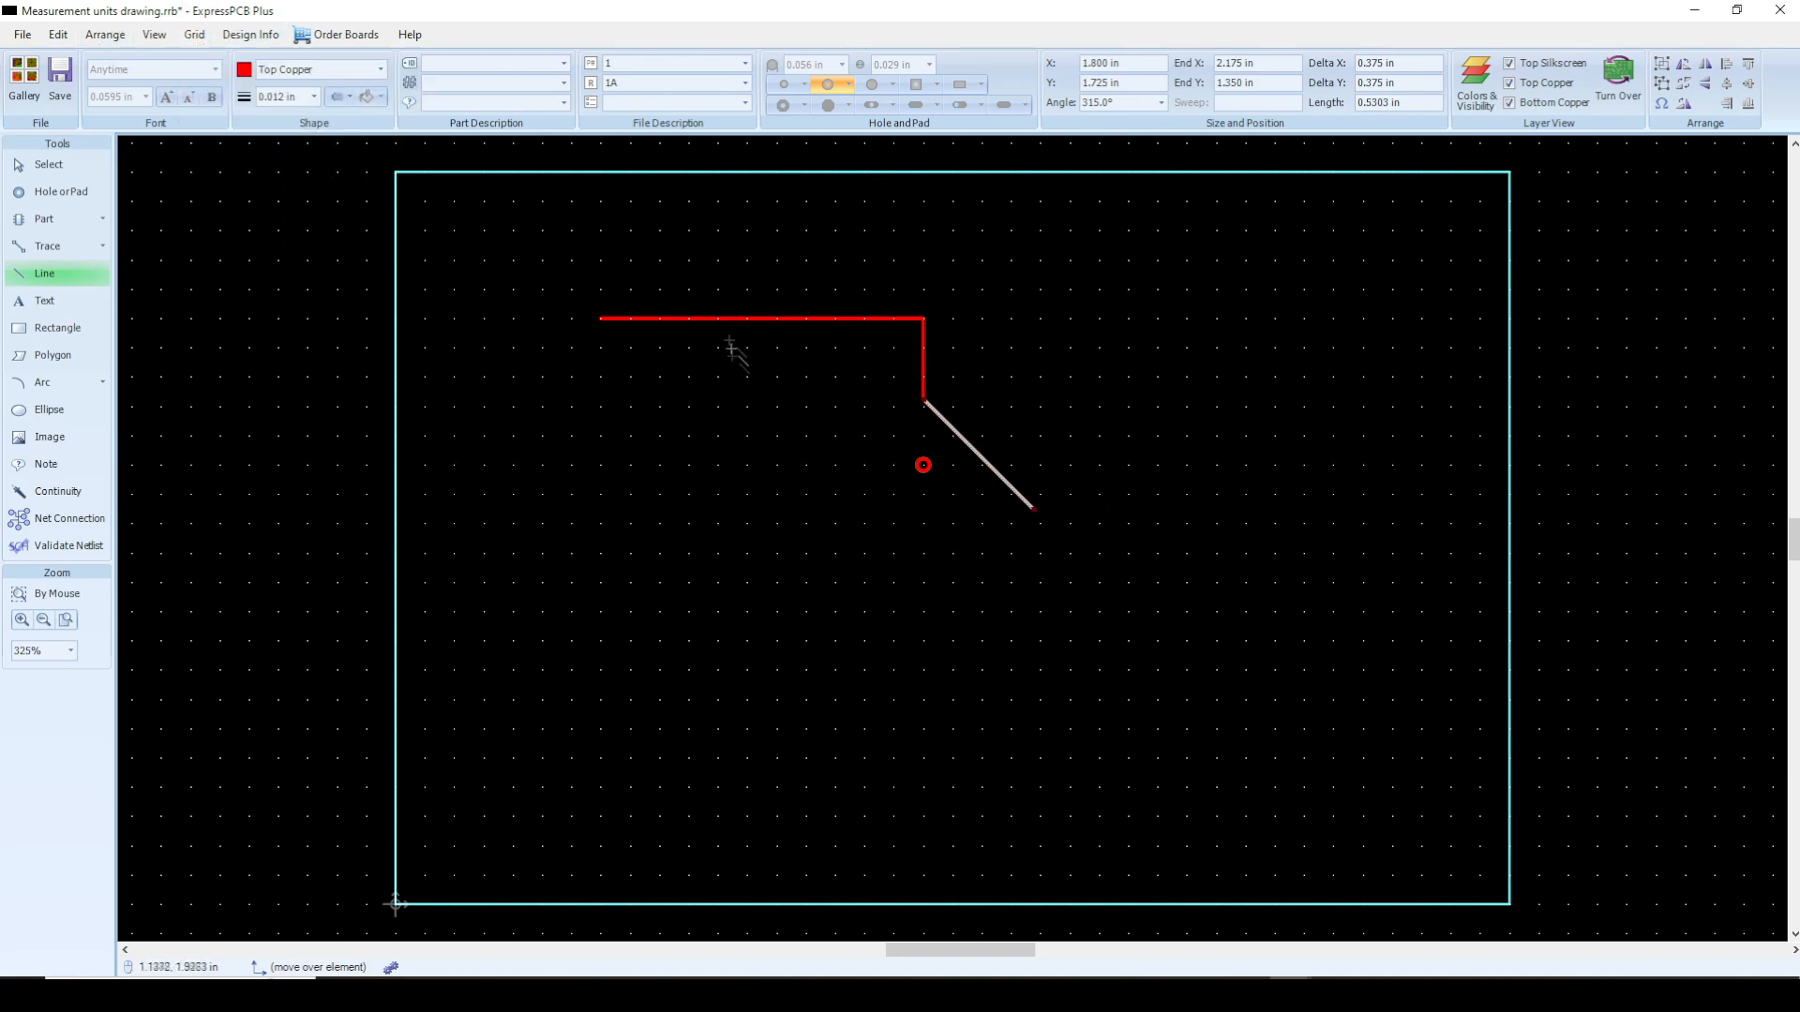
pyautogui.click(599, 289)
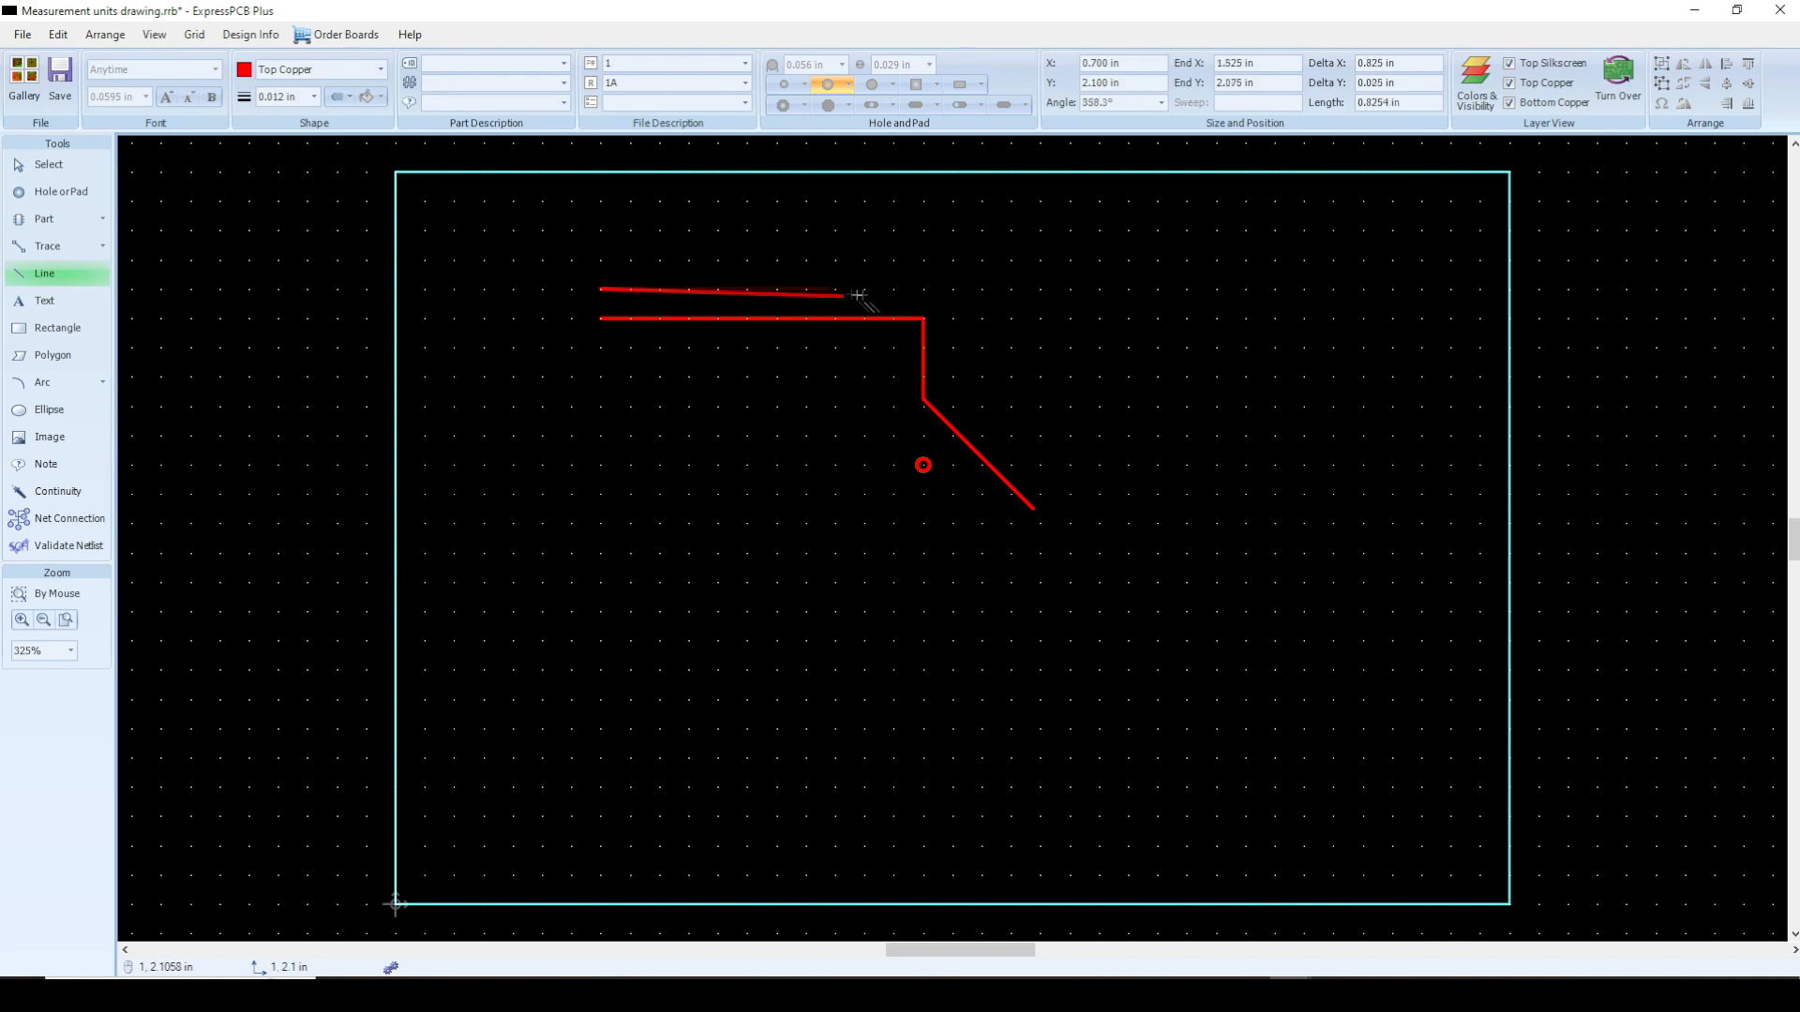
pyautogui.click(953, 289)
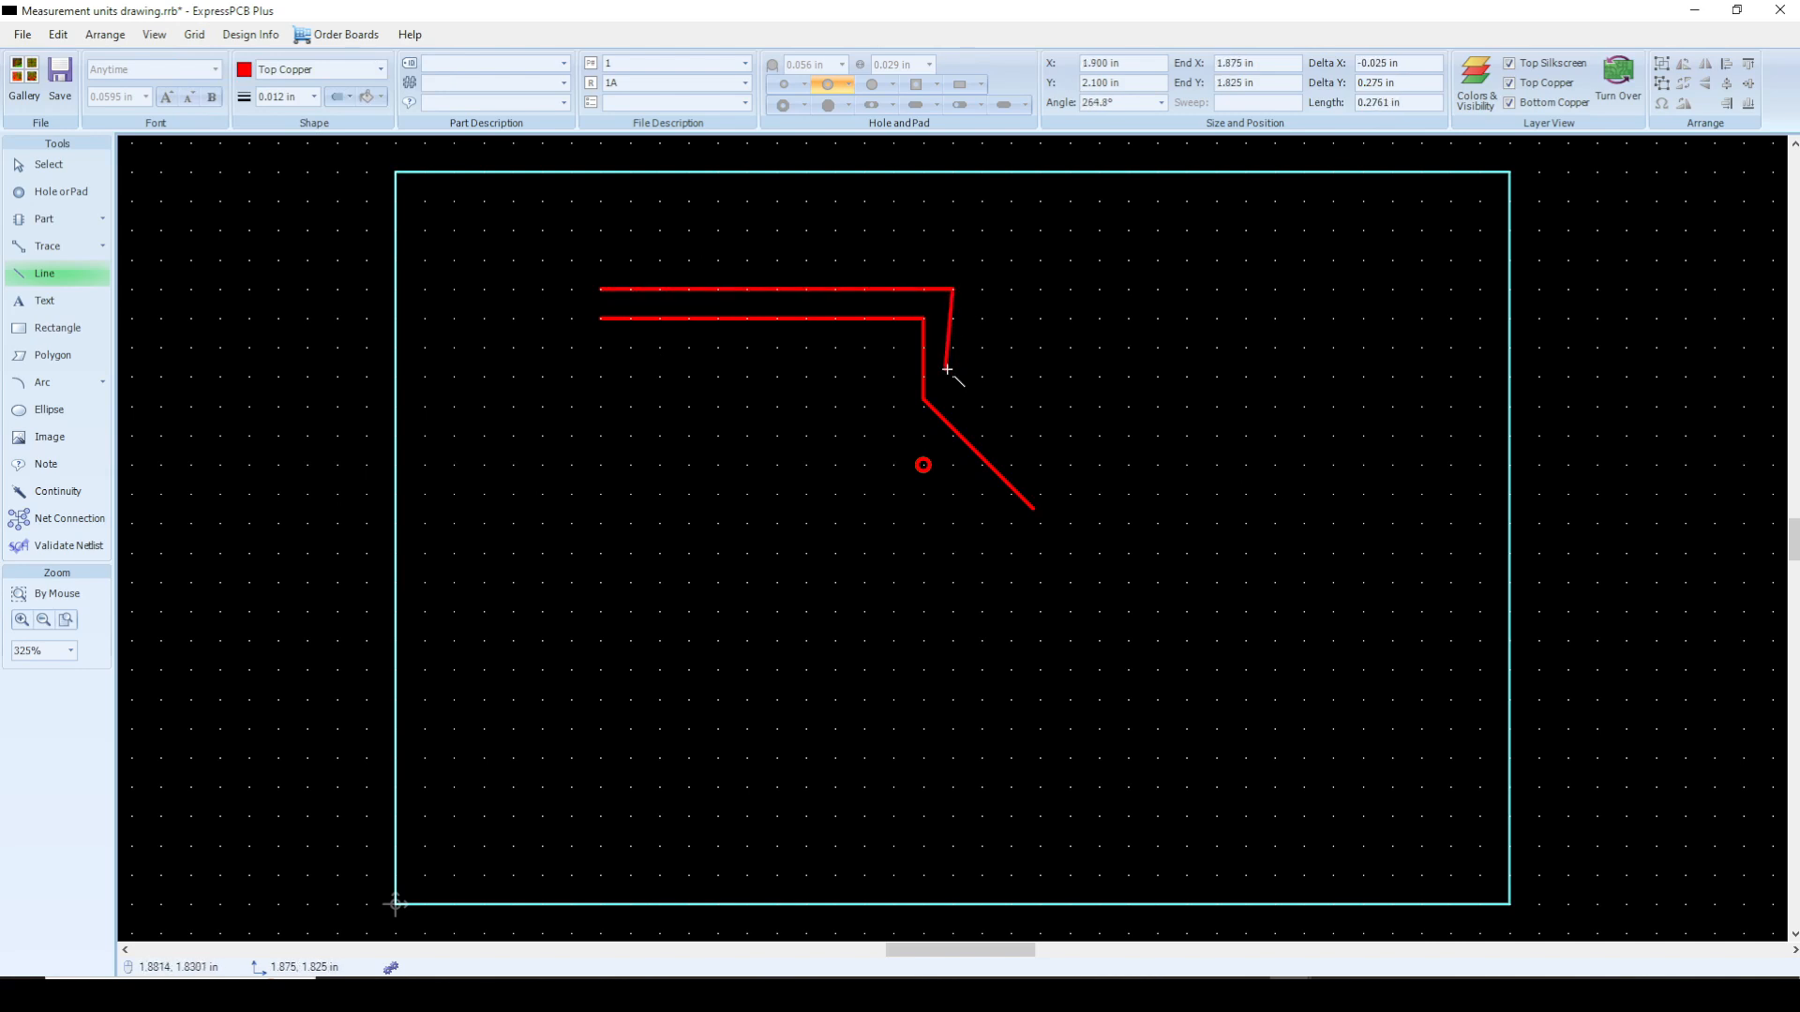
pyautogui.click(954, 378)
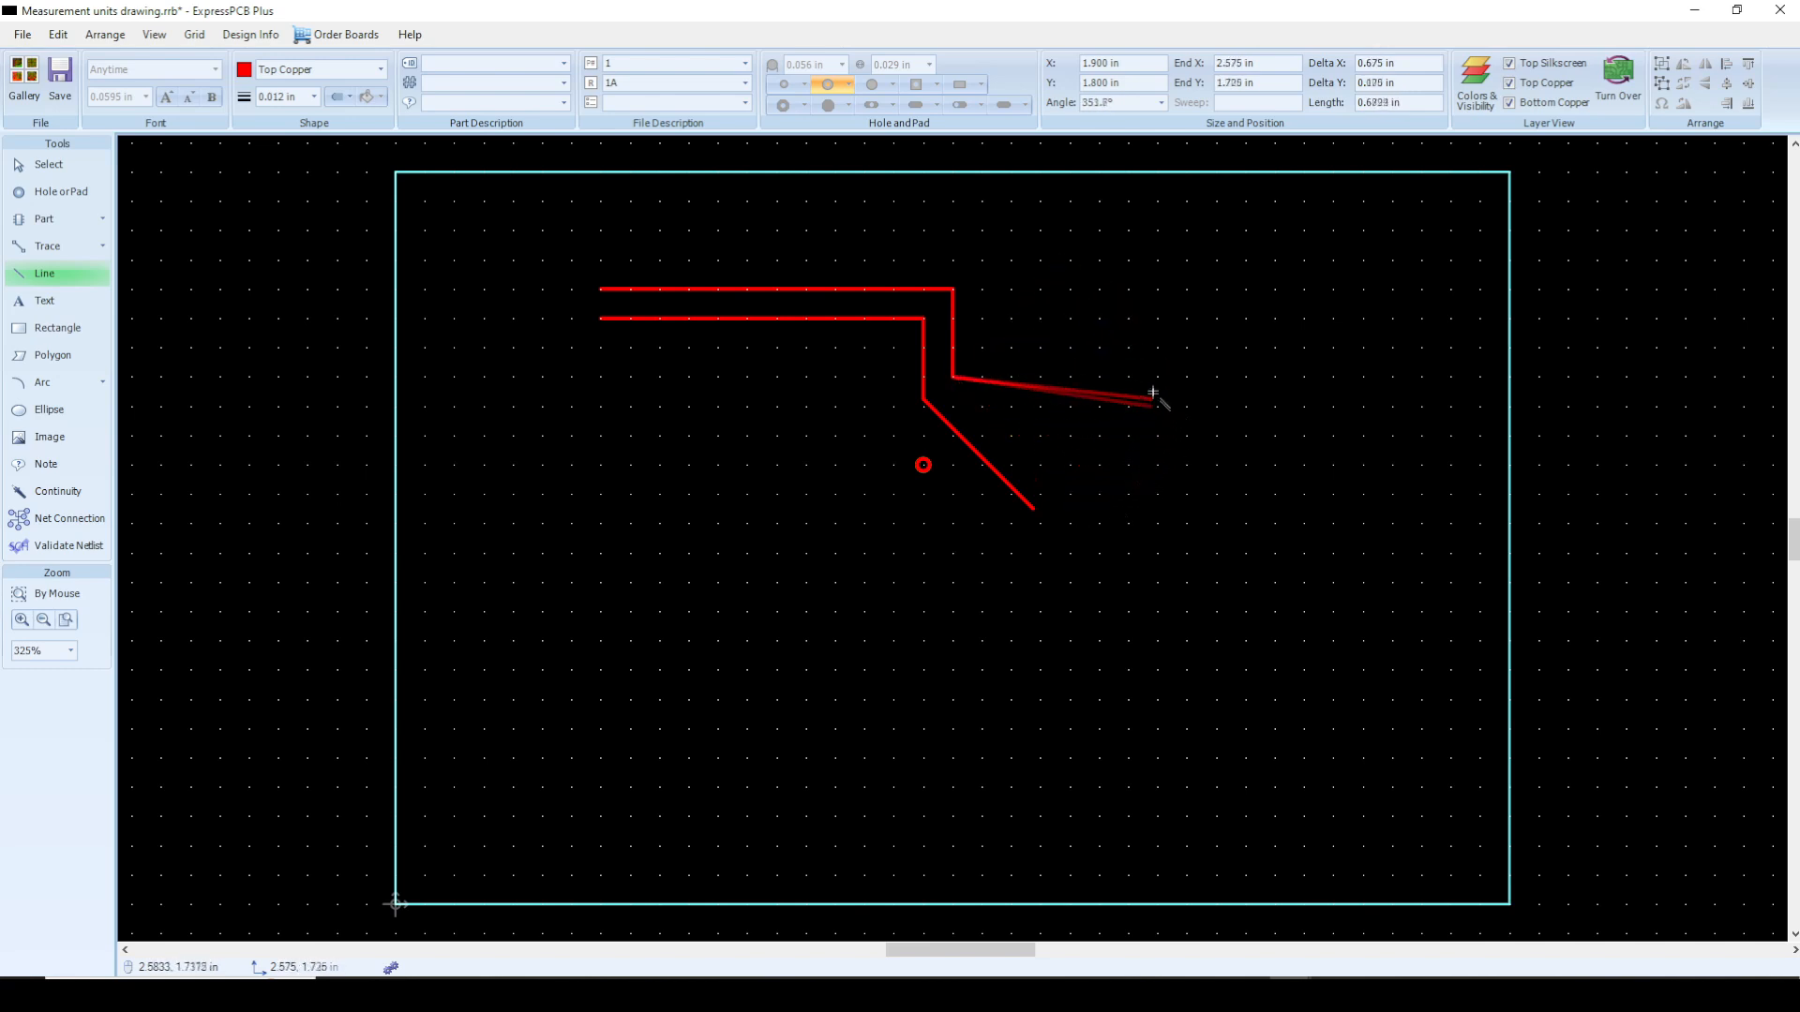
pyautogui.doubleClick(1129, 438)
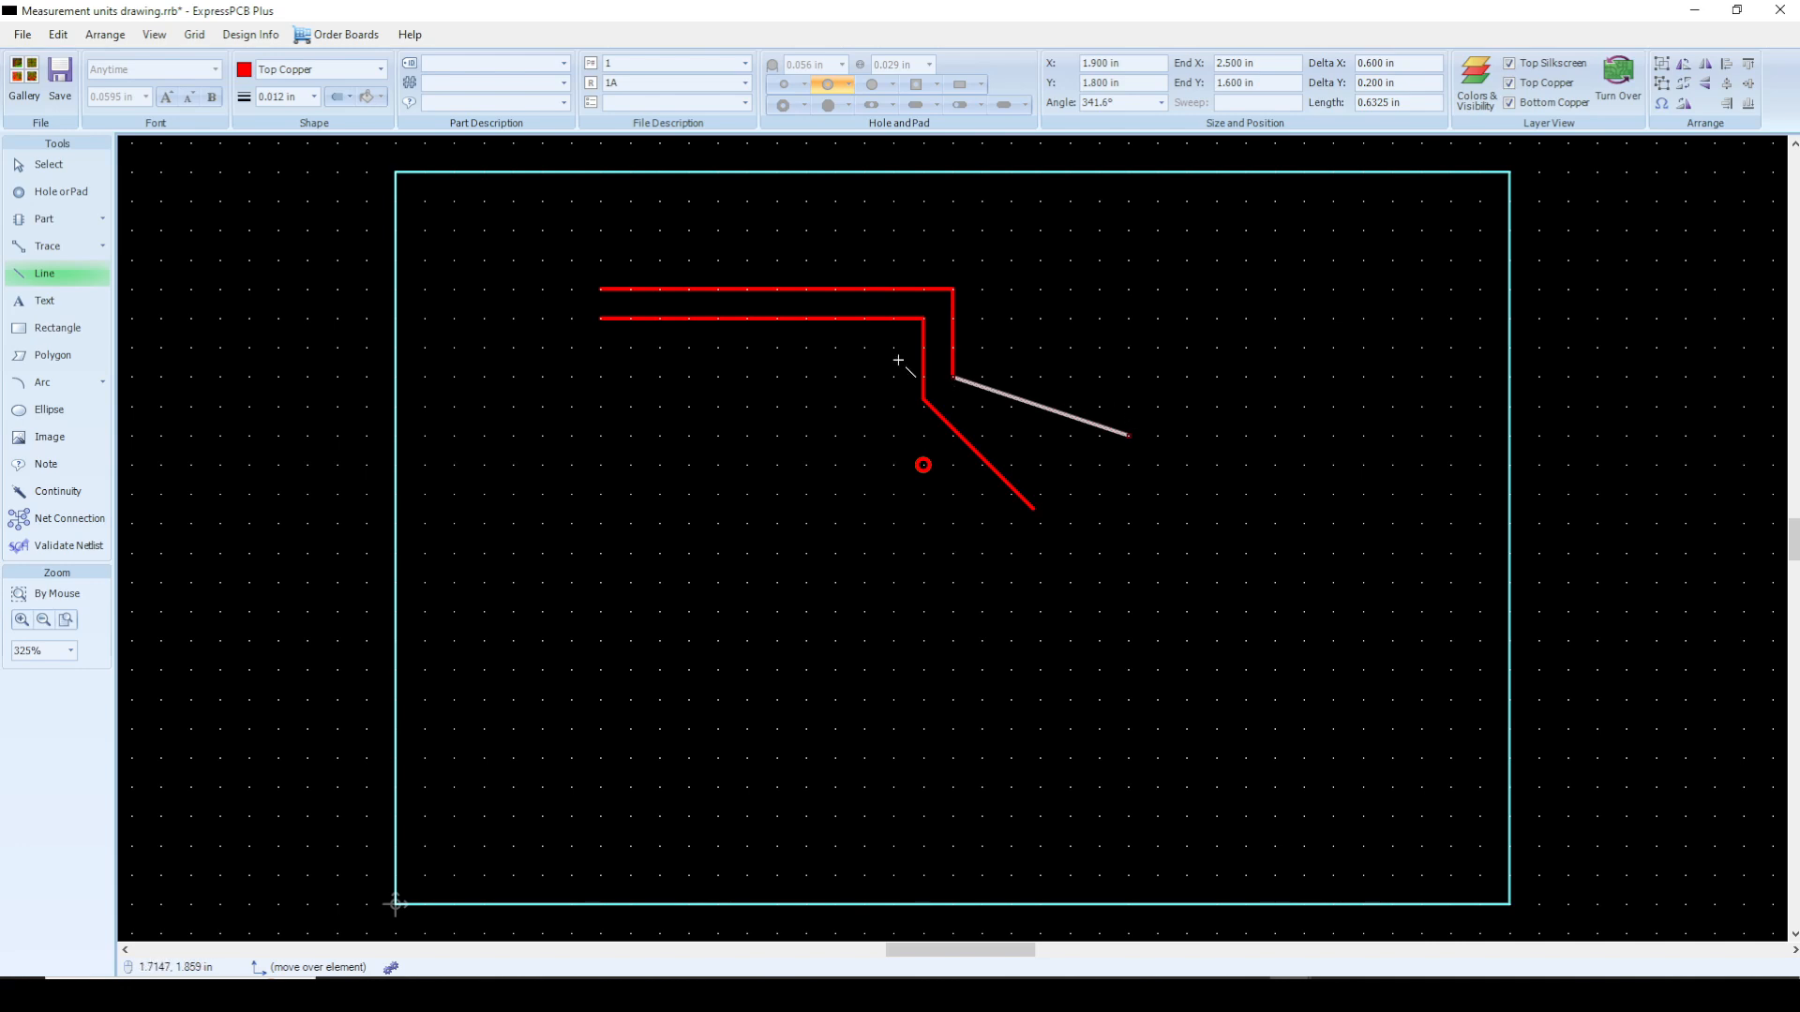
pyautogui.press('Escape')
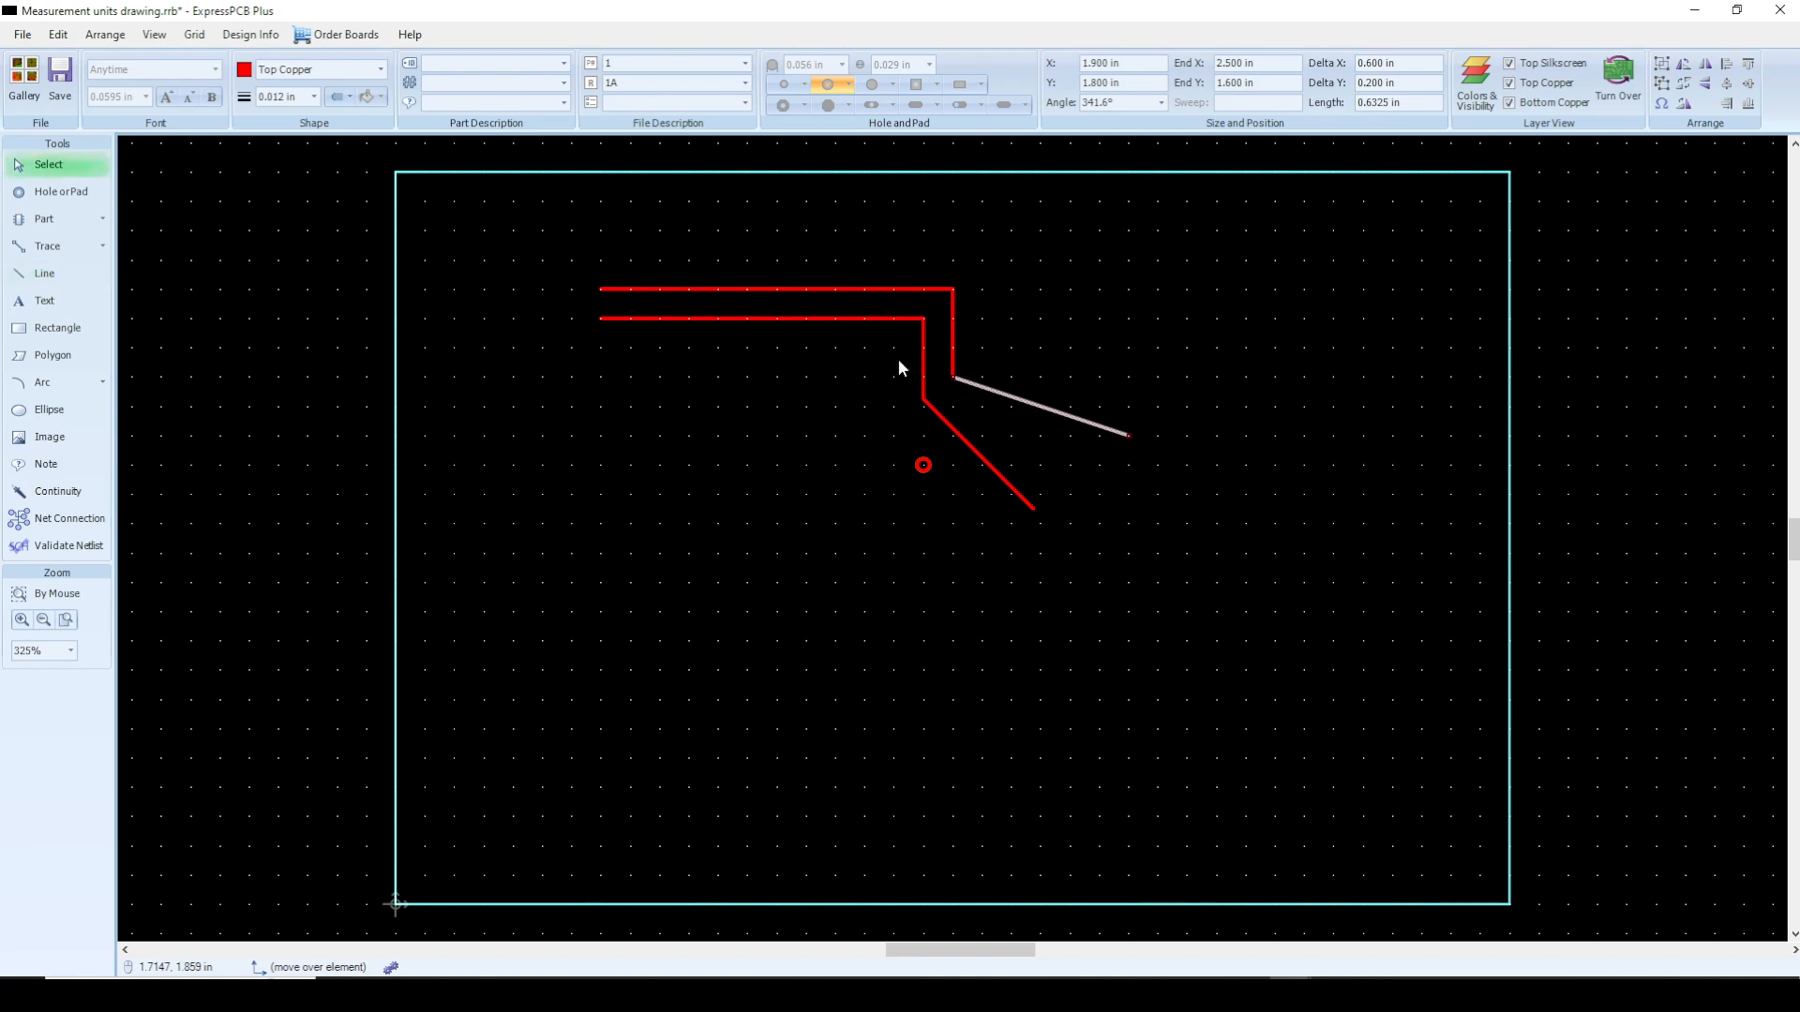
# Step: Turn on the horizontal crosshair, and after that switch to the vertical crosshair
pyautogui.click(195, 36)
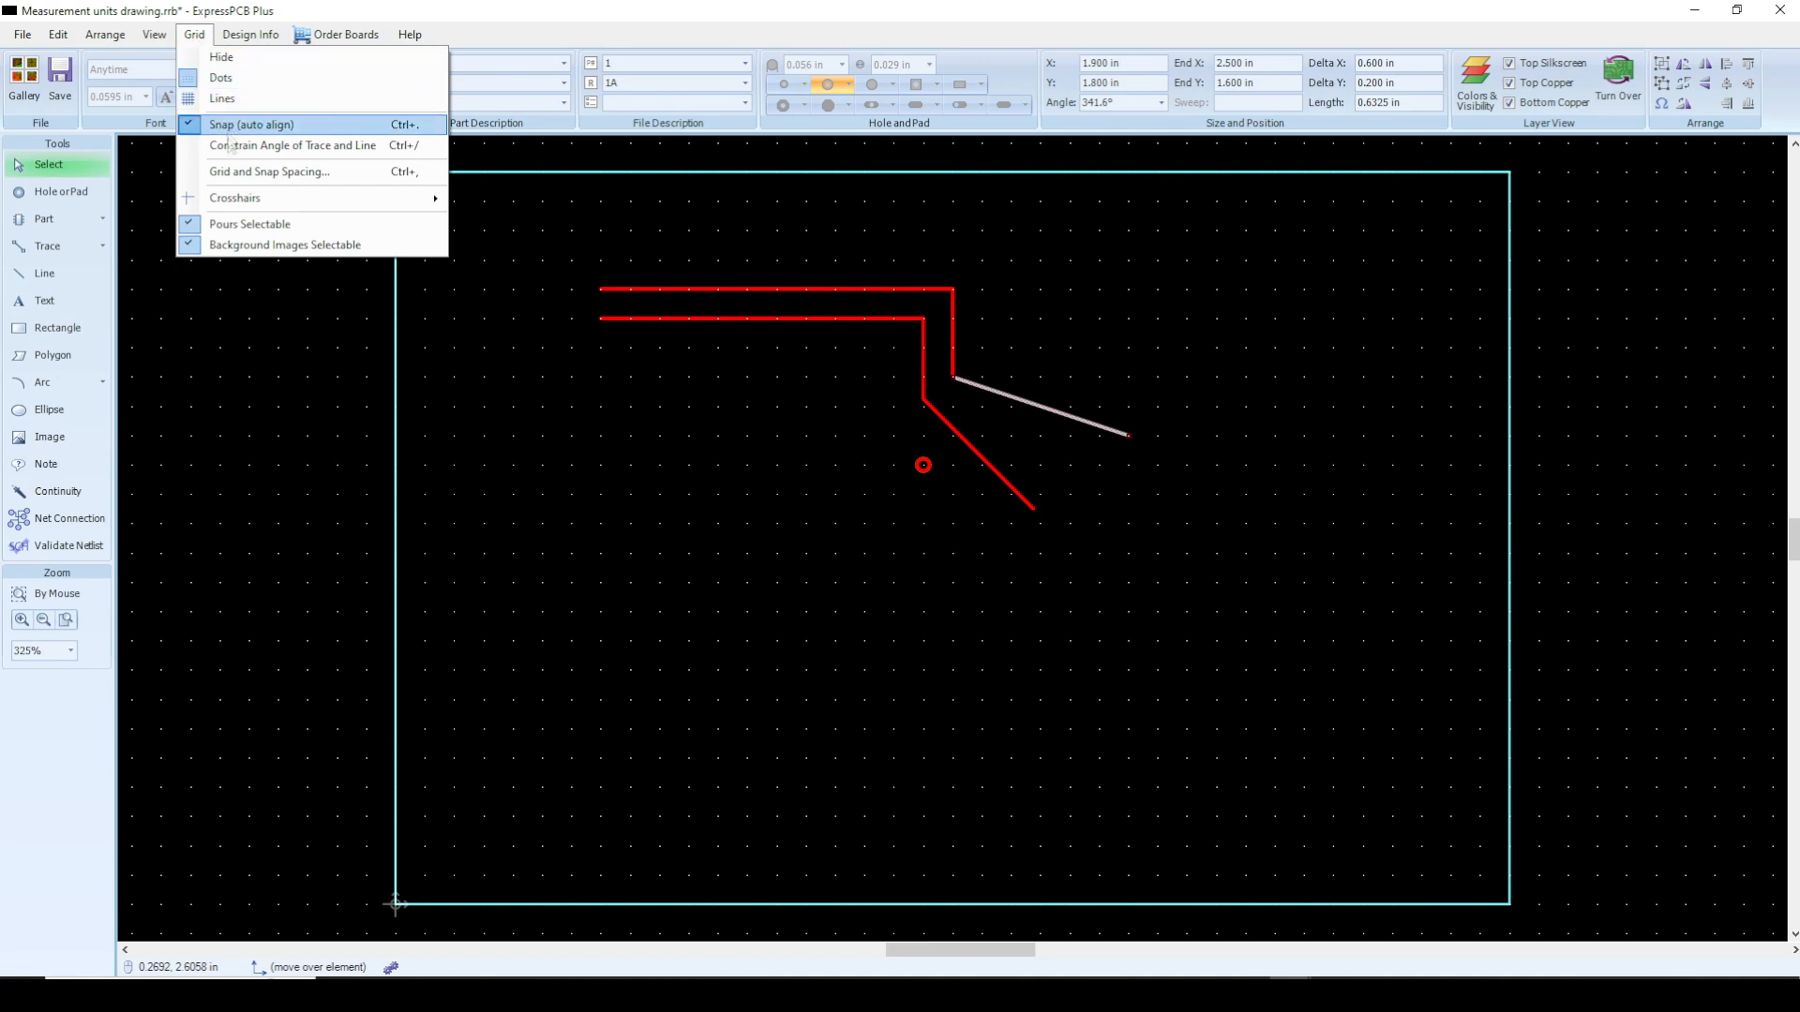
pyautogui.moveTo(237, 205)
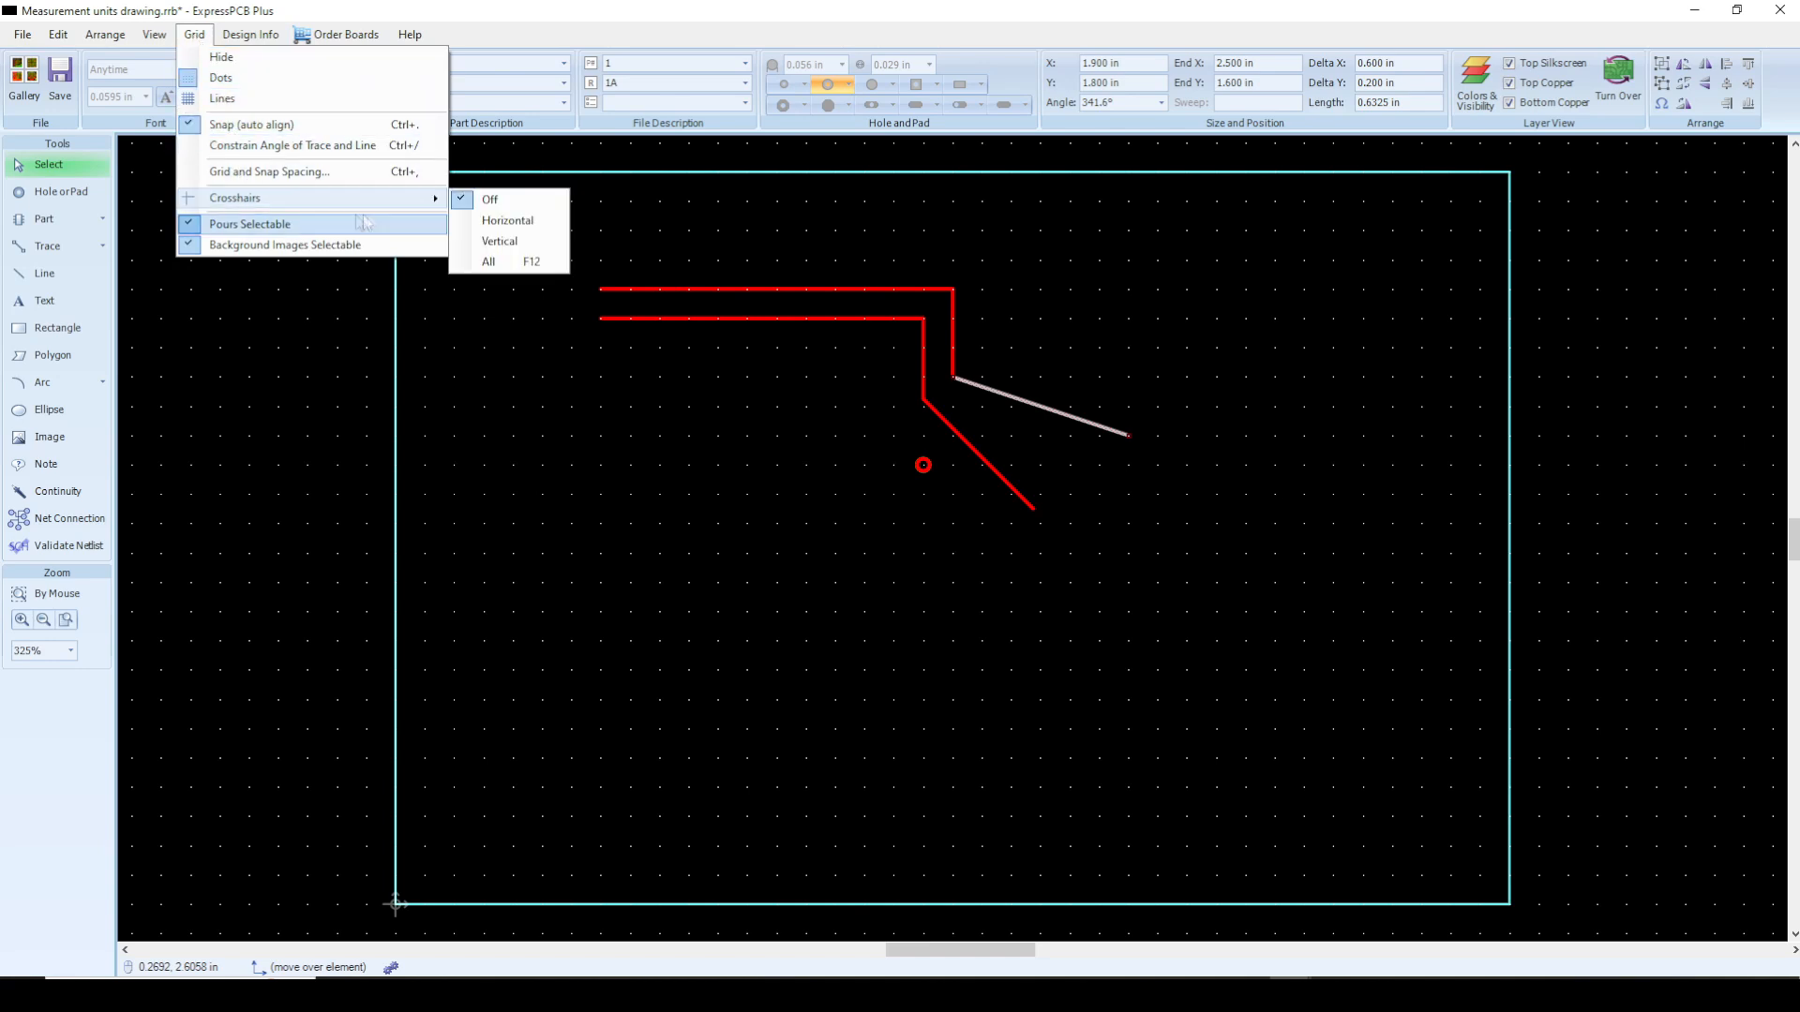
pyautogui.click(503, 223)
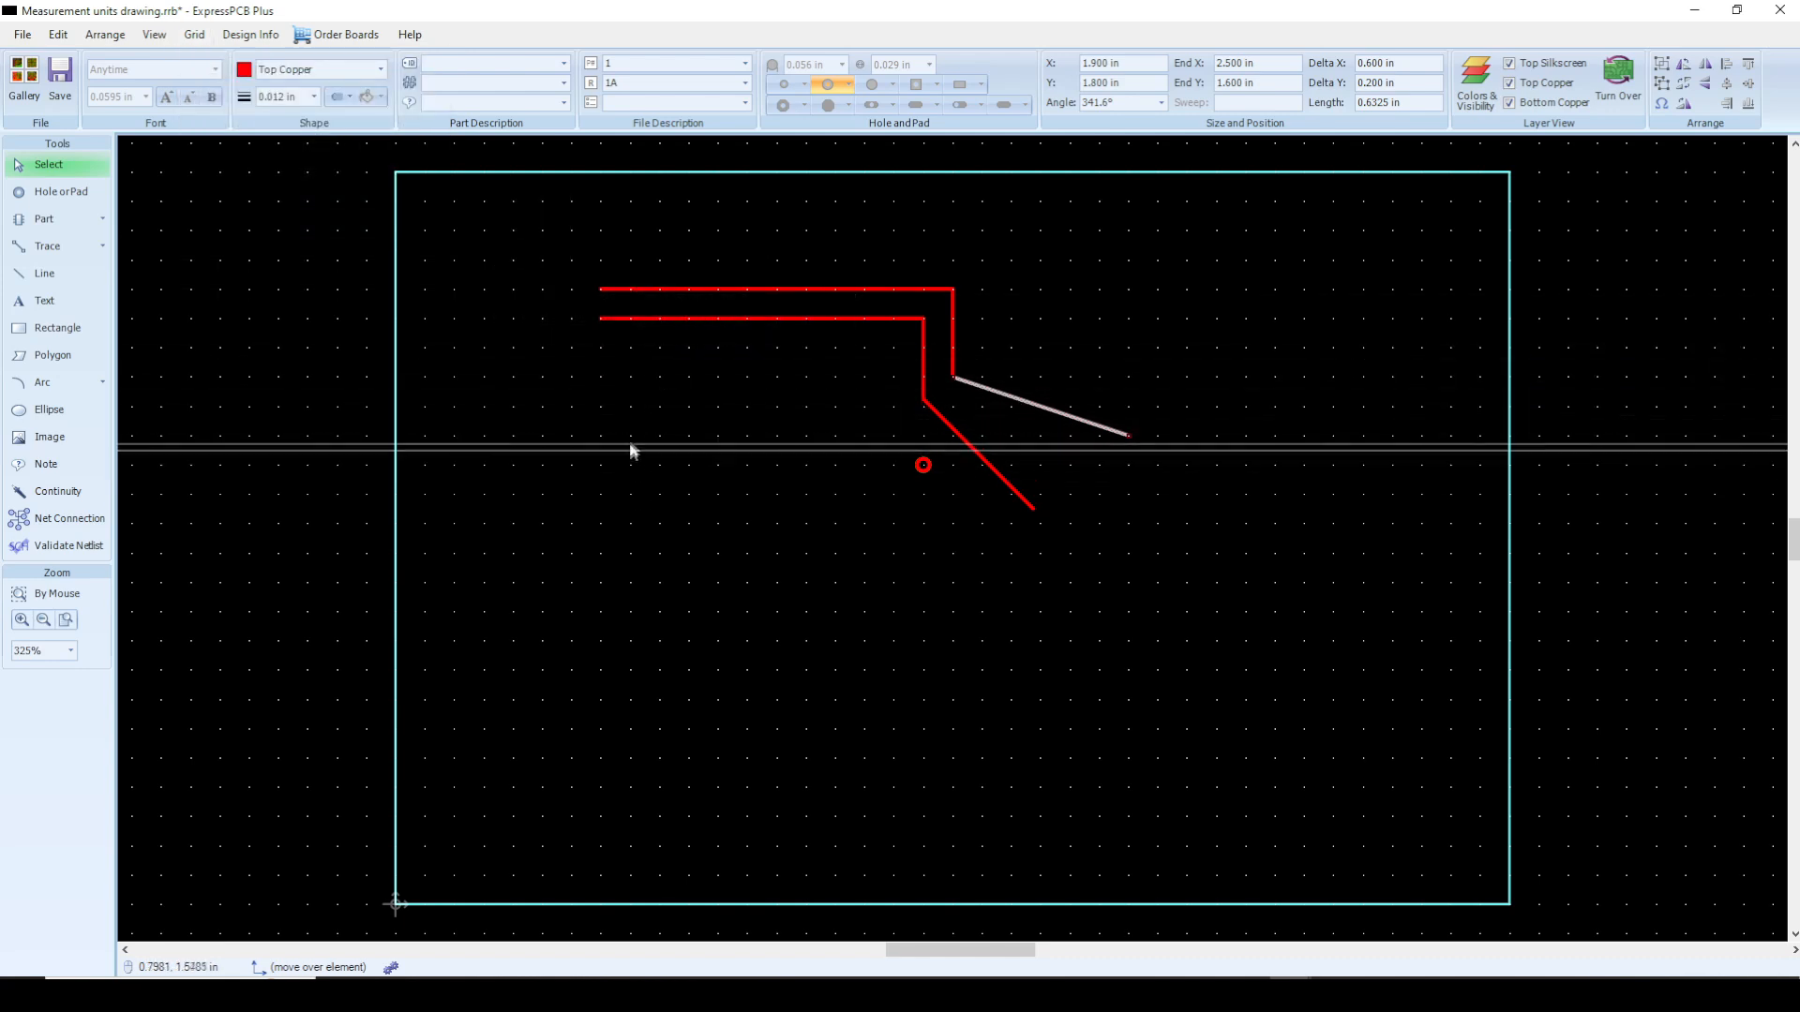
pyautogui.click(192, 36)
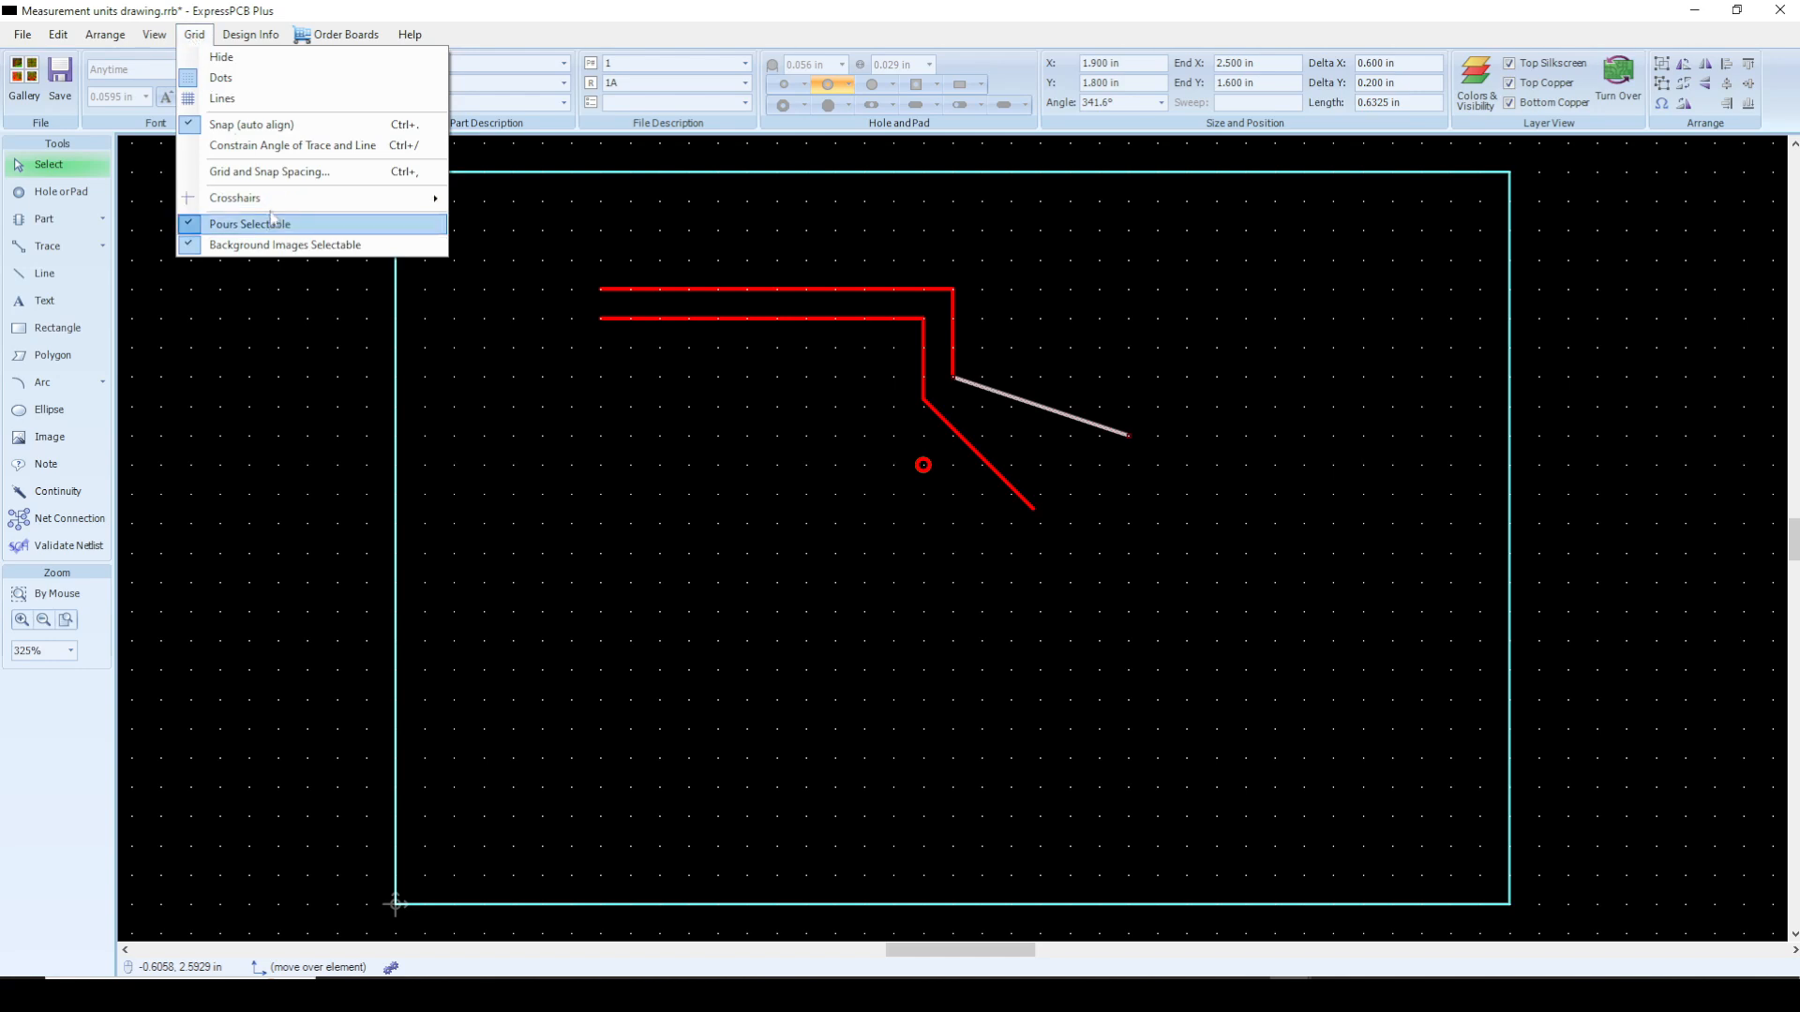
pyautogui.click(497, 240)
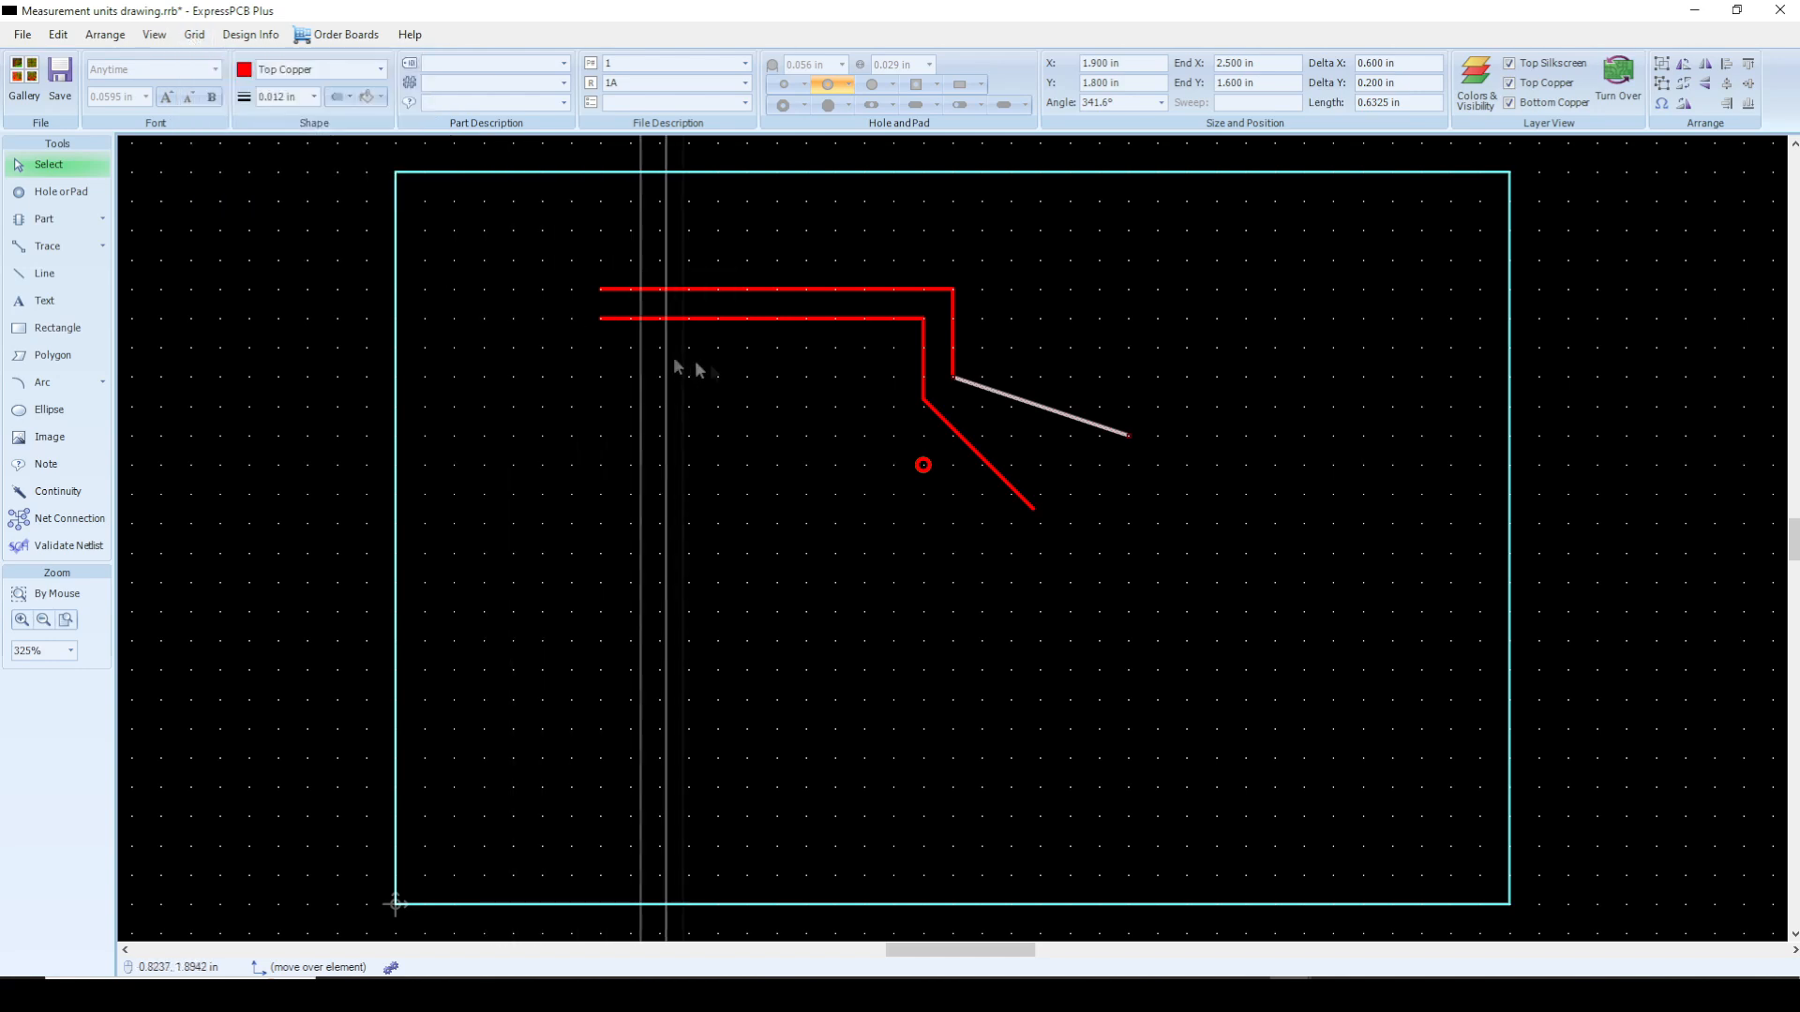
# Step: Show all crosshairs, toggle them off and on once, and leave them off
pyautogui.click(188, 36)
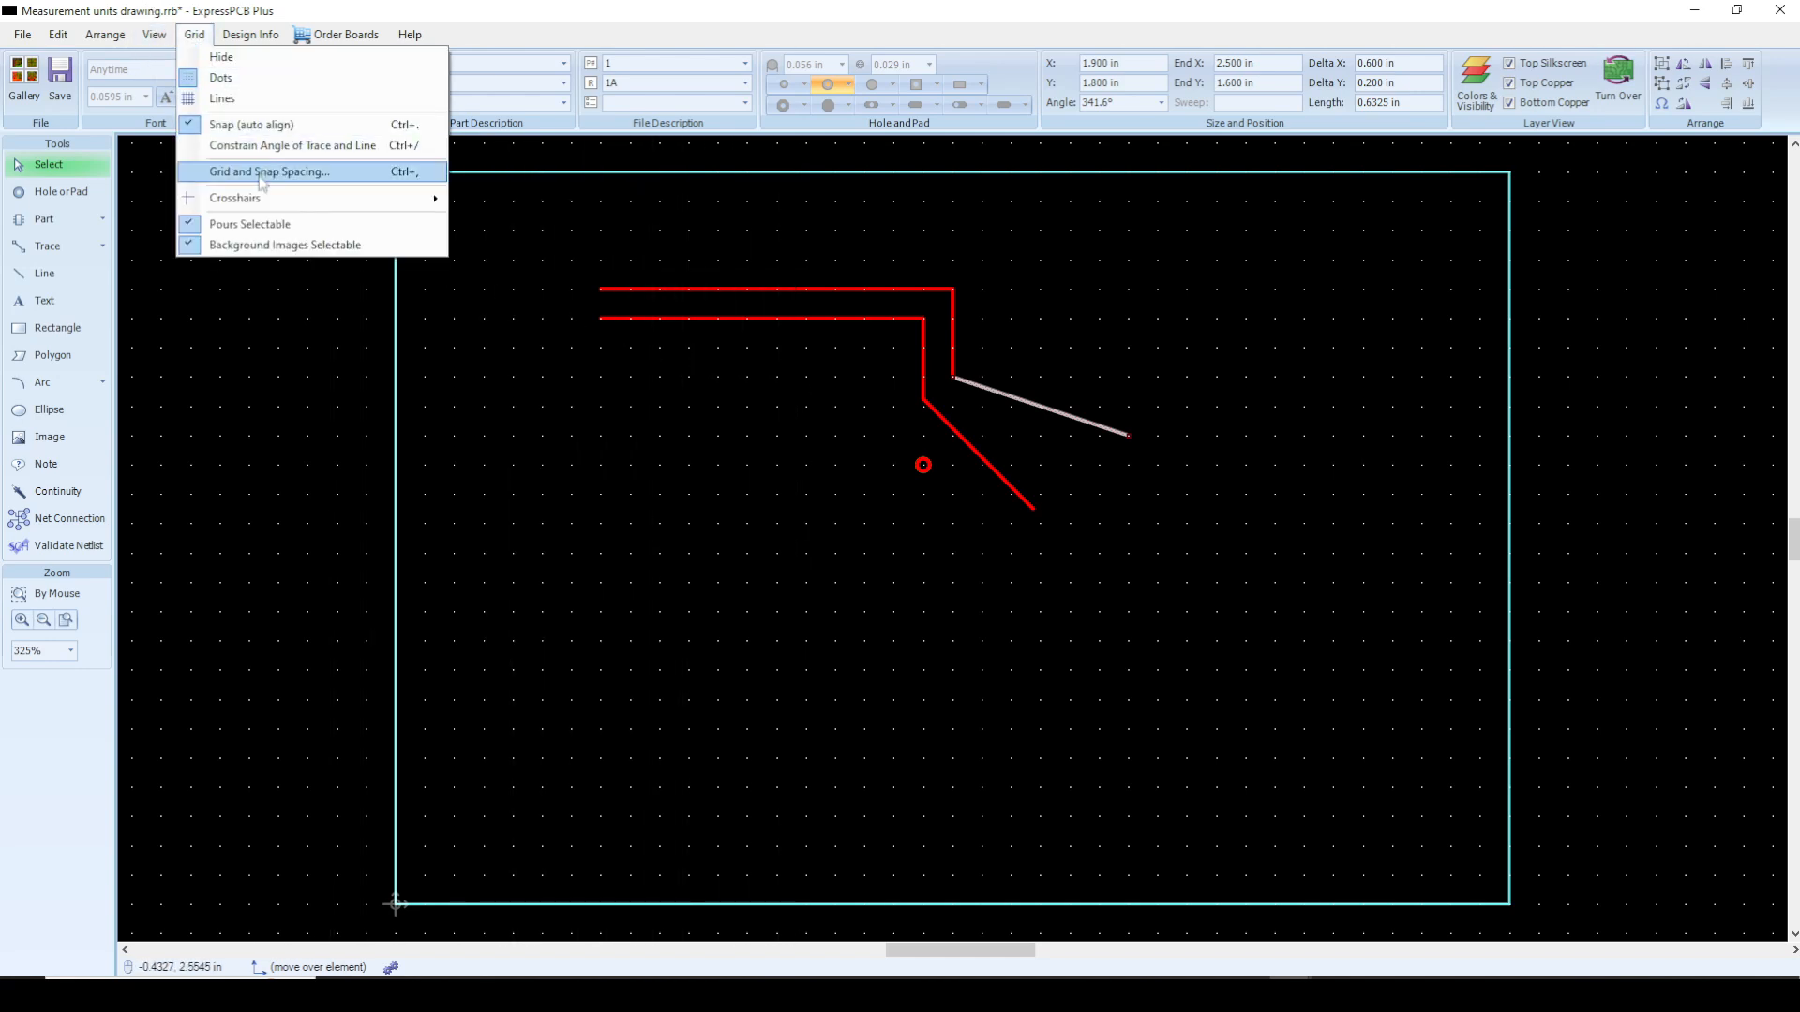
pyautogui.moveTo(426, 200)
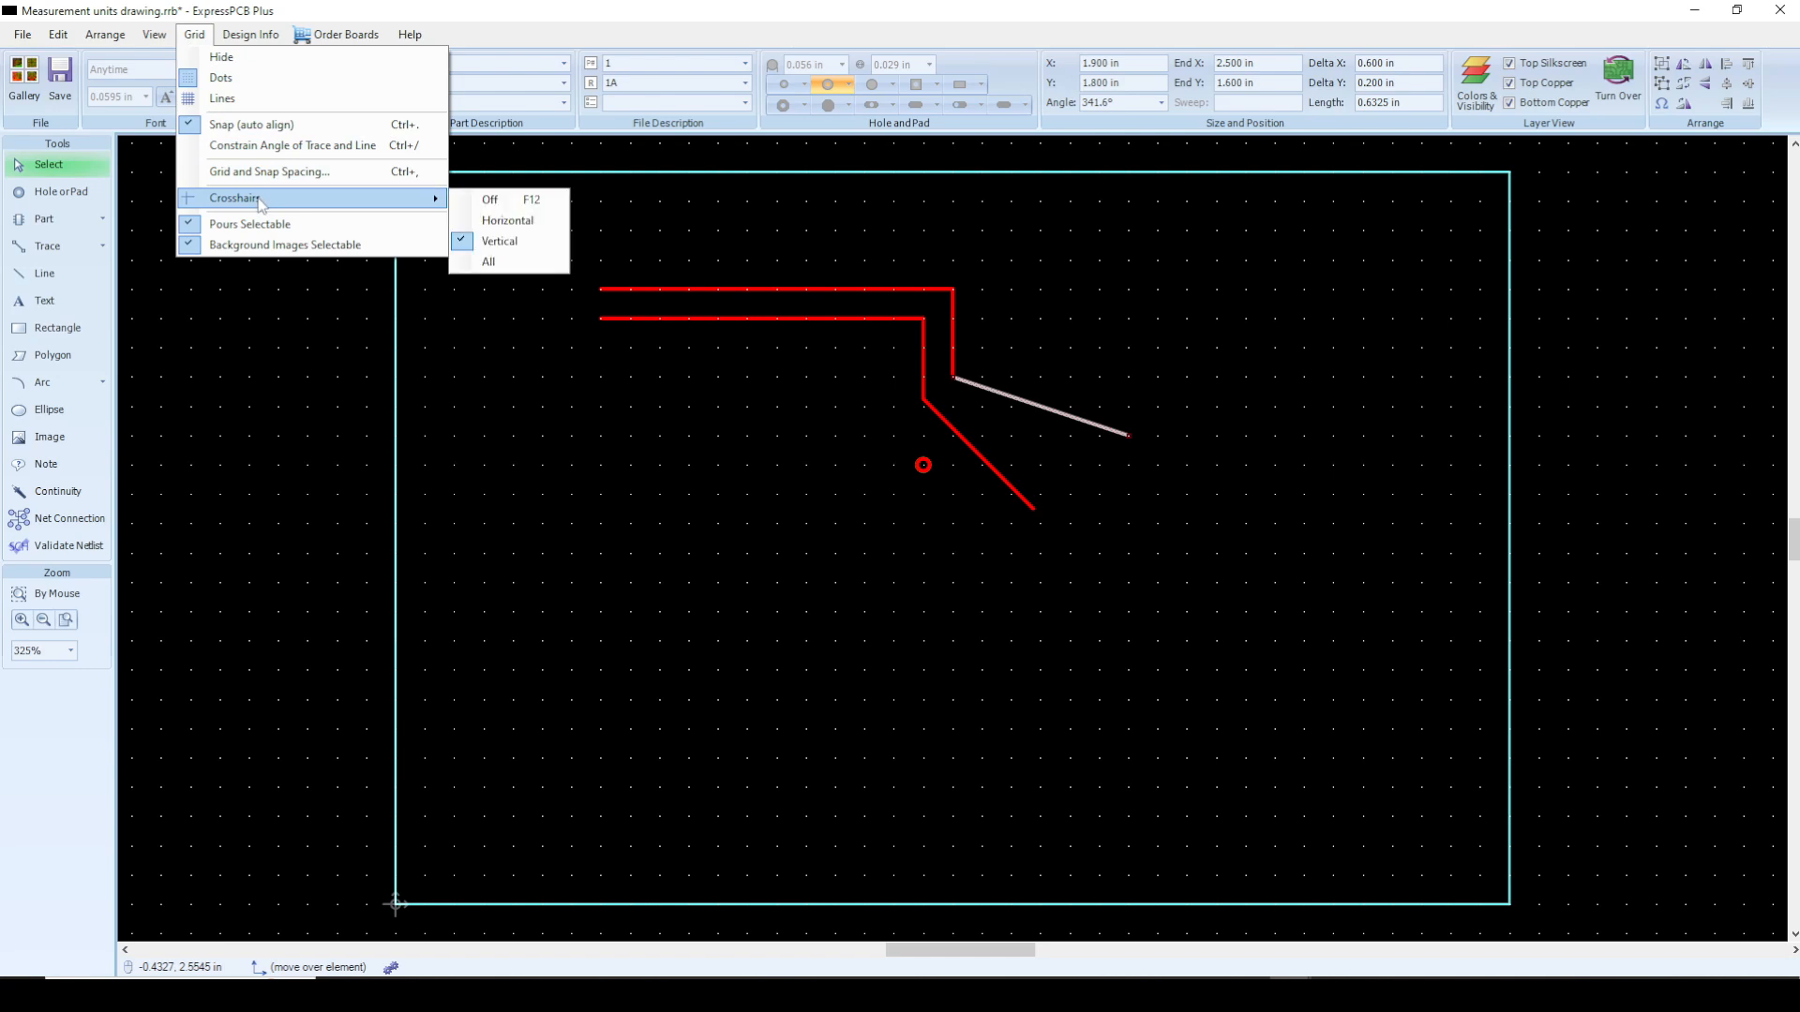
pyautogui.click(489, 261)
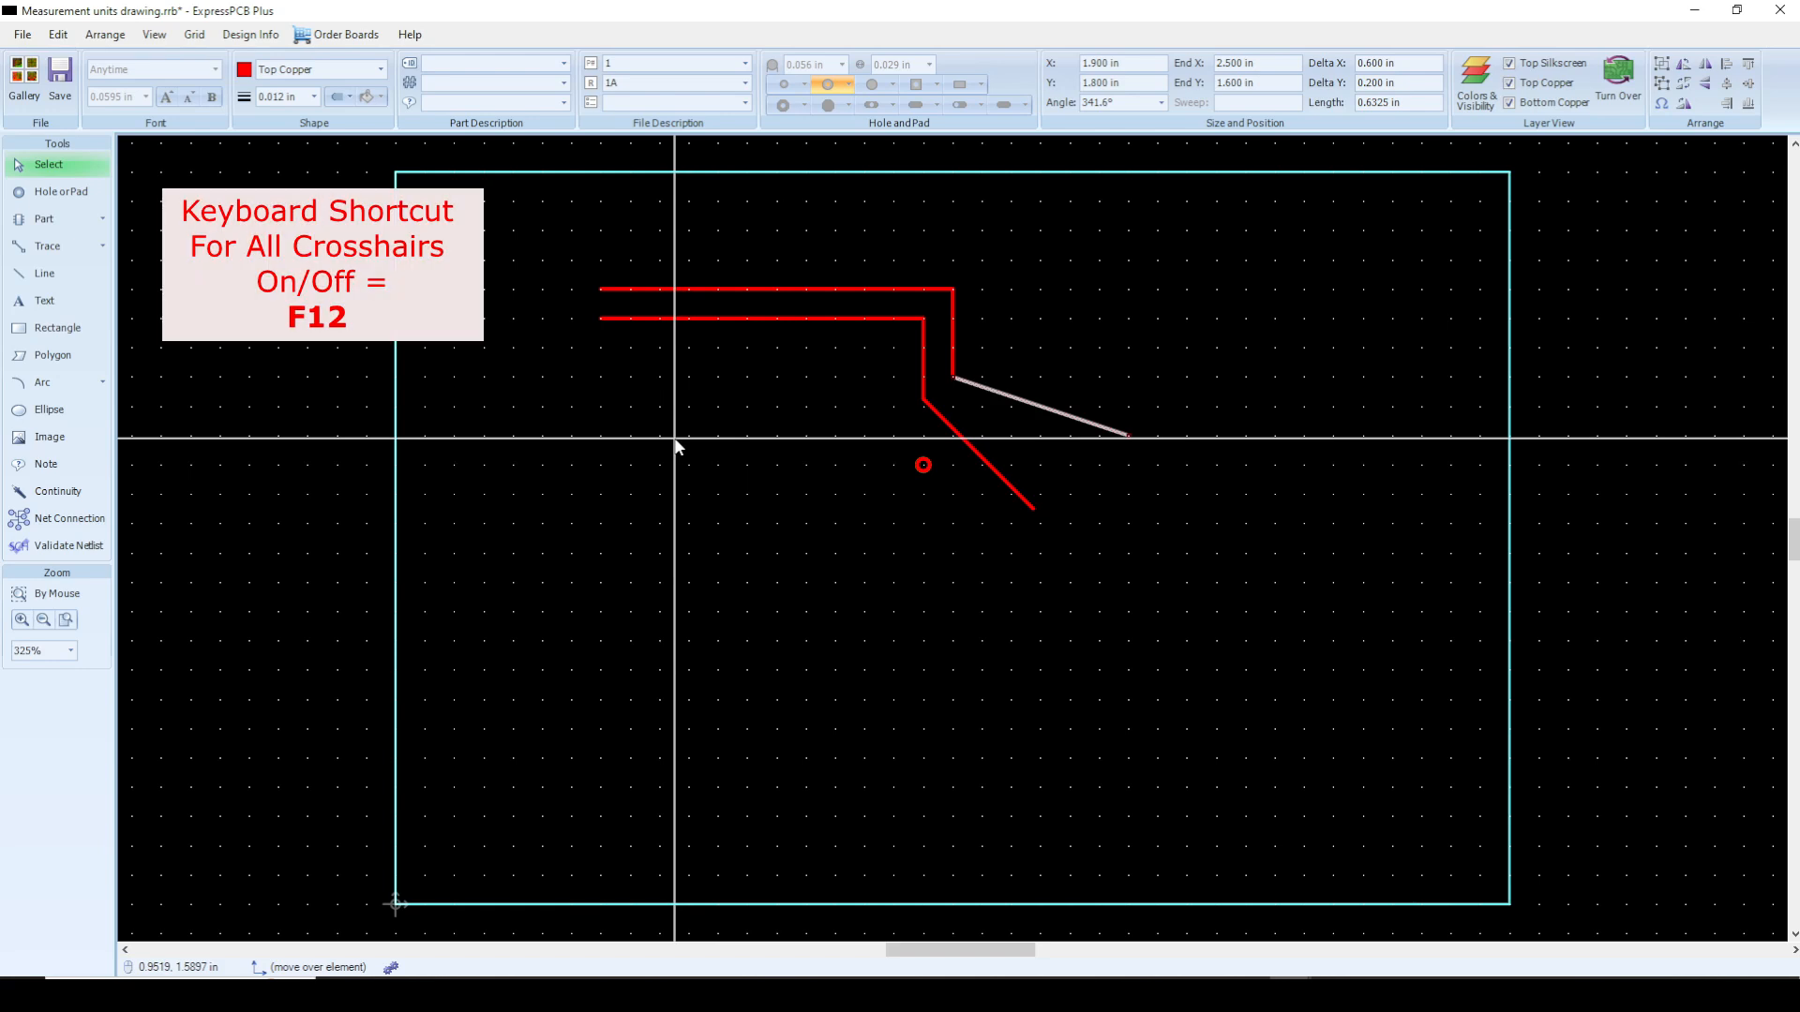
pyautogui.press('F12')
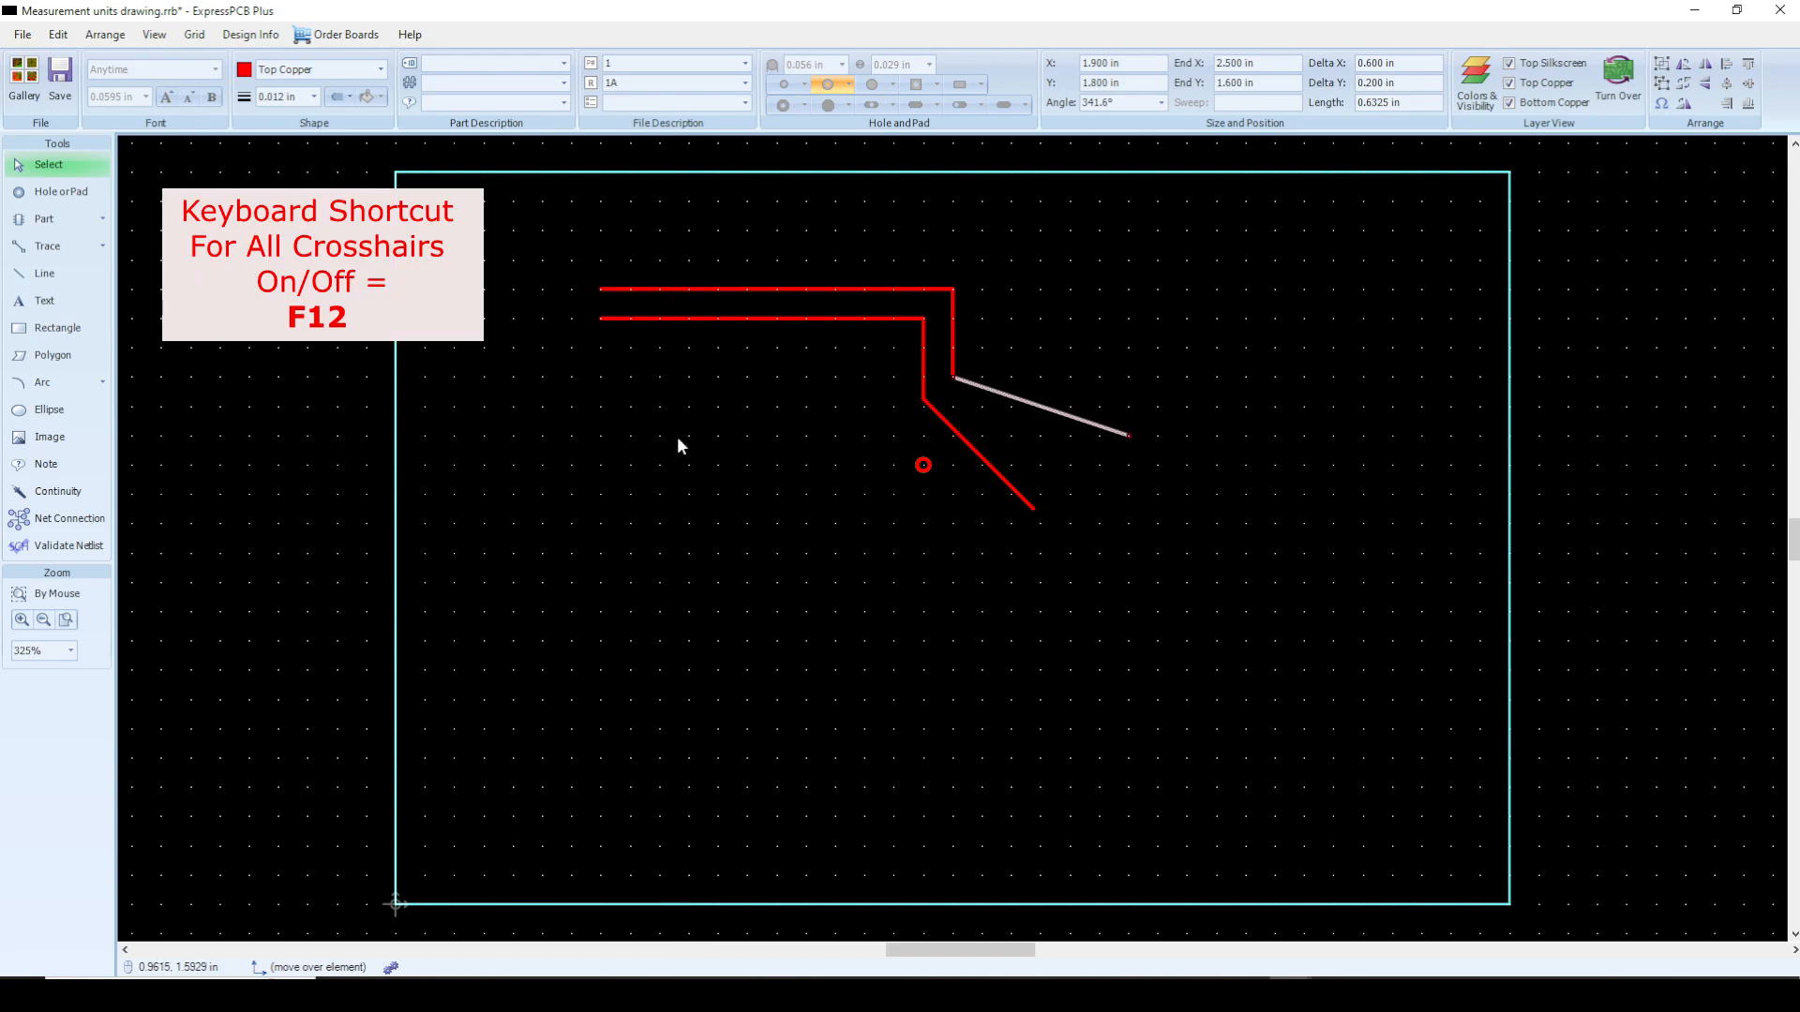
pyautogui.press('F12')
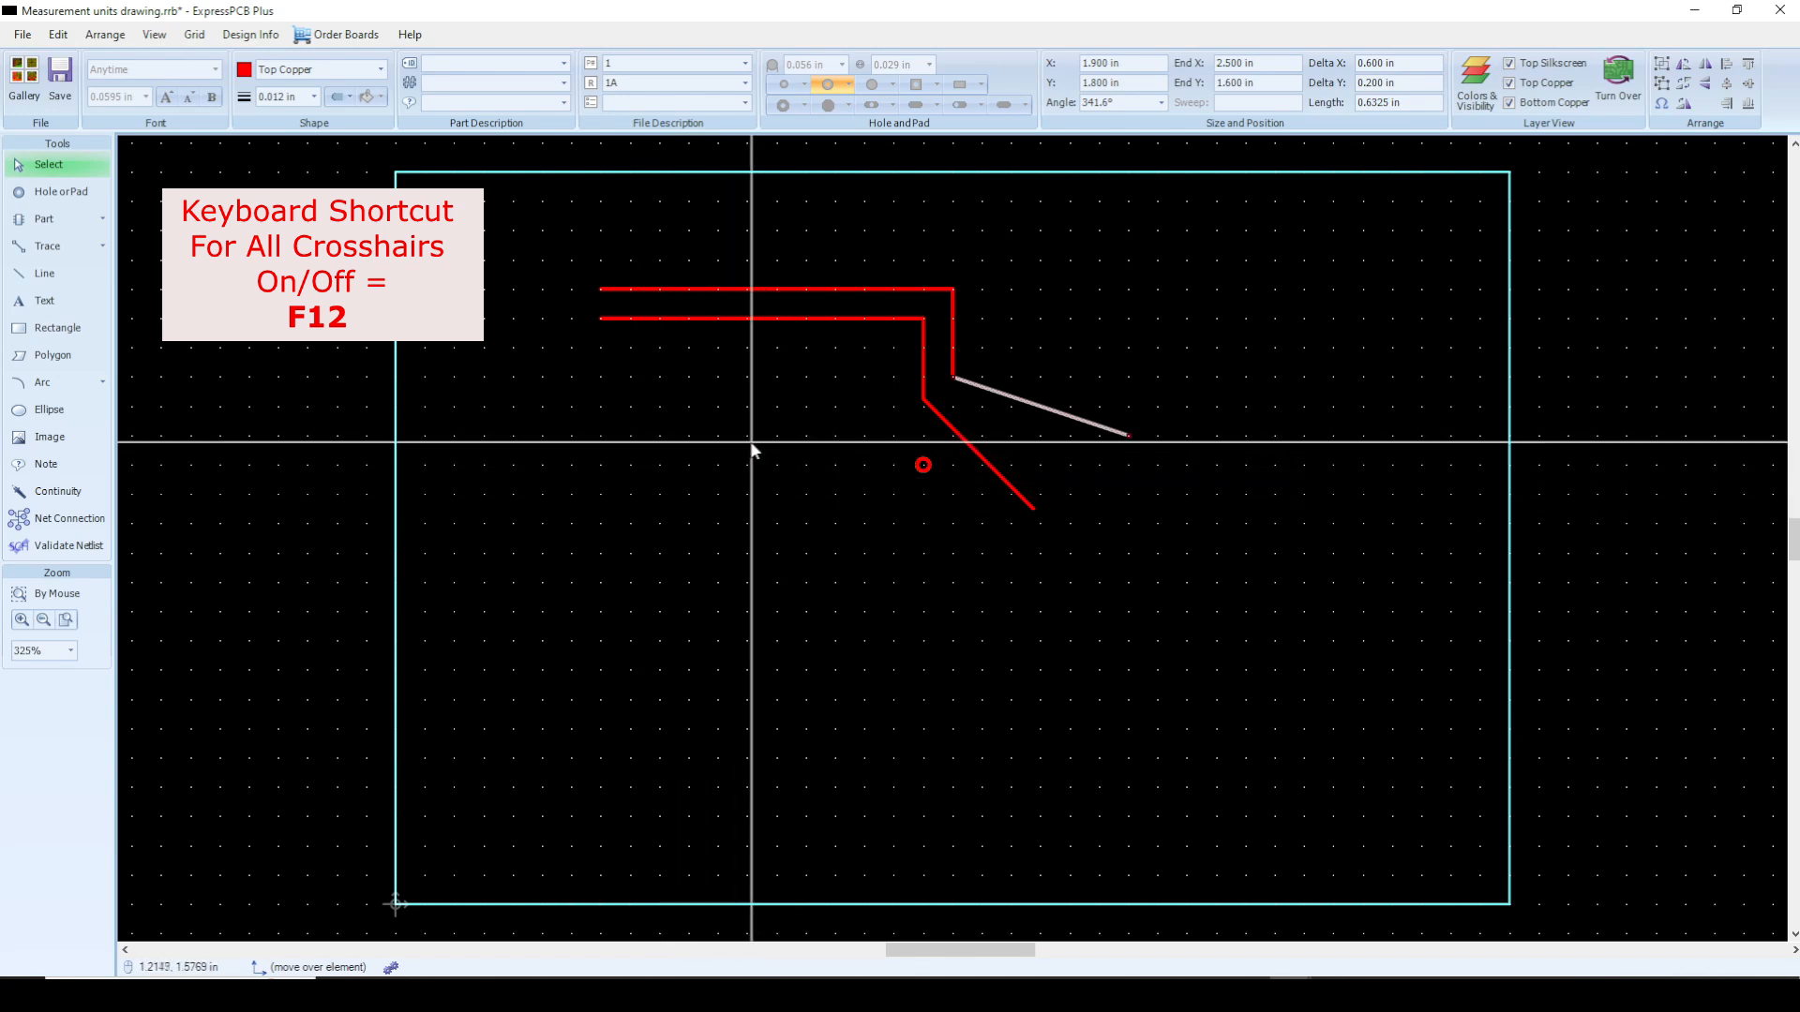
pyautogui.press('F12')
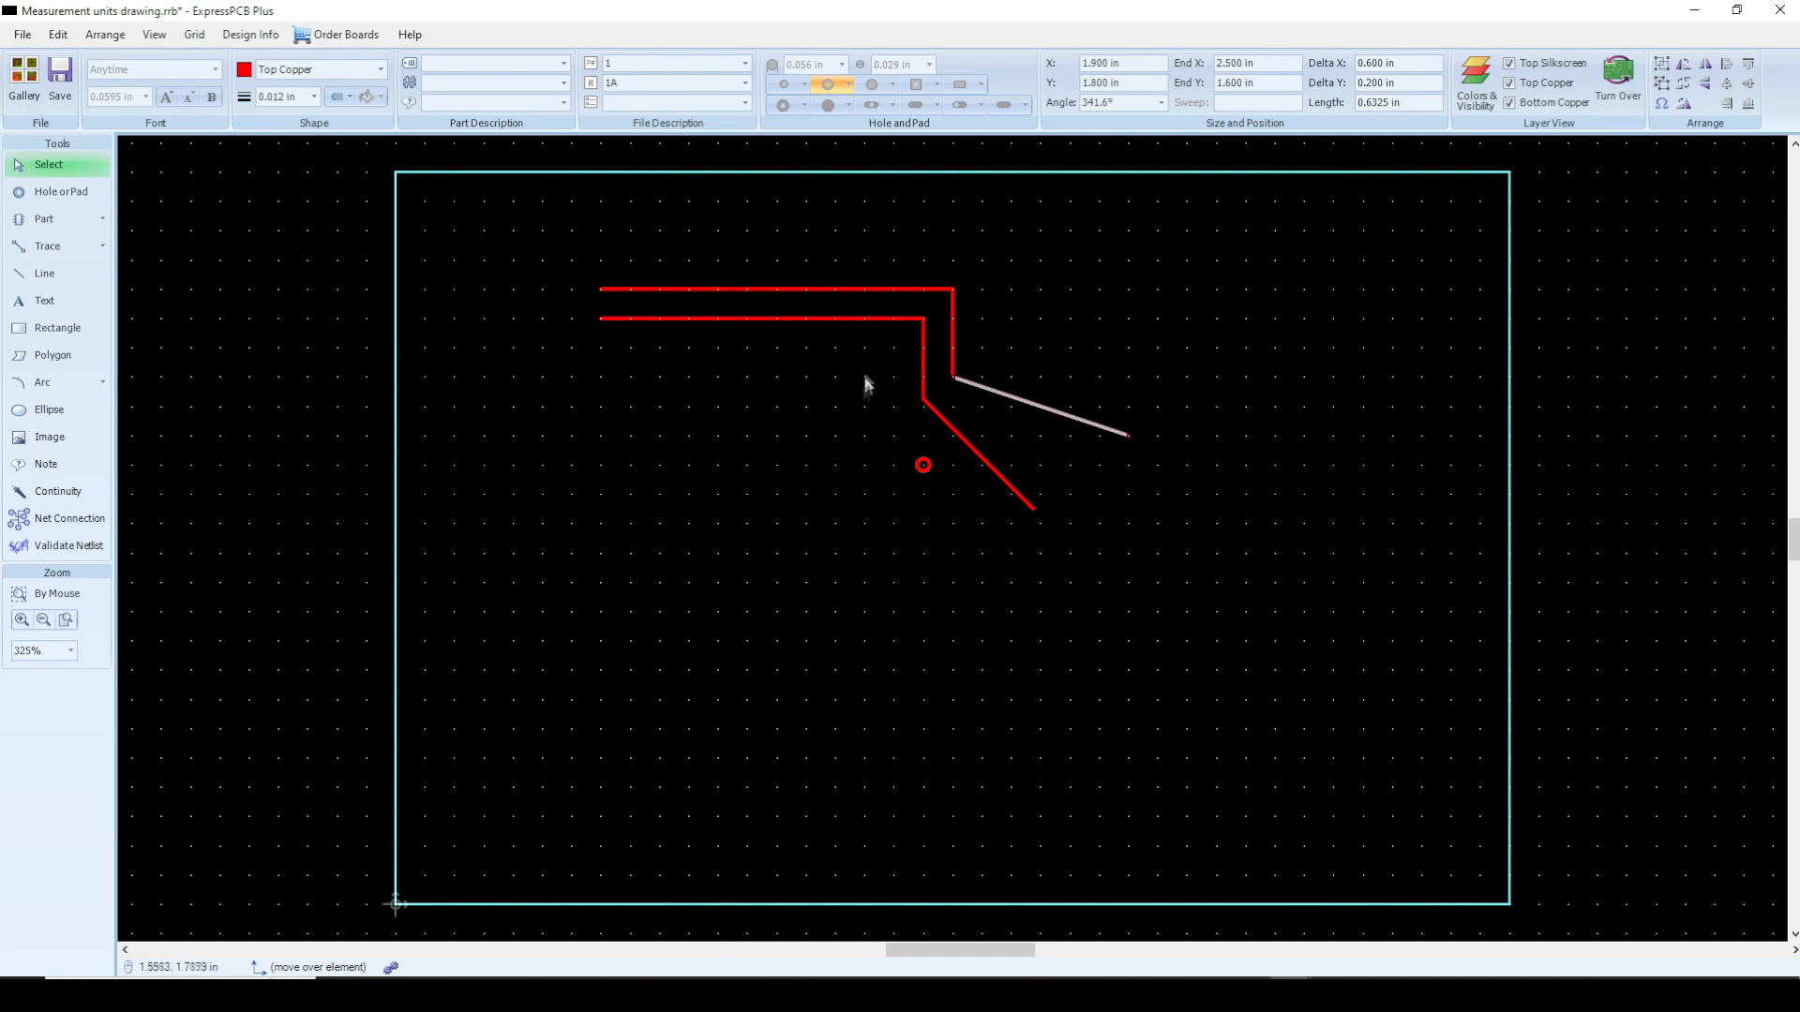
# Step: Delete both drawn top-copper lines, keeping the round pad
pyautogui.moveTo(566, 253)
pyautogui.mouseDown()
pyautogui.moveTo(868, 397)
pyautogui.moveTo(1078, 434)
pyautogui.mouseUp()
pyautogui.press('Delete')
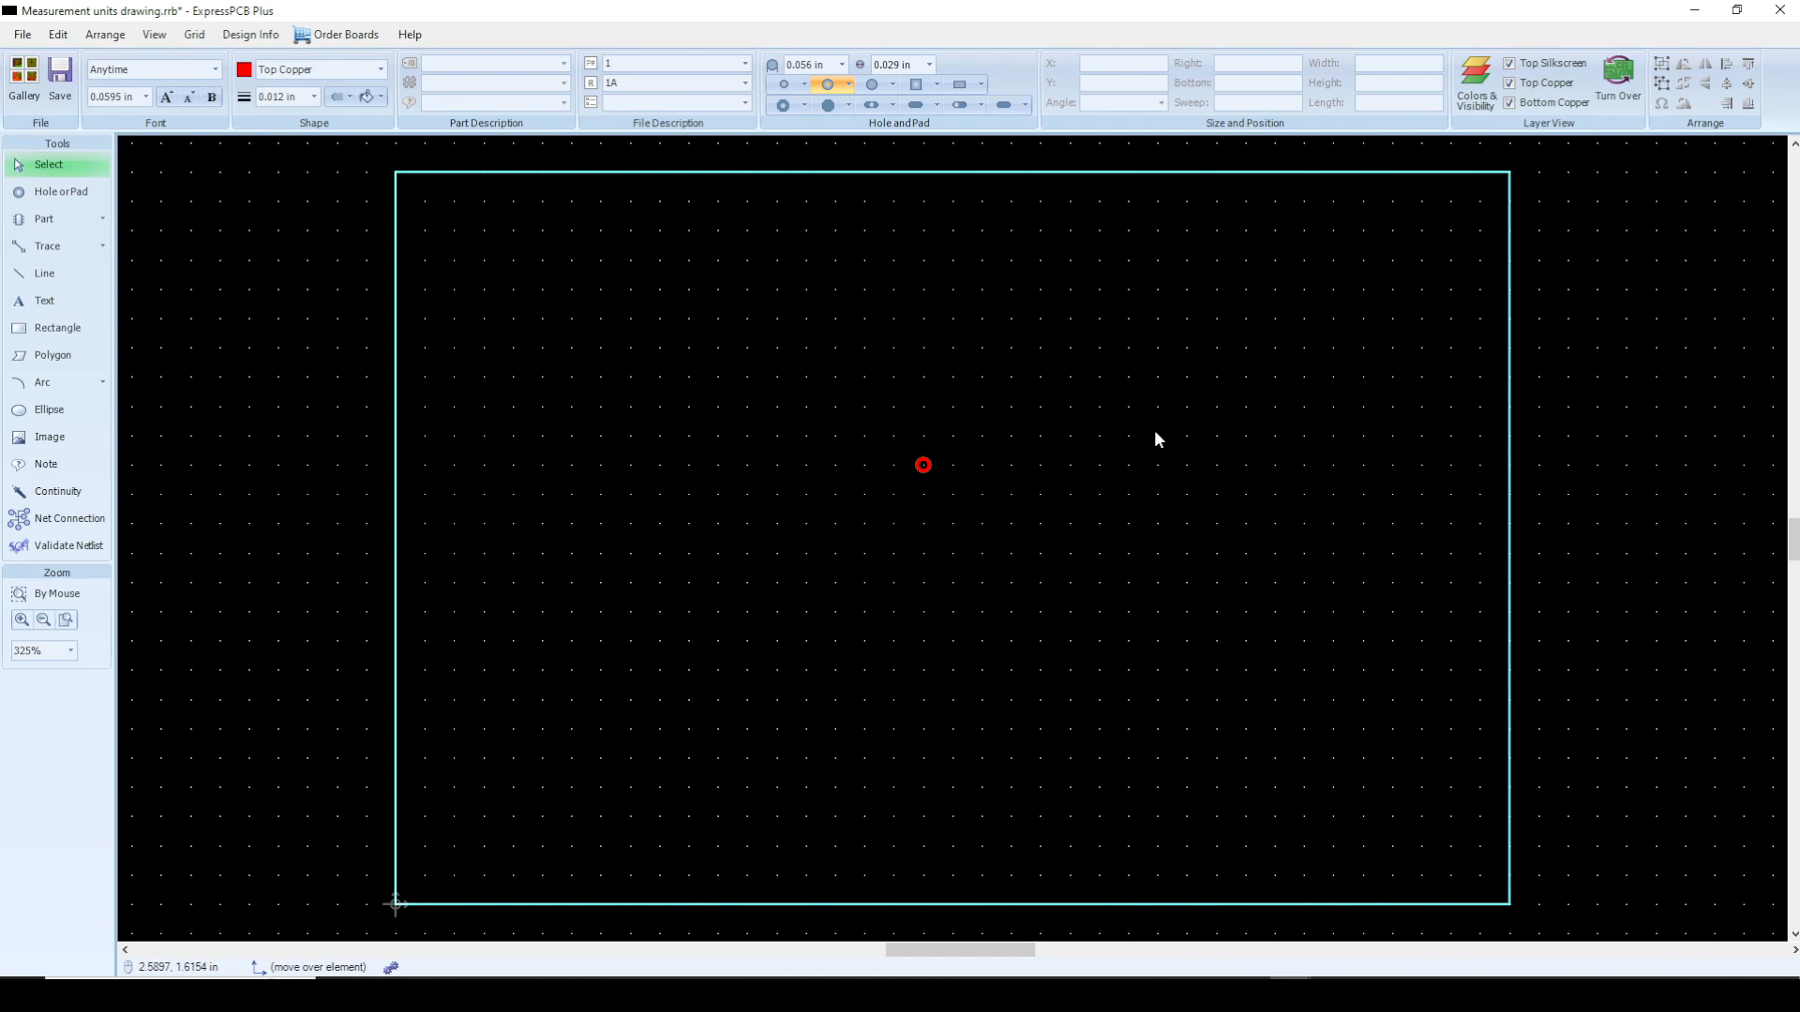
# Step: Set the measurement units to thou and select the round pad to show its coordinates
pyautogui.click(156, 40)
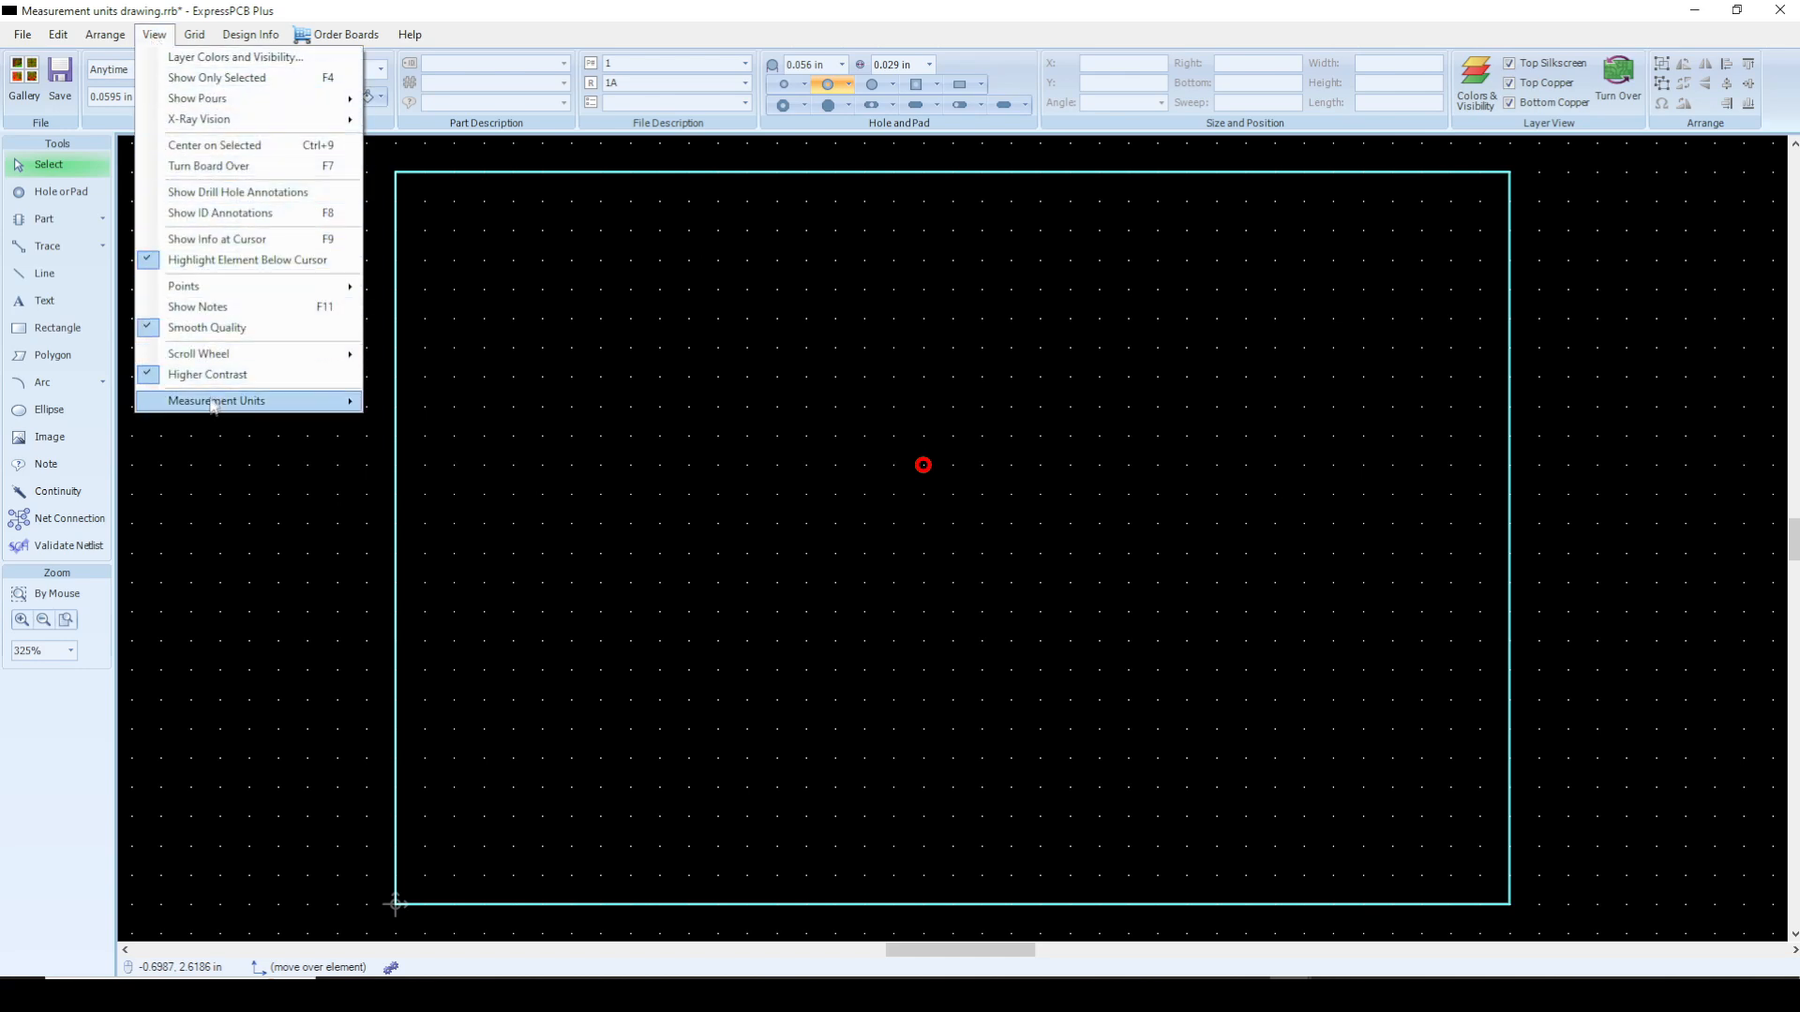
pyautogui.moveTo(211, 410)
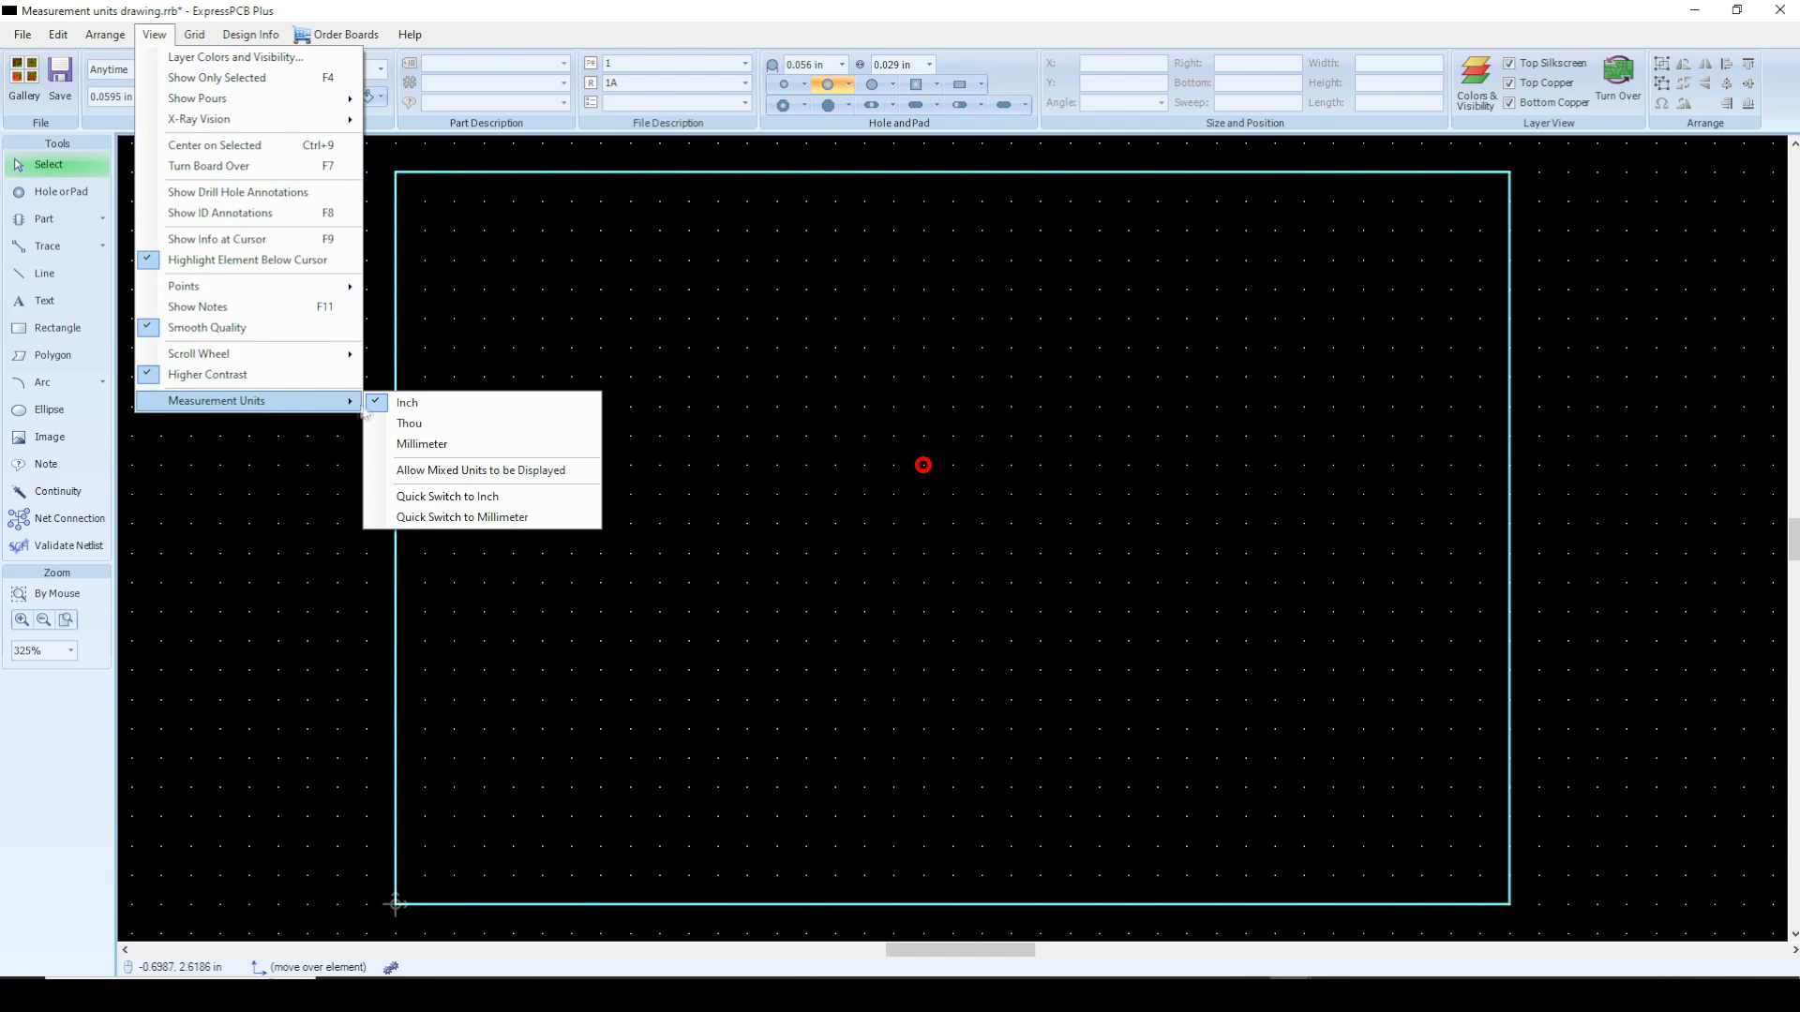
pyautogui.click(465, 423)
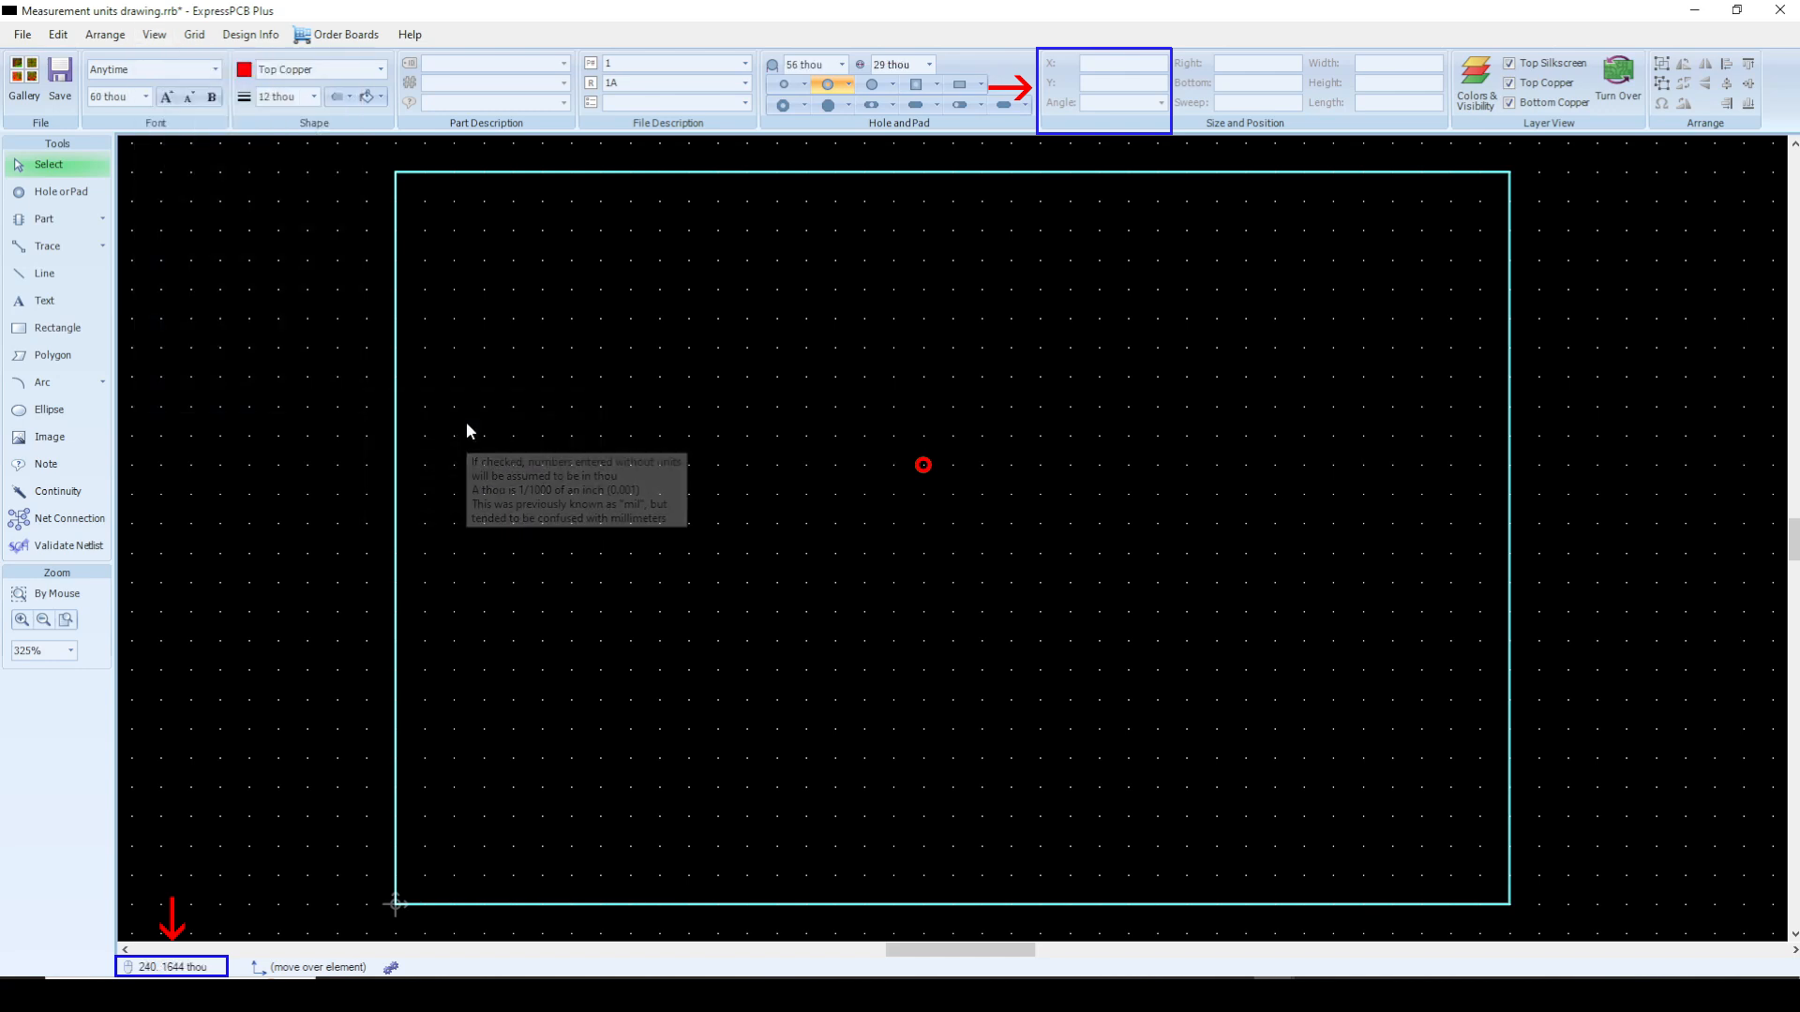
pyautogui.click(918, 467)
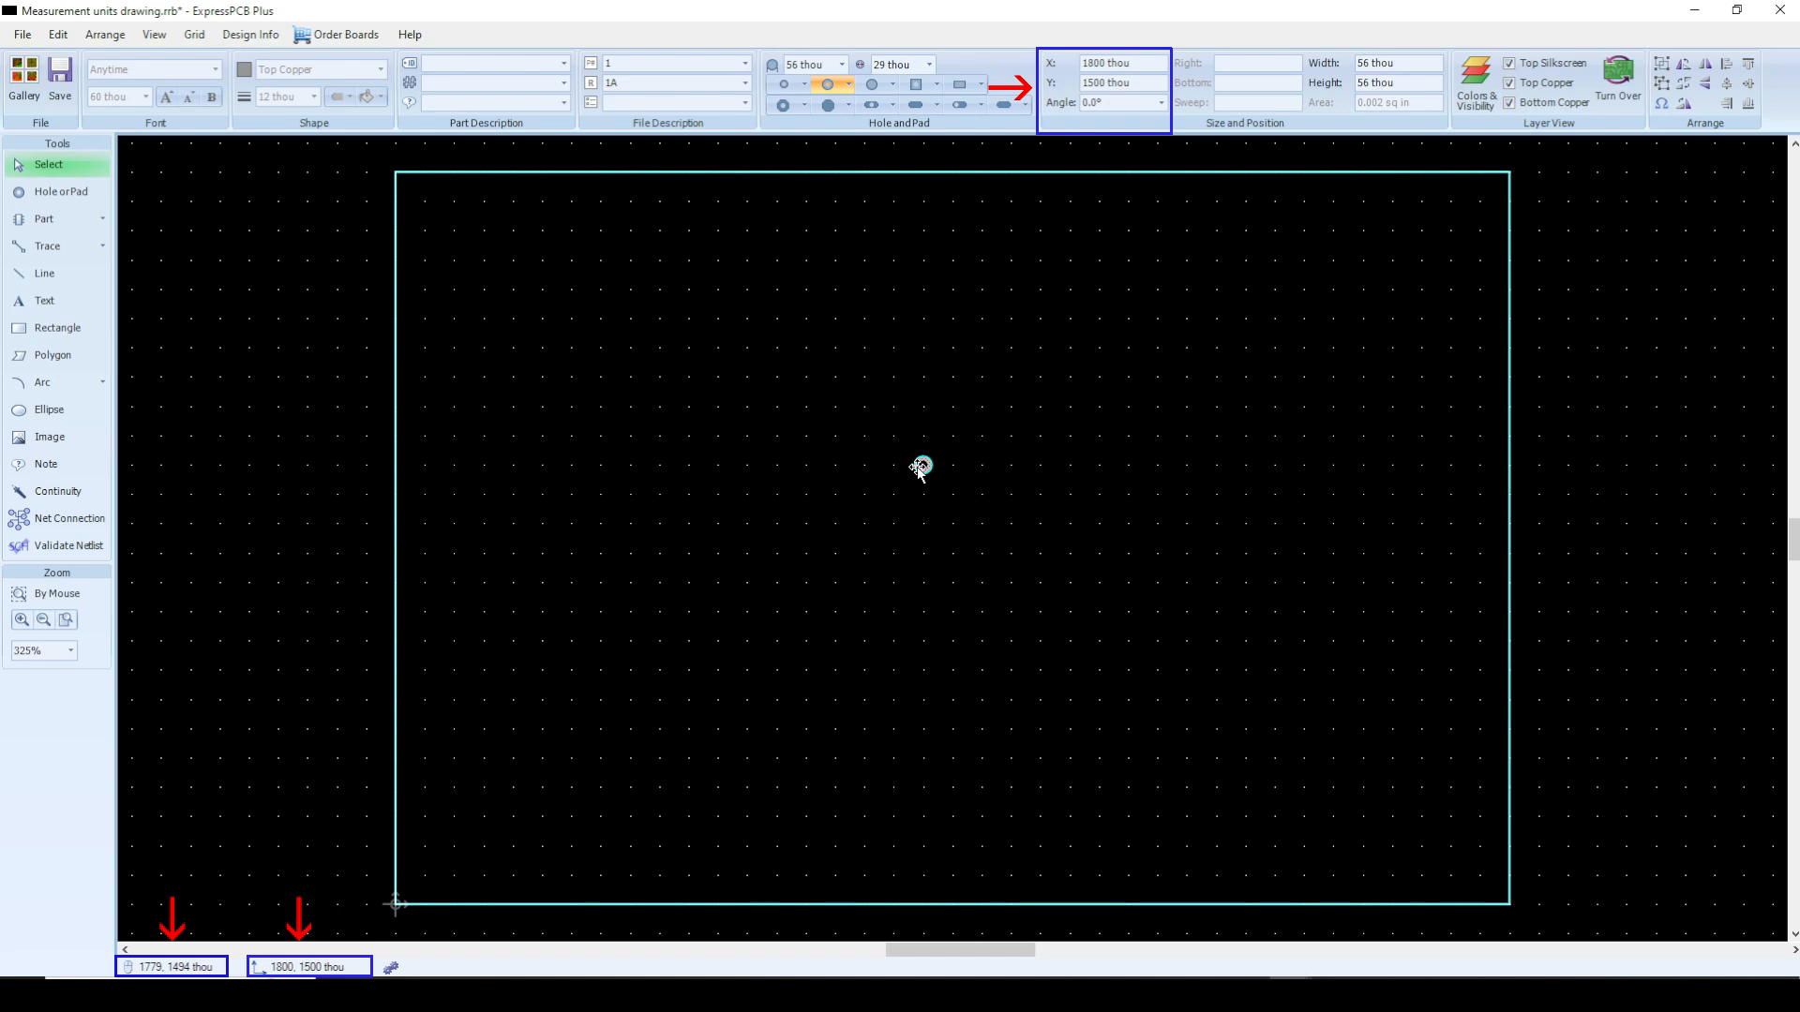
# Step: Switch the layout's measurement units to Millimeter, and after that to Inch
pyautogui.click(167, 38)
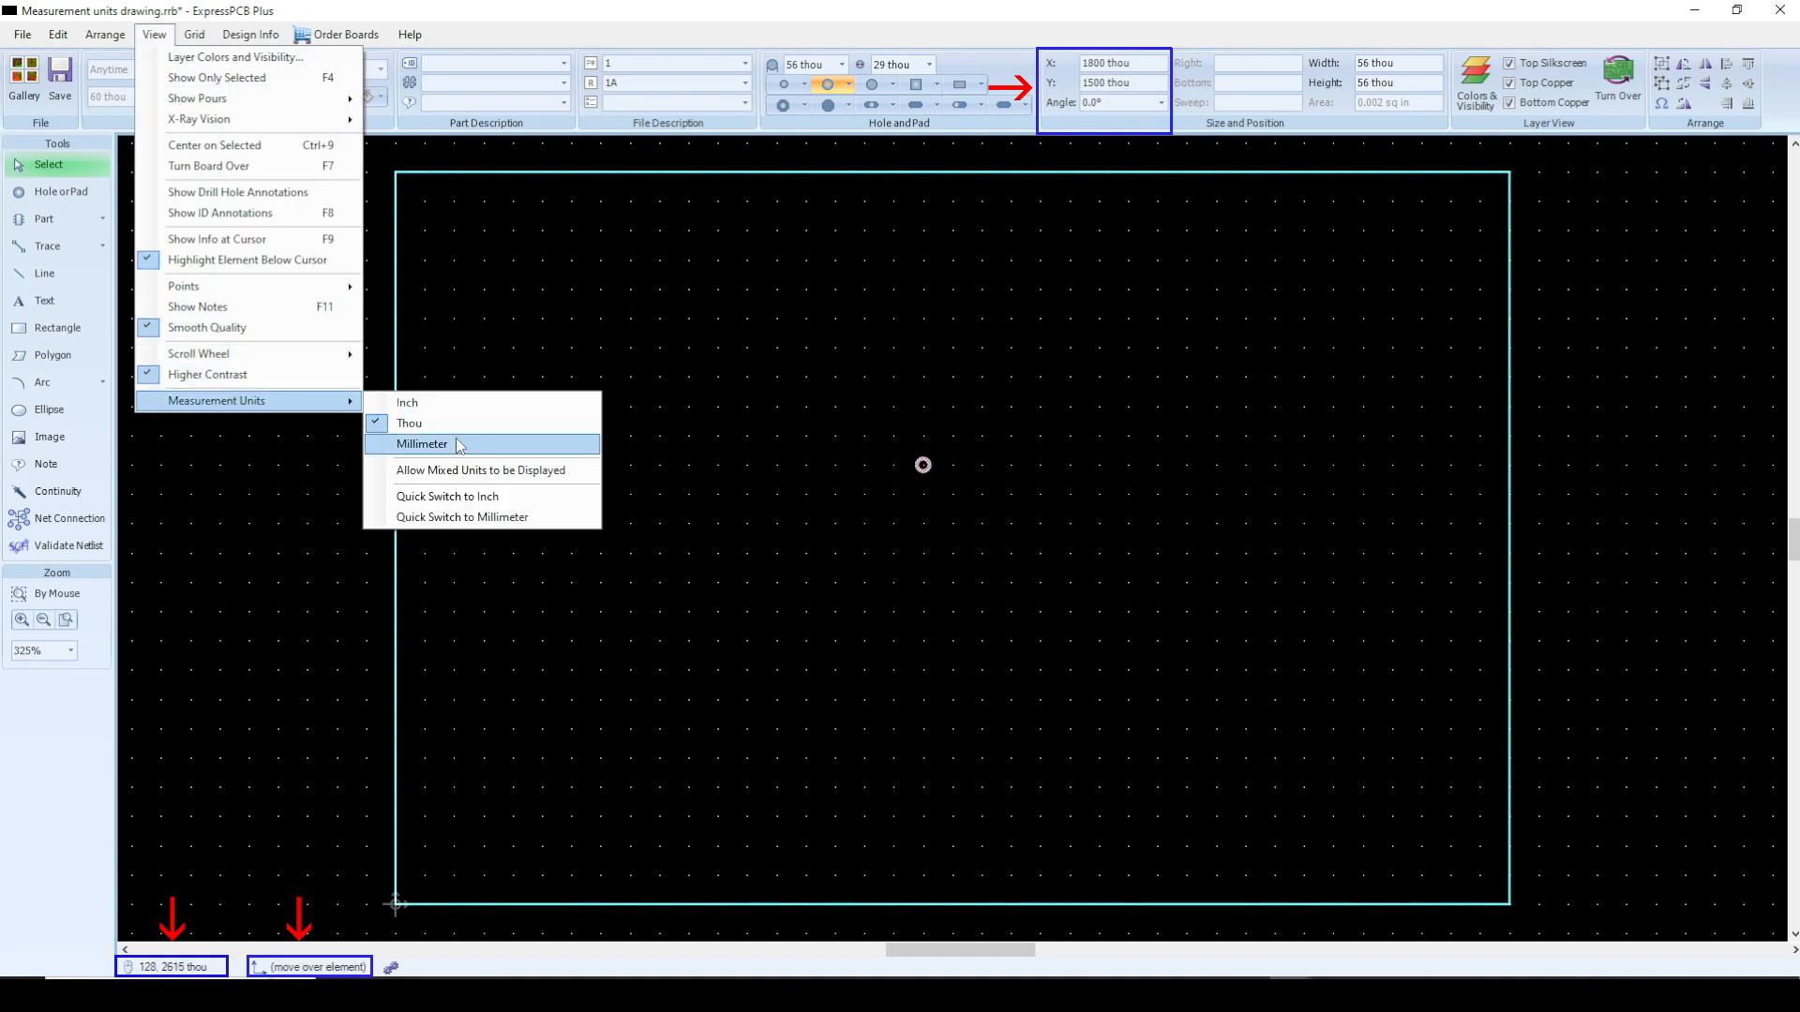
pyautogui.click(469, 447)
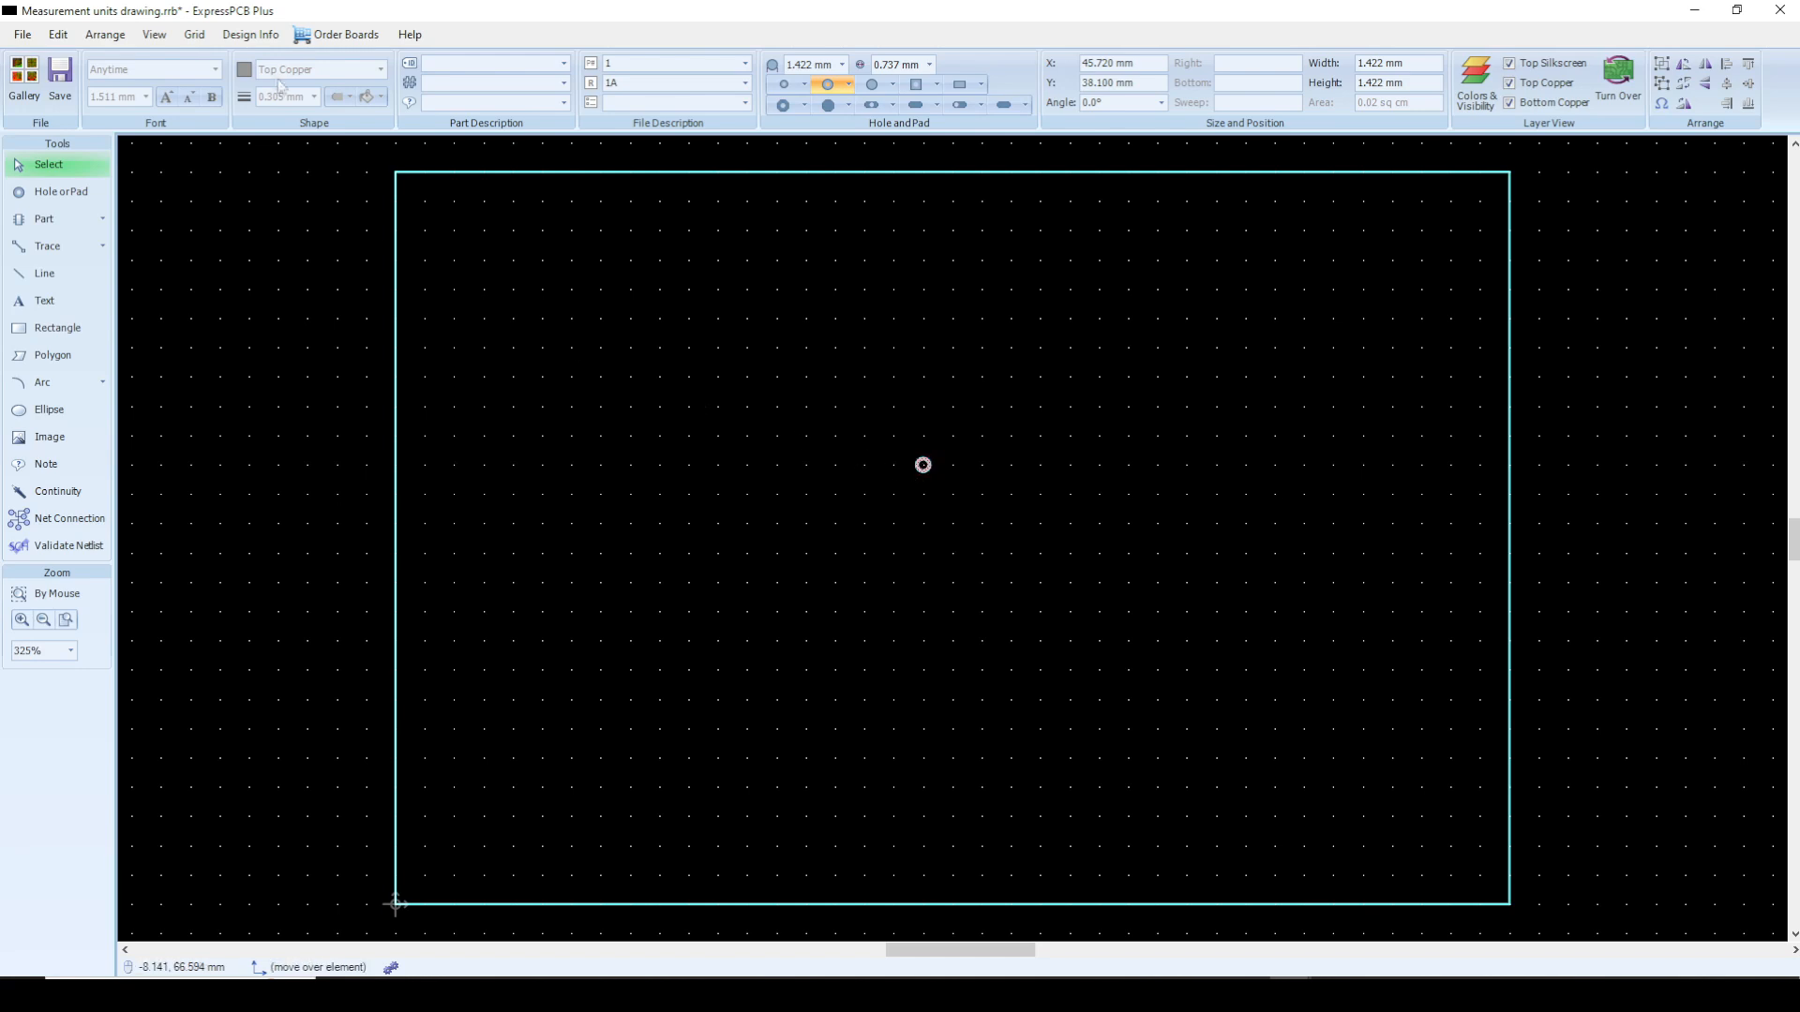
pyautogui.click(152, 36)
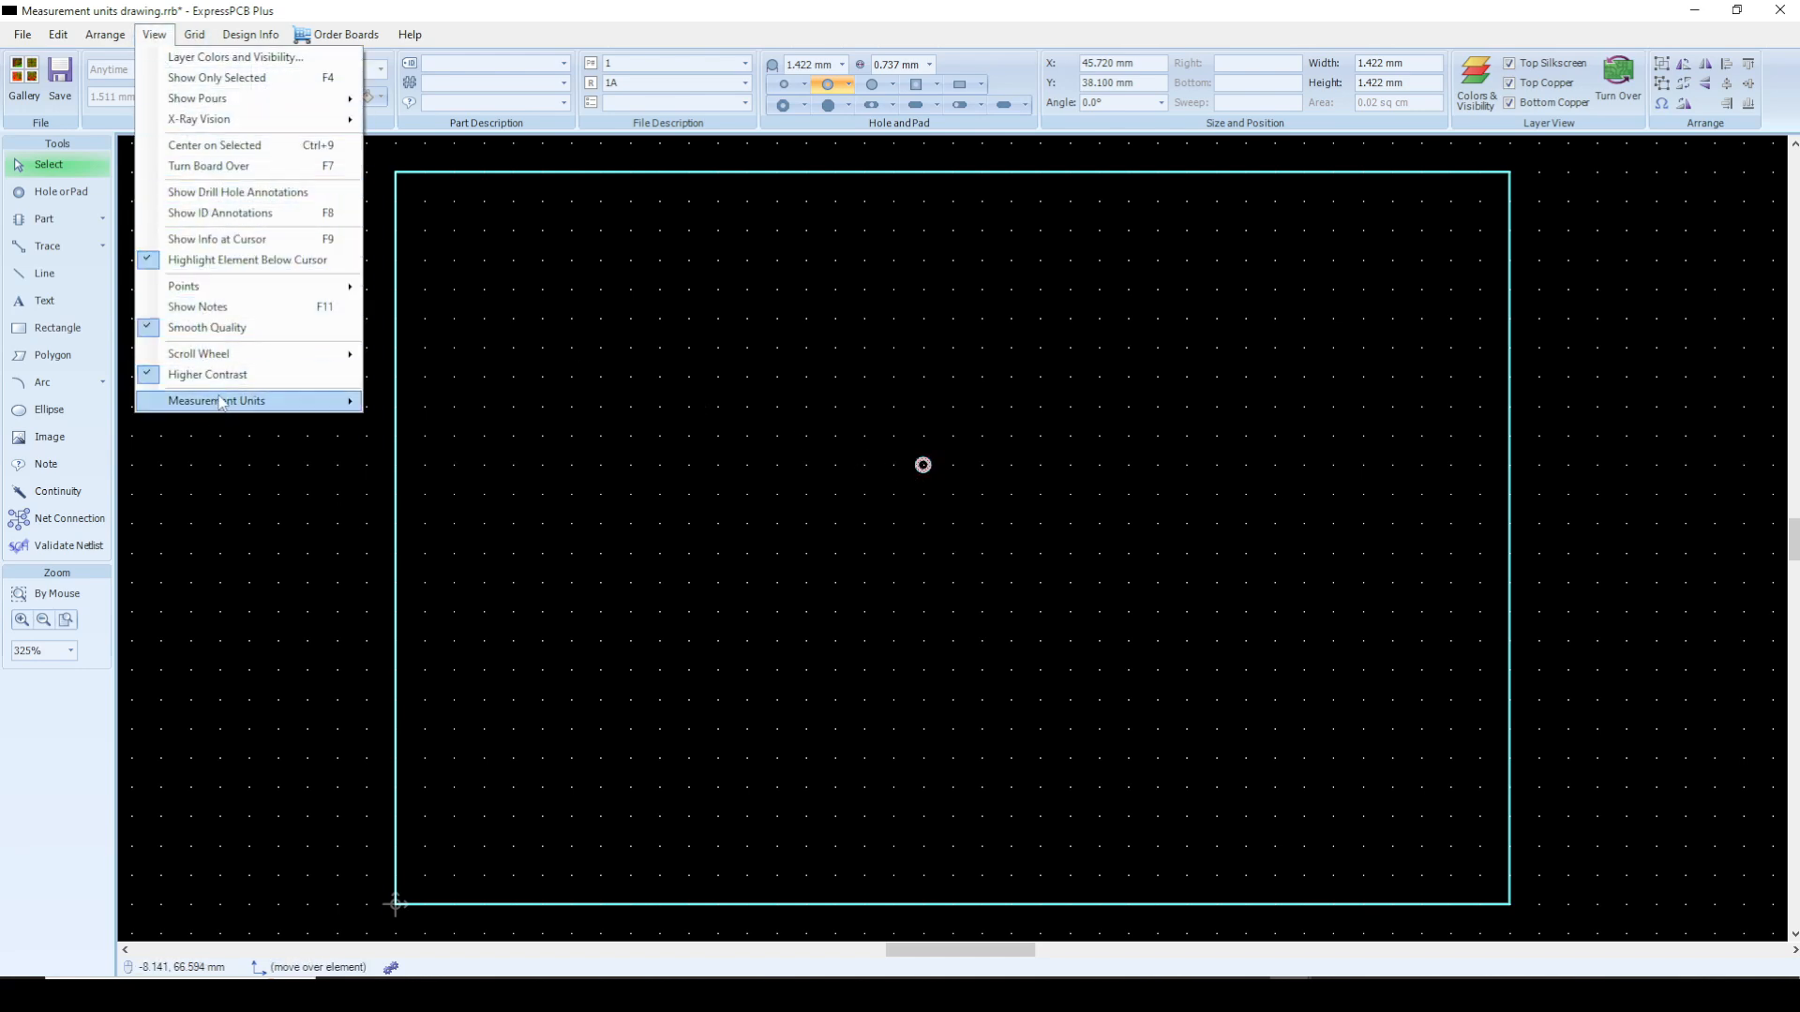
pyautogui.moveTo(225, 405)
pyautogui.click(411, 404)
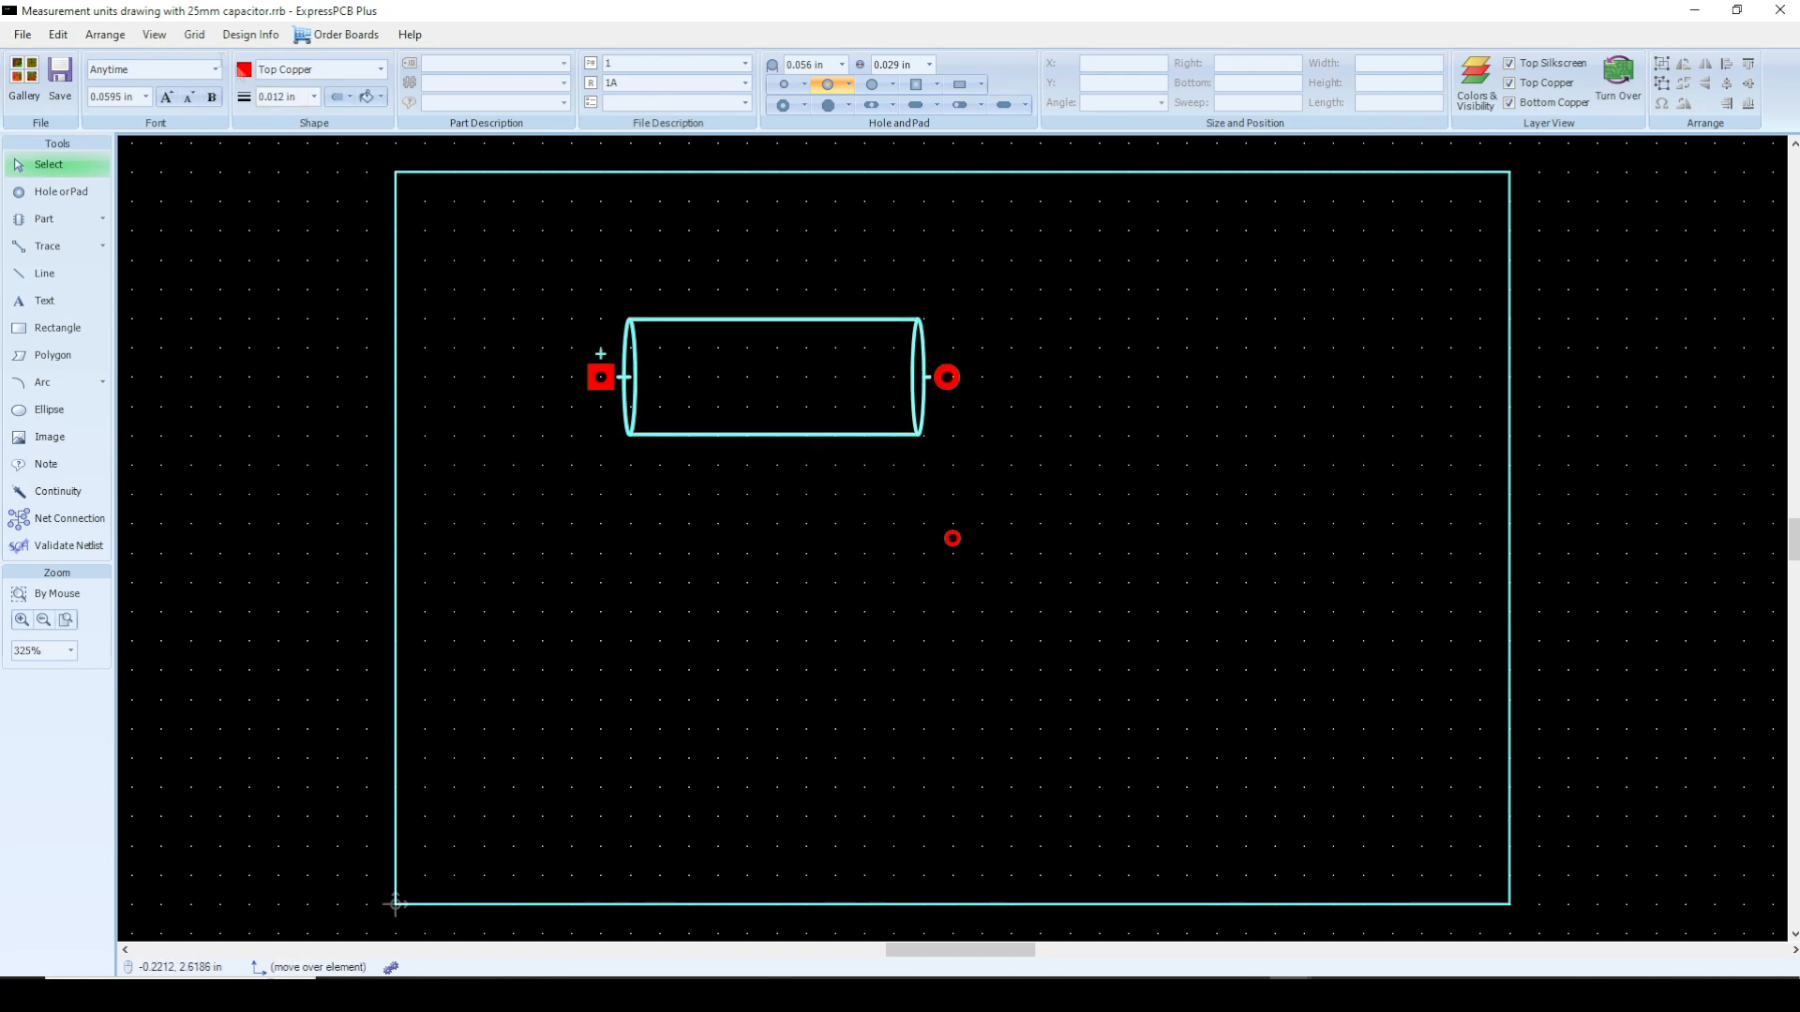
# Step: Allow mixed measurement units to be displayed and select the axial capacitor to show its coordinates
pyautogui.click(154, 35)
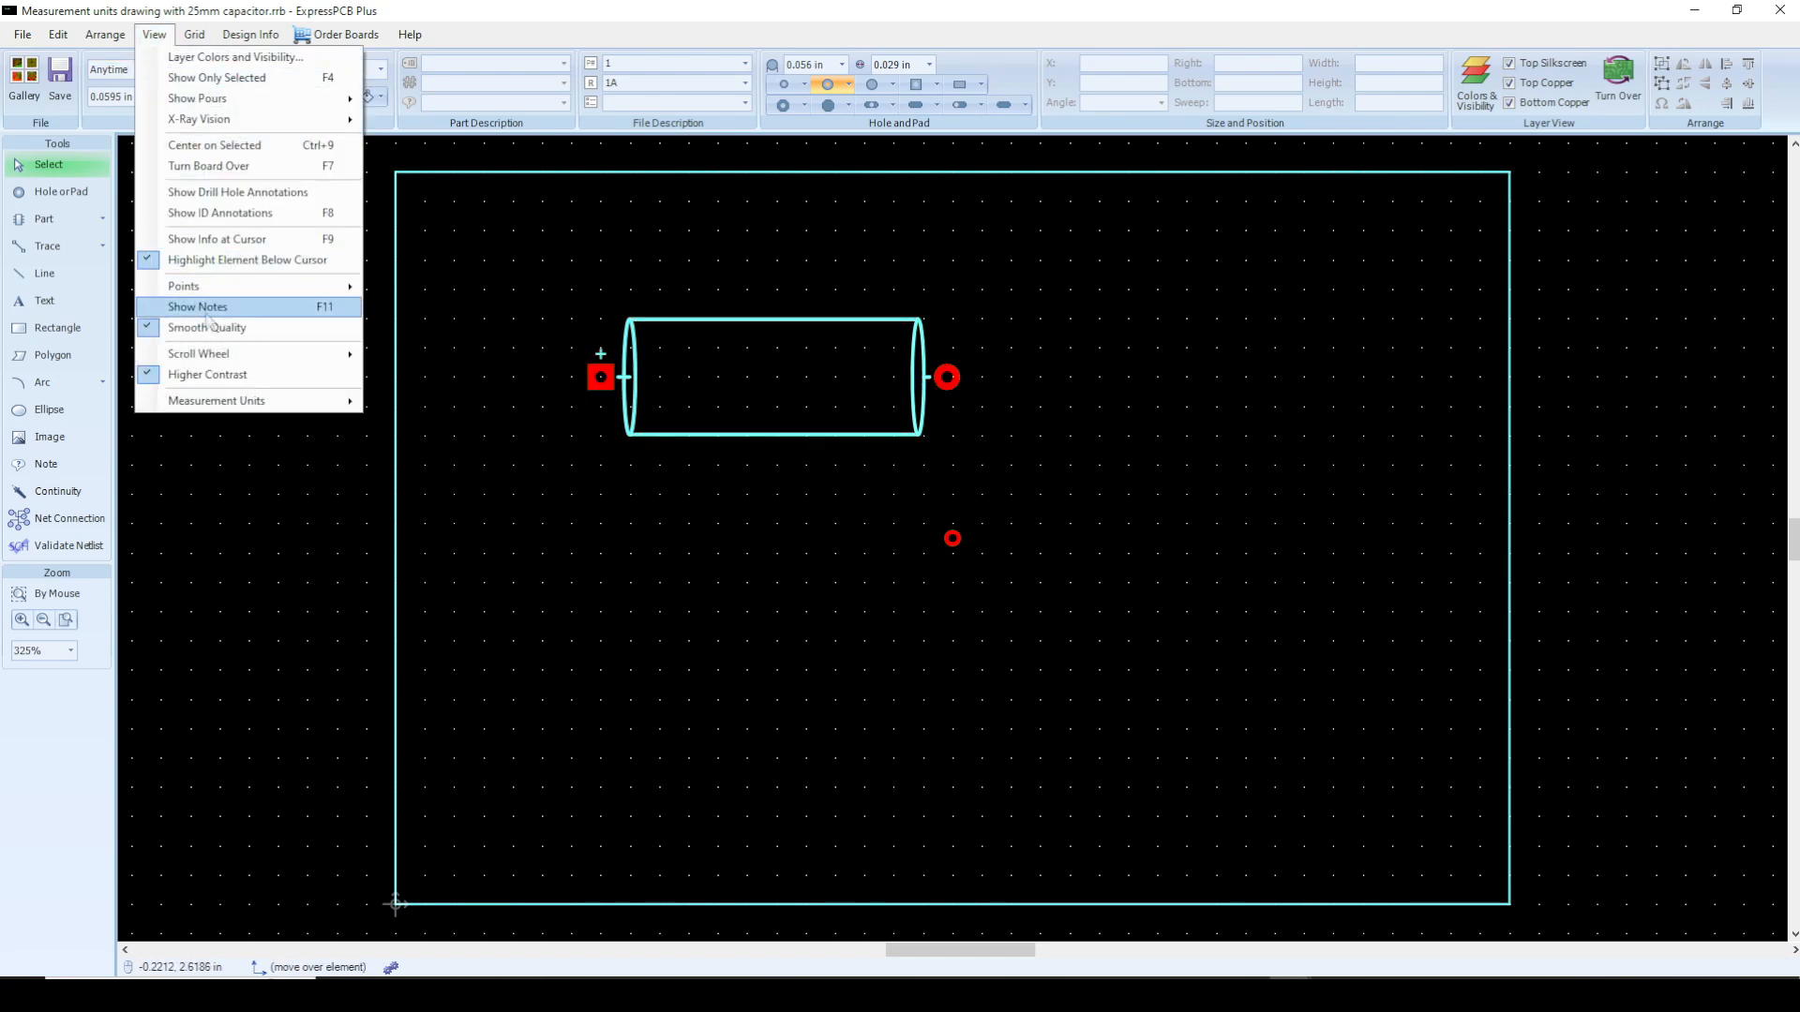
pyautogui.moveTo(232, 401)
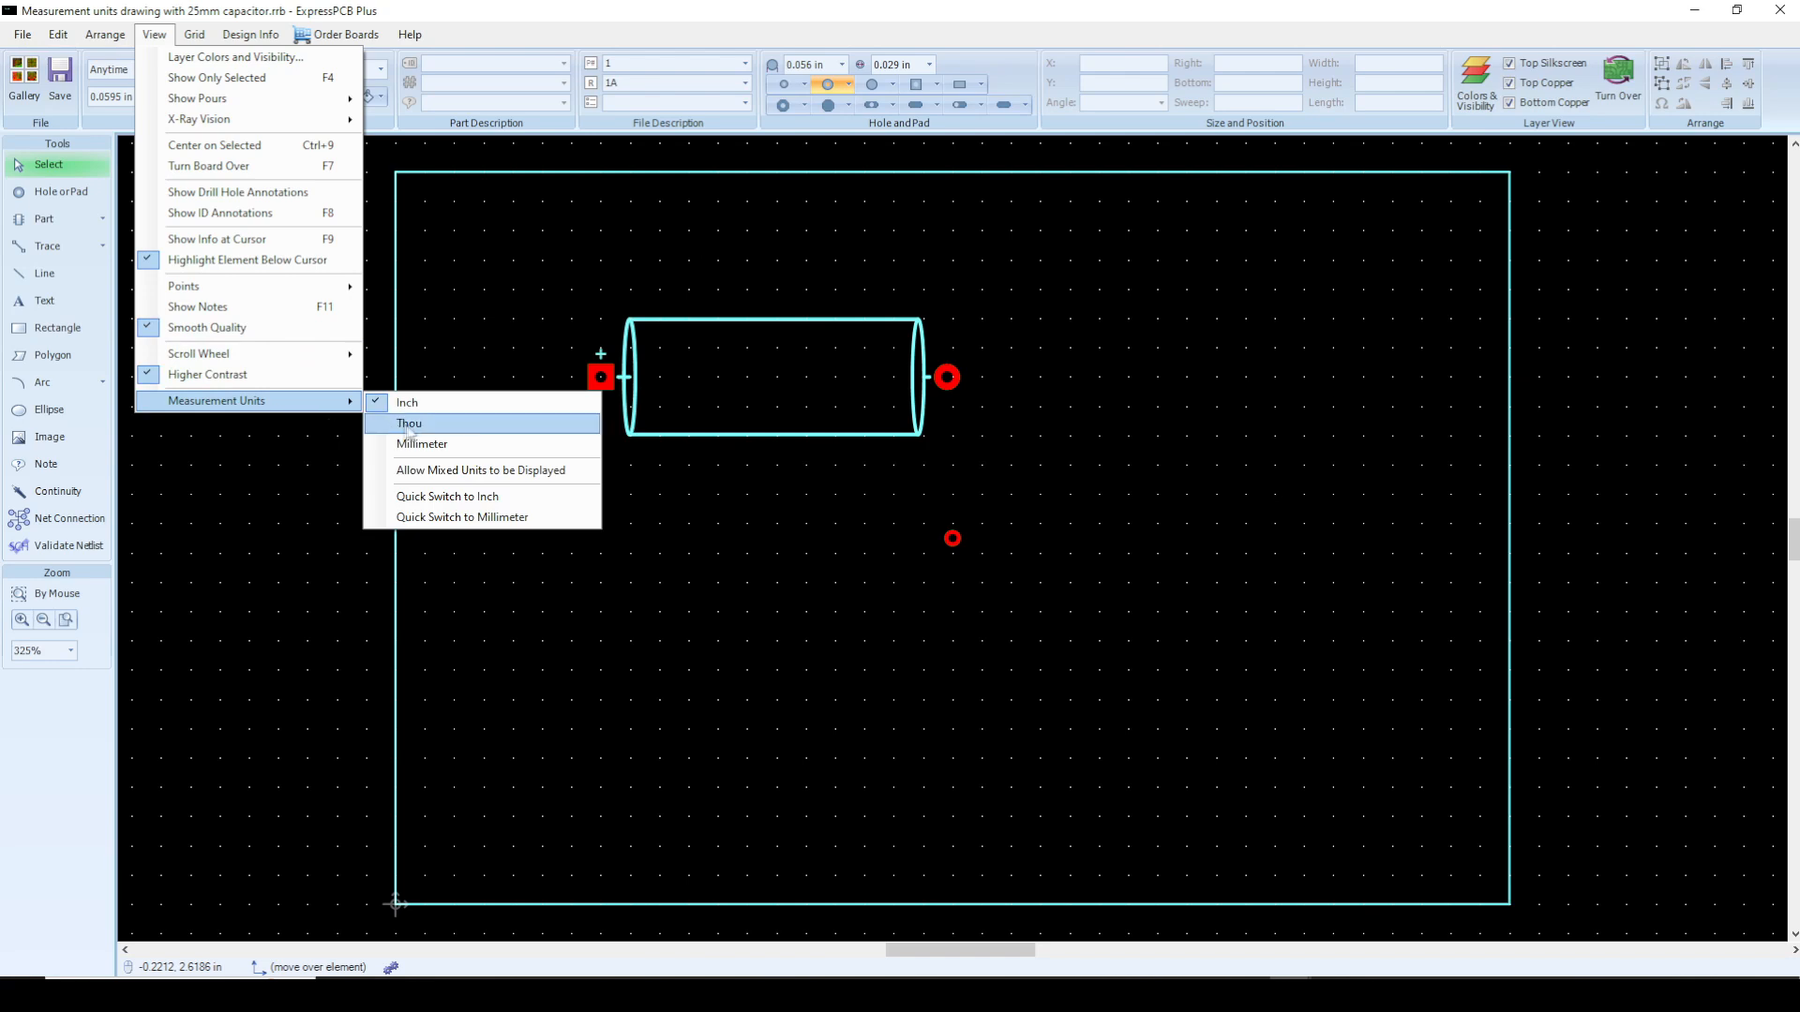
pyautogui.click(510, 473)
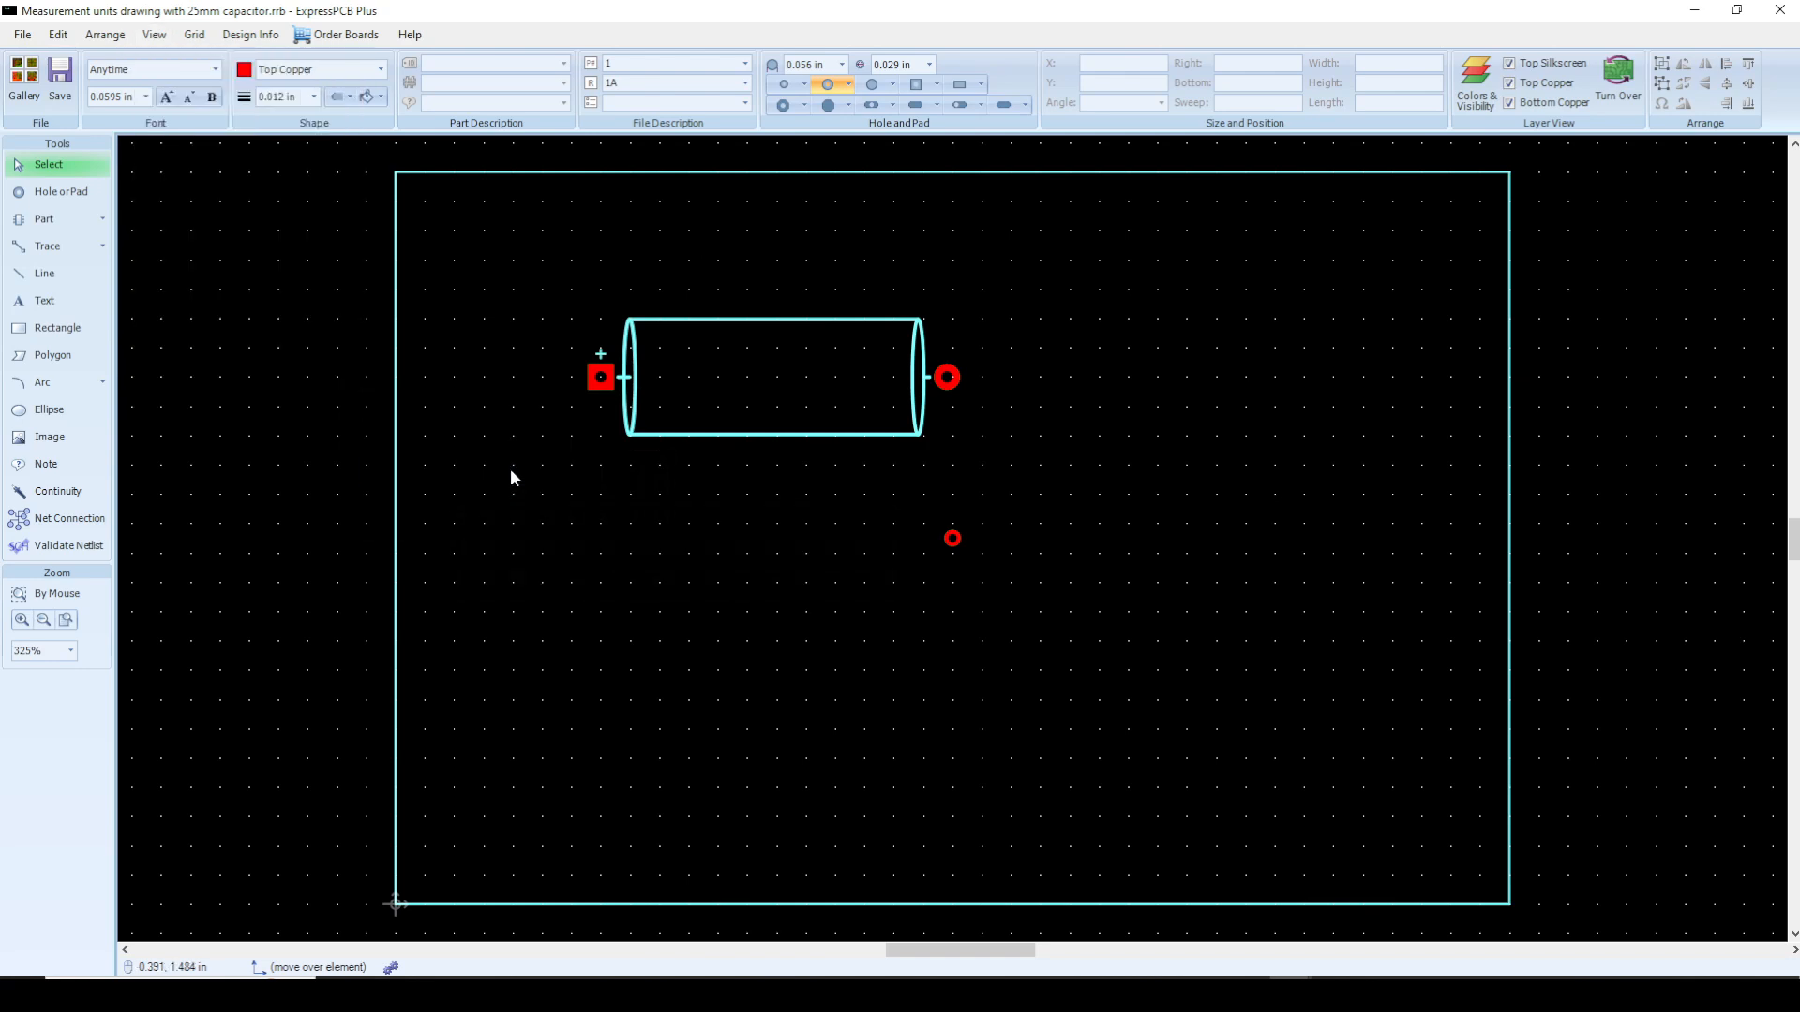
pyautogui.click(594, 389)
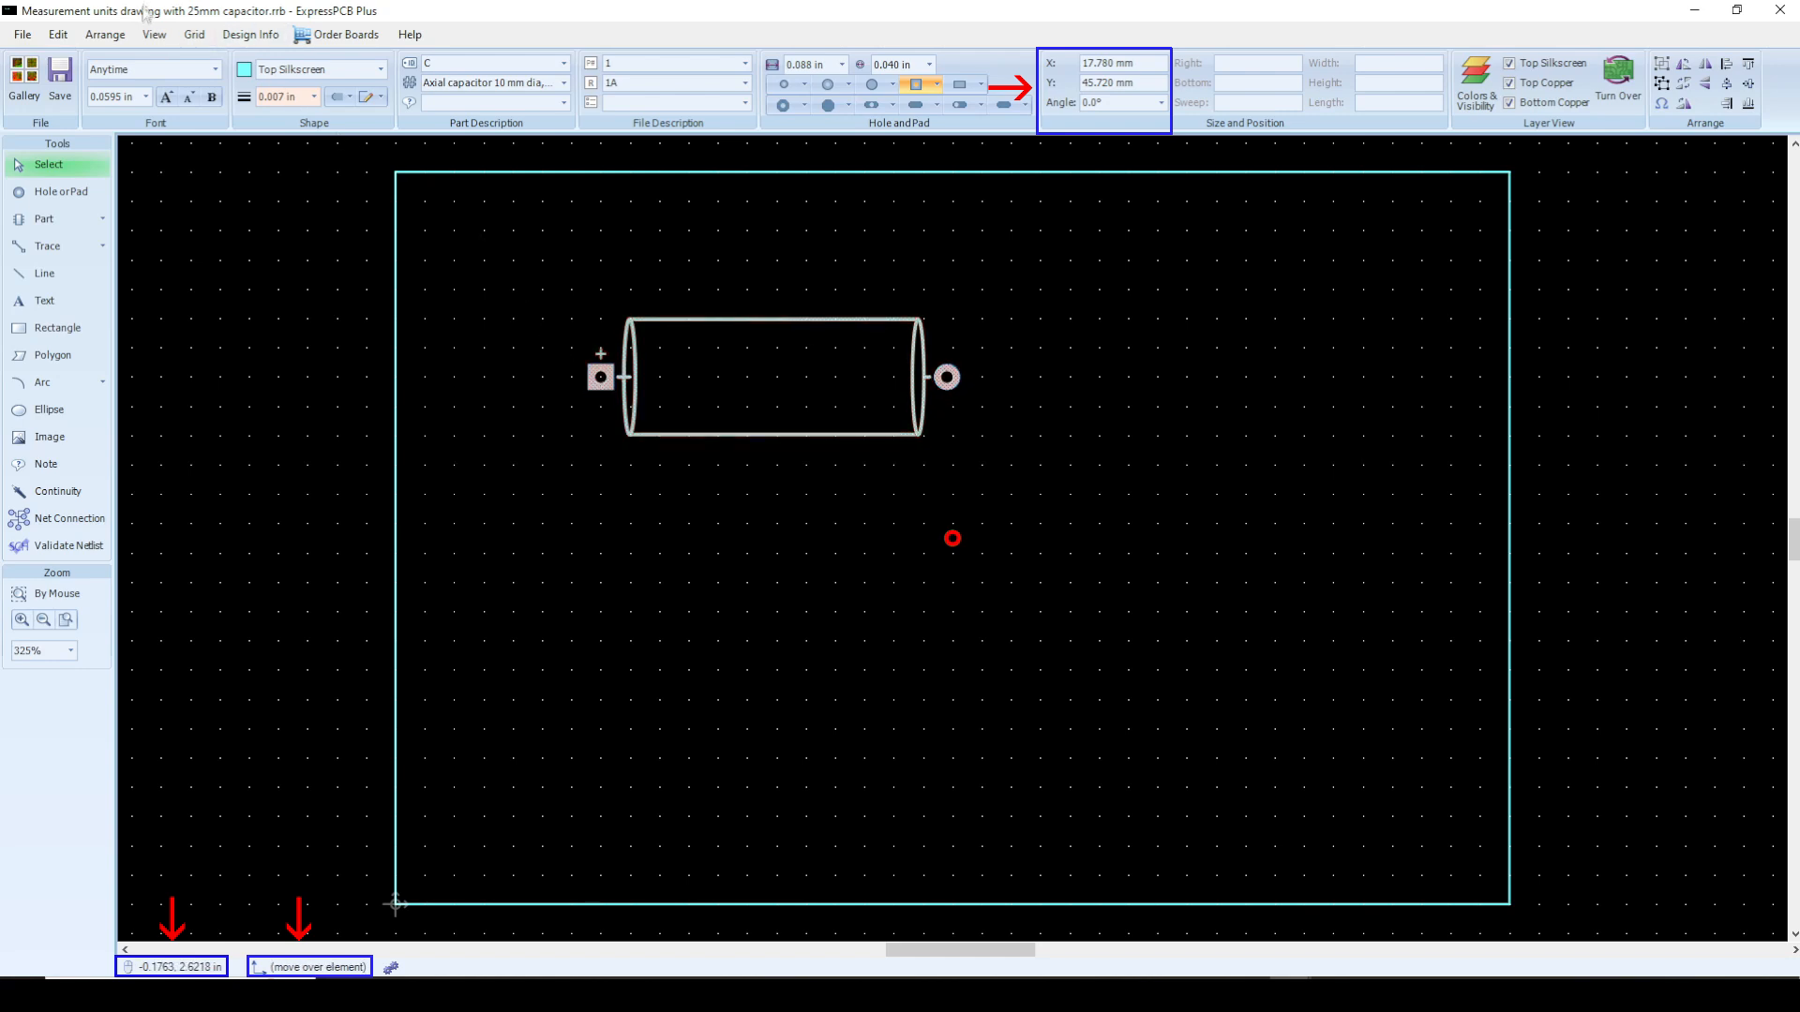
# Step: Turn off the display of mixed measurement units
pyautogui.click(161, 39)
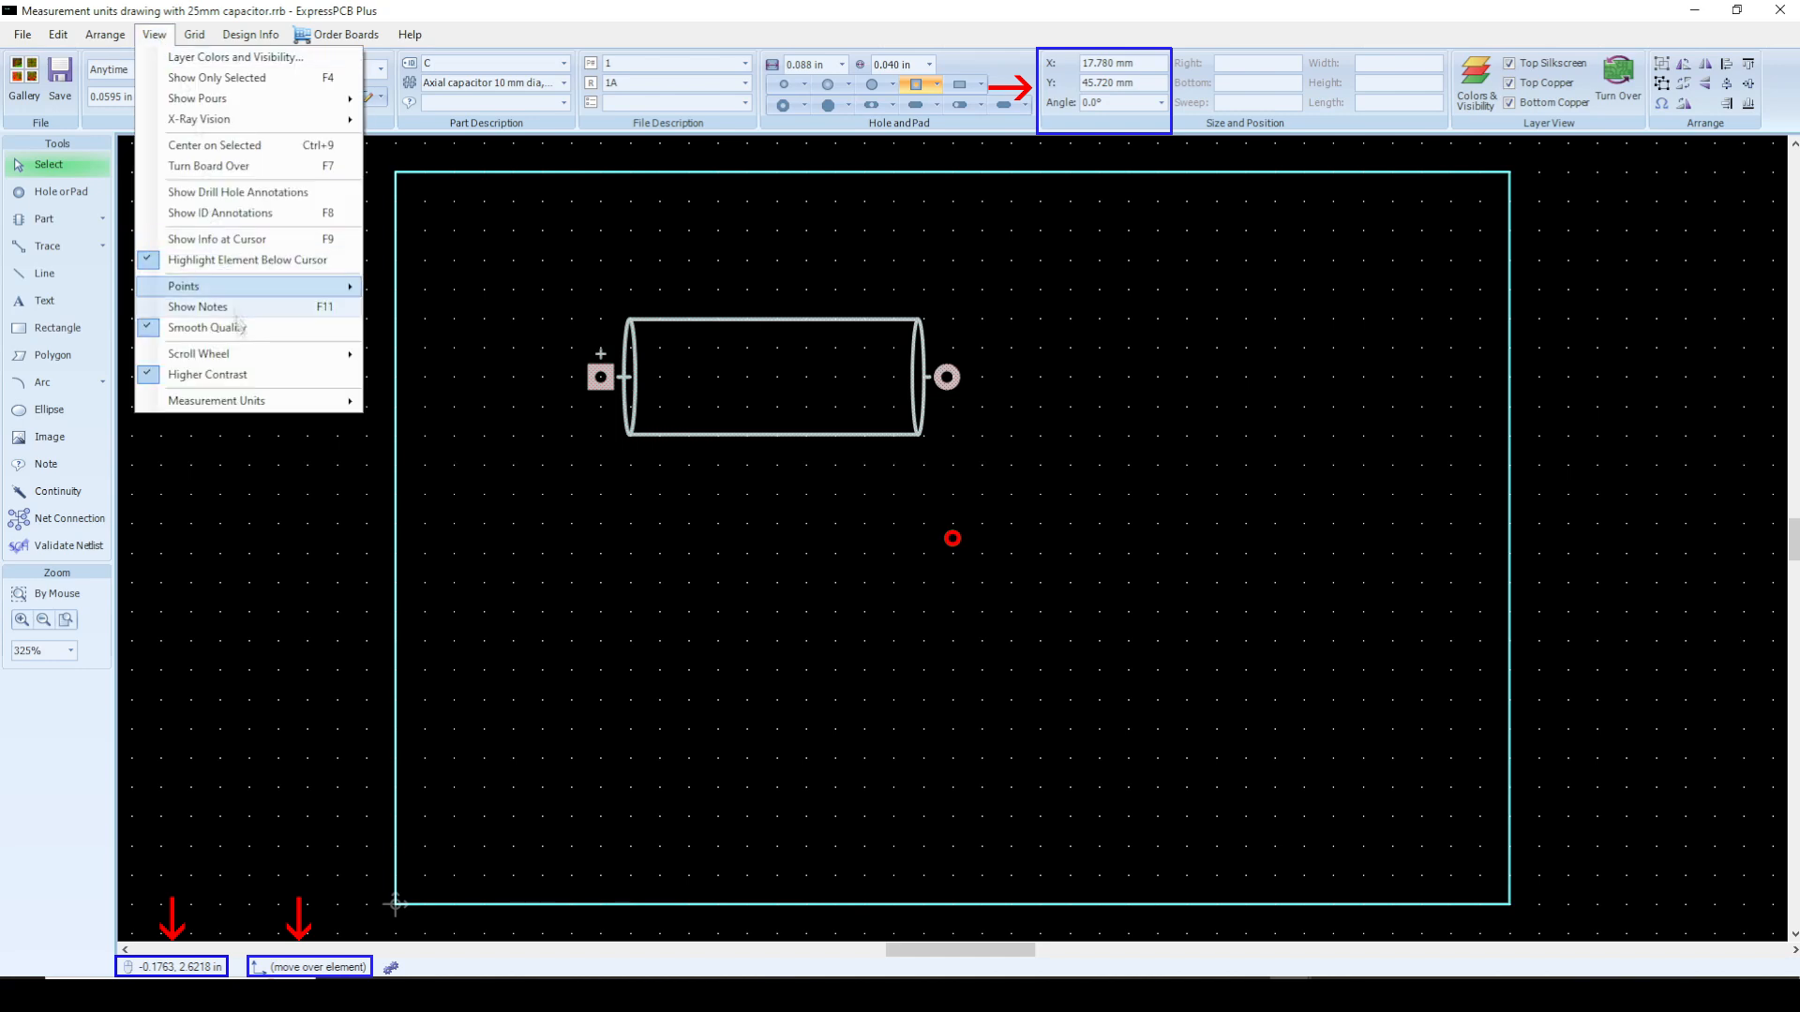
pyautogui.moveTo(253, 405)
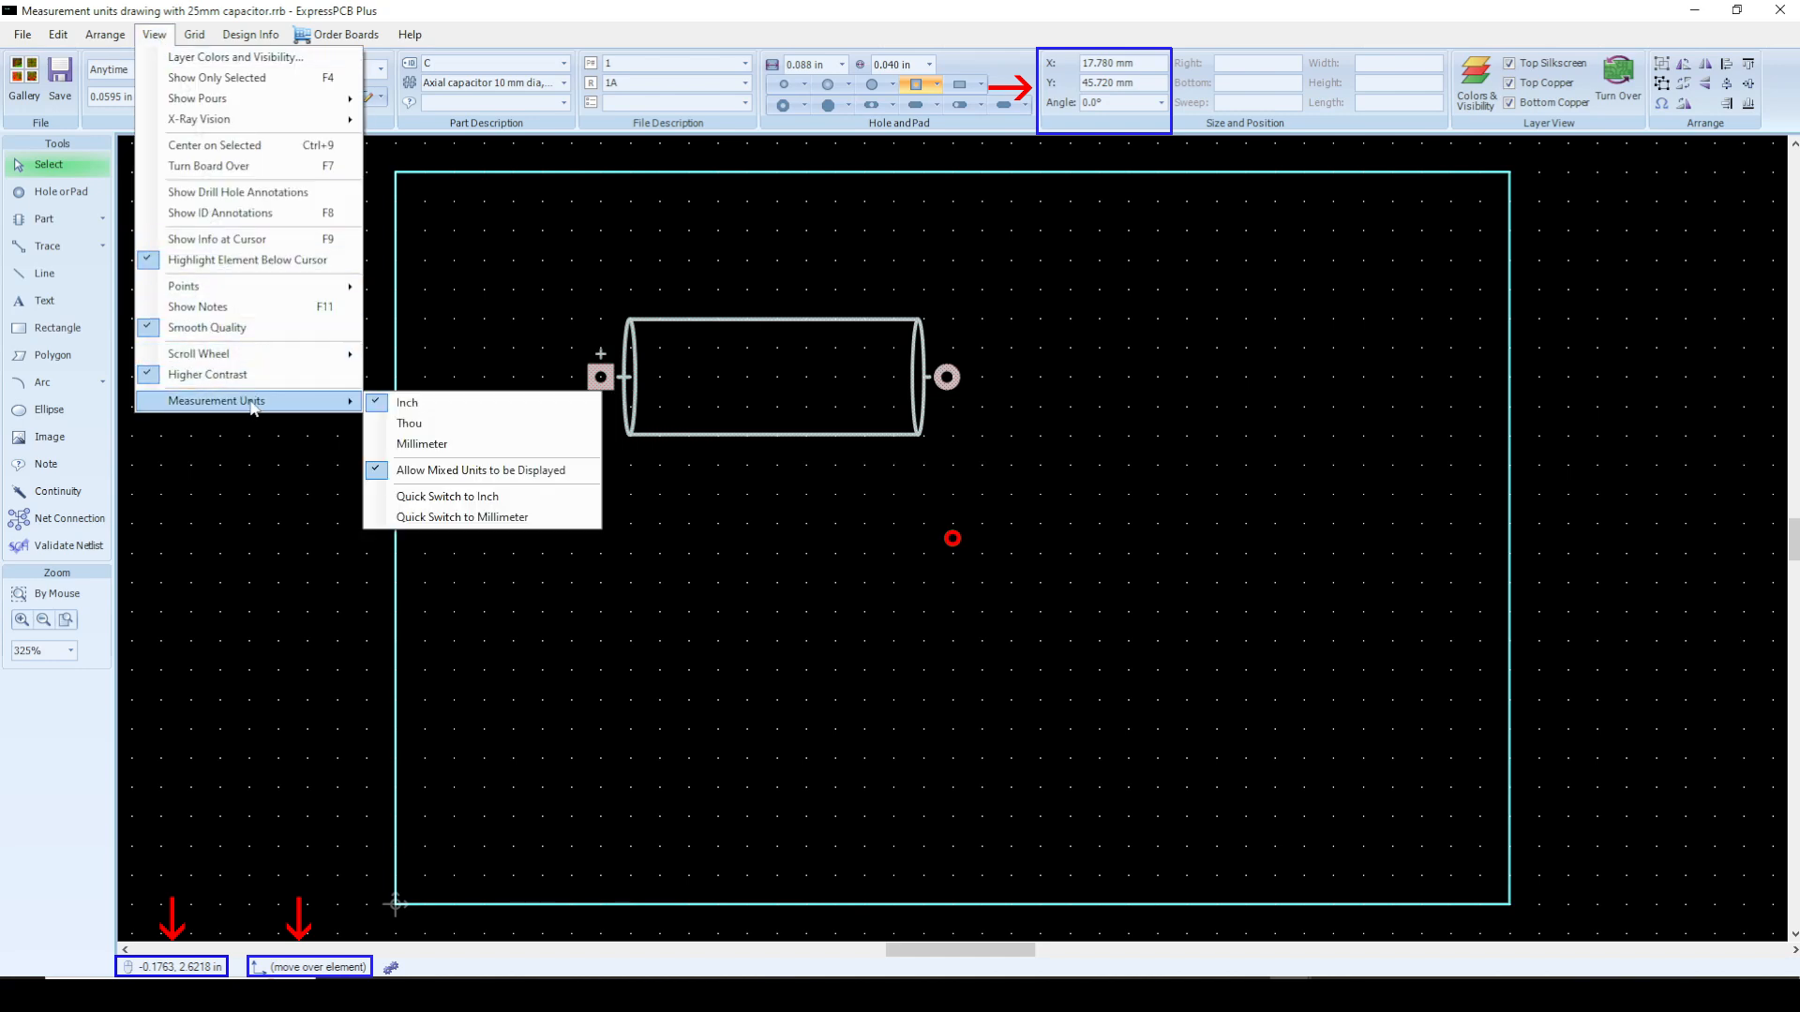
pyautogui.click(464, 470)
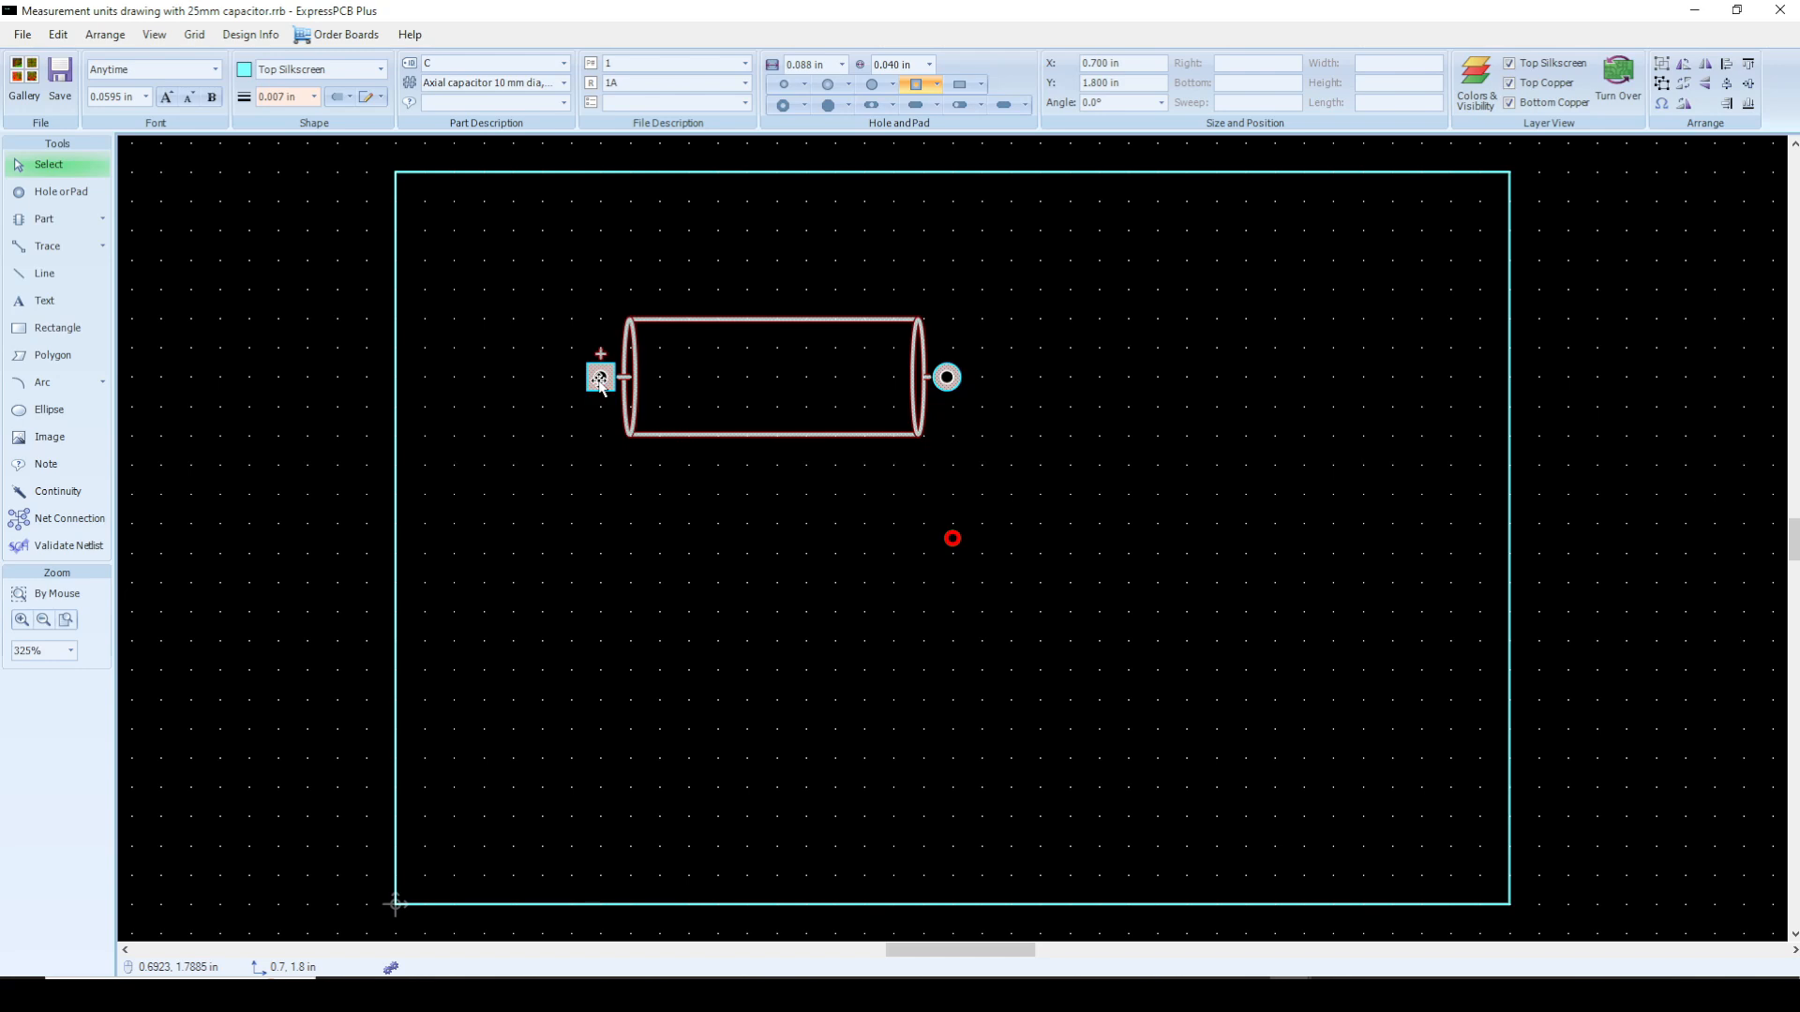
# Step: Quick-switch the measurement units to Millimeter, and after that quick-switch back to Inch
pyautogui.click(171, 39)
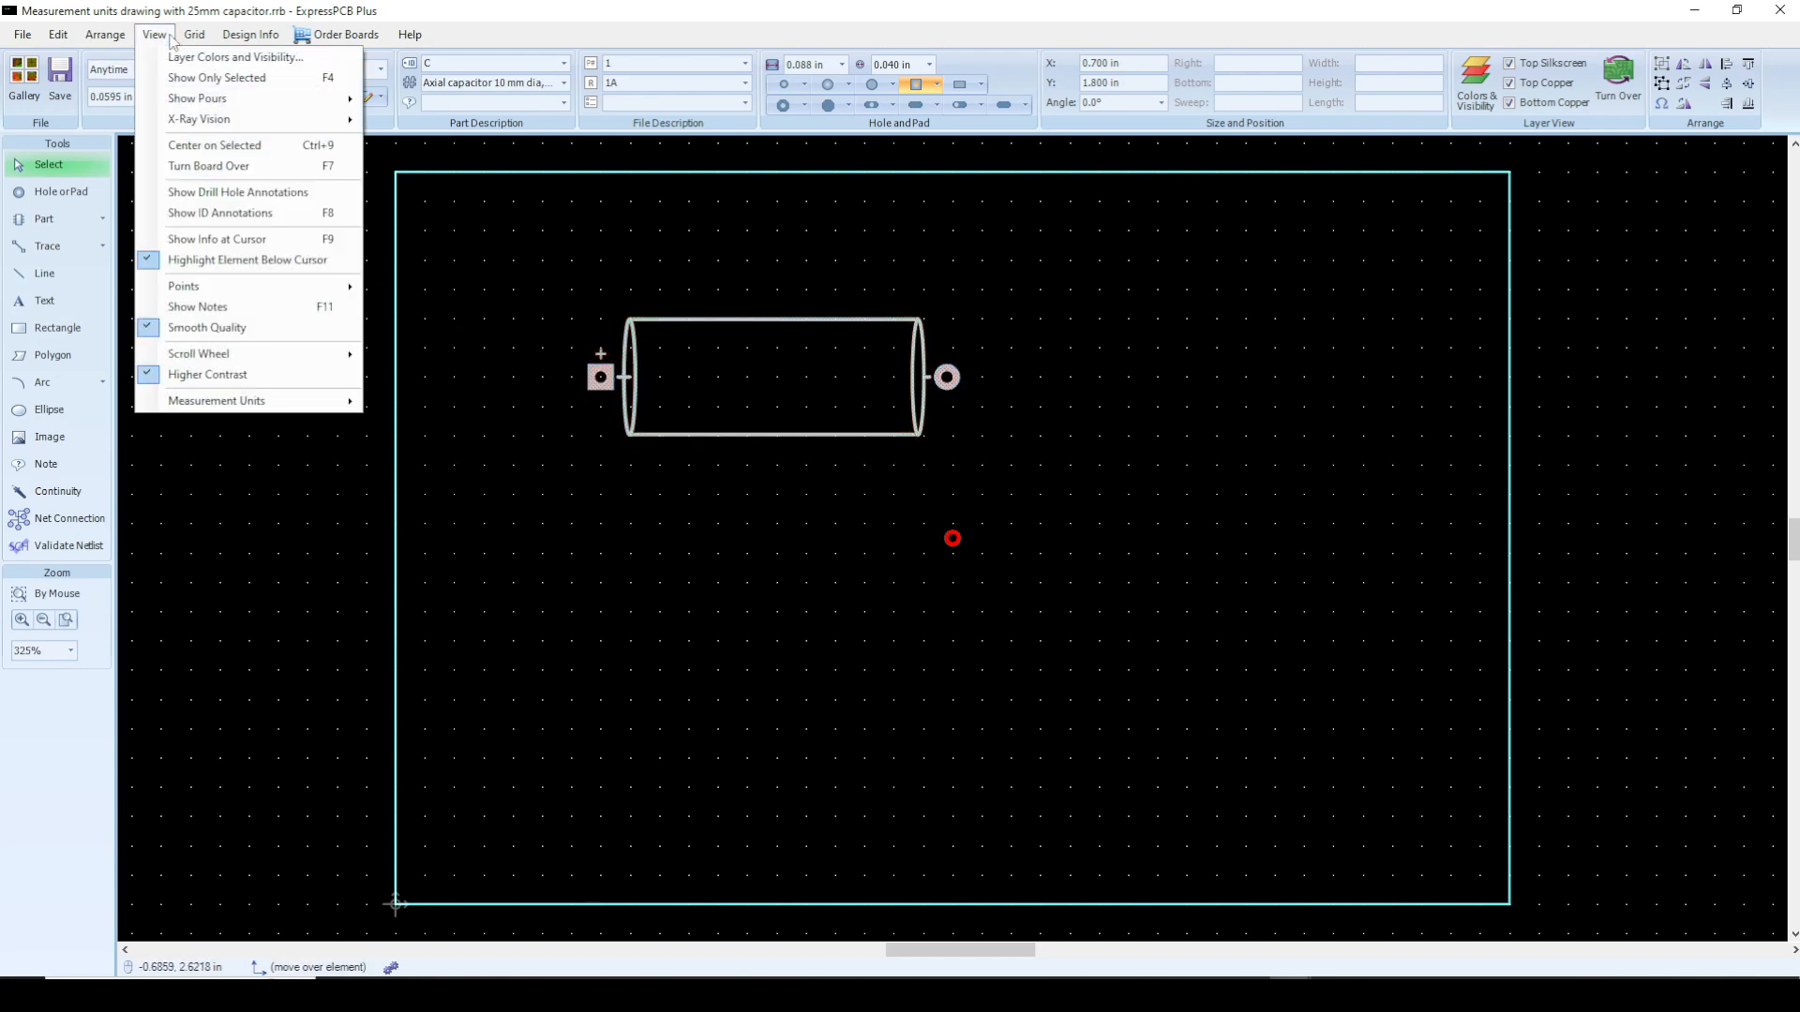
pyautogui.moveTo(228, 403)
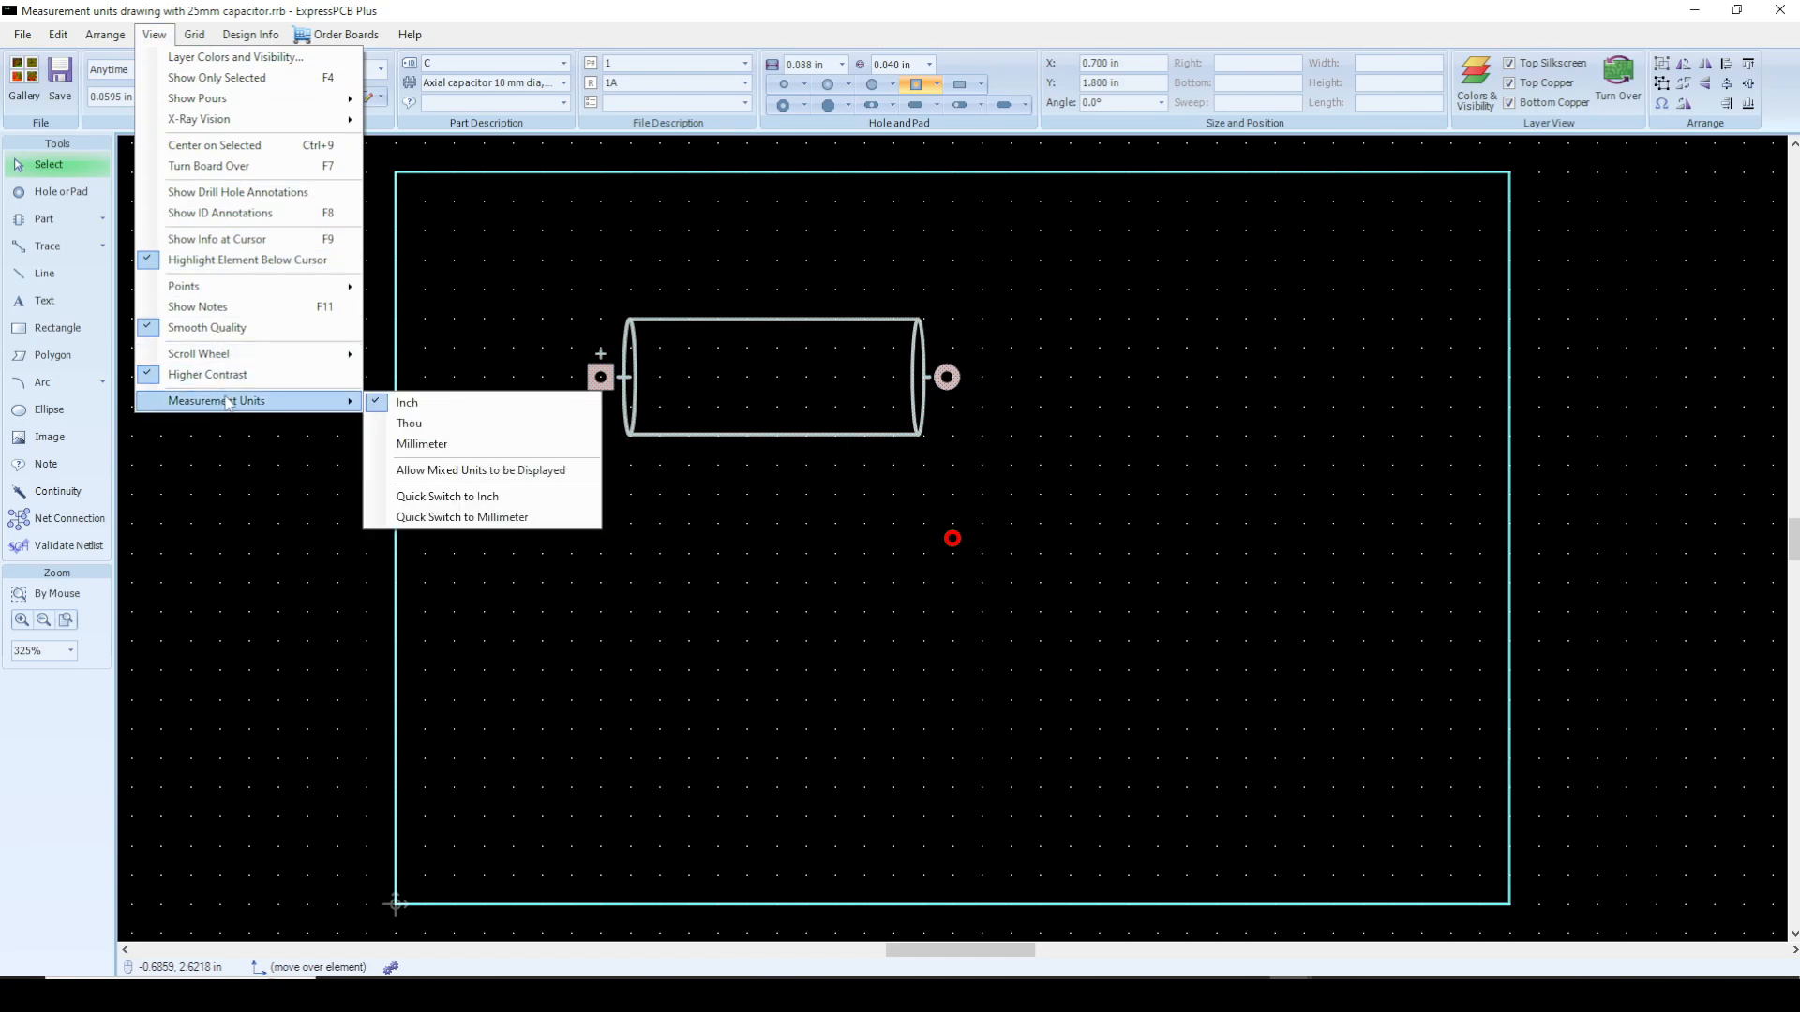
pyautogui.click(549, 517)
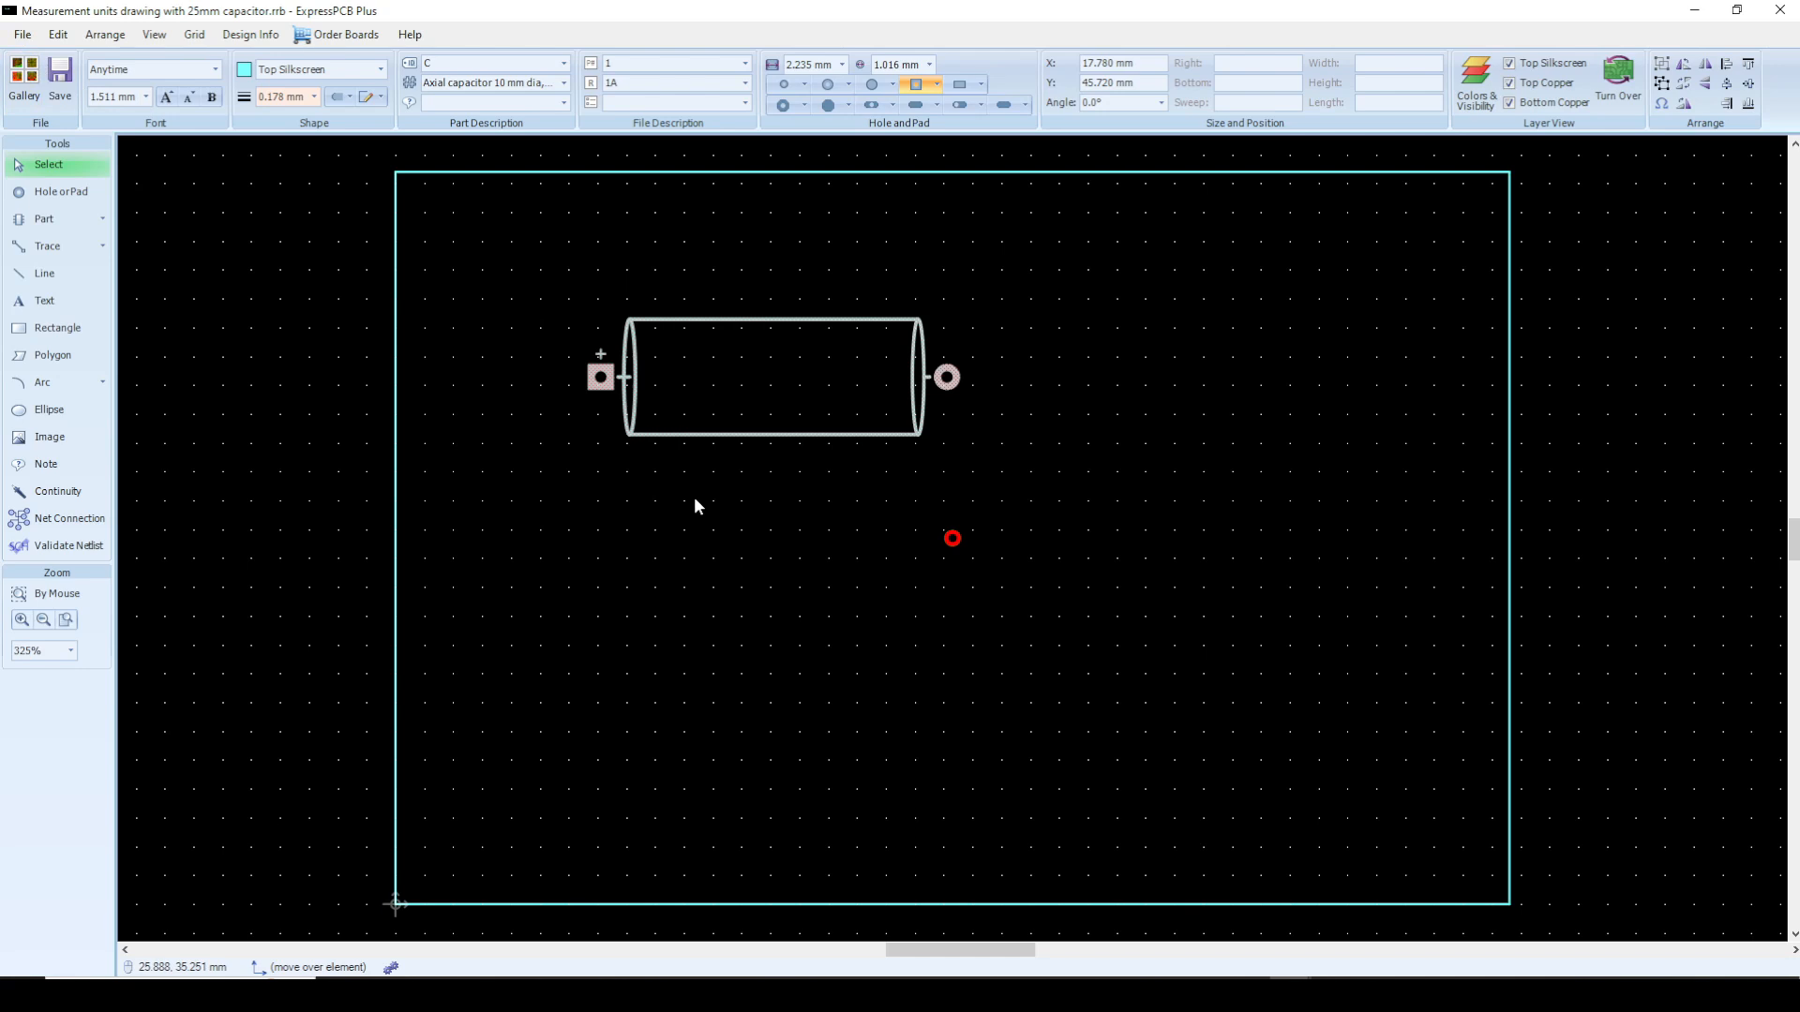
pyautogui.click(155, 35)
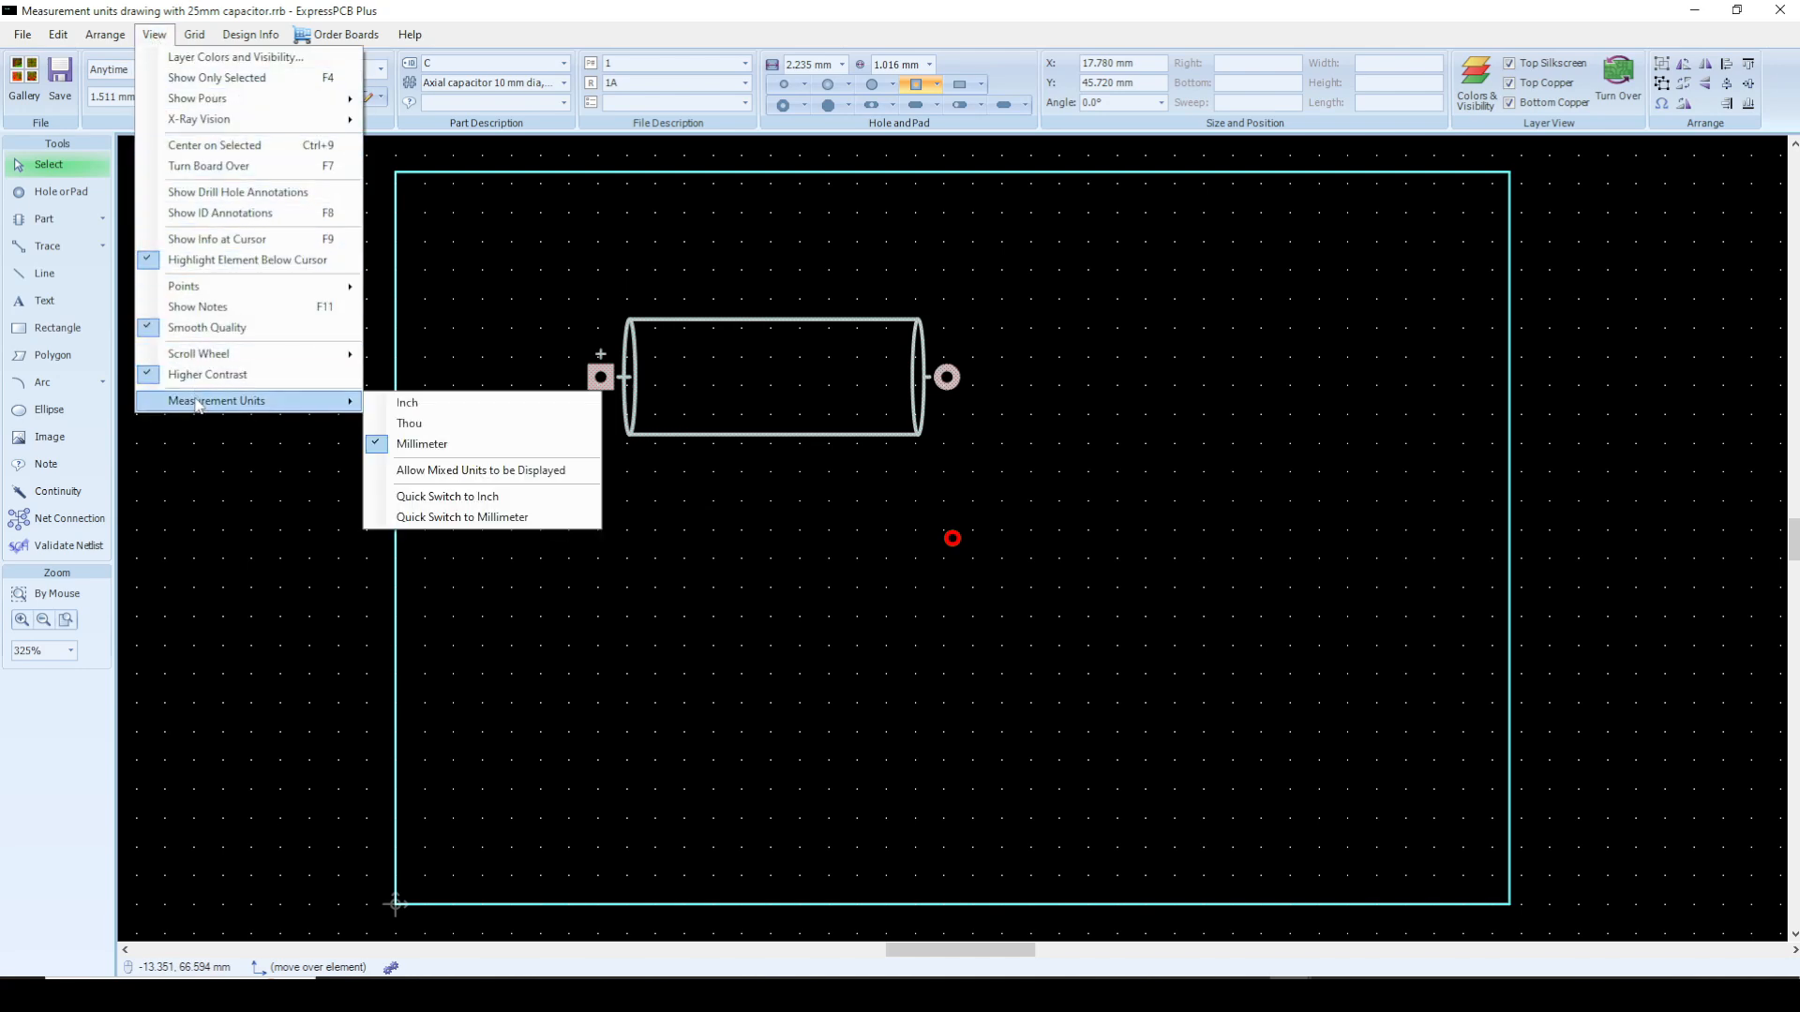
pyautogui.click(483, 499)
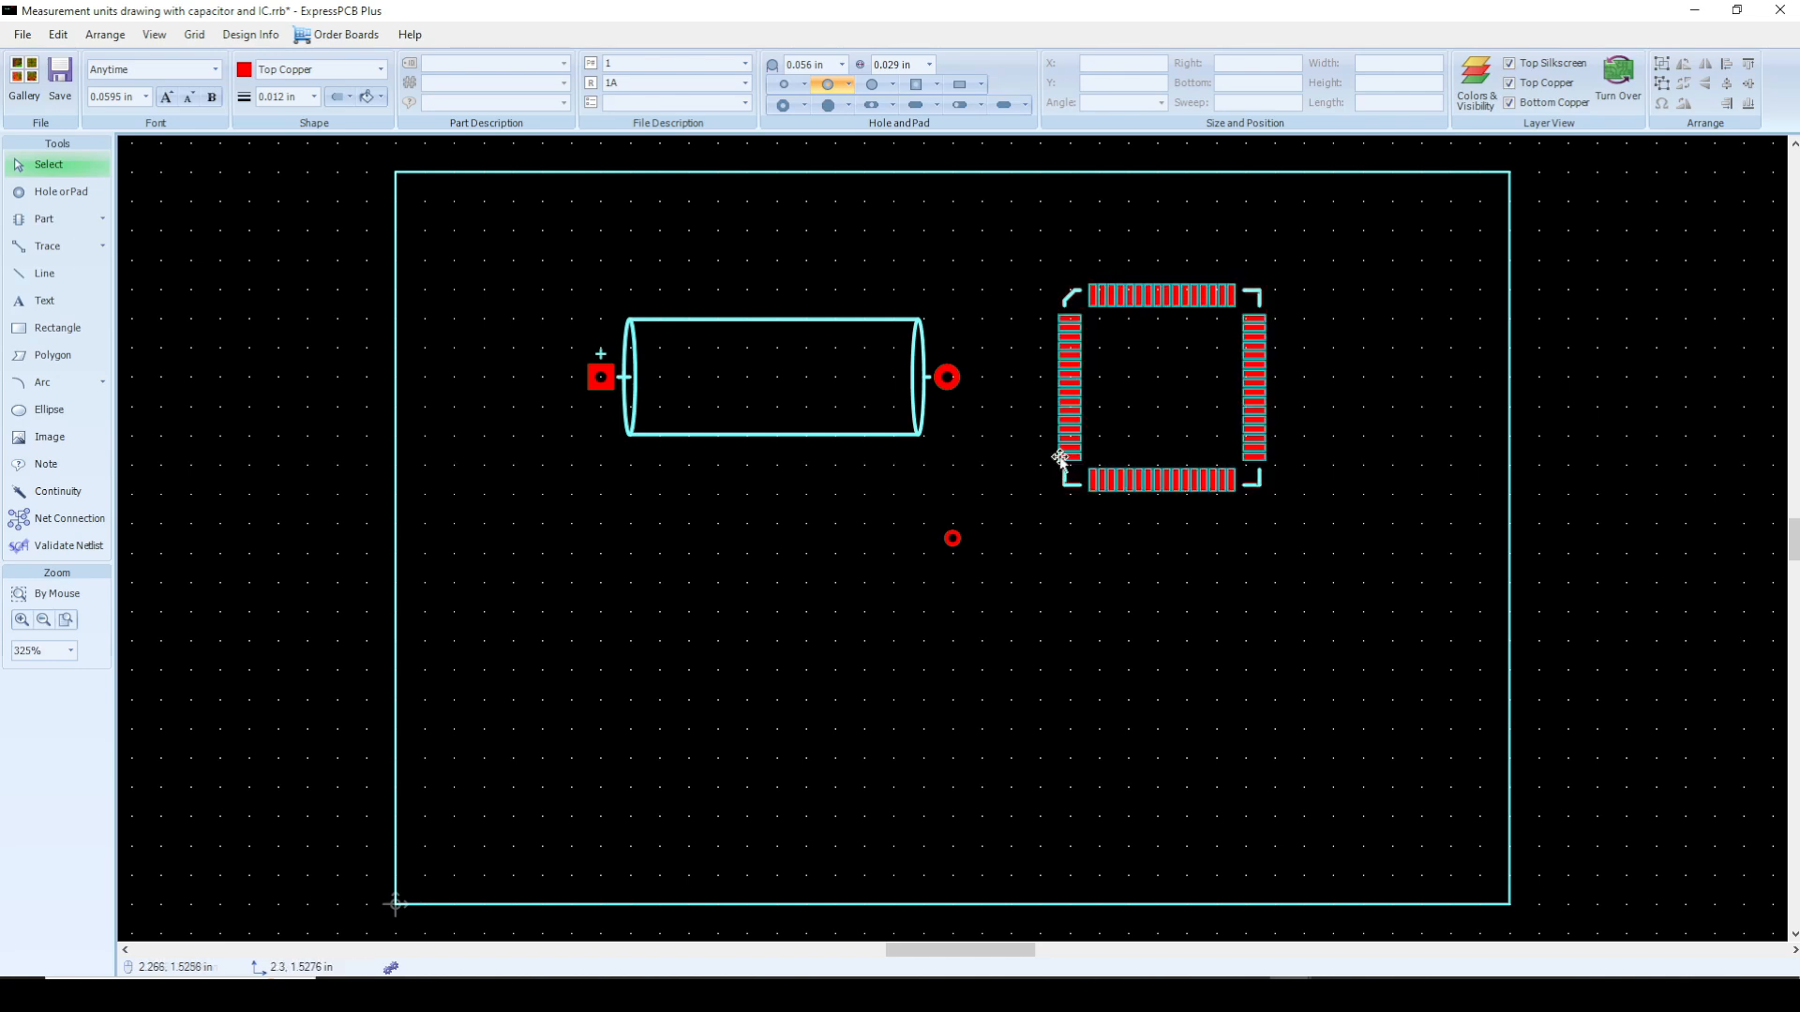
# Step: Try moving the QFP64 IC by its lowest left-side pad to X 2.400 in, Y 2.0724 in, and undo the move
pyautogui.moveTo(1062, 458); pyautogui.dragTo(1093, 436)
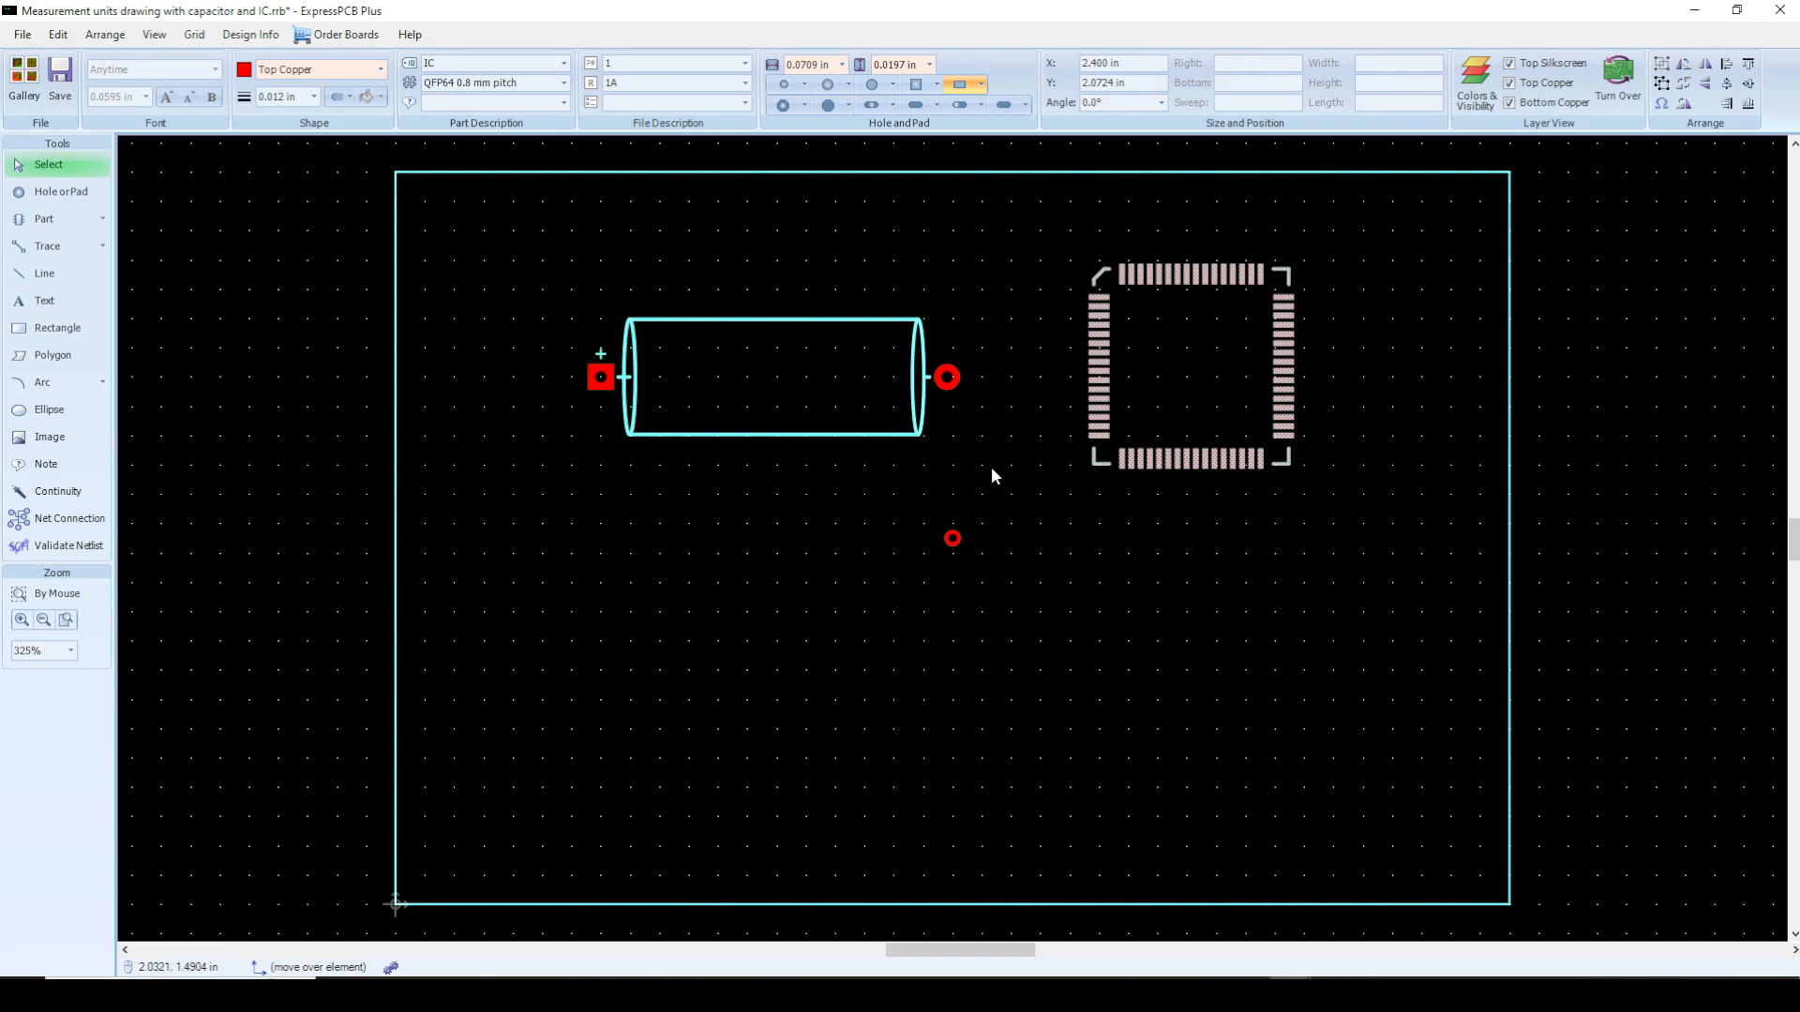
pyautogui.hotkey('ctrl', 'z')
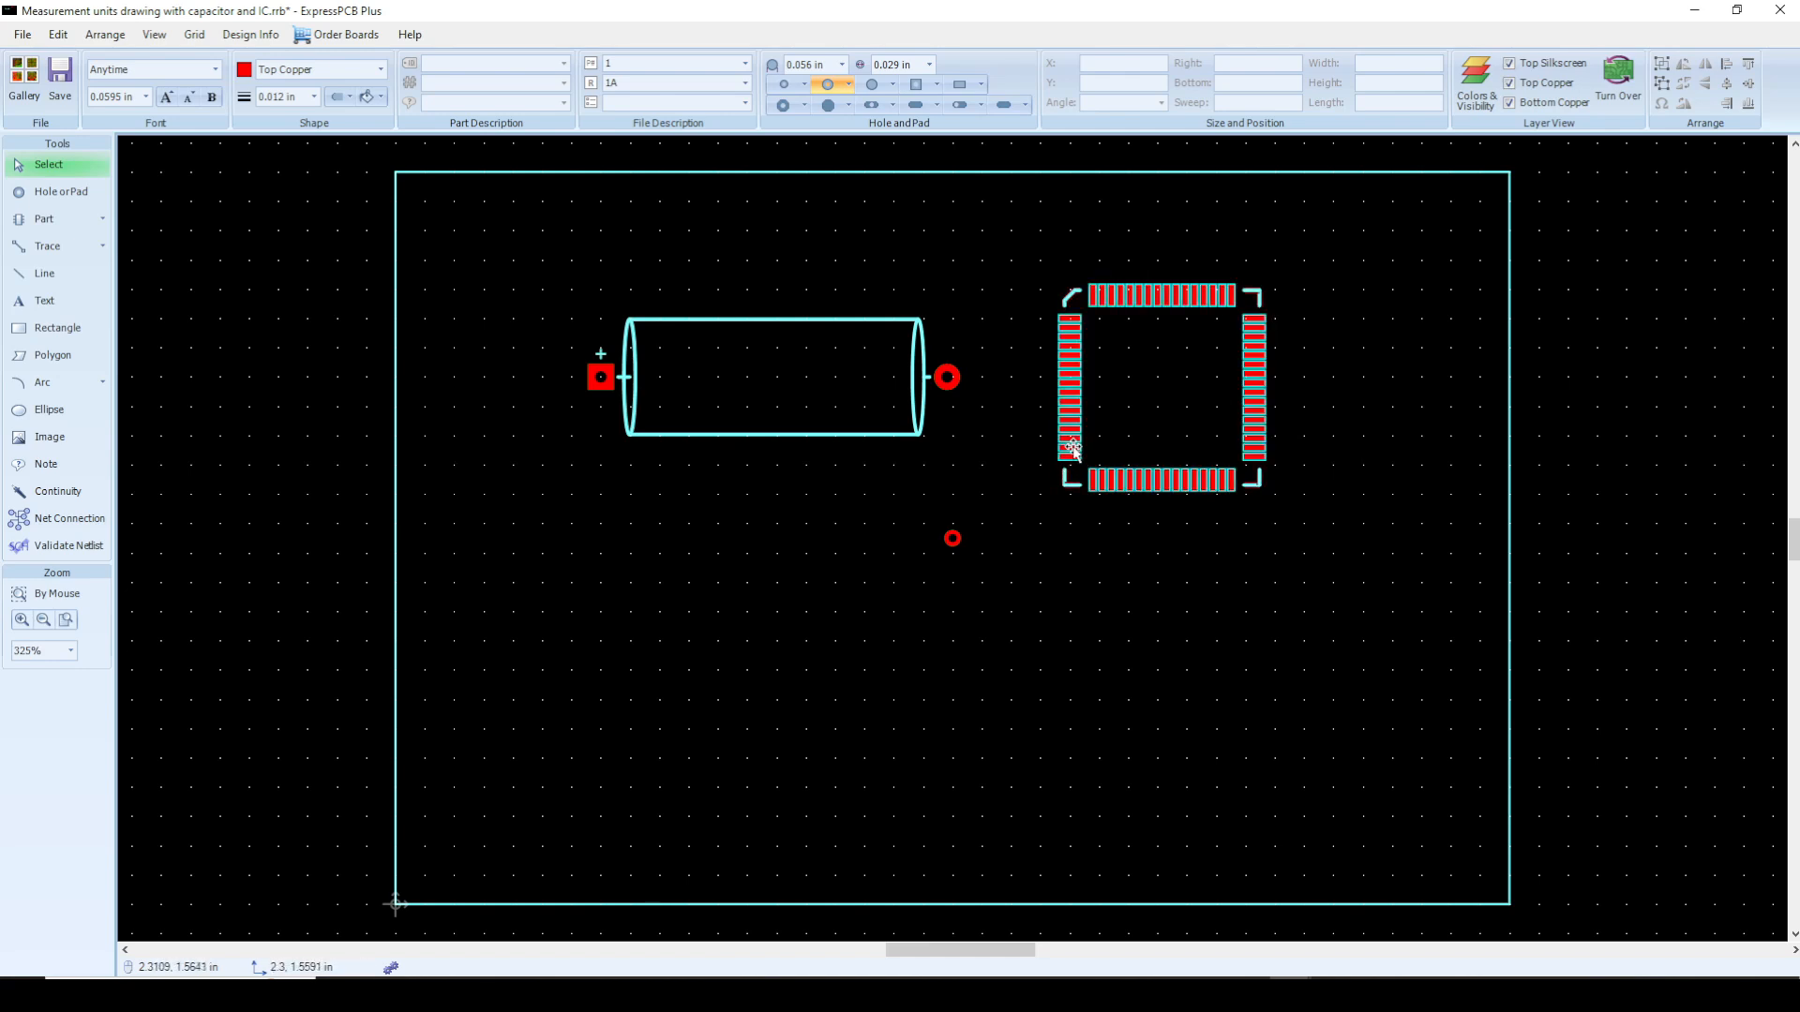
# Step: Move the QFP64 IC straight up and align its lowest left-side pad with the grid row just above
pyautogui.moveTo(1073, 450); pyautogui.dragTo(1073, 429)
pyautogui.scroll(3, 1074, 433)
pyautogui.scroll(3, 1070, 440)
pyautogui.click(1143, 379)
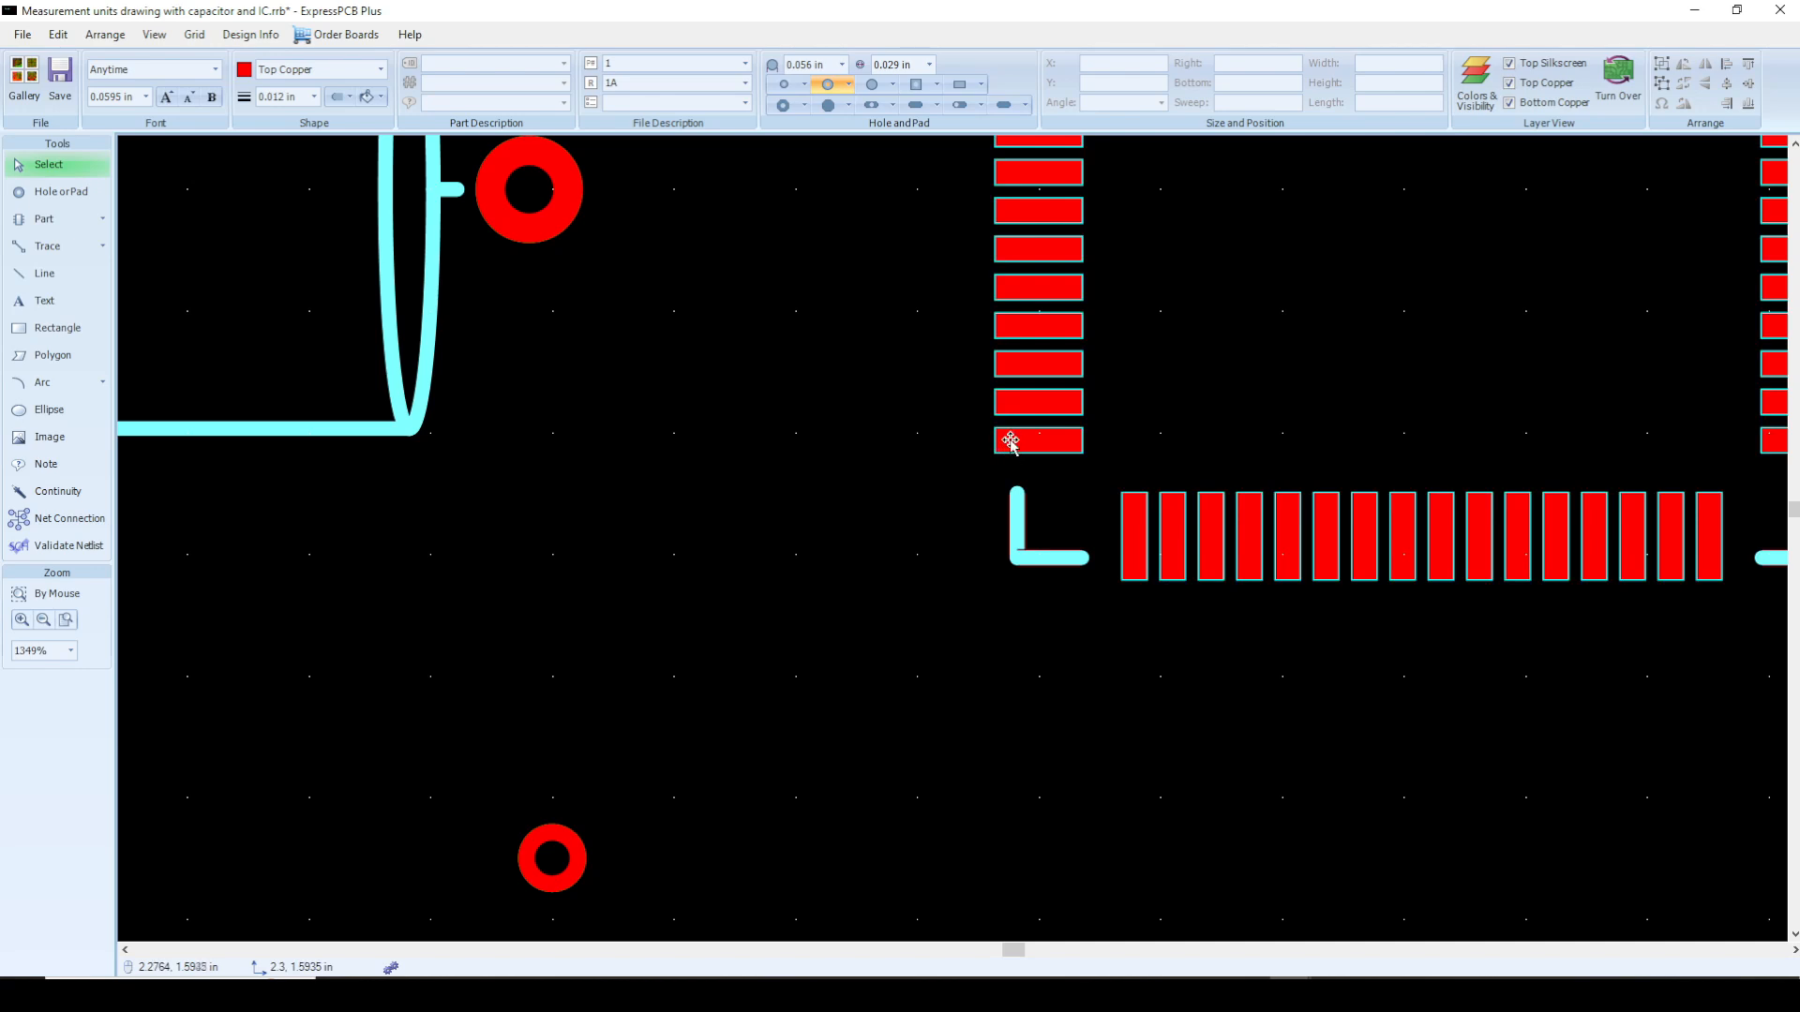
pyautogui.moveTo(1010, 437); pyautogui.dragTo(1010, 431)
pyautogui.click(955, 448)
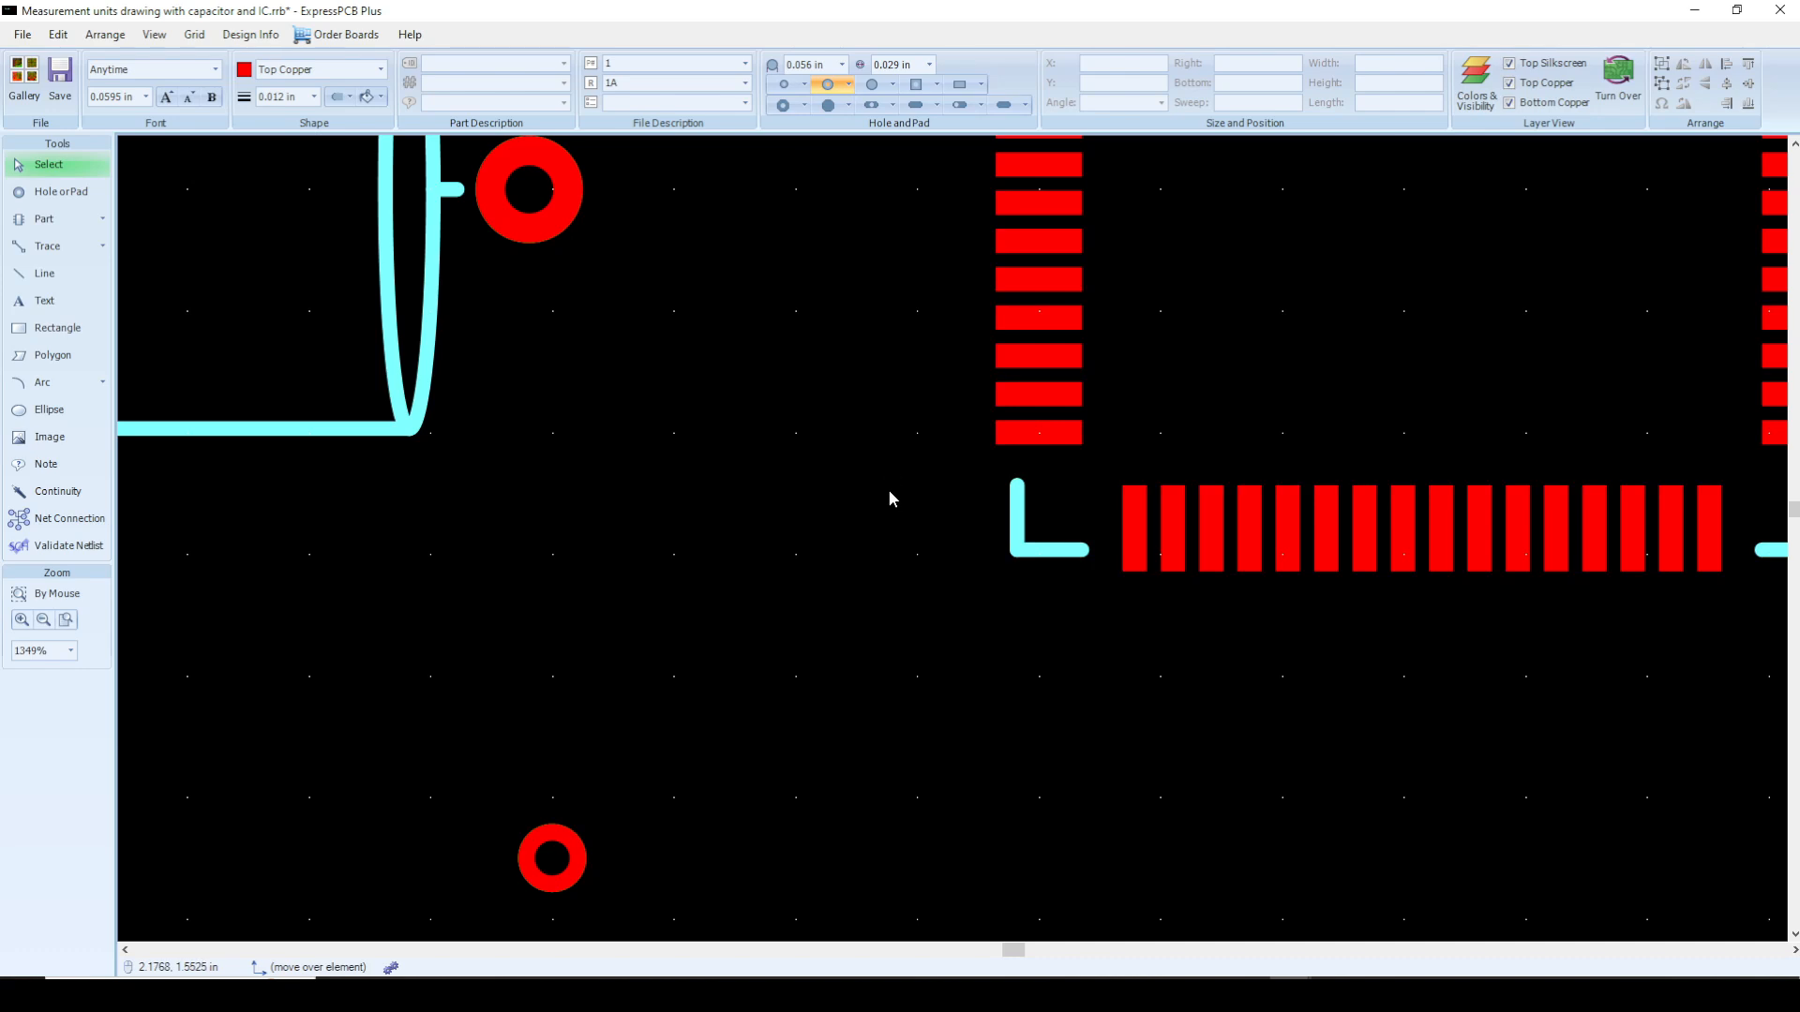
pyautogui.press('Home')
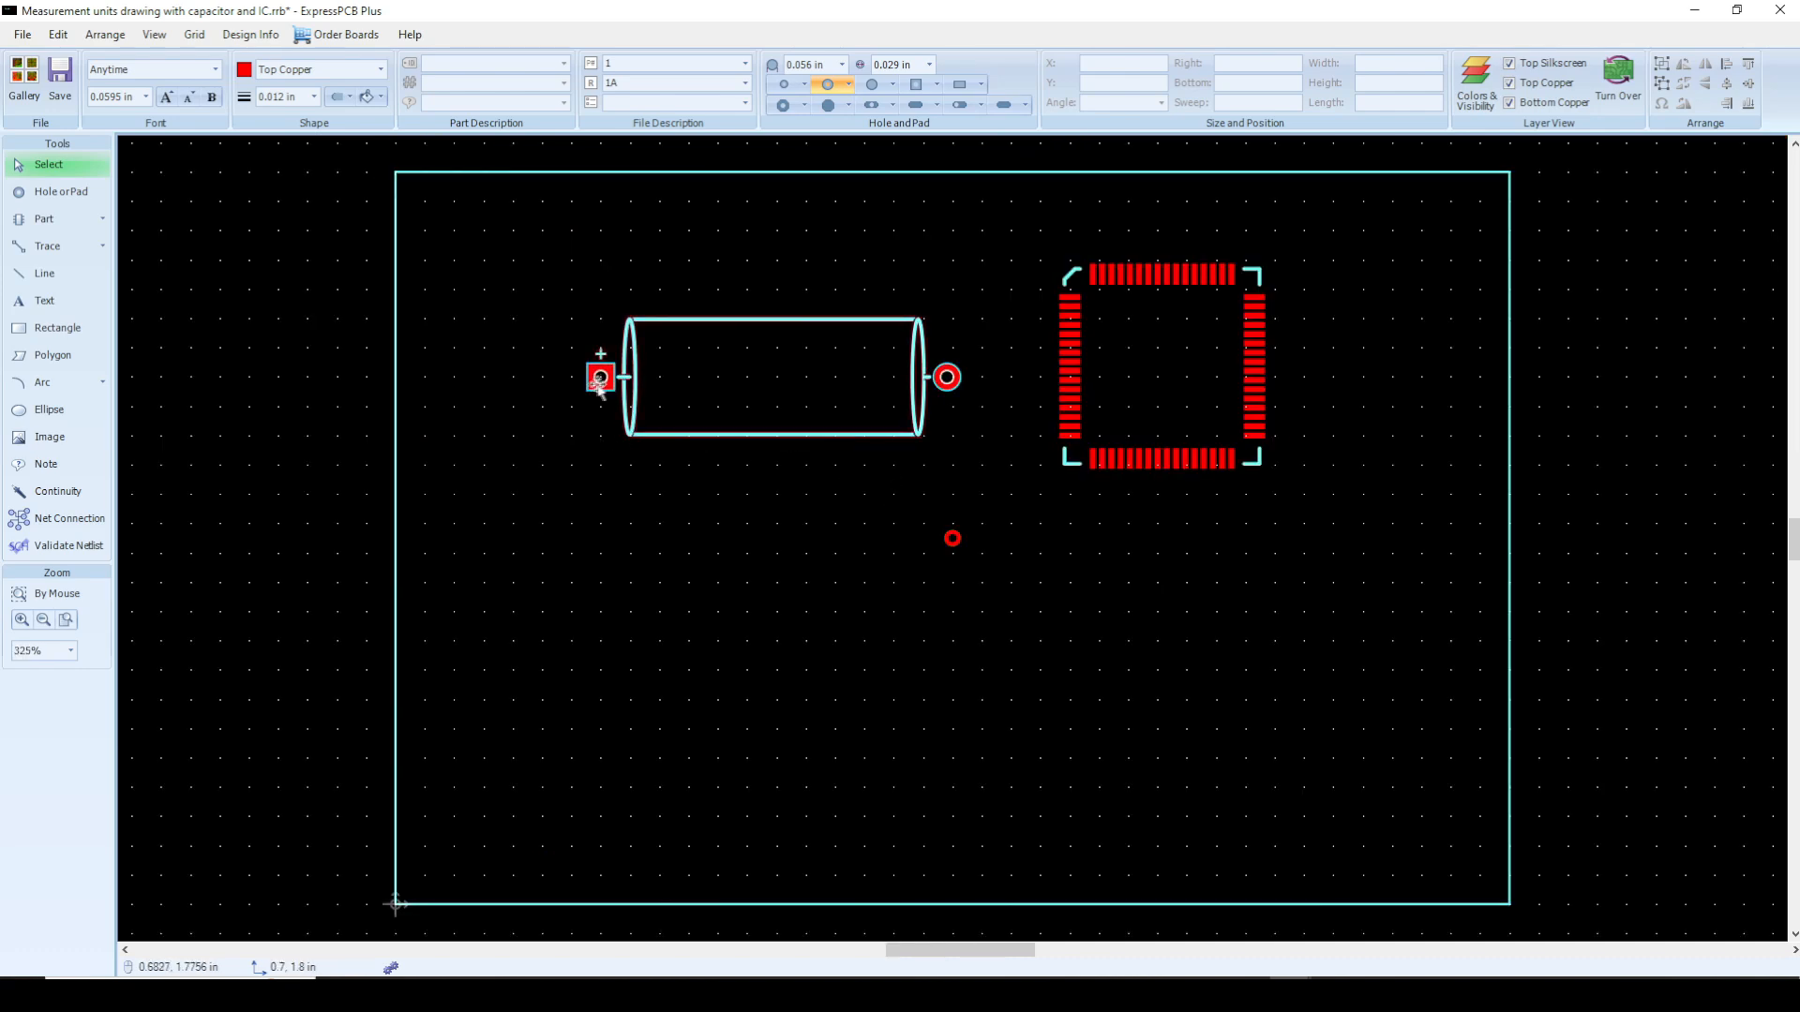
# Step: Move the axial capacitor by its square positive pad slightly right to X 0.725 in, Y 1.800 in
pyautogui.scroll(1, 600, 378)
pyautogui.scroll(3, 659, 357)
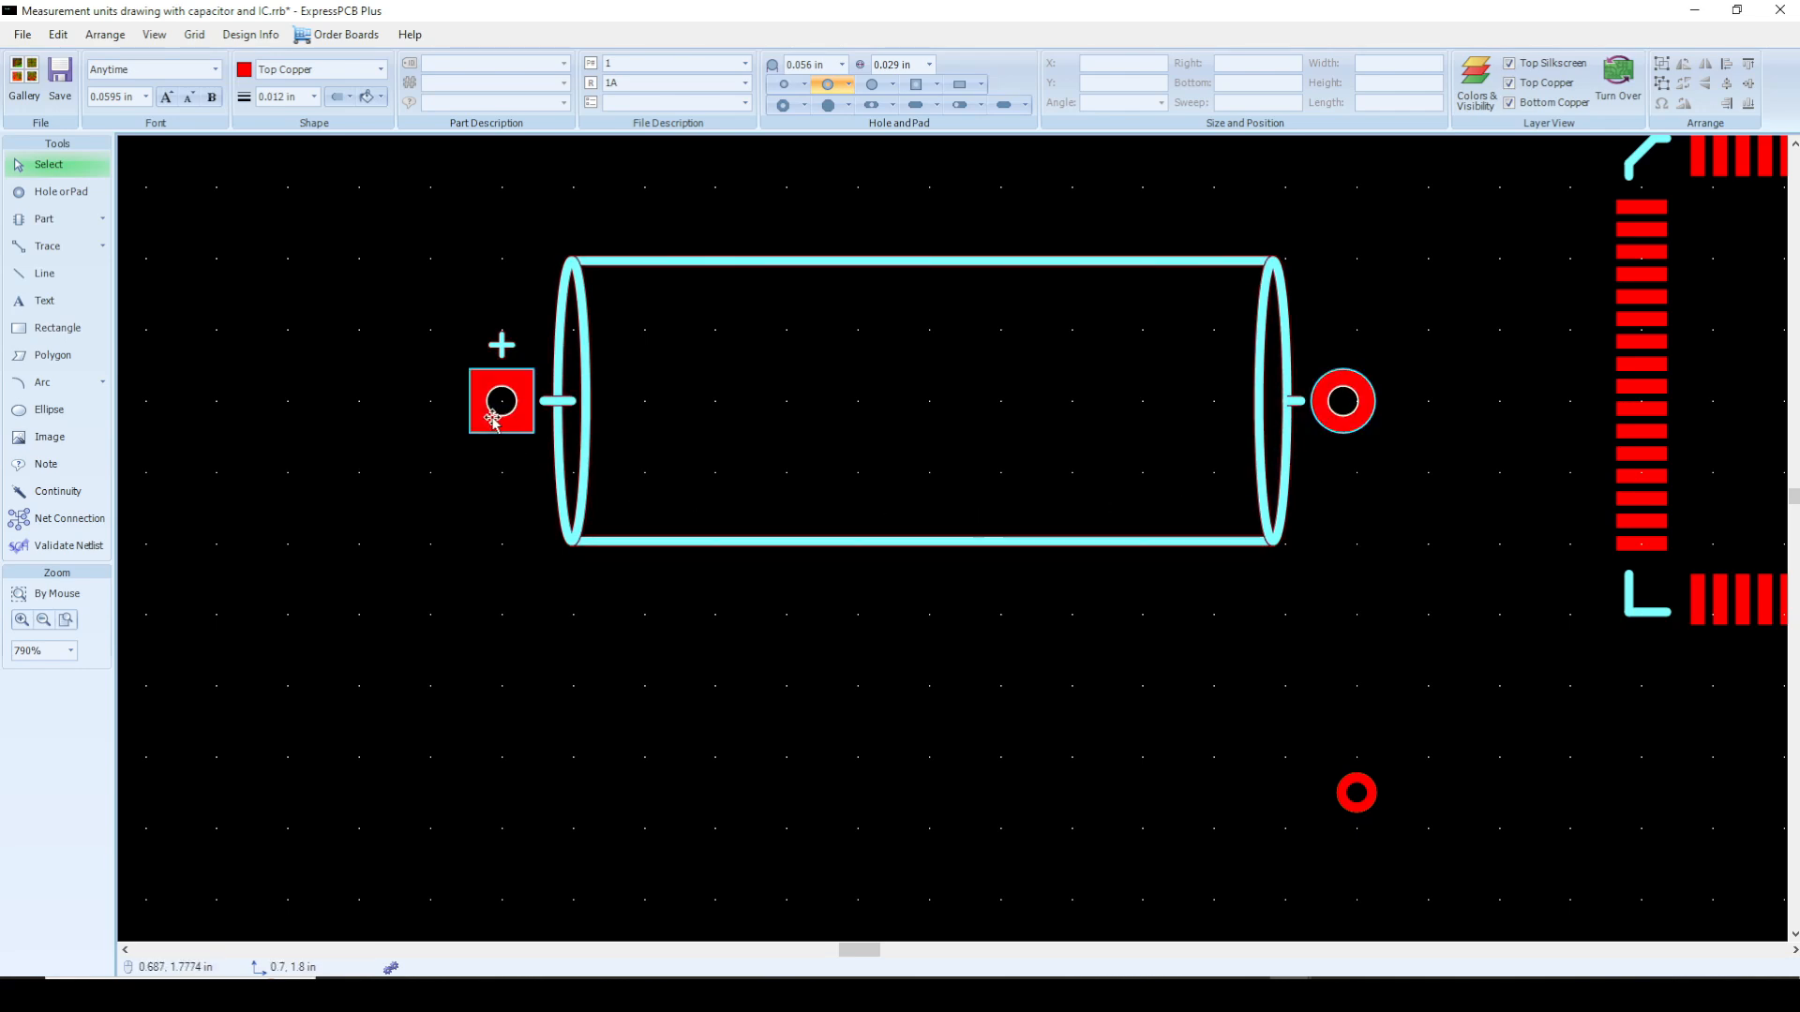
pyautogui.moveTo(485, 424); pyautogui.dragTo(493, 423)
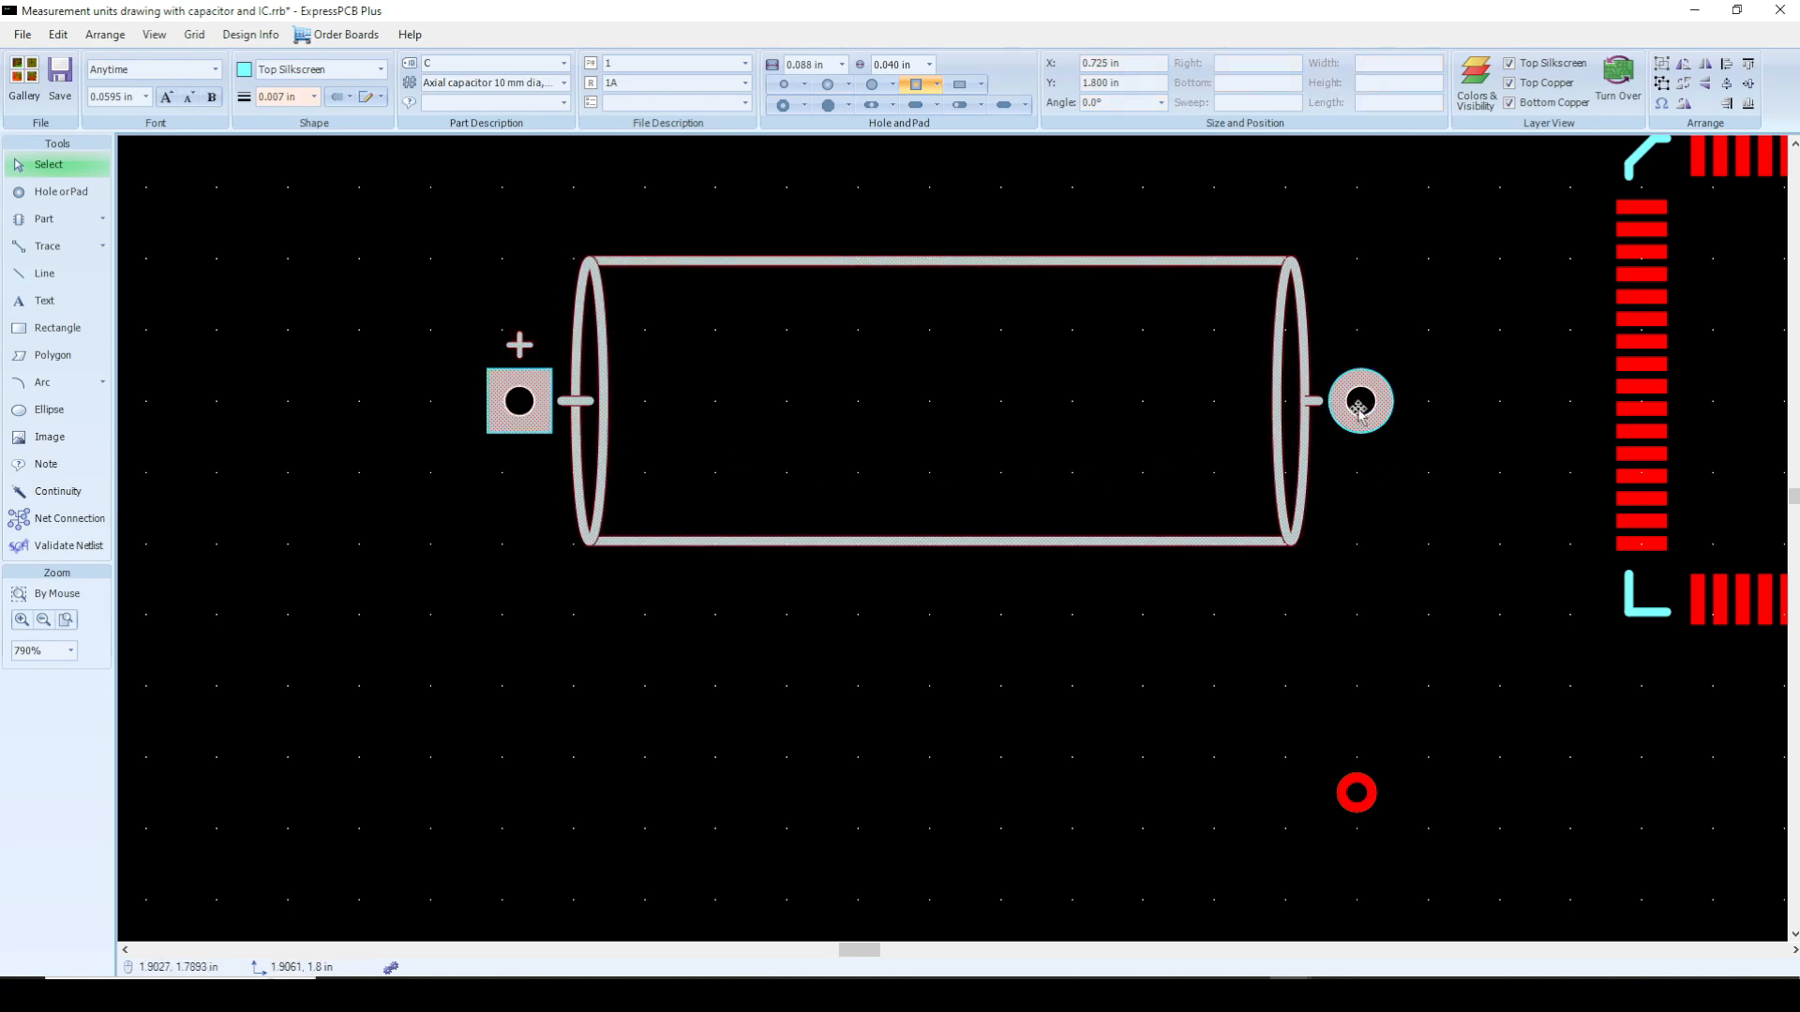
# Step: Move the axial capacitor by its round pad so that pad snaps to the grid point at 1.9, 1.8 in
pyautogui.scroll(-3, 1356, 454)
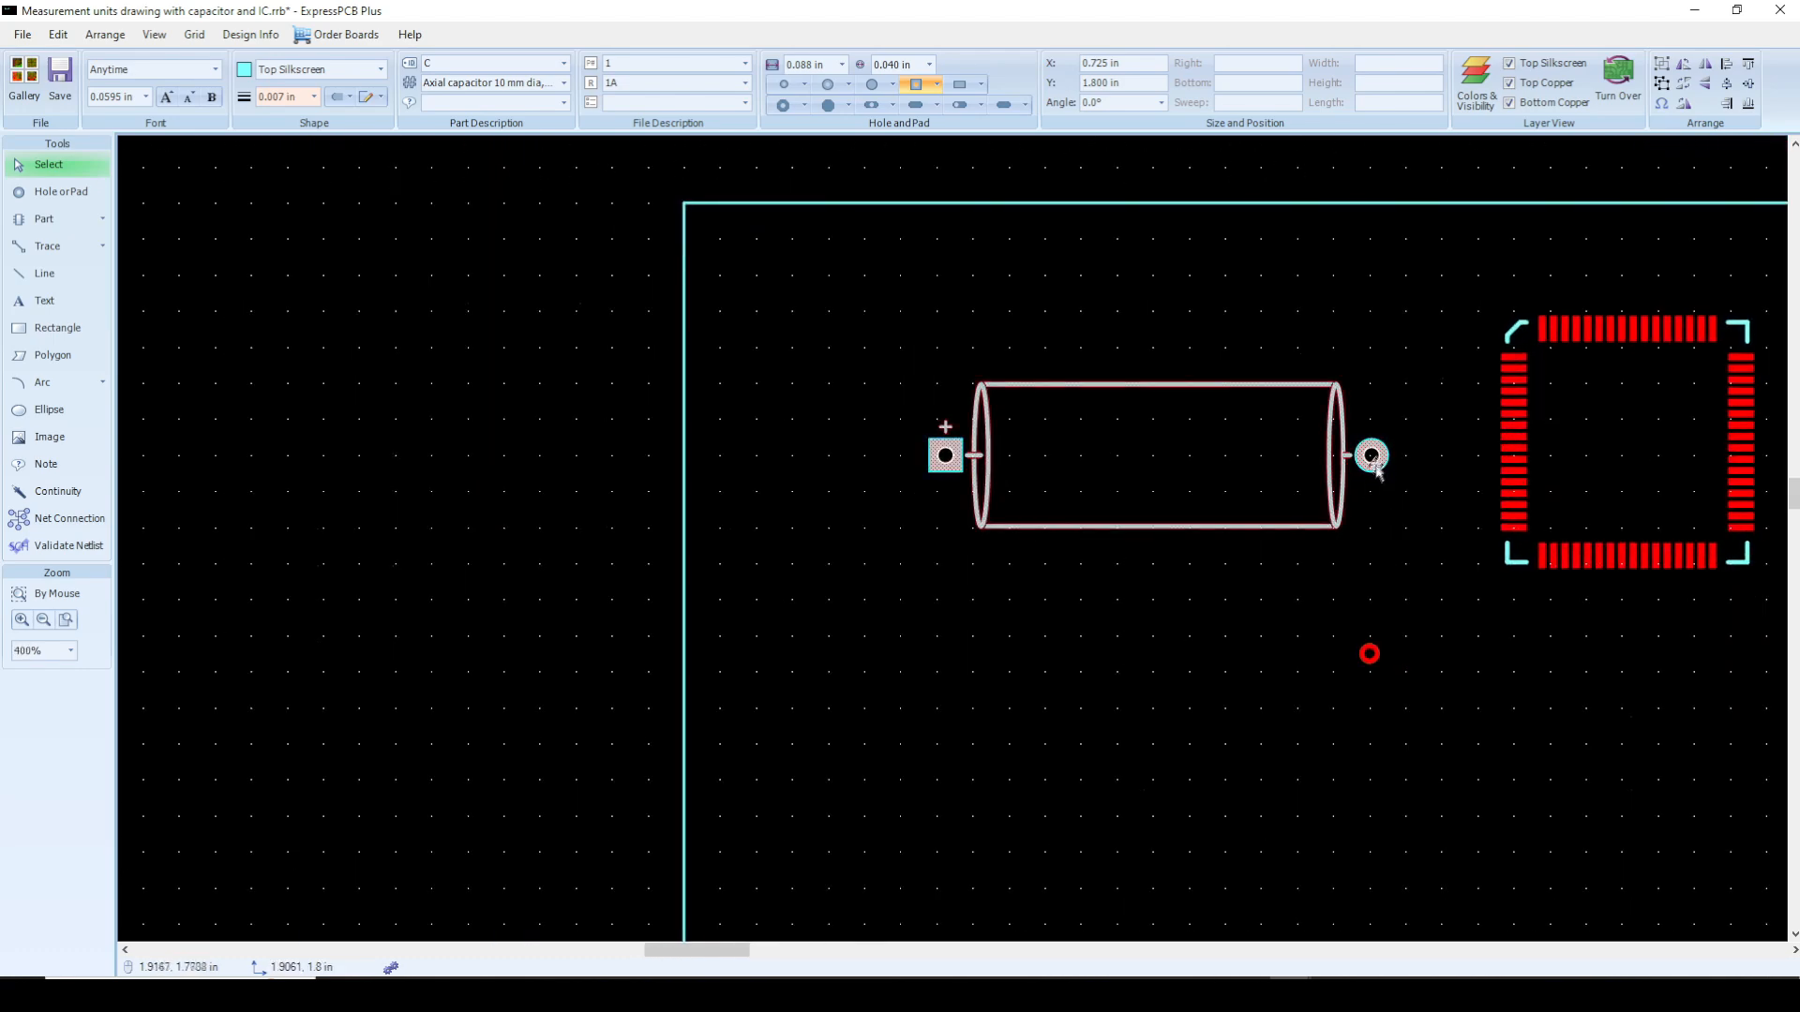
pyautogui.scroll(1, 1389, 463)
pyautogui.scroll(2, 1393, 457)
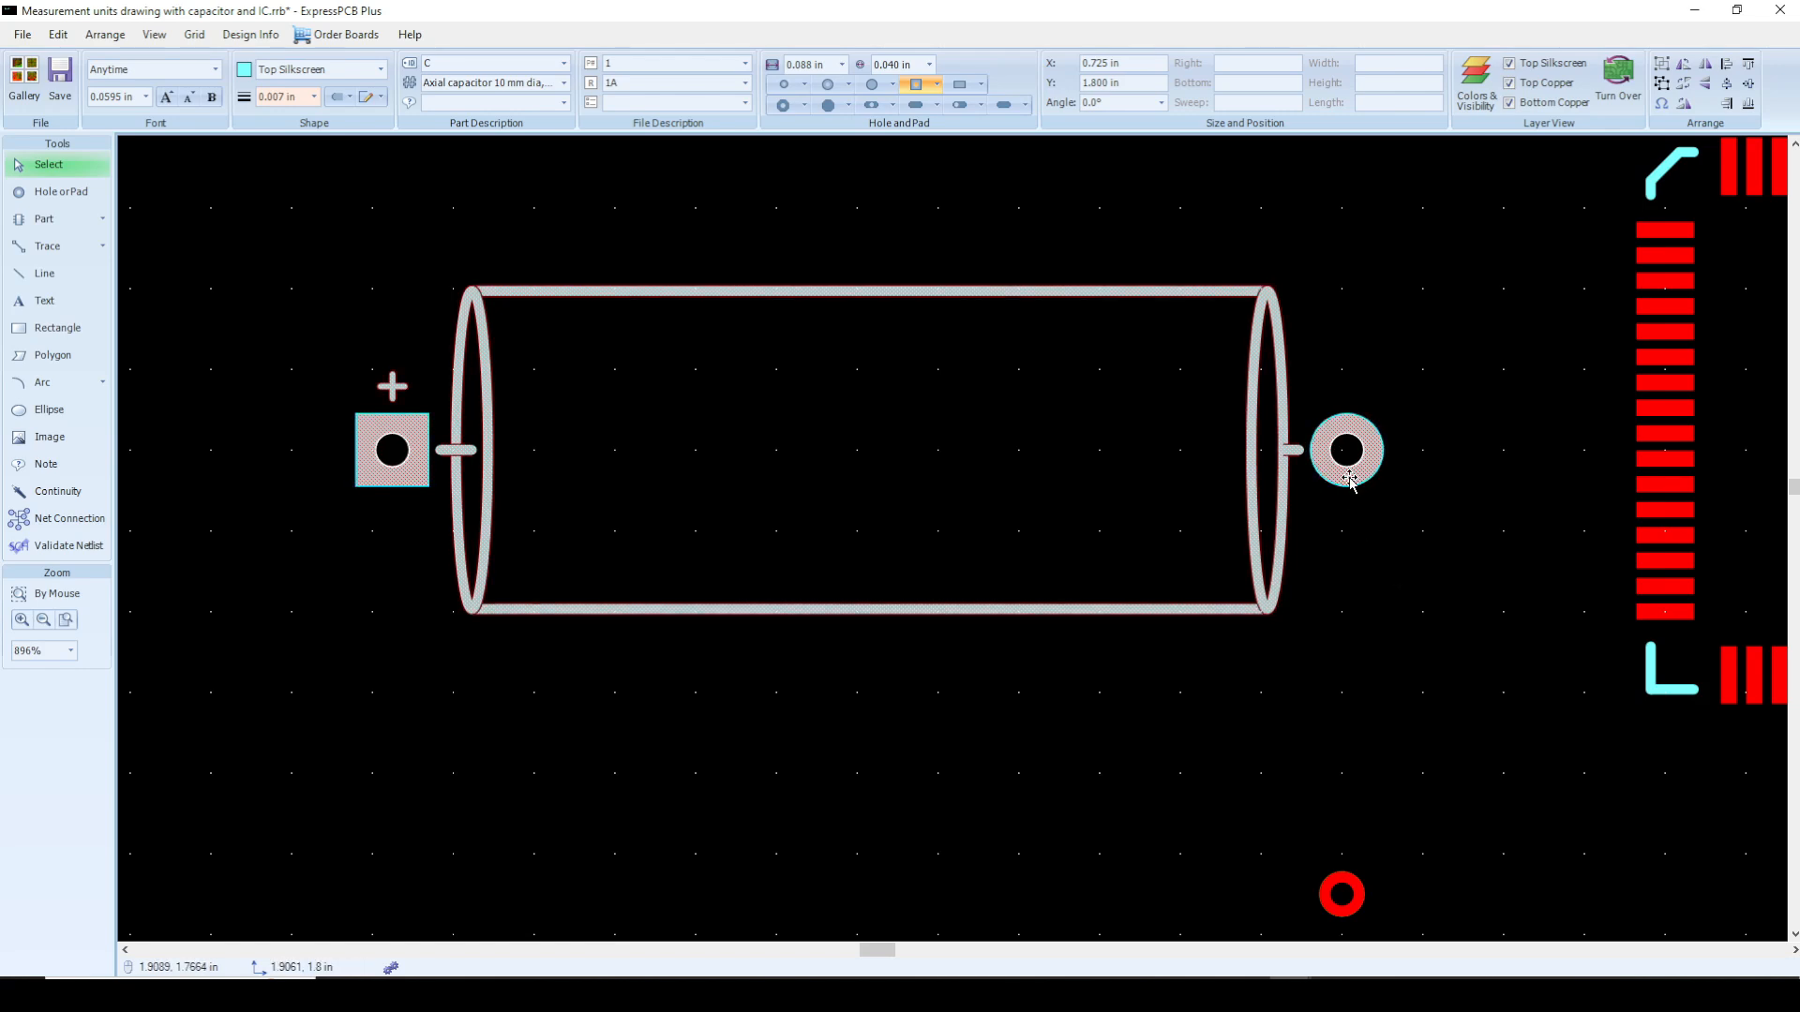
pyautogui.moveTo(1350, 474); pyautogui.dragTo(1344, 475)
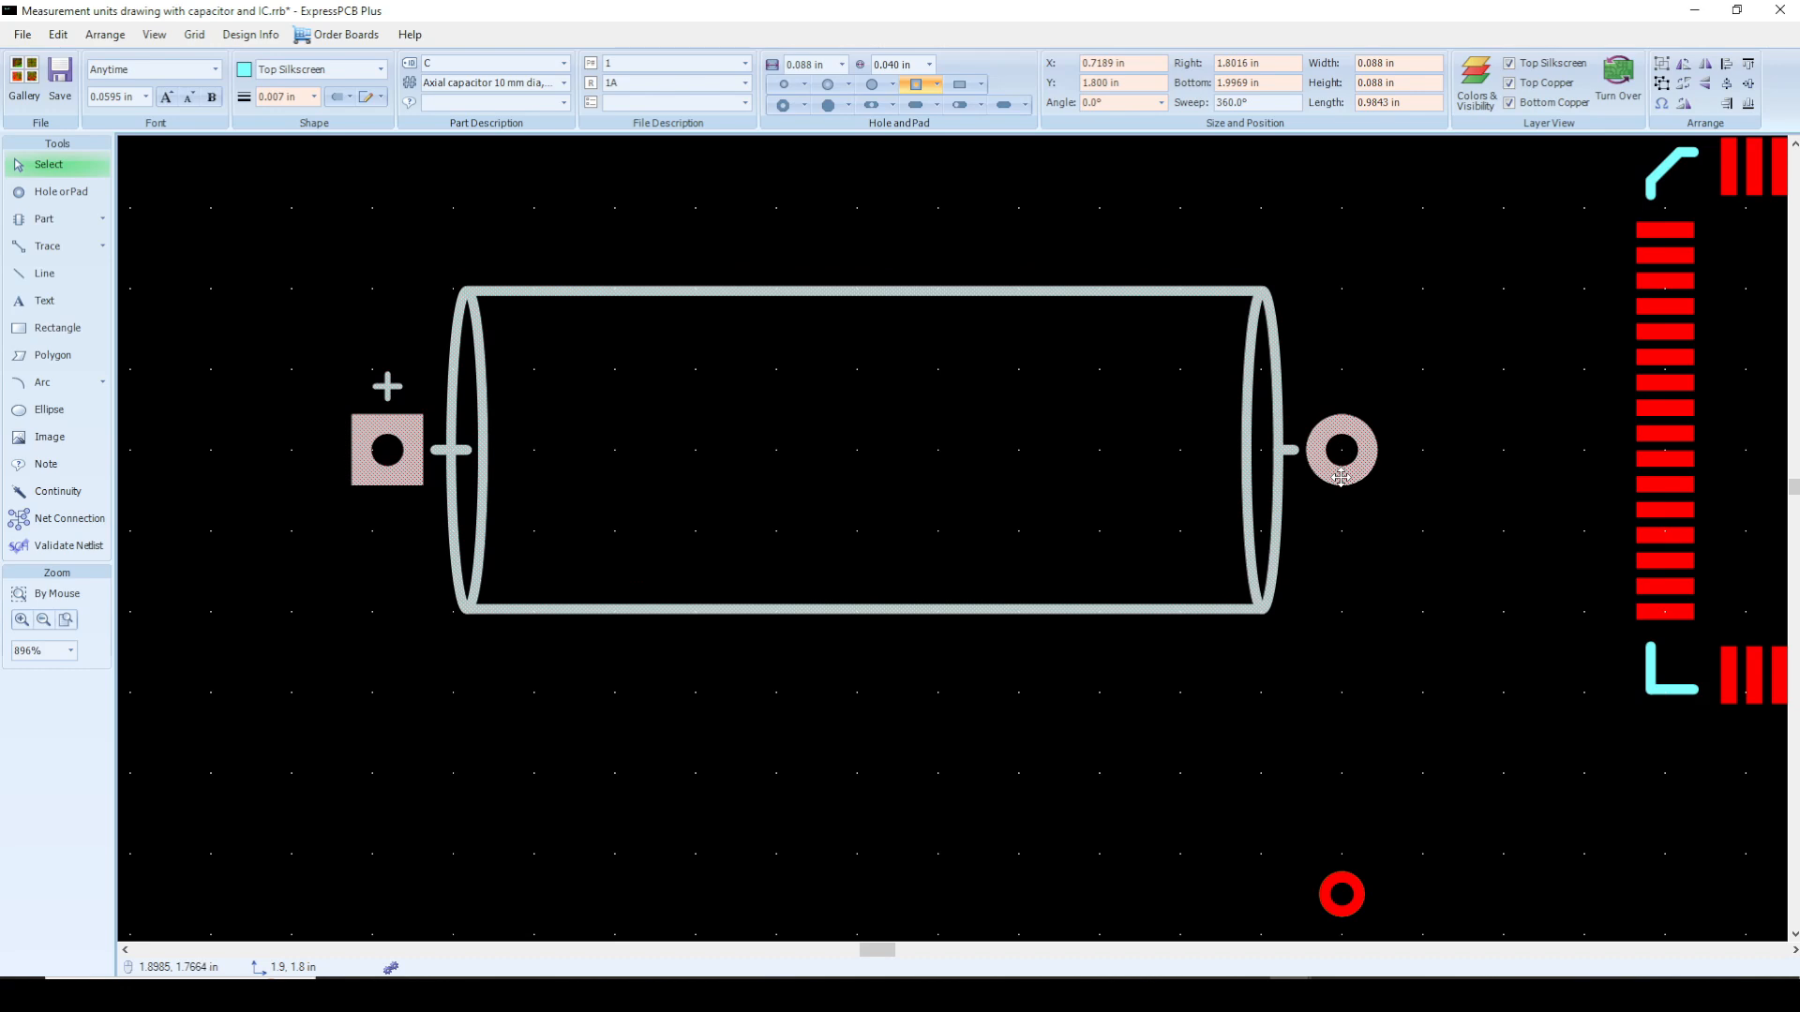
pyautogui.click(1464, 622)
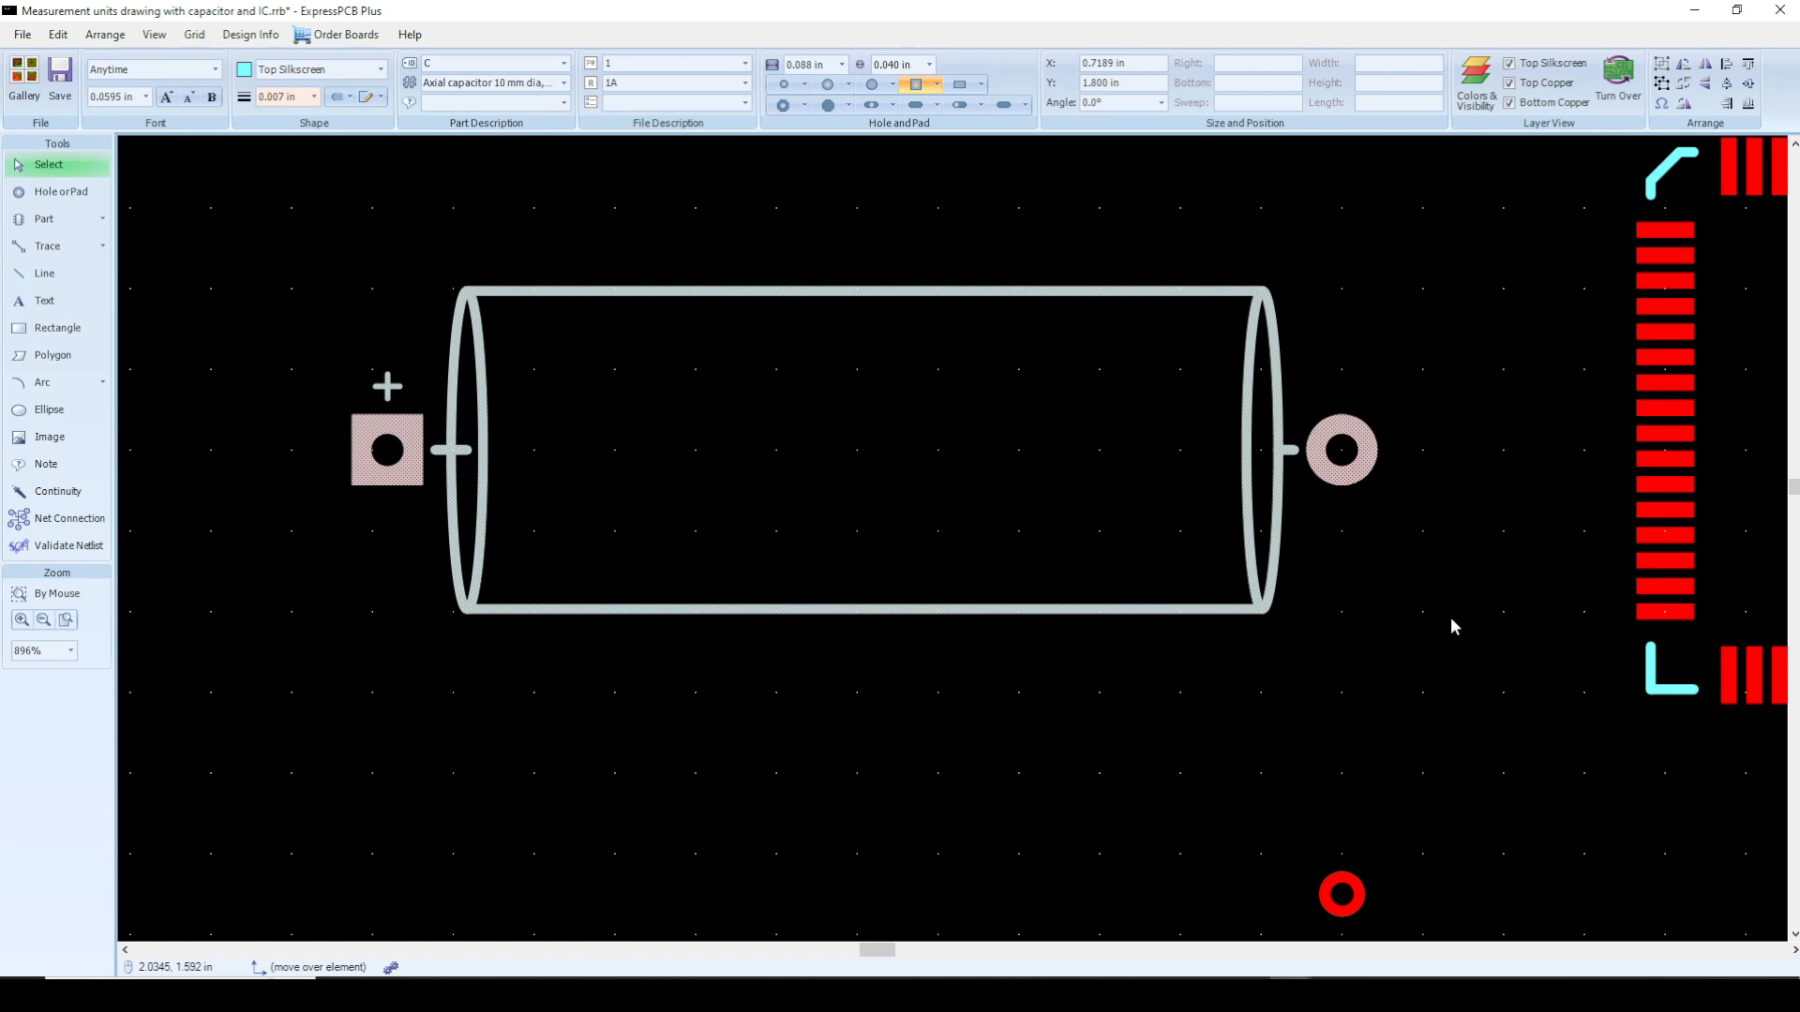
pyautogui.press('Home')
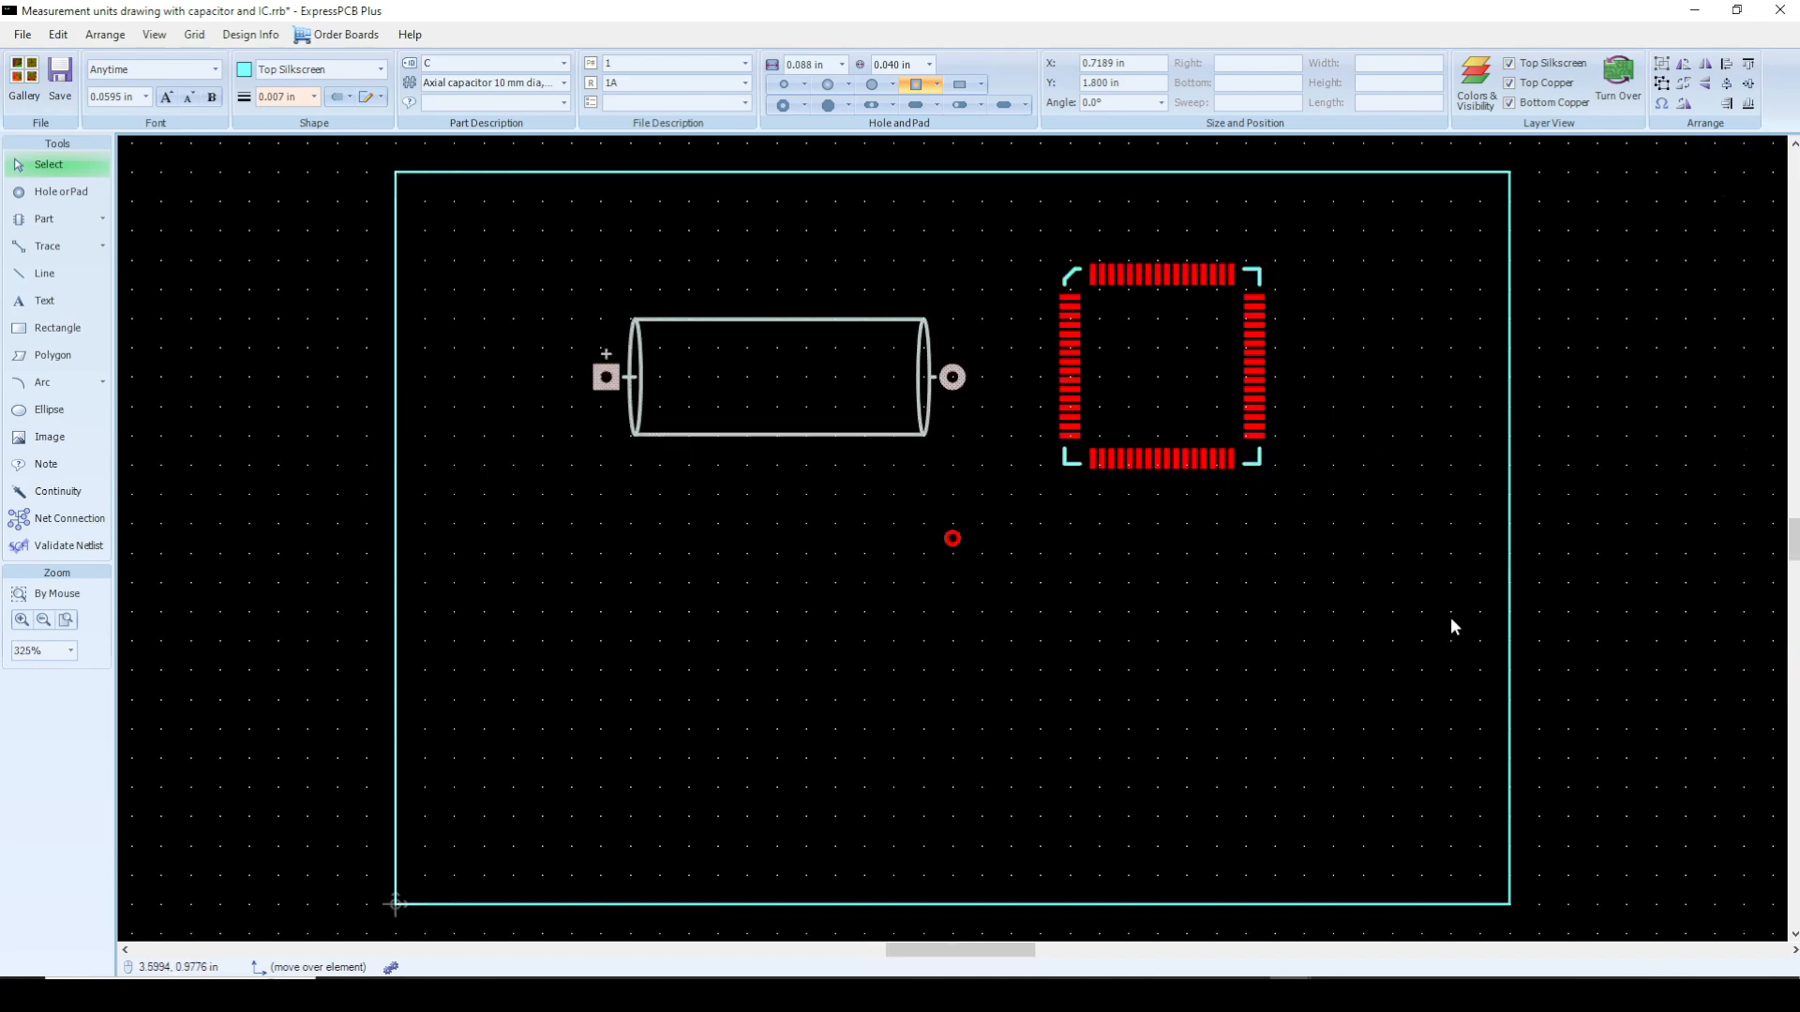